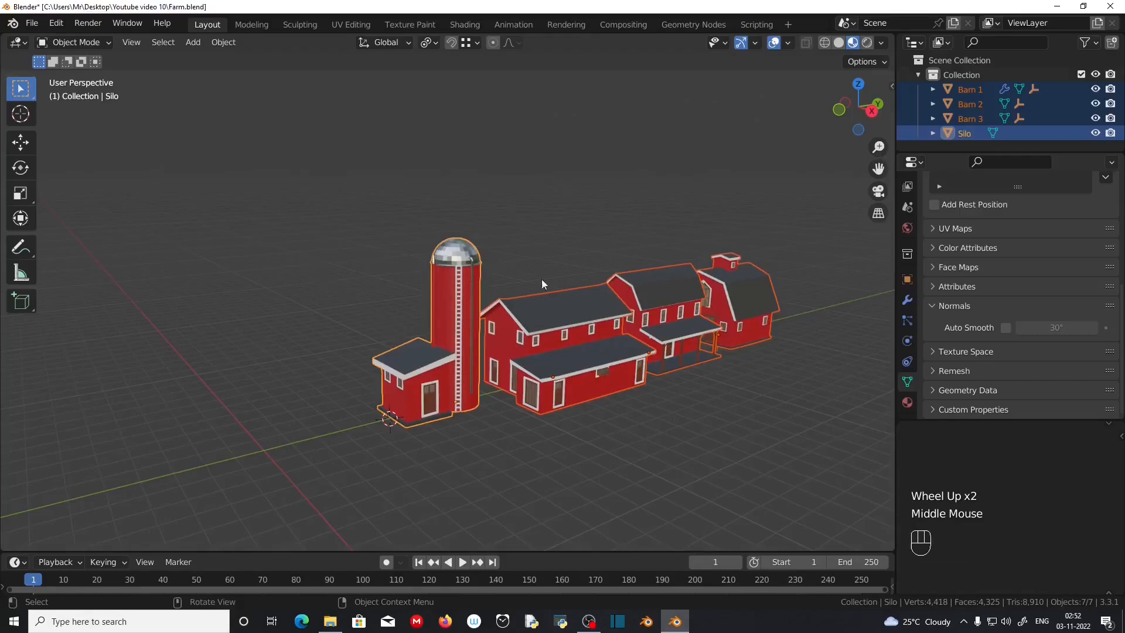
# - Move the selected barns and silo into a new collection named Barn
pyautogui.press('m')
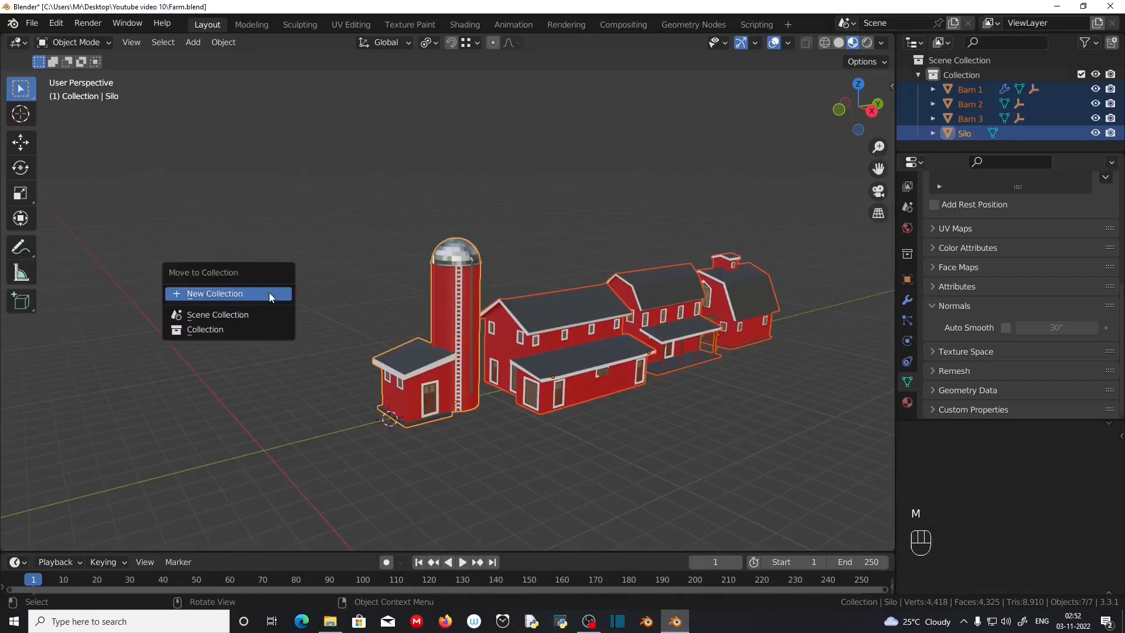
pyautogui.click(232, 295)
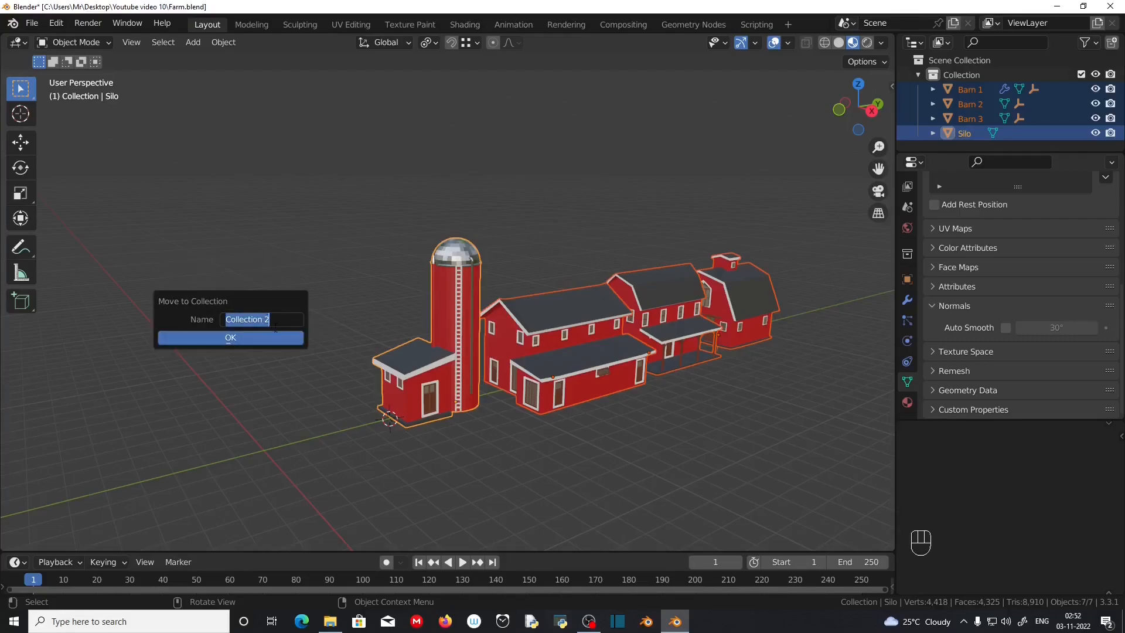
pyautogui.write('Barn')
pyautogui.press('Return')
pyautogui.click(211, 339)
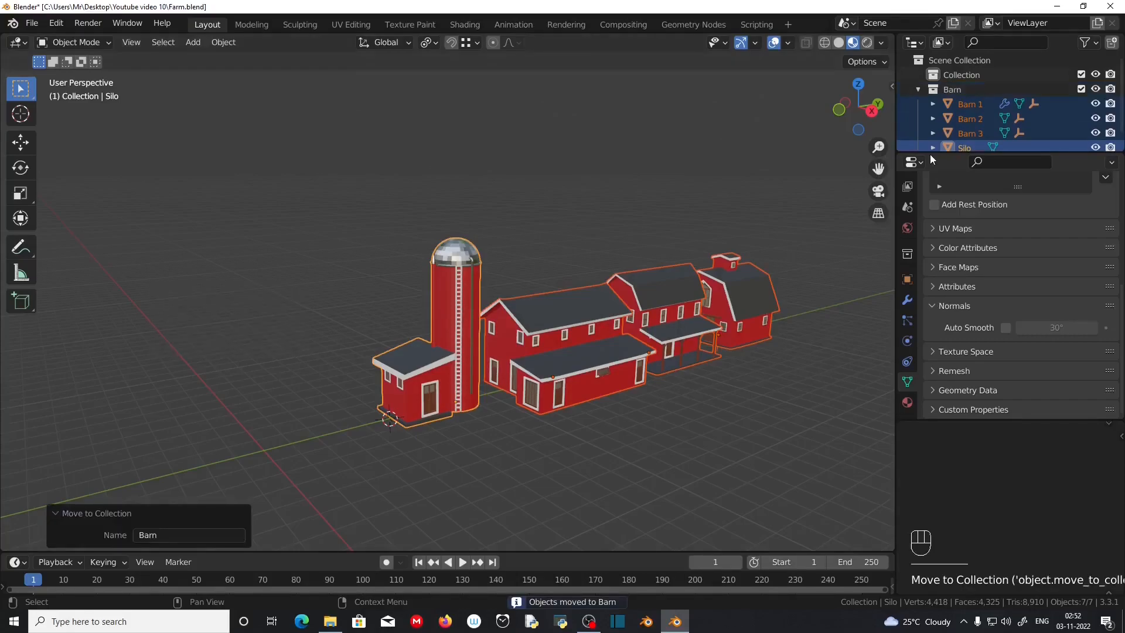
# - Enlarge the outliner area, collapse the Barn collection and hide it from the viewport
pyautogui.moveTo(929, 154); pyautogui.dragTo(930, 200)
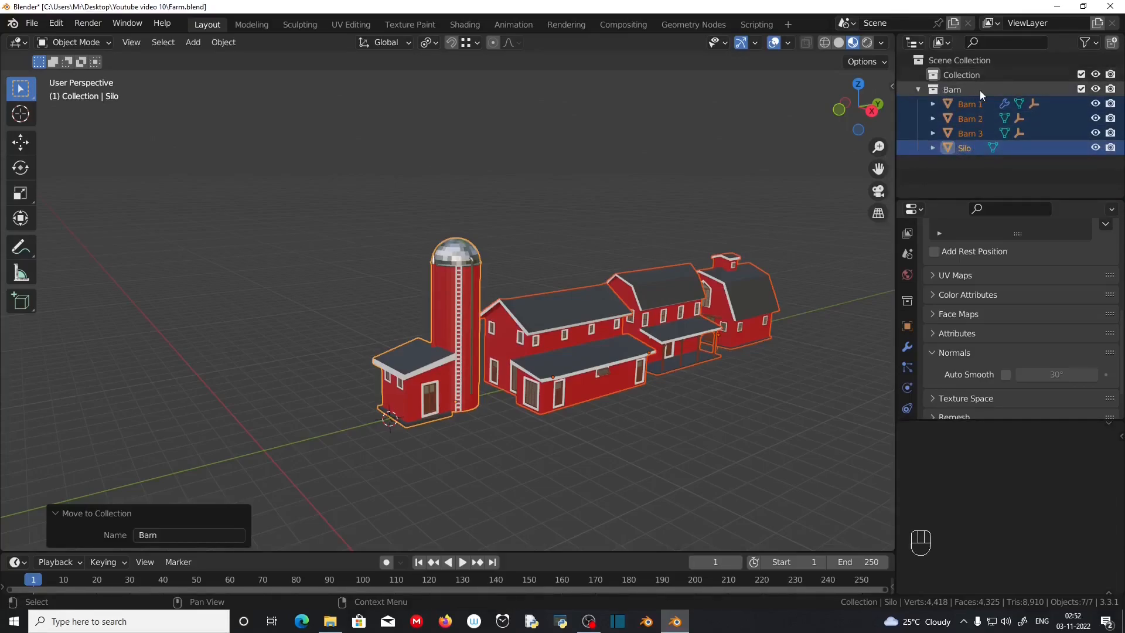
pyautogui.click(918, 89)
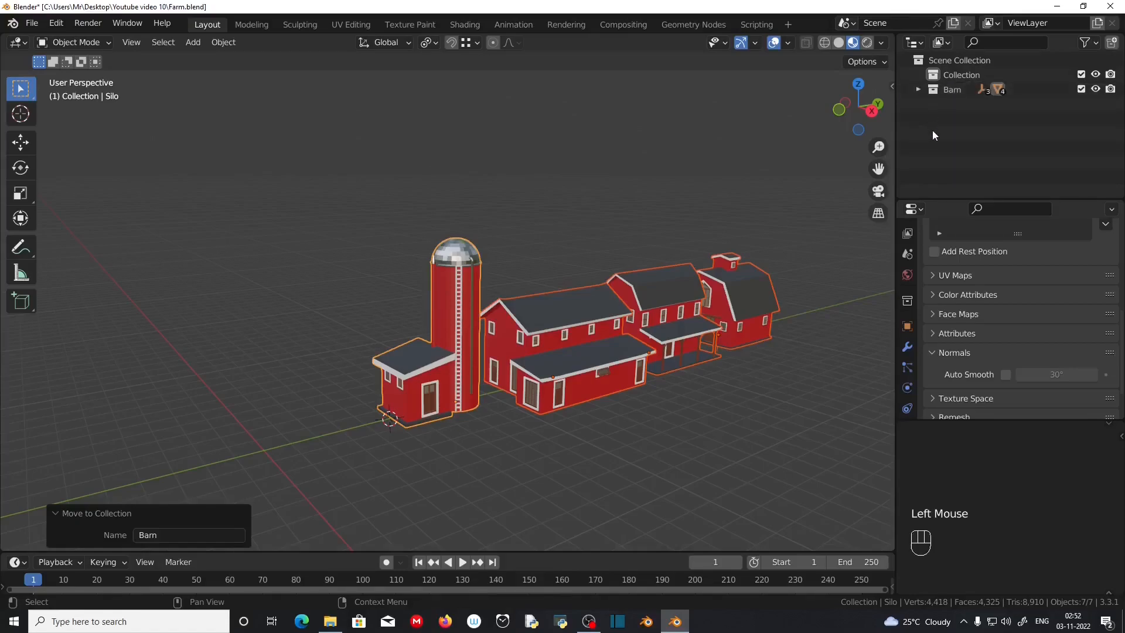
pyautogui.scroll(1, 445, 378)
pyautogui.moveTo(446, 379); pyautogui.dragTo(498, 382, button='middle')
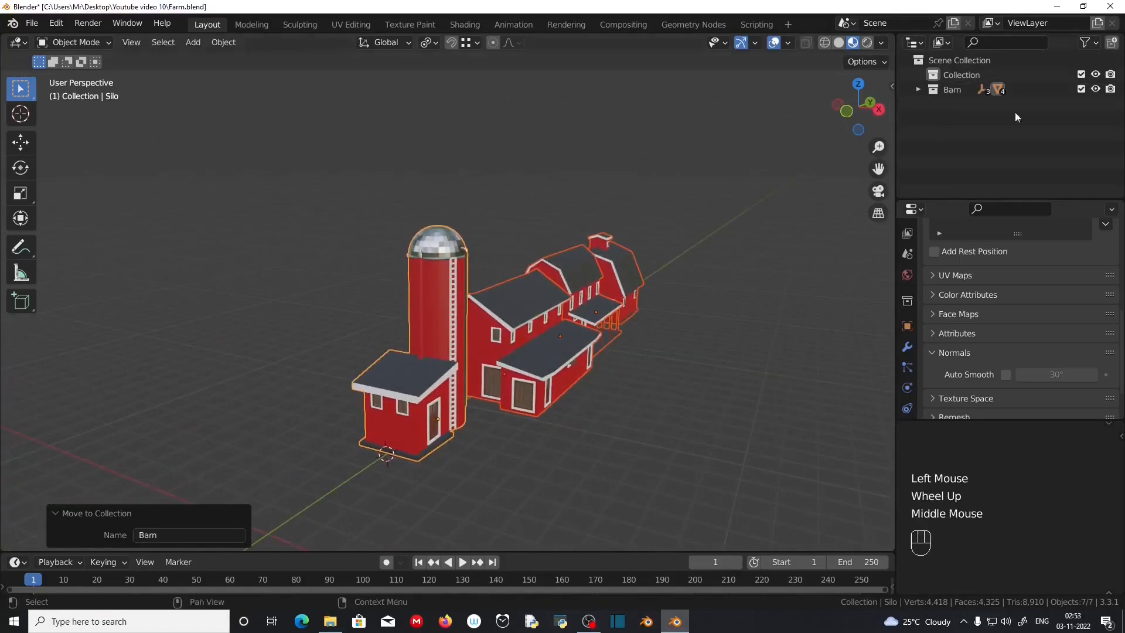
pyautogui.click(1096, 90)
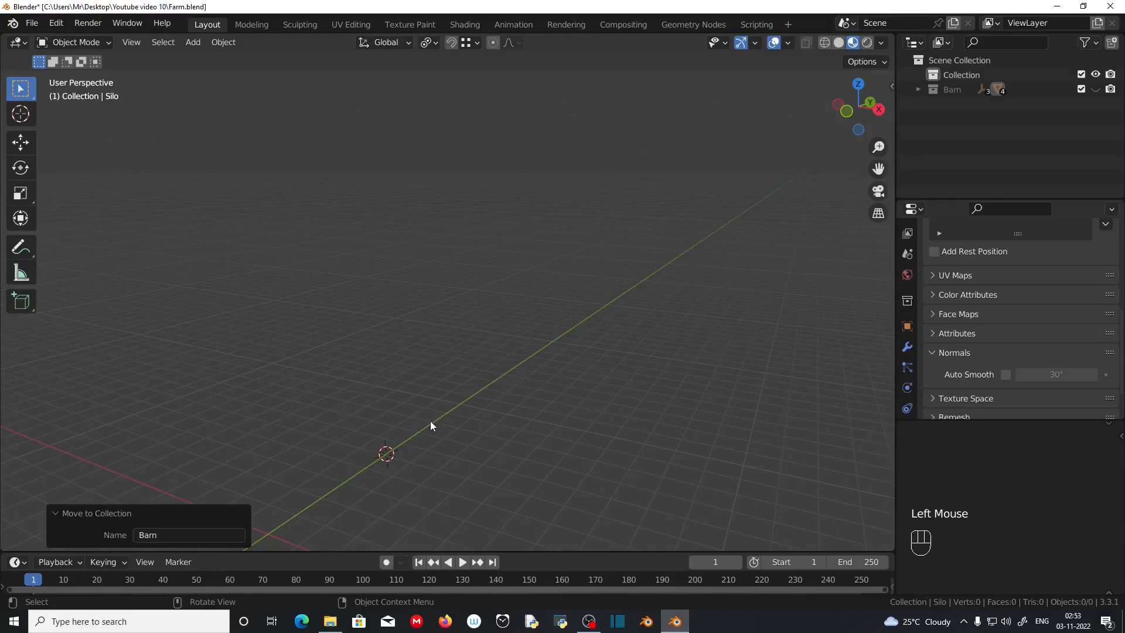
# - Snap the 3D cursor to the world origin and set the transform pivot point to Median Point, keeping the Global orientation
pyautogui.moveTo(431, 428)
pyautogui.keyDown('shift'); pyautogui.mouseDown(button='middle')
pyautogui.moveTo(492, 356)
pyautogui.moveTo(421, 410)
pyautogui.mouseUp(button='middle'); pyautogui.keyUp('shift')
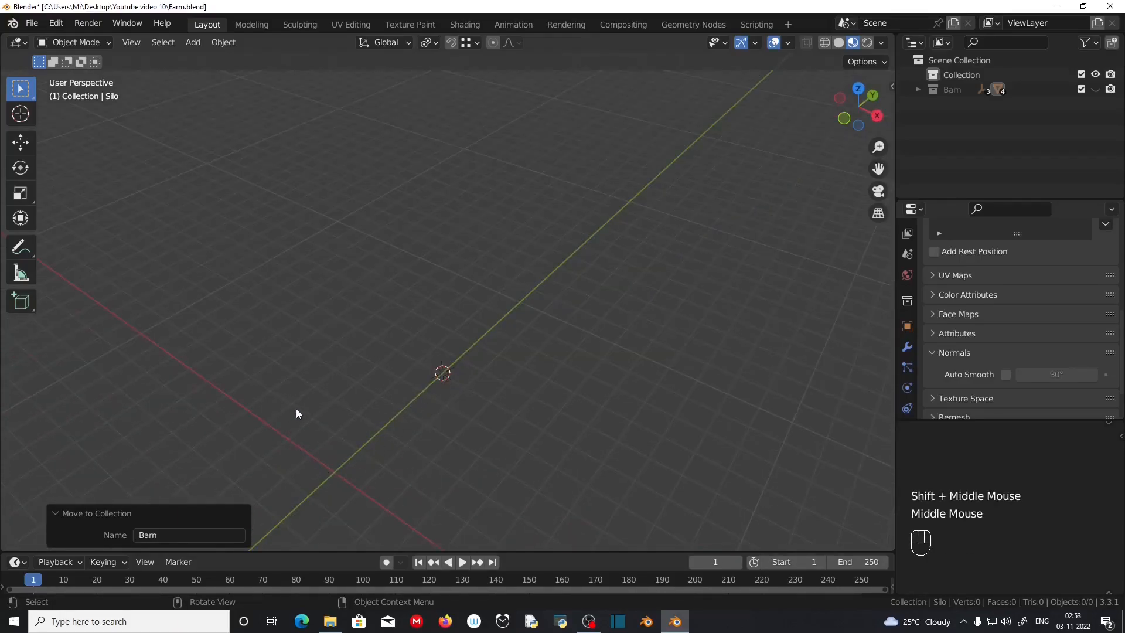
pyautogui.hotkey('shift', 's')
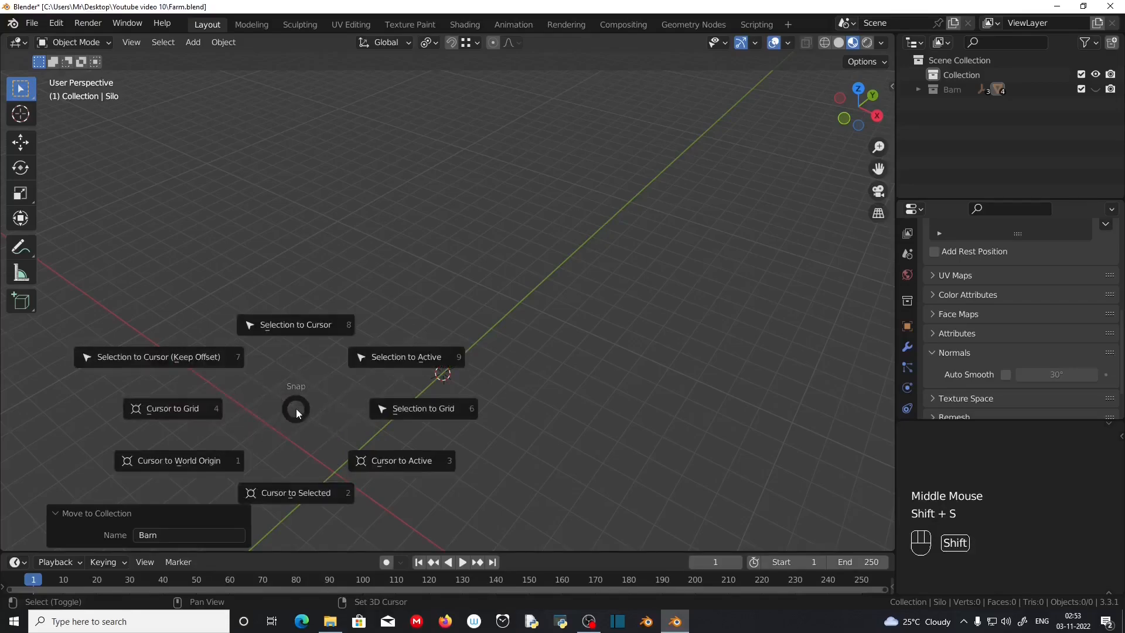
pyautogui.click(175, 462)
pyautogui.scroll(1, 342, 409)
pyautogui.click(428, 43)
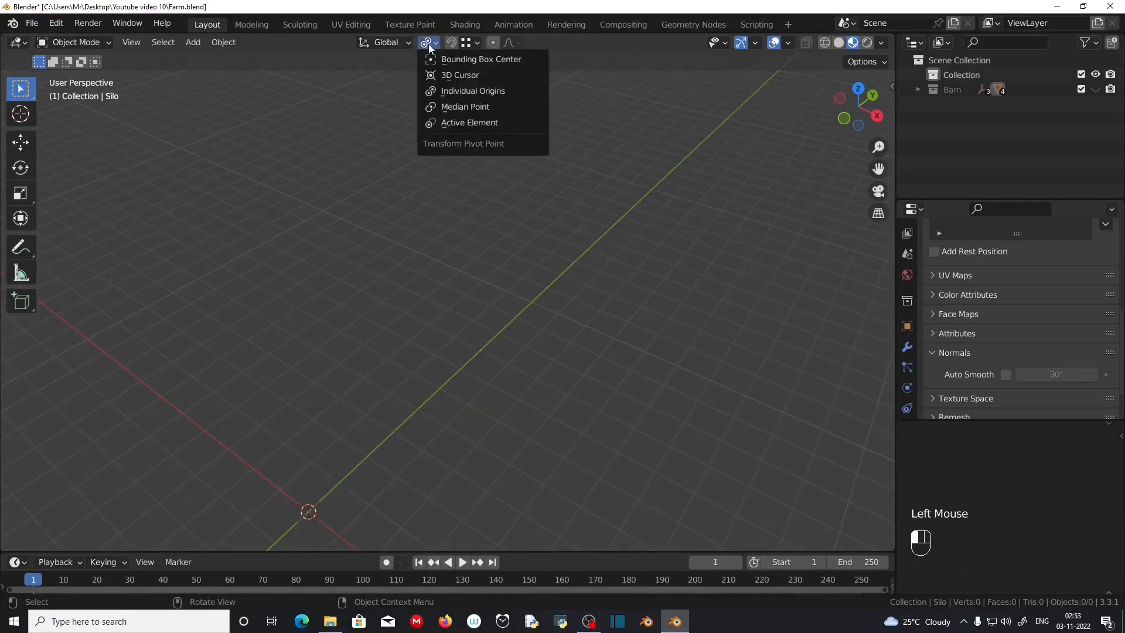
pyautogui.click(442, 107)
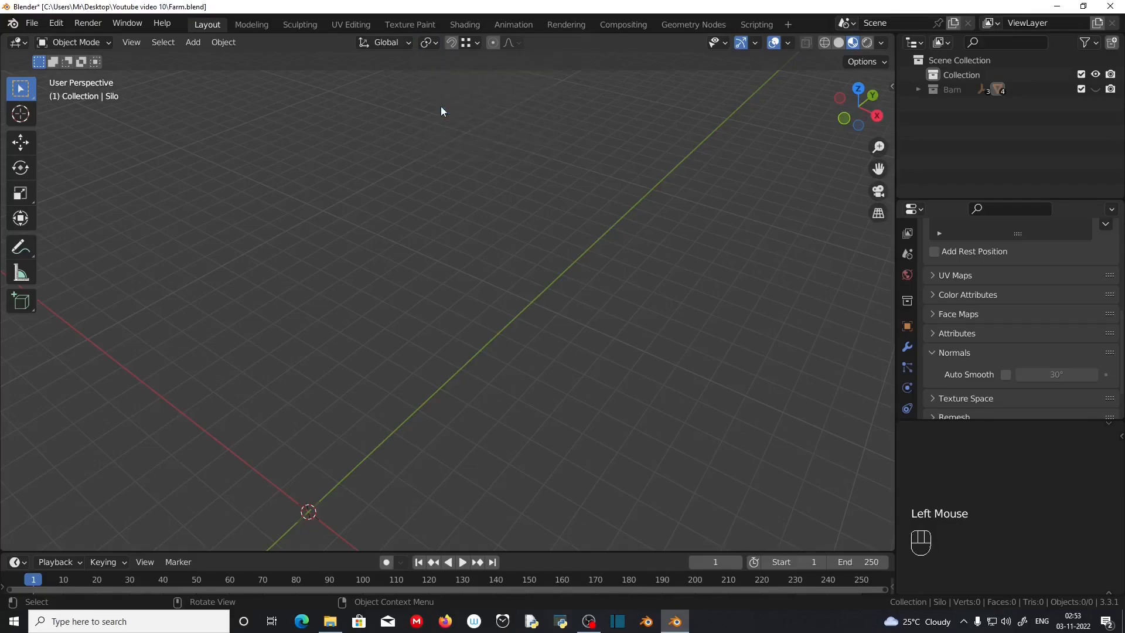
pyautogui.click(402, 40)
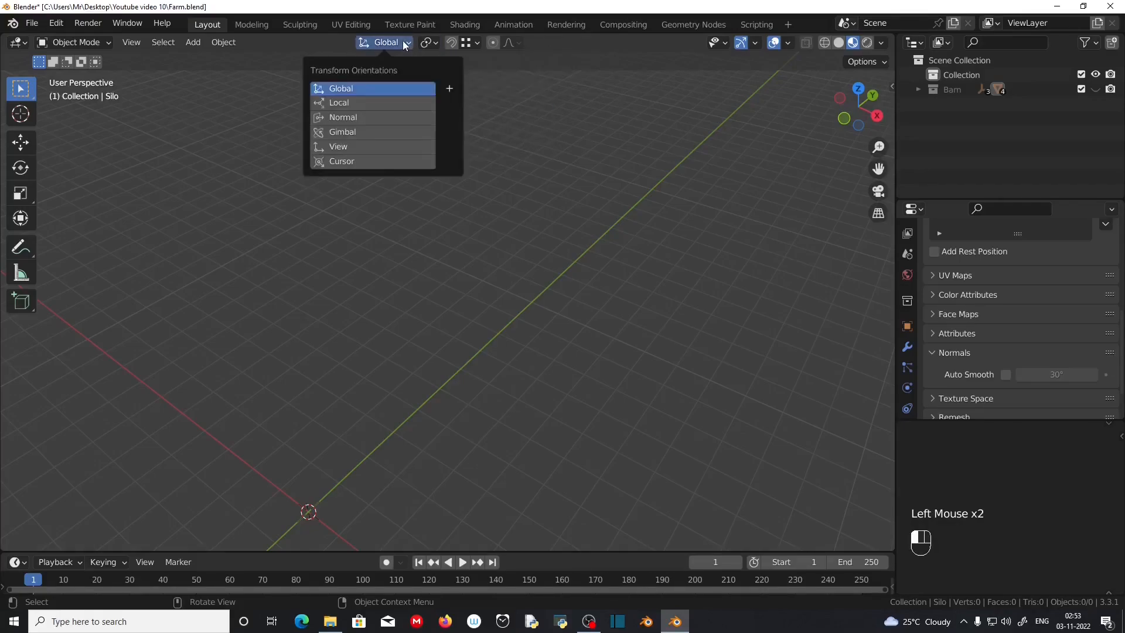
# - Add a cube mesh at the world origin and switch the viewport to solid shading
pyautogui.keyDown('shift'); pyautogui.moveTo(371, 495); pyautogui.dragTo(400, 376, button='middle'); pyautogui.keyUp('shift')
pyautogui.keyDown('shift'); pyautogui.moveTo(329, 343); pyautogui.dragTo(463, 326, button='middle'); pyautogui.keyUp('shift')
pyautogui.hotkey('shift', 'a')
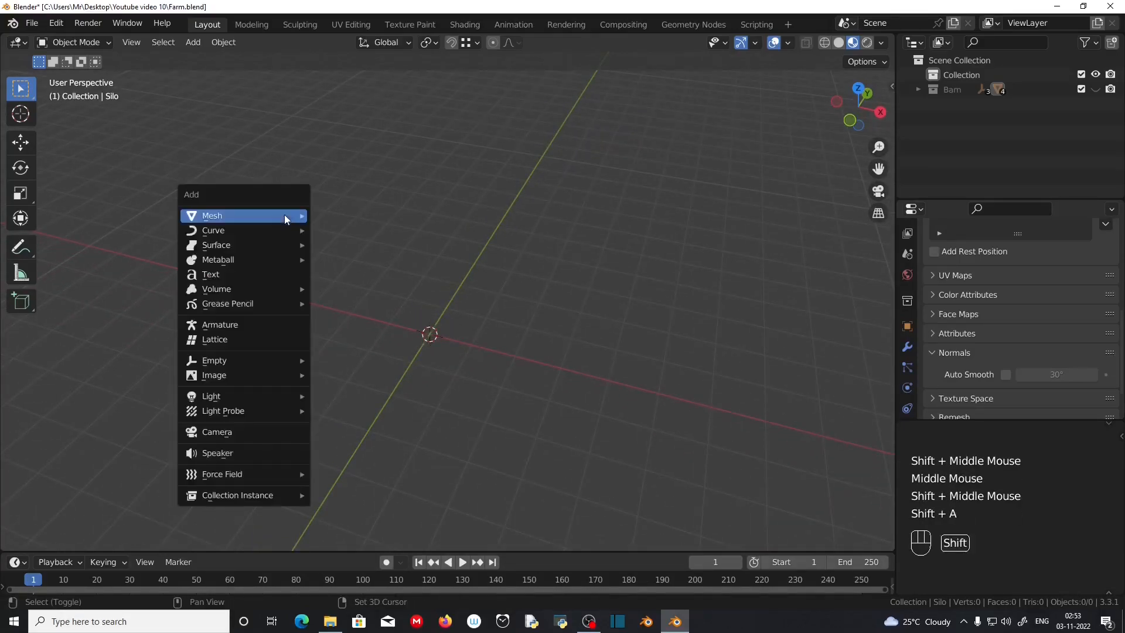
pyautogui.moveTo(283, 215)
pyautogui.click(375, 231)
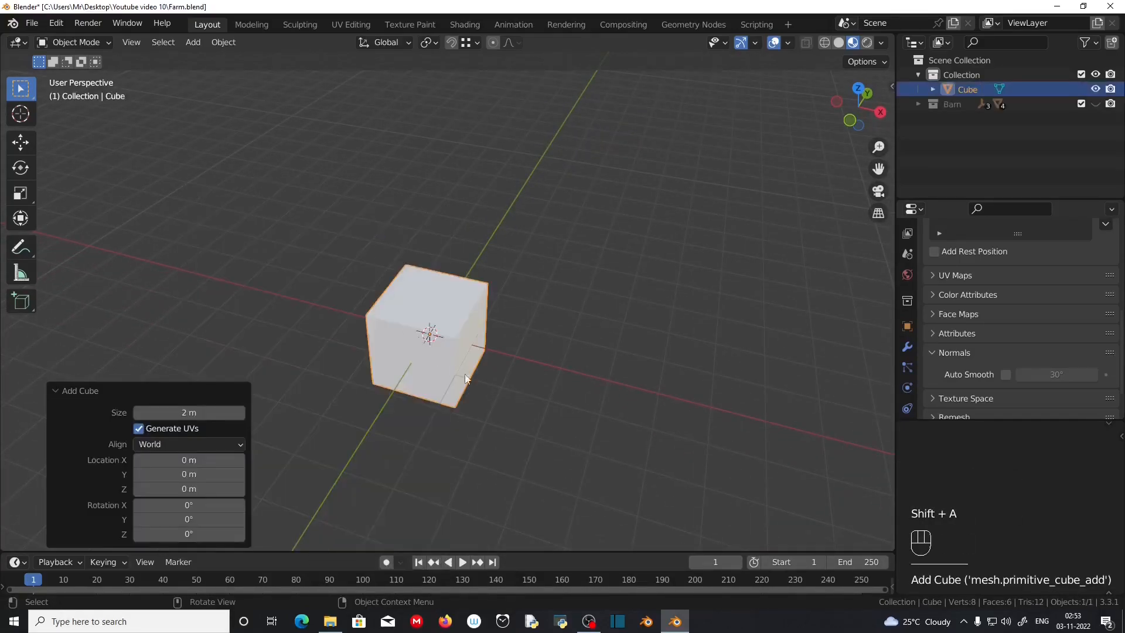
pyautogui.moveTo(533, 396); pyautogui.dragTo(488, 399, button='middle')
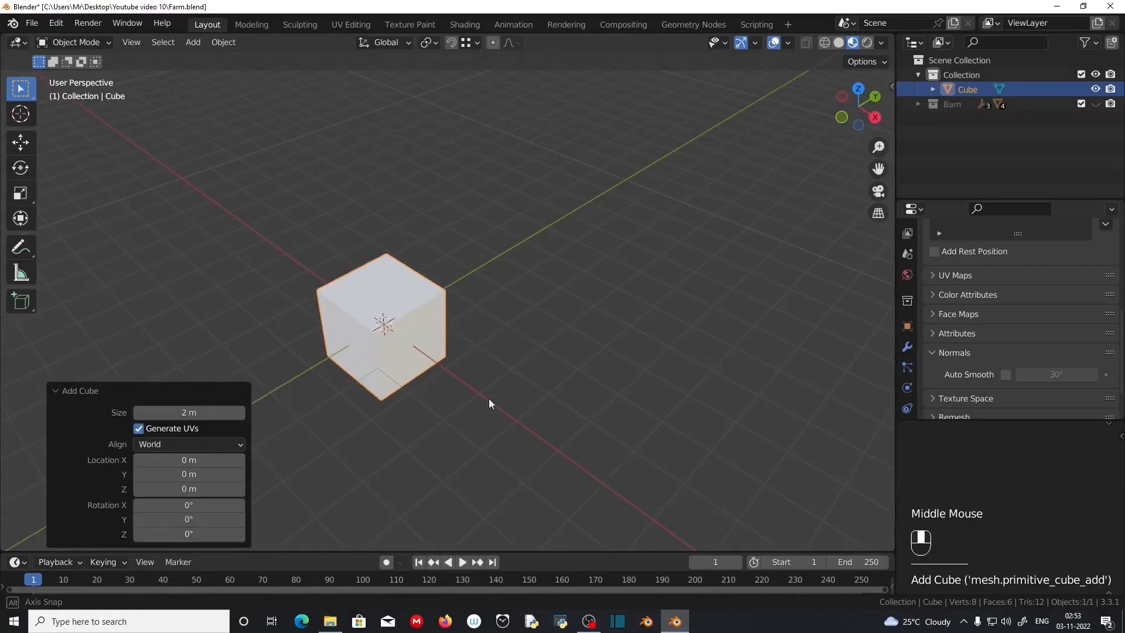
pyautogui.click(839, 43)
pyautogui.moveTo(343, 371)
pyautogui.keyDown('shift'); pyautogui.mouseDown(button='middle')
pyautogui.moveTo(423, 392)
pyautogui.moveTo(398, 406)
pyautogui.mouseUp(button='middle'); pyautogui.keyUp('shift')
pyautogui.click(58, 388)
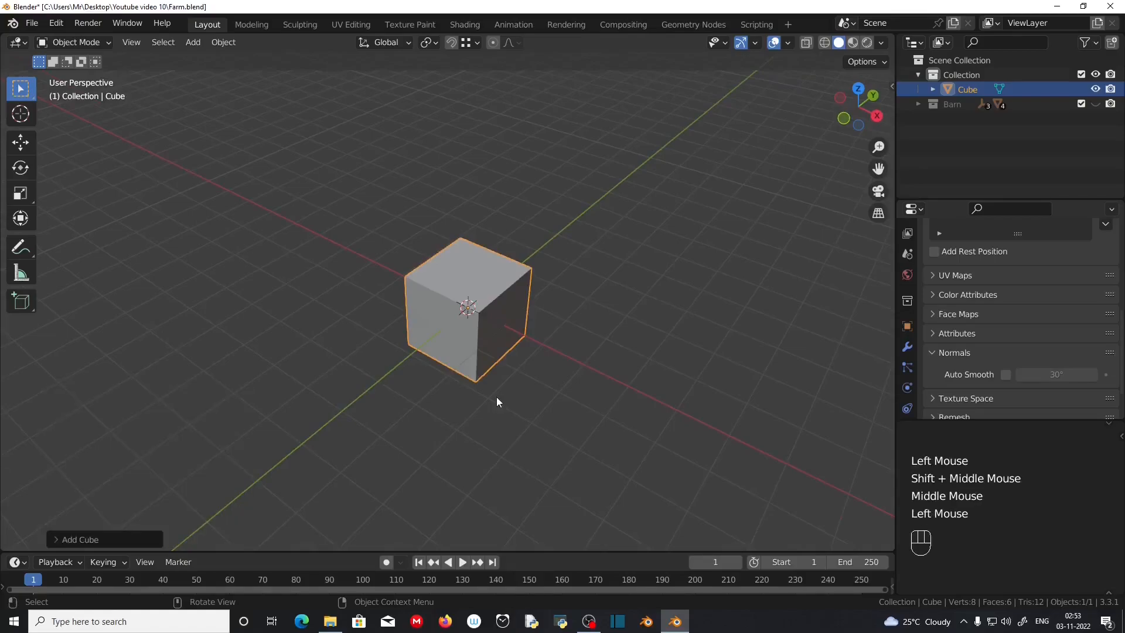
# - Set the cube's dimensions to 0.05 m in X and Y and 6 m in Z
pyautogui.press('n')
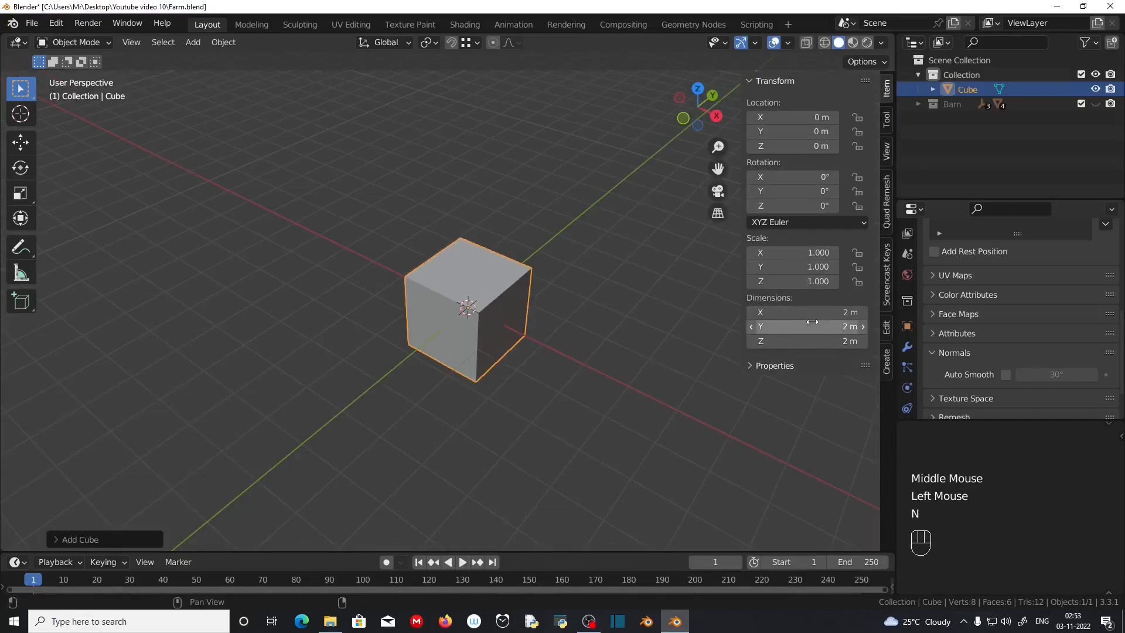
pyautogui.moveTo(812, 315)
pyautogui.mouseDown()
pyautogui.moveTo(812, 327)
pyautogui.moveTo(813, 314)
pyautogui.mouseUp()
pyautogui.write('.05')
pyautogui.press('Return')
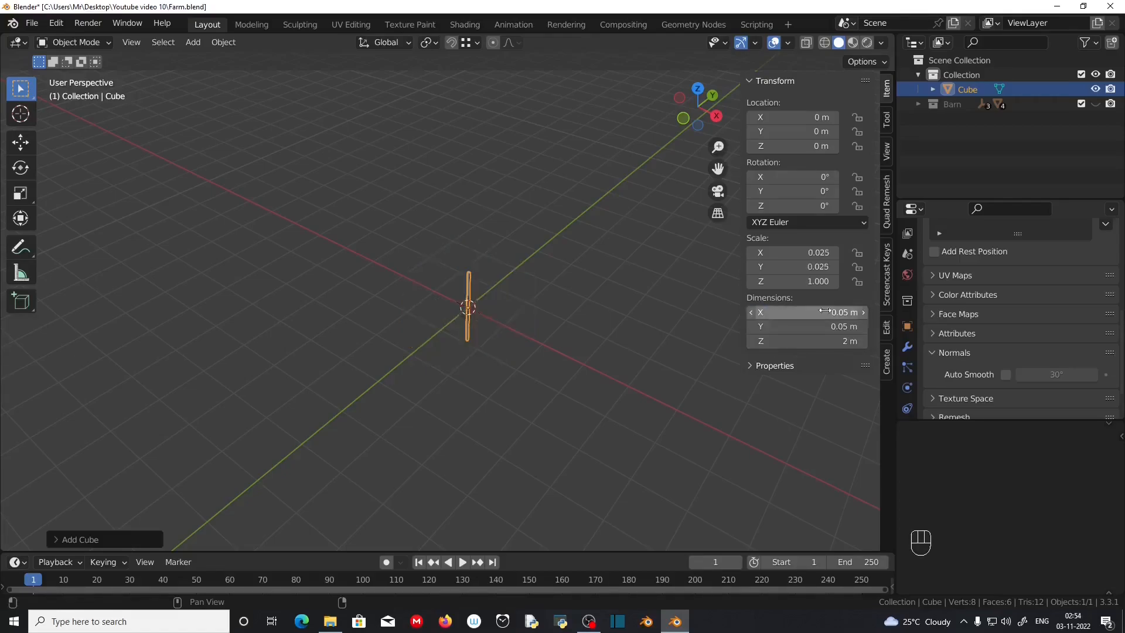
pyautogui.click(811, 345)
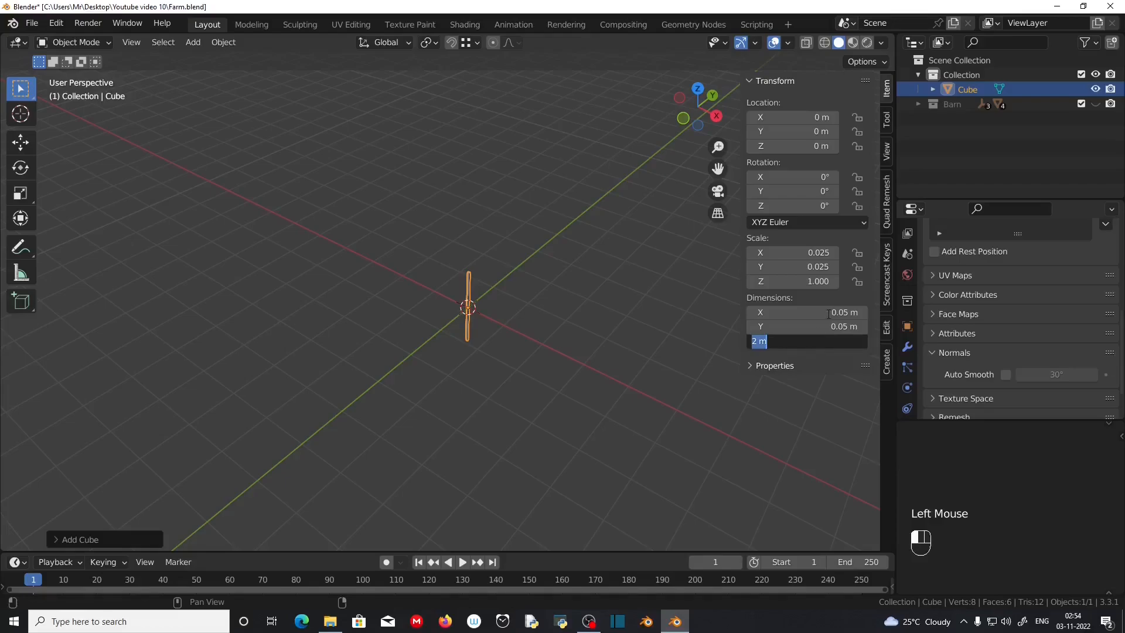
pyautogui.write('6')
pyautogui.press('Return')
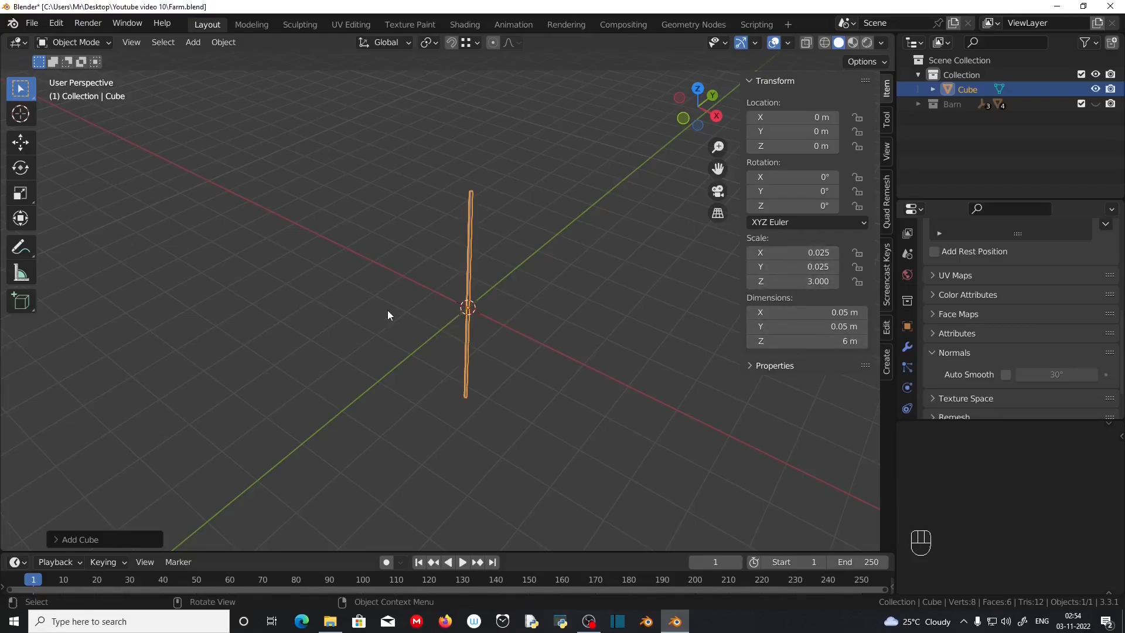
# - Apply the scale to the thin pole and close the transform sidebar
pyautogui.hotkey('ctrl', 'a')
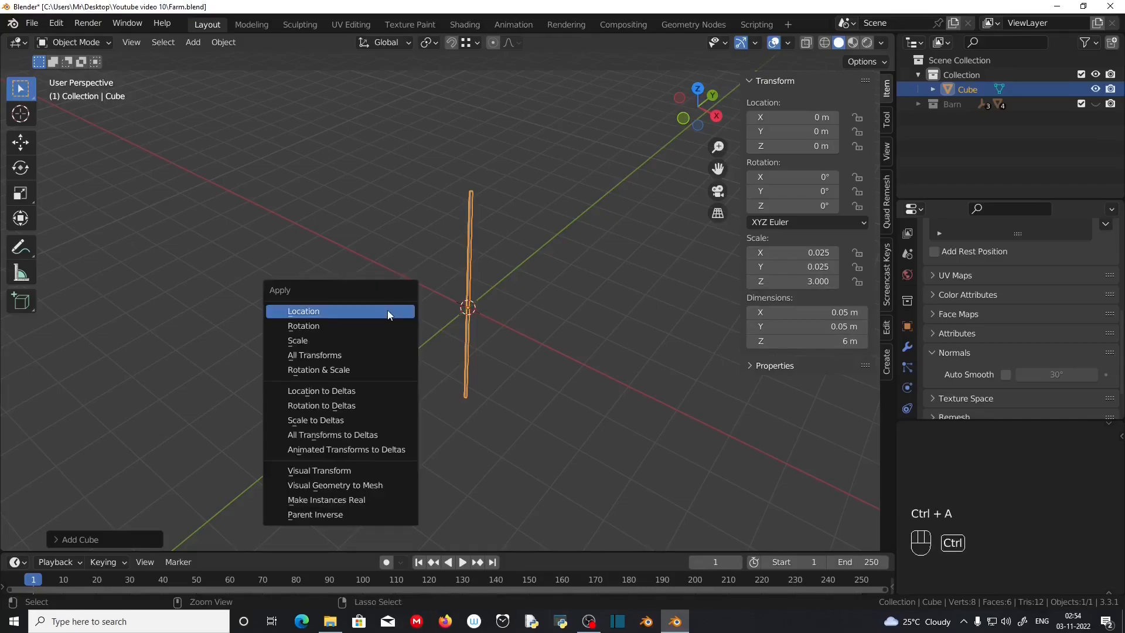
pyautogui.click(363, 340)
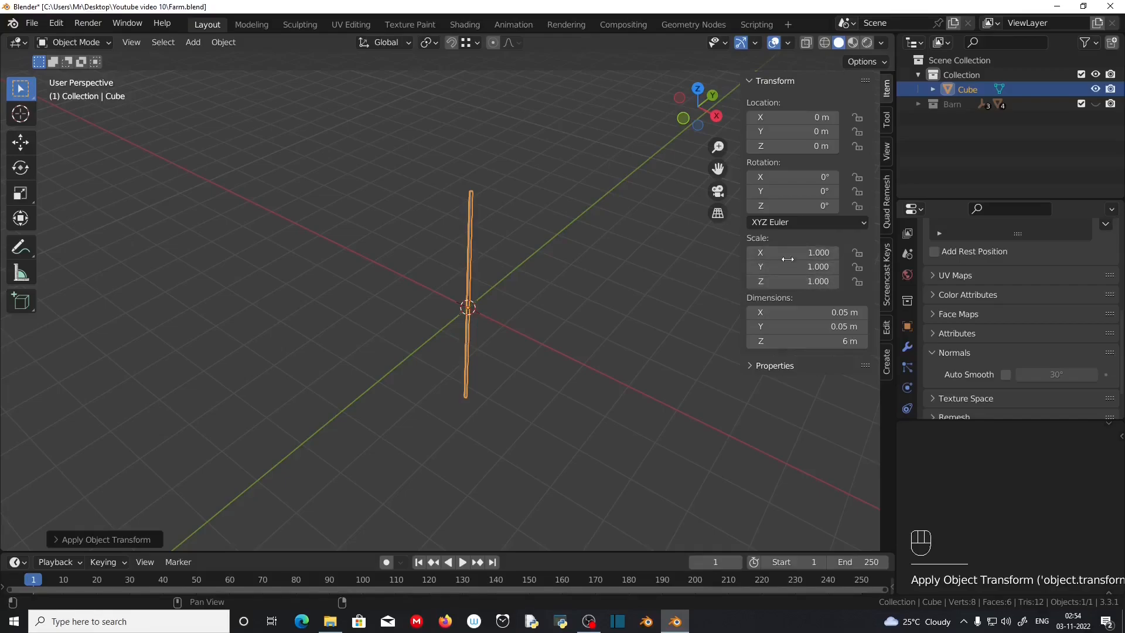
pyautogui.press('n')
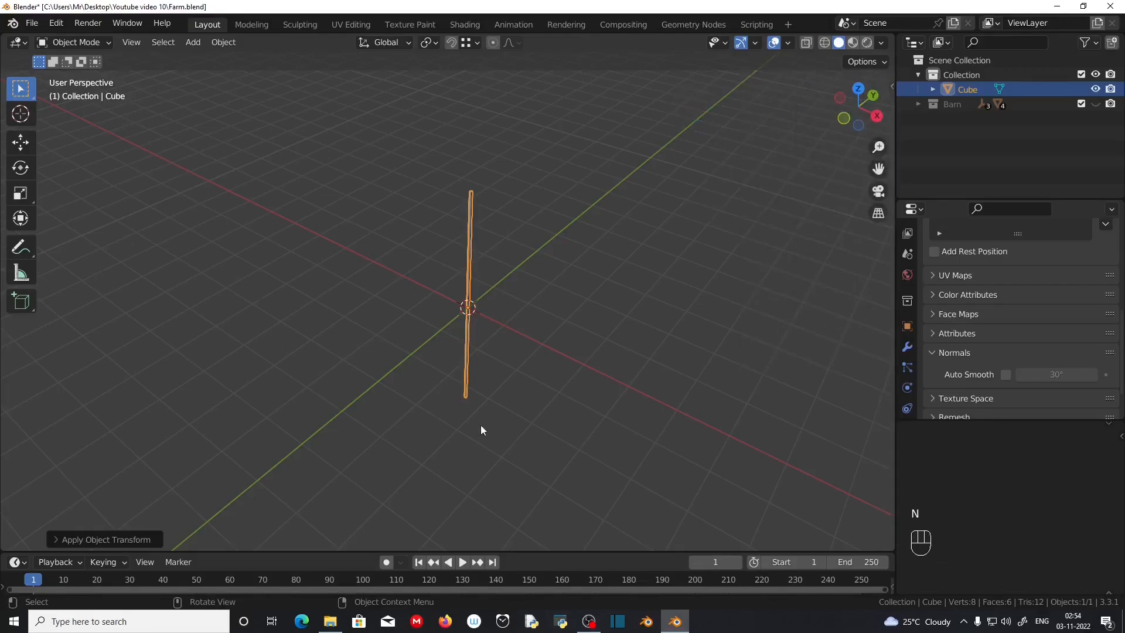
# - In Edit Mode, move the pole's entire geometry up 3 m along the Z axis
pyautogui.moveTo(483, 426); pyautogui.dragTo(508, 334, button='middle')
pyautogui.scroll(2, 509, 334)
pyautogui.moveTo(509, 334); pyautogui.dragTo(525, 269, button='middle')
pyautogui.click(513, 220)
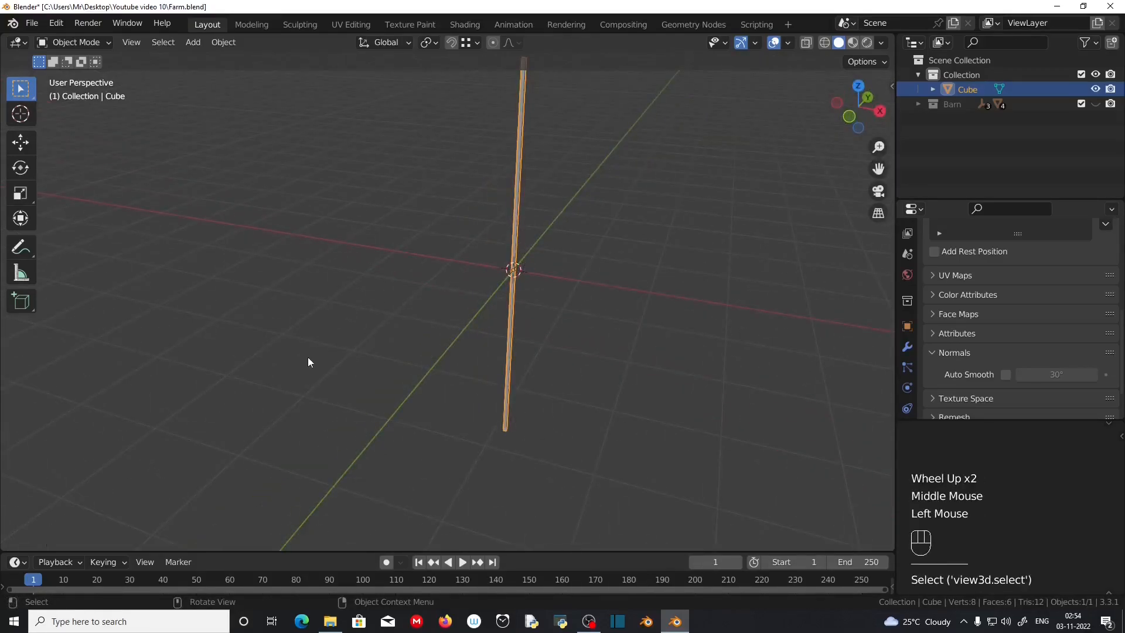
pyautogui.press('Tab')
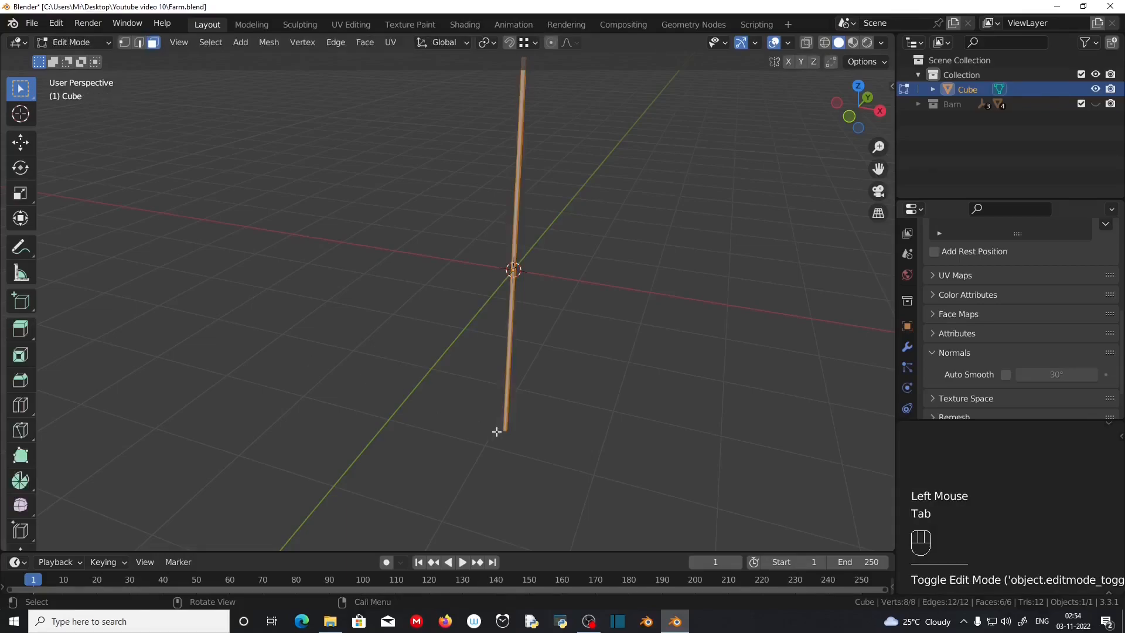
pyautogui.scroll(-2, 494, 432)
pyautogui.press('a')
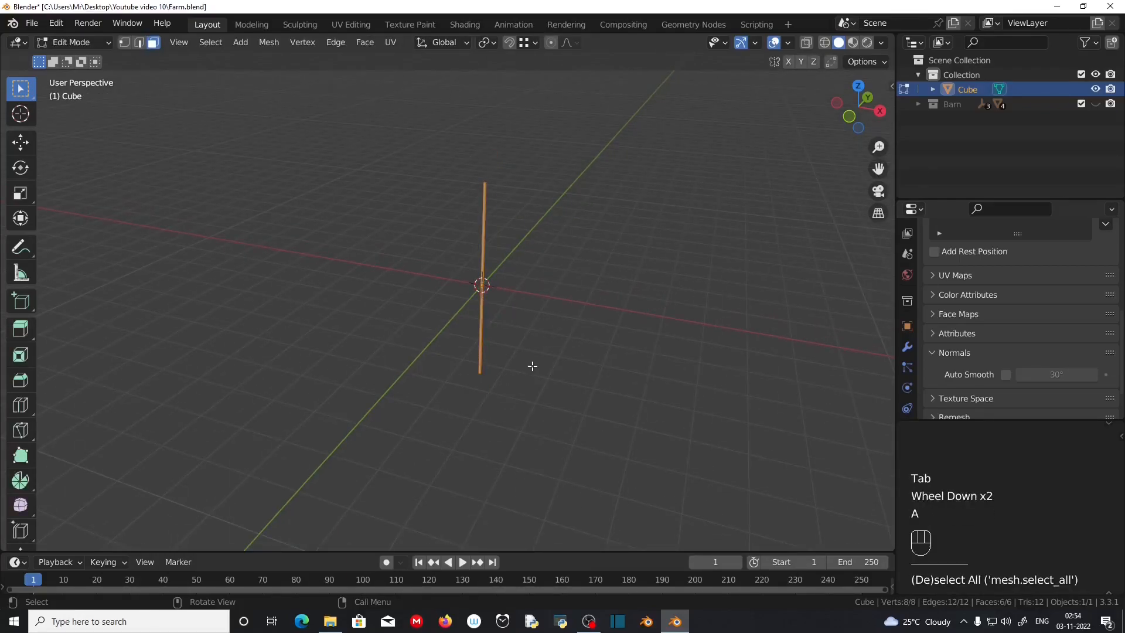
pyautogui.press('g')
pyautogui.press('z')
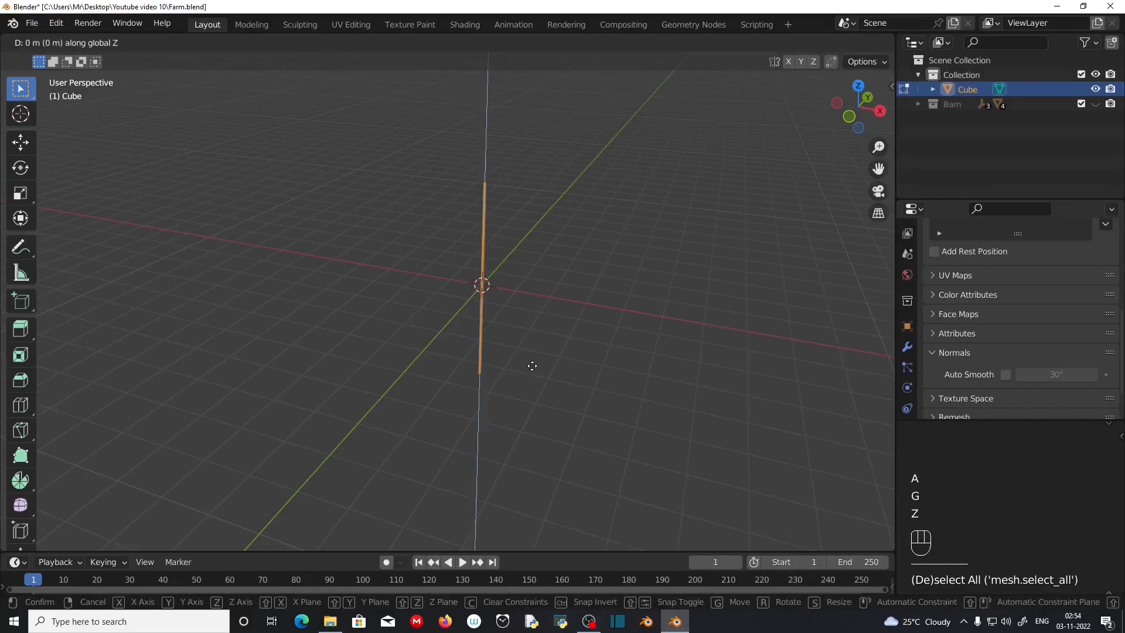
pyautogui.press('KP_3')
pyautogui.press('KP_Enter')
# - Examine the pole's lower end against the world origin, and its full height
pyautogui.scroll(3, 529, 369)
pyautogui.keyDown('shift'); pyautogui.moveTo(529, 369); pyautogui.dragTo(582, 381, button='middle'); pyautogui.keyUp('shift')
pyautogui.scroll(2, 583, 380)
pyautogui.keyDown('shift'); pyautogui.moveTo(583, 381); pyautogui.dragTo(530, 427, button='middle'); pyautogui.keyUp('shift')
pyautogui.keyDown('shift'); pyautogui.moveTo(500, 261); pyautogui.dragTo(497, 300, button='middle'); pyautogui.keyUp('shift')
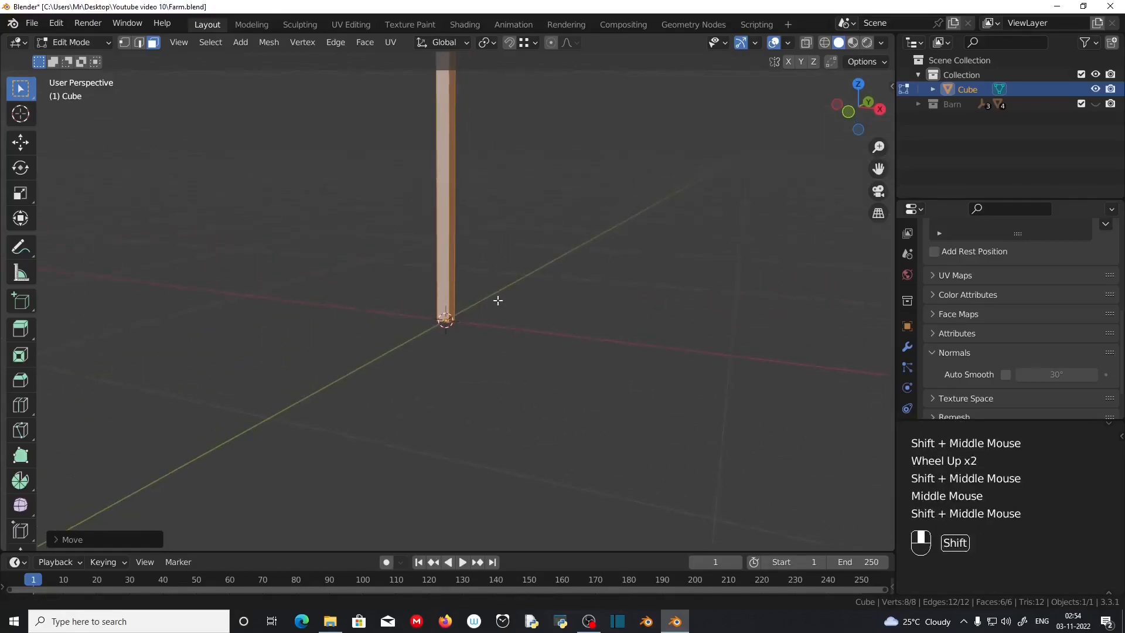
pyautogui.scroll(2, 497, 300)
pyautogui.moveTo(502, 394); pyautogui.dragTo(192, 223, button='middle')
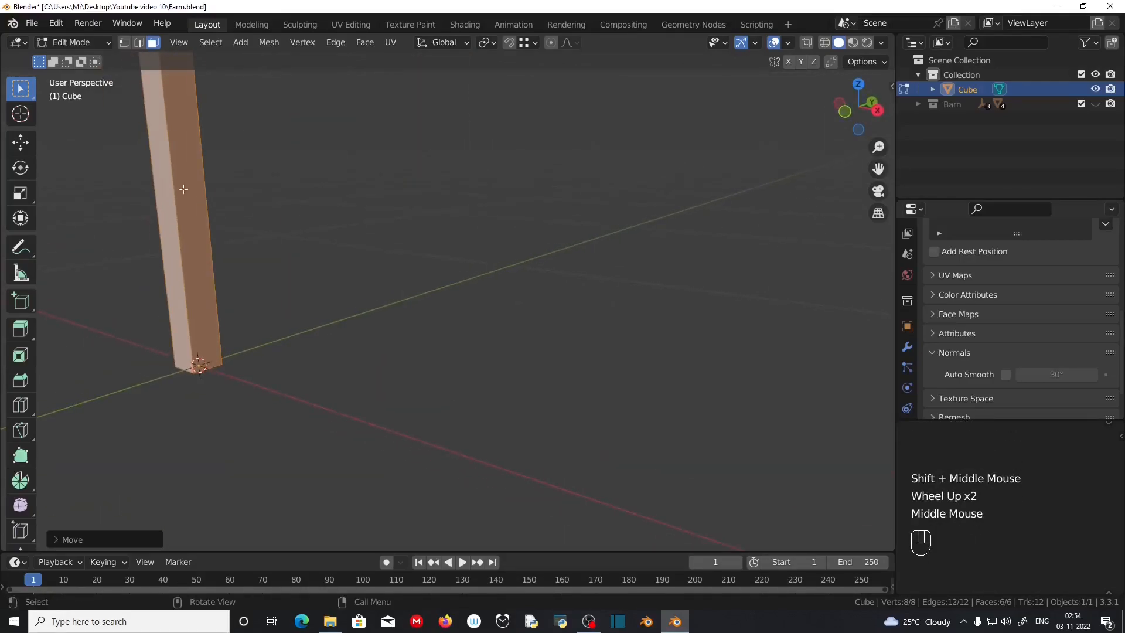
pyautogui.scroll(-2, 288, 306)
pyautogui.scroll(-2, 352, 322)
pyautogui.keyDown('shift'); pyautogui.moveTo(459, 253); pyautogui.dragTo(448, 319, button='middle'); pyautogui.keyUp('shift')
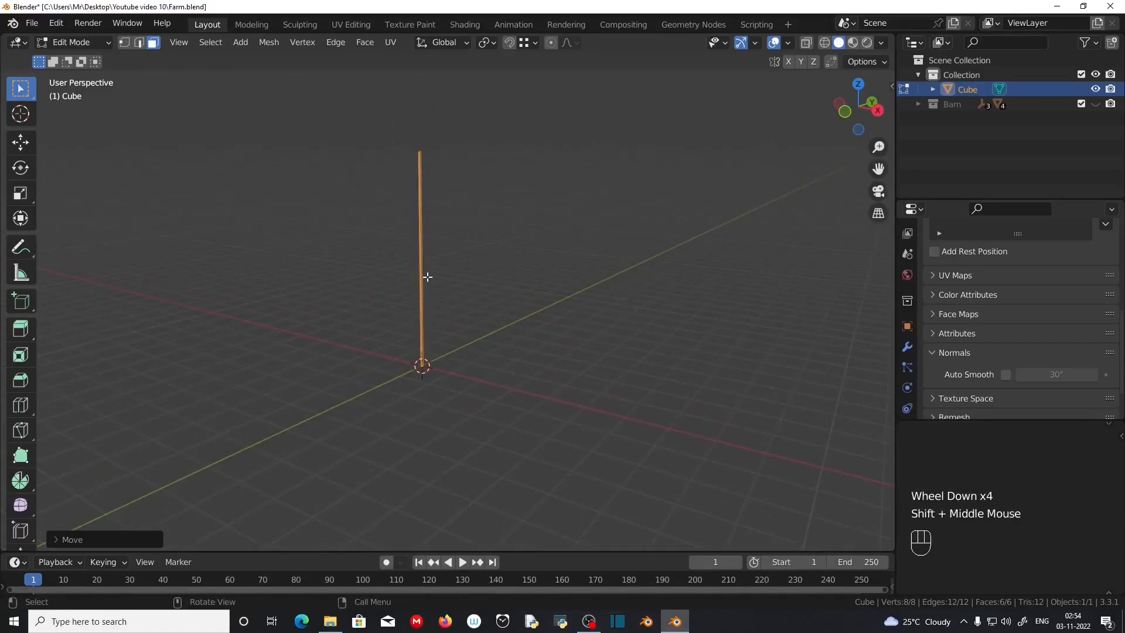
# - Switch to wireframe display and vertex selection, and select the vertices at the pole's upper end
pyautogui.click(822, 43)
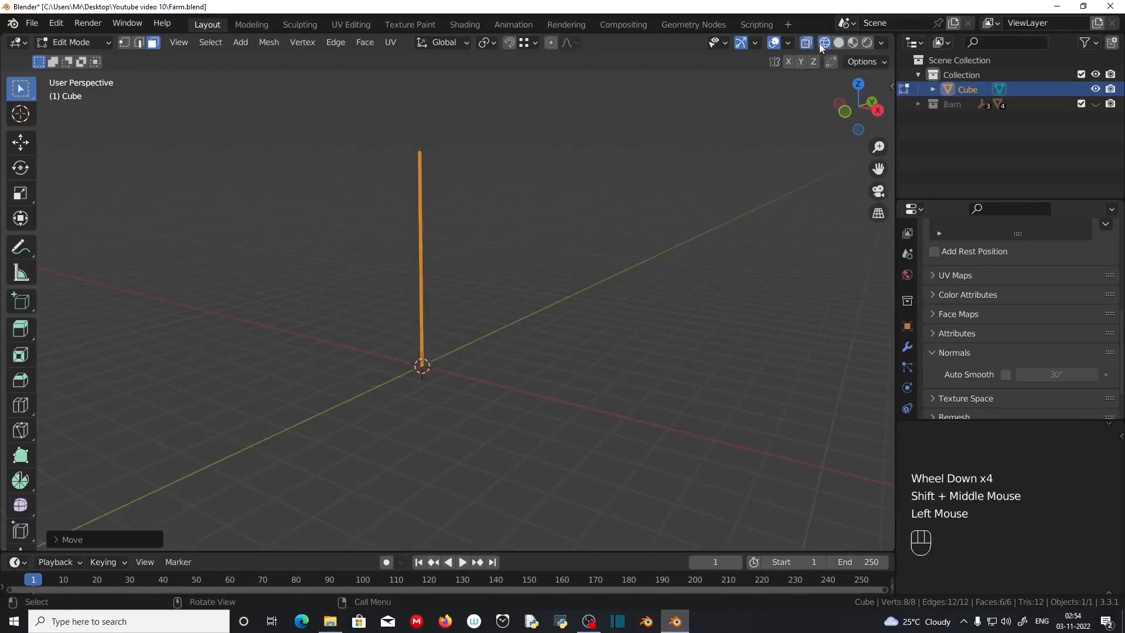
pyautogui.click(124, 42)
pyautogui.keyDown('shift'); pyautogui.moveTo(525, 243); pyautogui.dragTo(515, 300, button='middle'); pyautogui.keyUp('shift')
pyautogui.moveTo(371, 181); pyautogui.dragTo(457, 263)
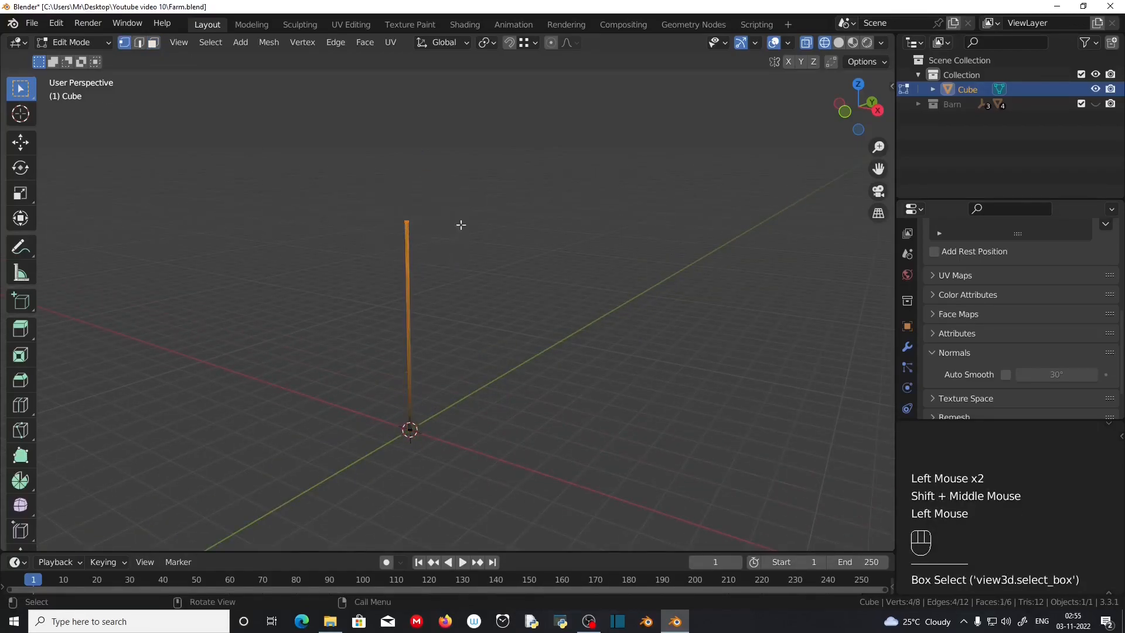
# - Go to the top orthographic view and turn on snapping with the Increment target
pyautogui.press('KP_7')
pyautogui.scroll(2, 476, 328)
pyautogui.keyDown('shift'); pyautogui.moveTo(477, 334); pyautogui.dragTo(536, 354, button='middle'); pyautogui.keyUp('shift')
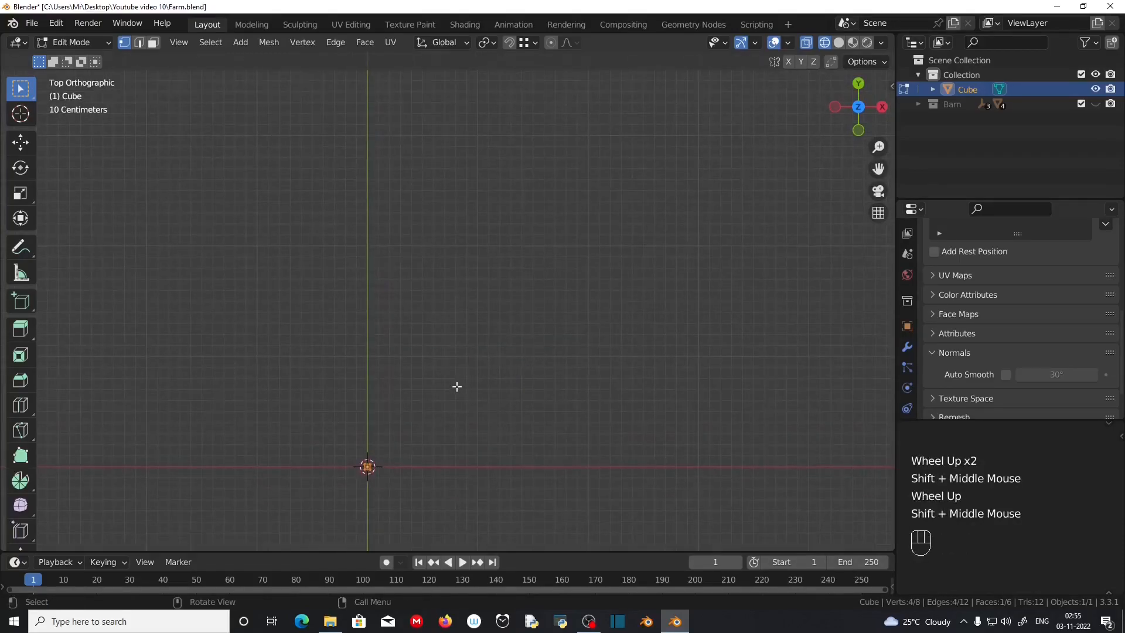
pyautogui.click(505, 42)
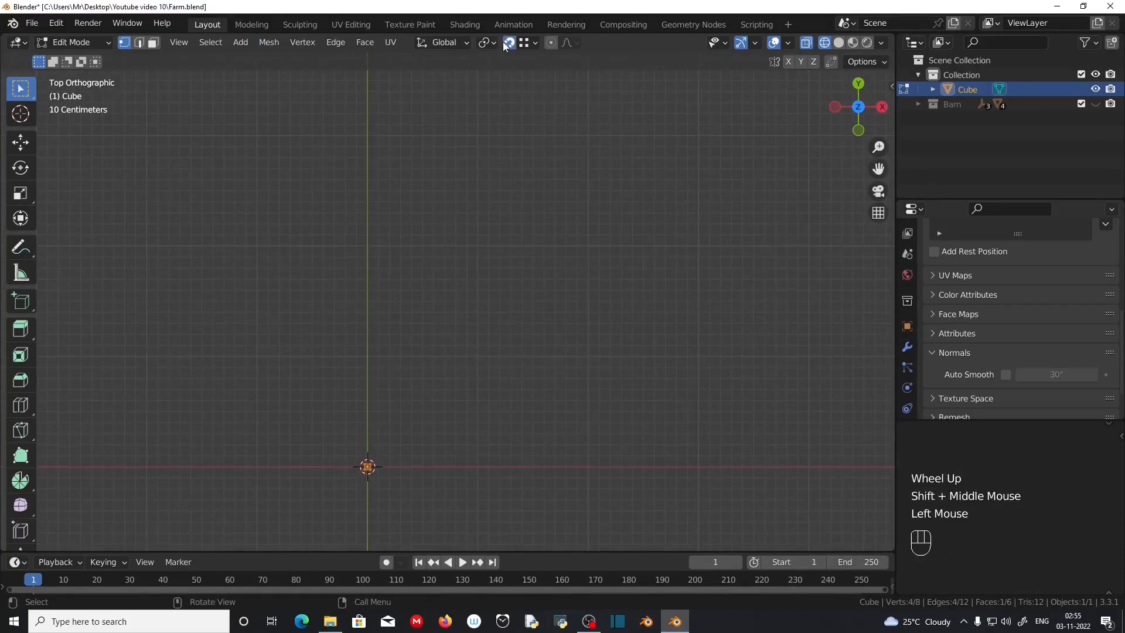
pyautogui.click(524, 44)
pyautogui.click(484, 86)
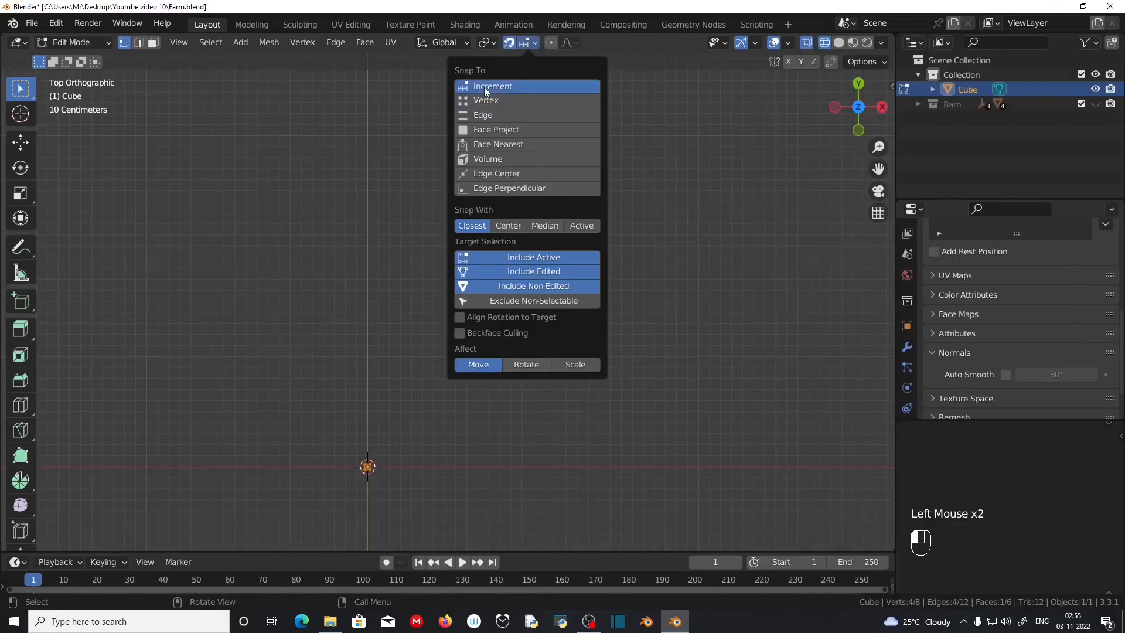
# - In the top view, move the pole's selected upper vertices 0.7 m along both X and Y with increment snapping
pyautogui.click(460, 209)
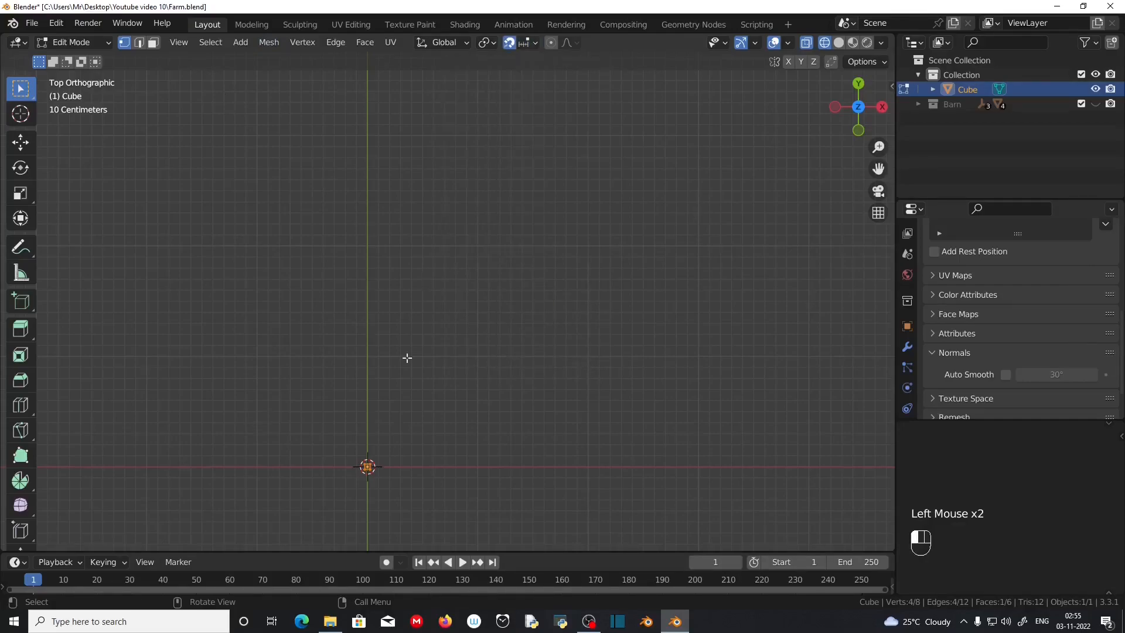
pyautogui.scroll(2, 422, 467)
pyautogui.keyDown('shift'); pyautogui.moveTo(421, 467); pyautogui.dragTo(419, 402, button='middle'); pyautogui.keyUp('shift')
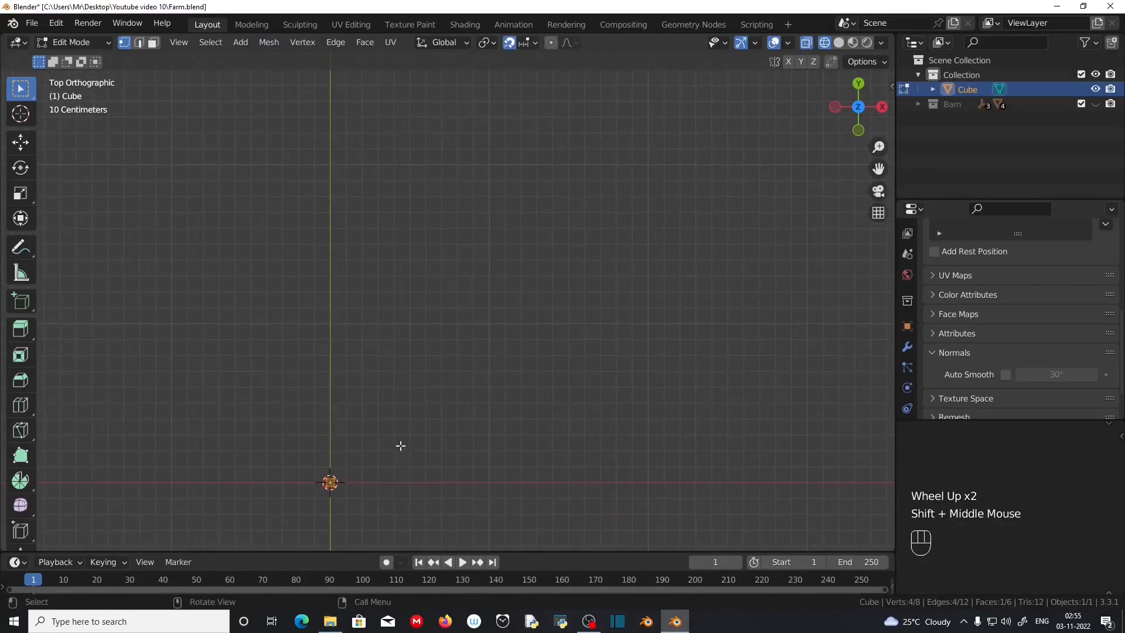
pyautogui.press('g')
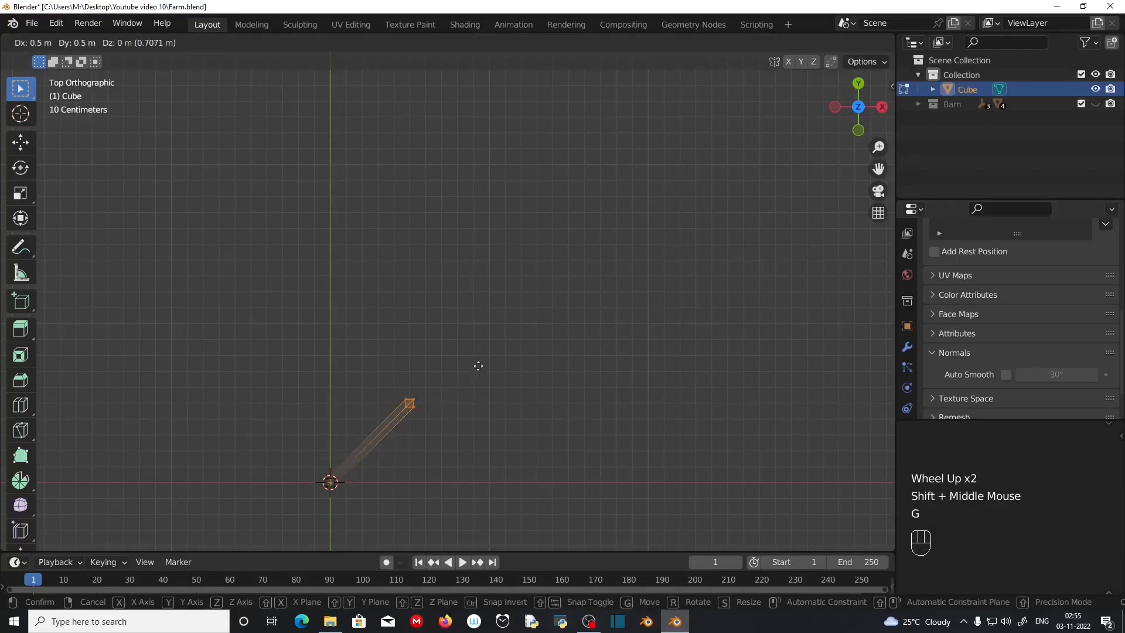
pyautogui.click(509, 334)
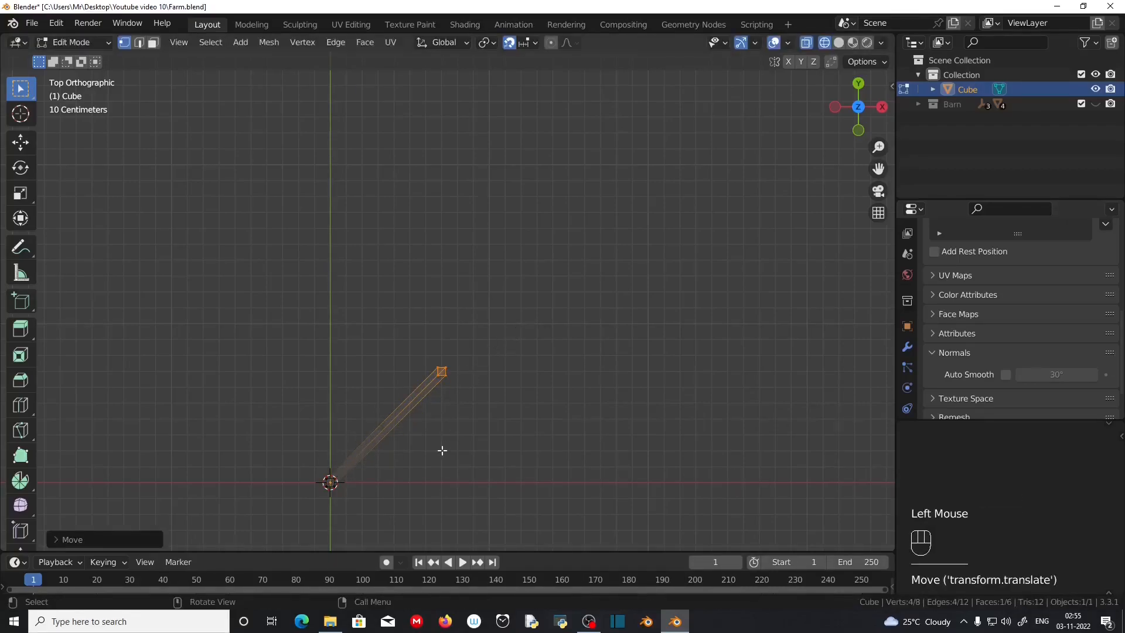
pyautogui.scroll(3, 444, 447)
pyautogui.keyDown('shift'); pyautogui.moveTo(480, 431); pyautogui.dragTo(470, 380, button='middle'); pyautogui.keyUp('shift')
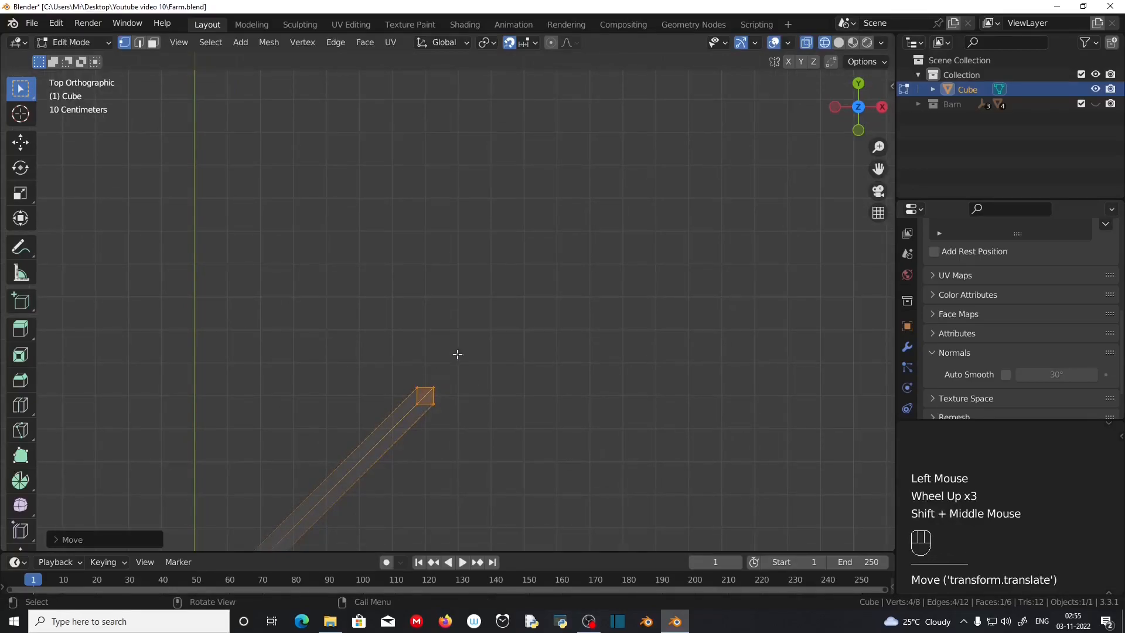
pyautogui.scroll(-2, 445, 437)
pyautogui.moveTo(445, 439); pyautogui.dragTo(554, 291, button='middle')
pyautogui.scroll(-3, 443, 497)
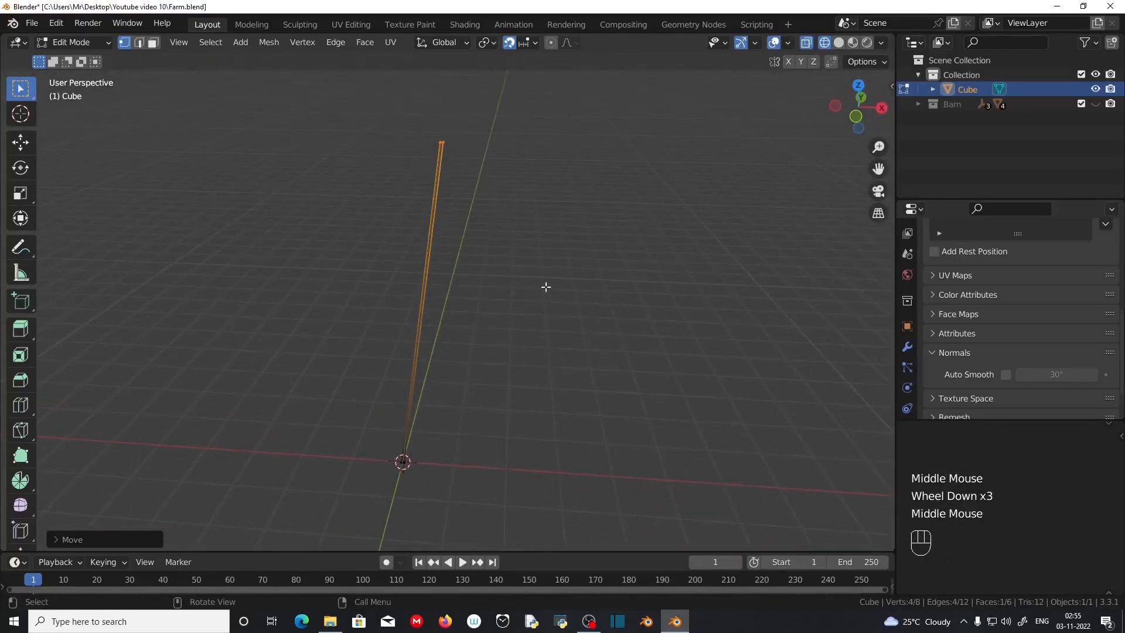
# - Return to Object Mode with solid shading and check the slanted pole's transform values and dimensions
pyautogui.press('Tab')
pyautogui.scroll(-1, 512, 283)
pyautogui.click(839, 43)
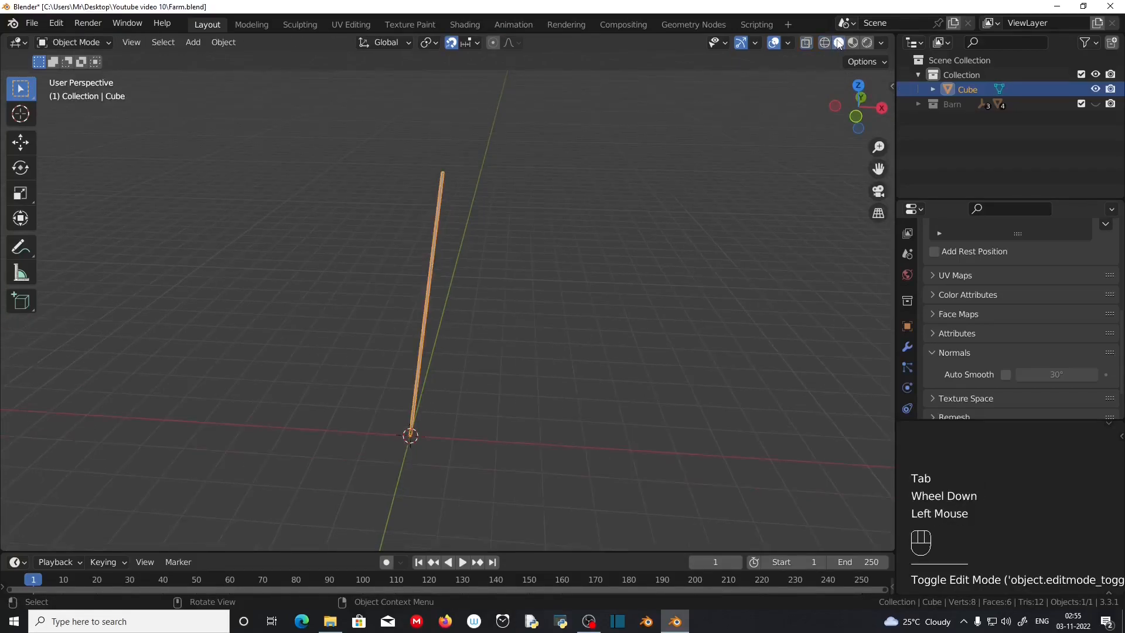
pyautogui.scroll(2, 480, 360)
pyautogui.scroll(-1, 489, 329)
pyautogui.moveTo(459, 367); pyautogui.dragTo(420, 389, button='middle')
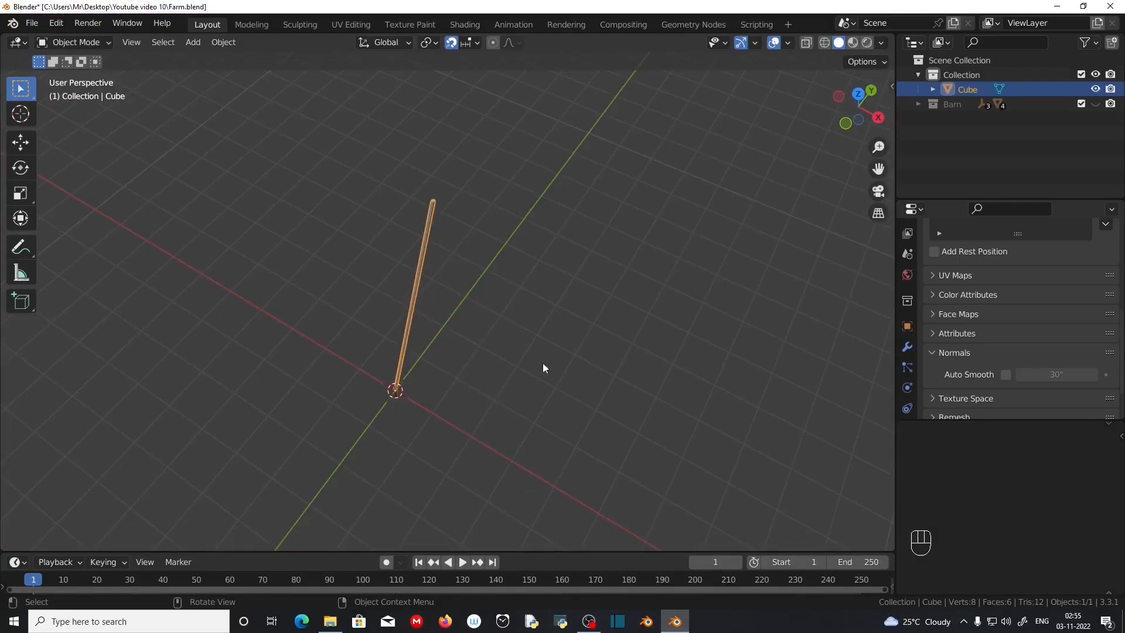
pyautogui.press('n')
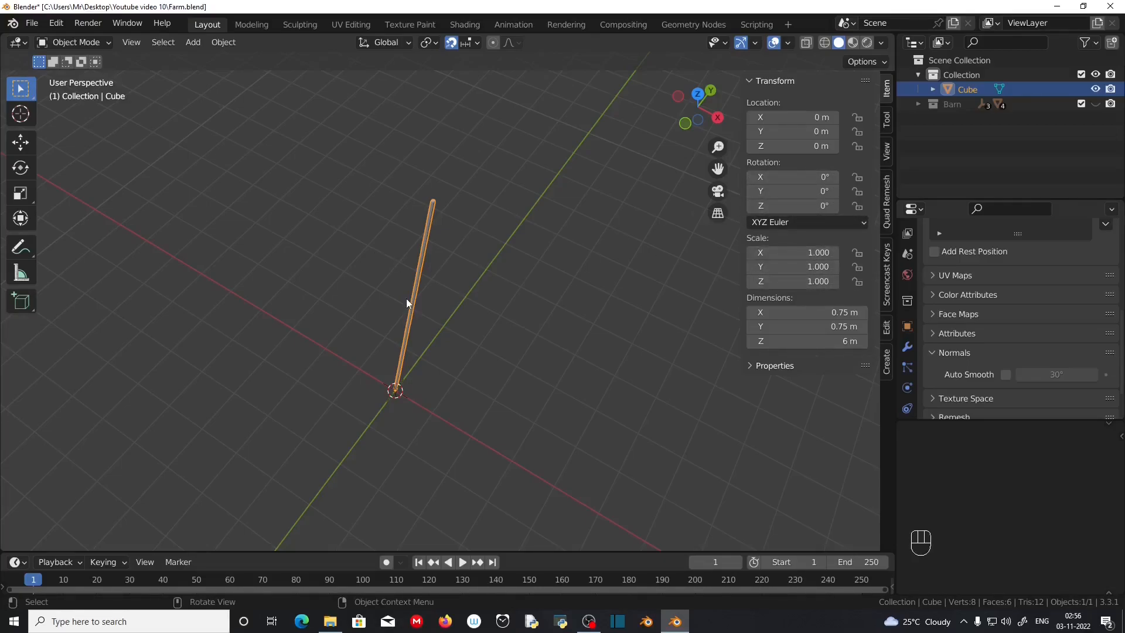
pyautogui.press('n')
pyautogui.scroll(-1, 529, 380)
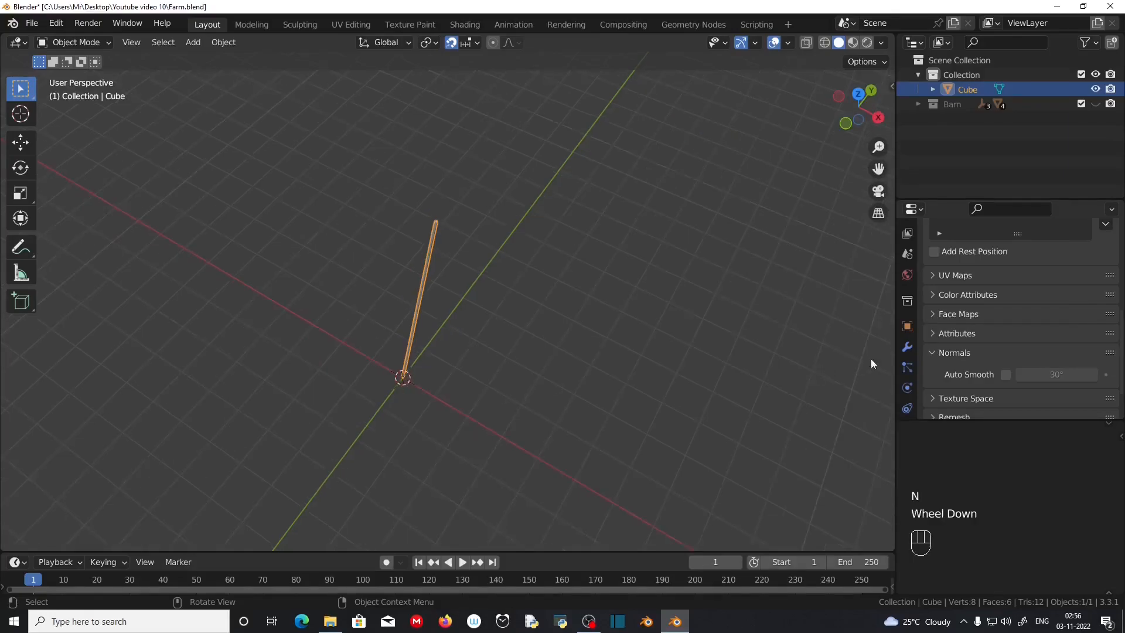
# - Add a Mirror modifier to the slanted pole, mirroring it on the X axis
pyautogui.click(906, 347)
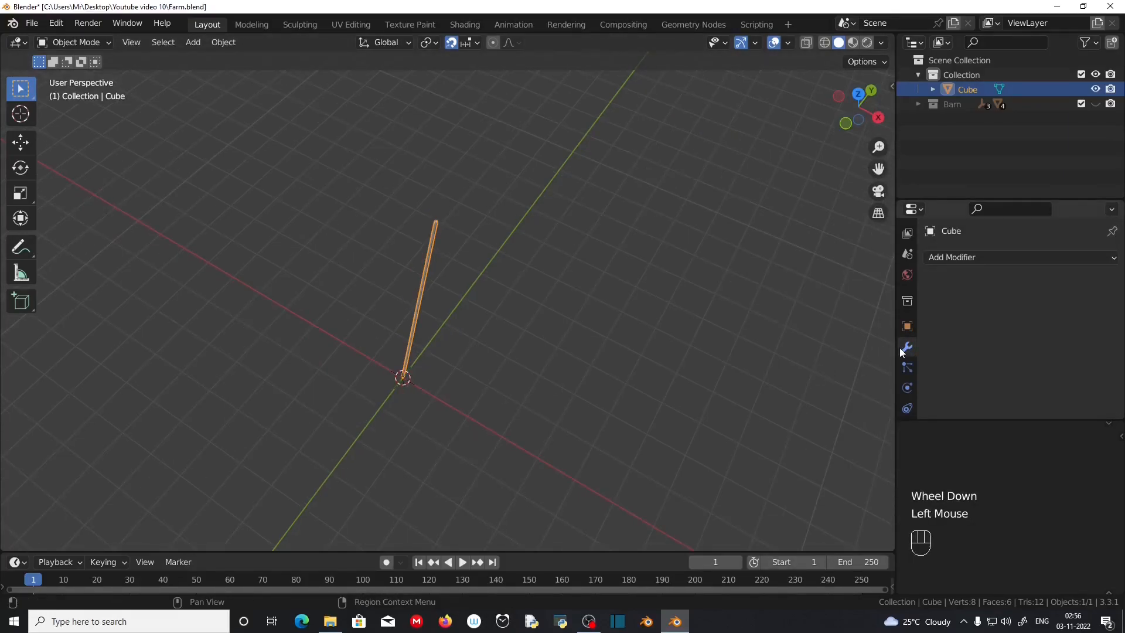
pyautogui.click(1011, 256)
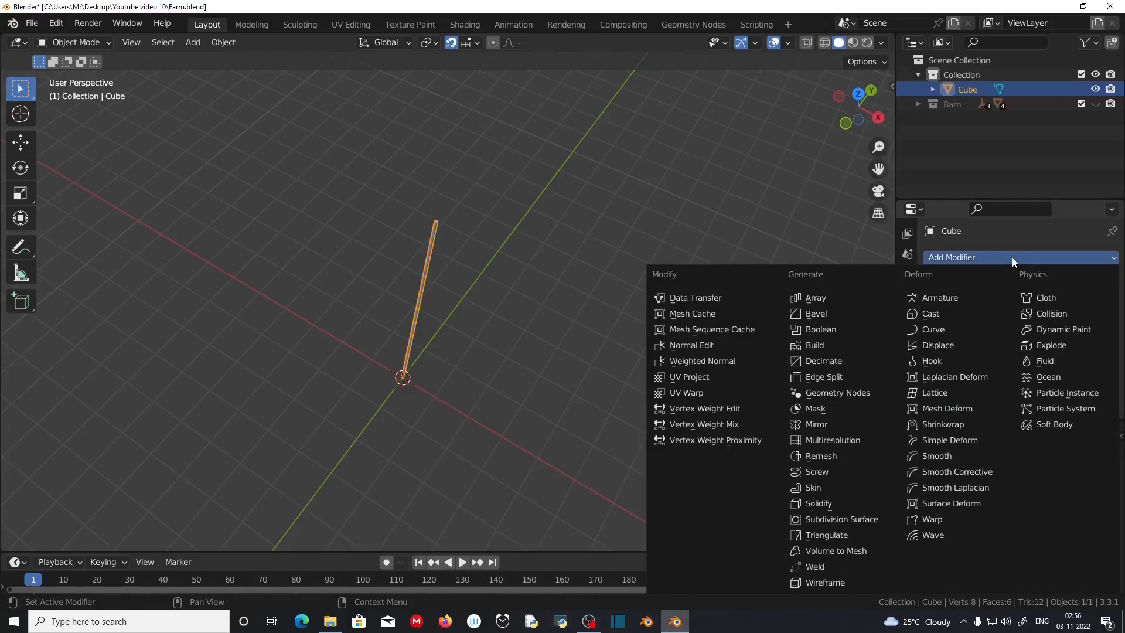
pyautogui.click(835, 423)
pyautogui.moveTo(427, 320)
pyautogui.mouseDown(button='middle')
pyautogui.moveTo(420, 311)
pyautogui.moveTo(474, 311)
pyautogui.moveTo(440, 326)
pyautogui.mouseUp(button='middle')
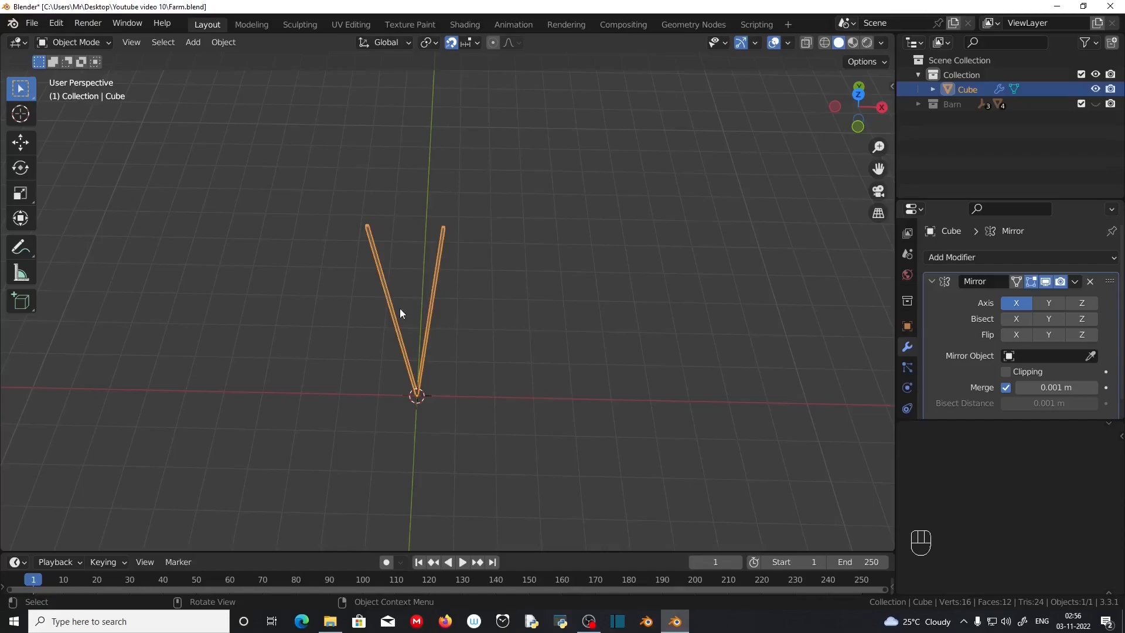
pyautogui.scroll(2, 476, 372)
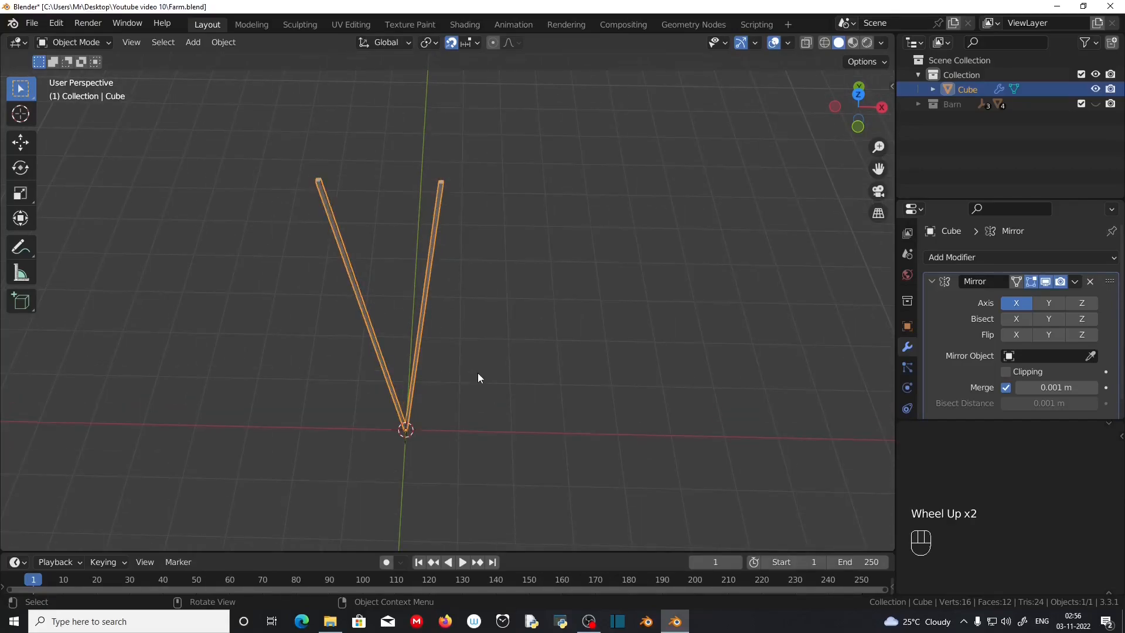
# - Go to the front orthographic view and restrict object transforms to affect only Origins
pyautogui.press('KP_1')
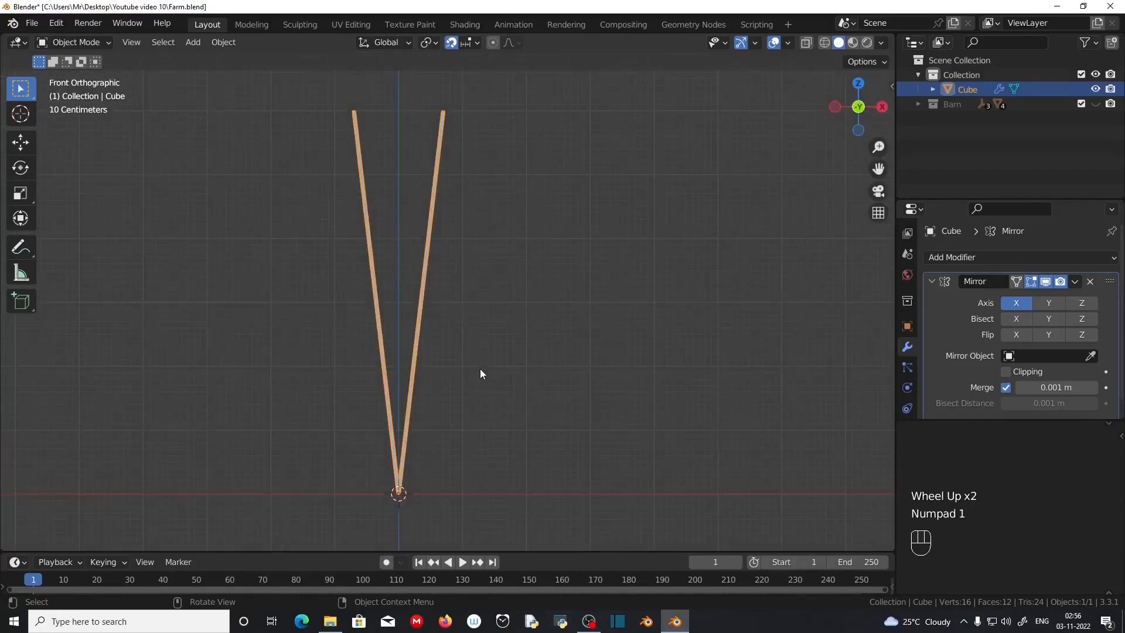
pyautogui.click(875, 62)
pyautogui.click(880, 63)
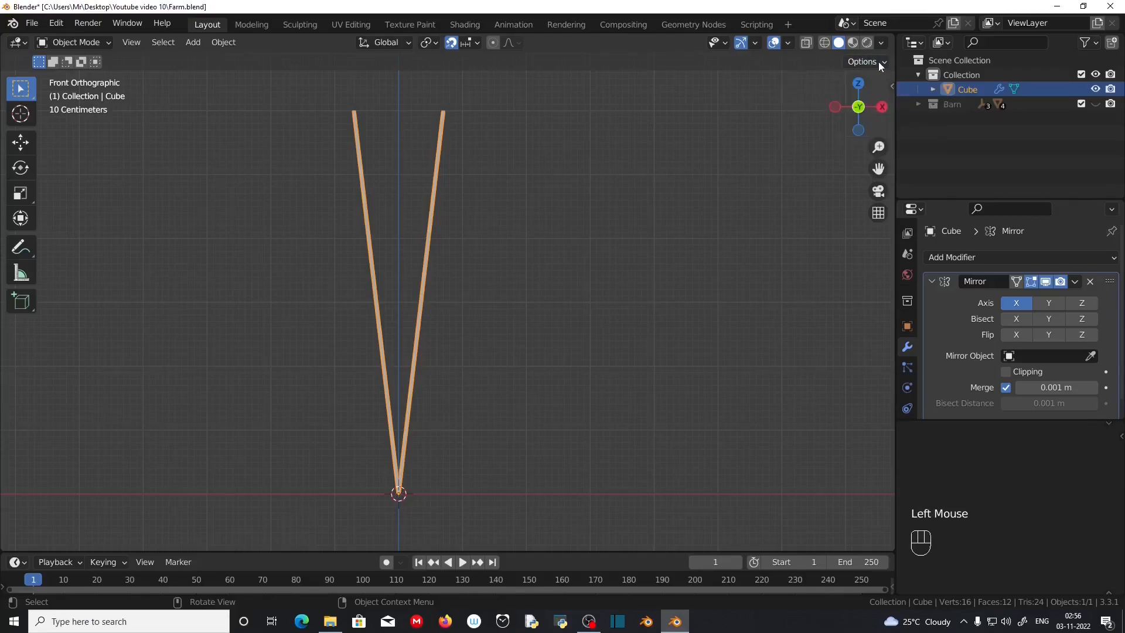
pyautogui.click(878, 63)
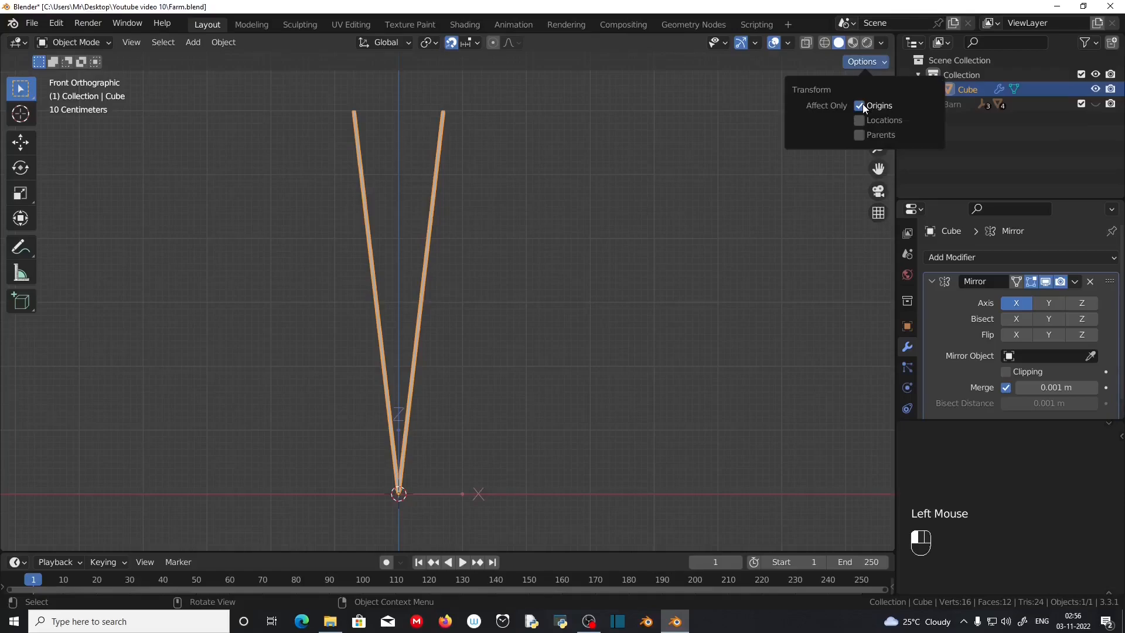
# - Move the pole's origin 1 m along the X axis to space the mirrored poles apart
pyautogui.scroll(1, 508, 423)
pyautogui.keyDown('shift'); pyautogui.moveTo(508, 424); pyautogui.dragTo(416, 371, button='middle'); pyautogui.keyUp('shift')
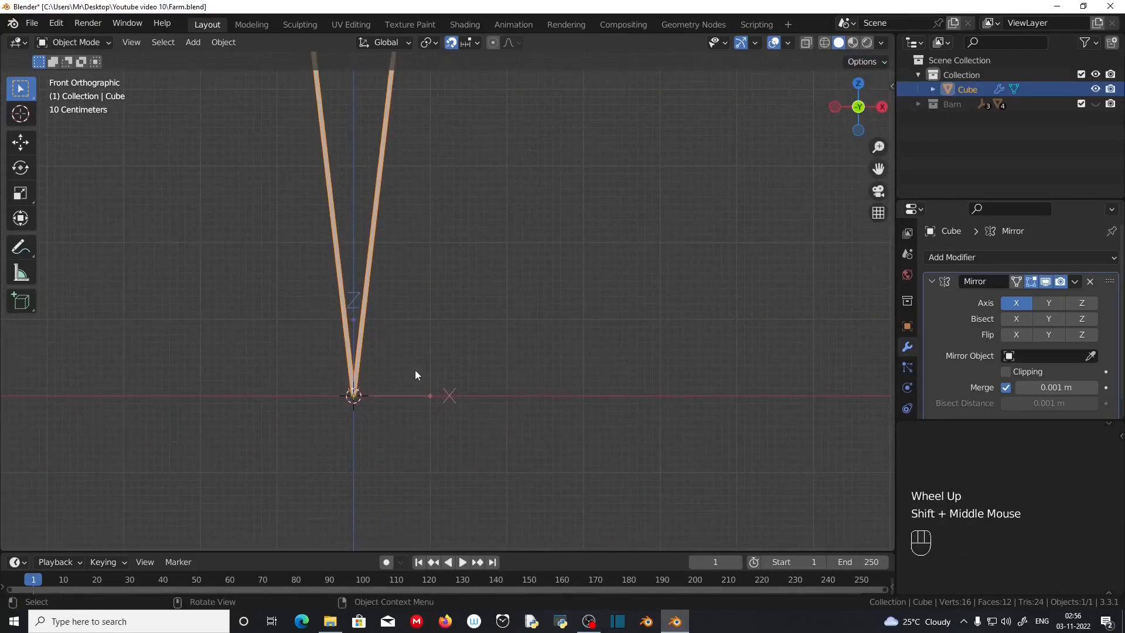
pyautogui.press('g')
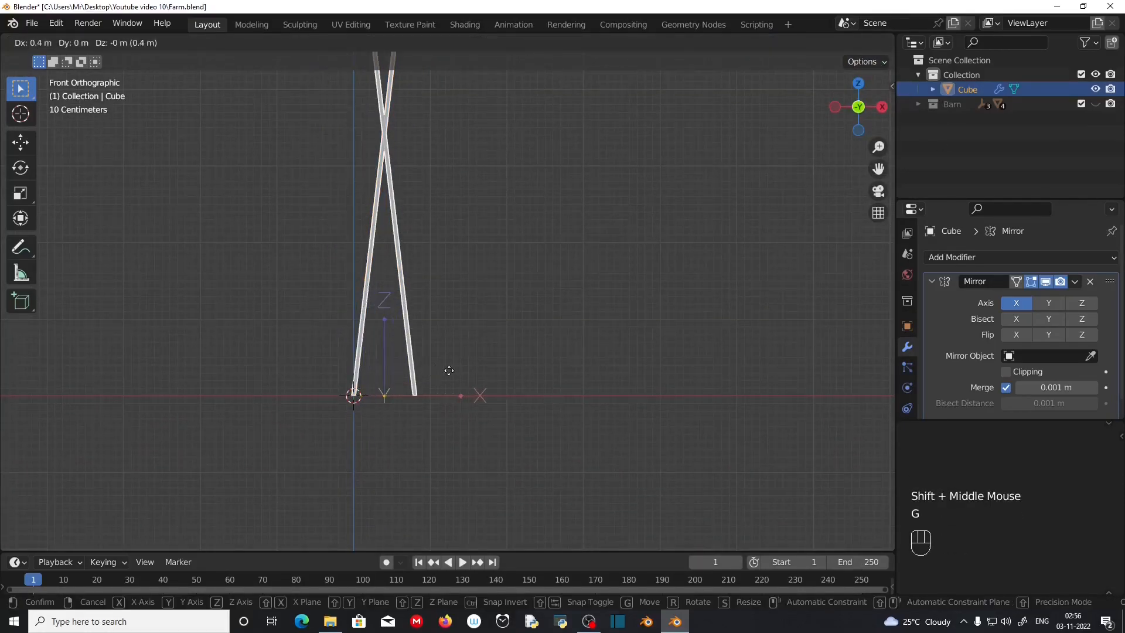
pyautogui.click(491, 370)
pyautogui.scroll(4, 498, 416)
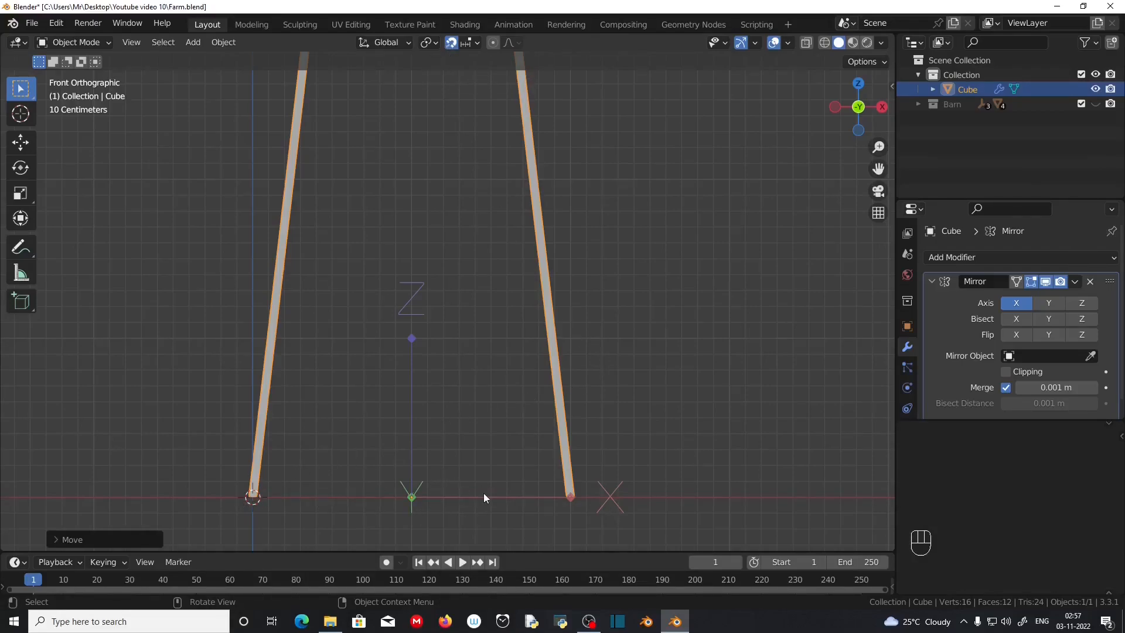
# - In the right orthographic view, move the pole's origin 1 m along Y, and check its location values
pyautogui.press('KP_3')
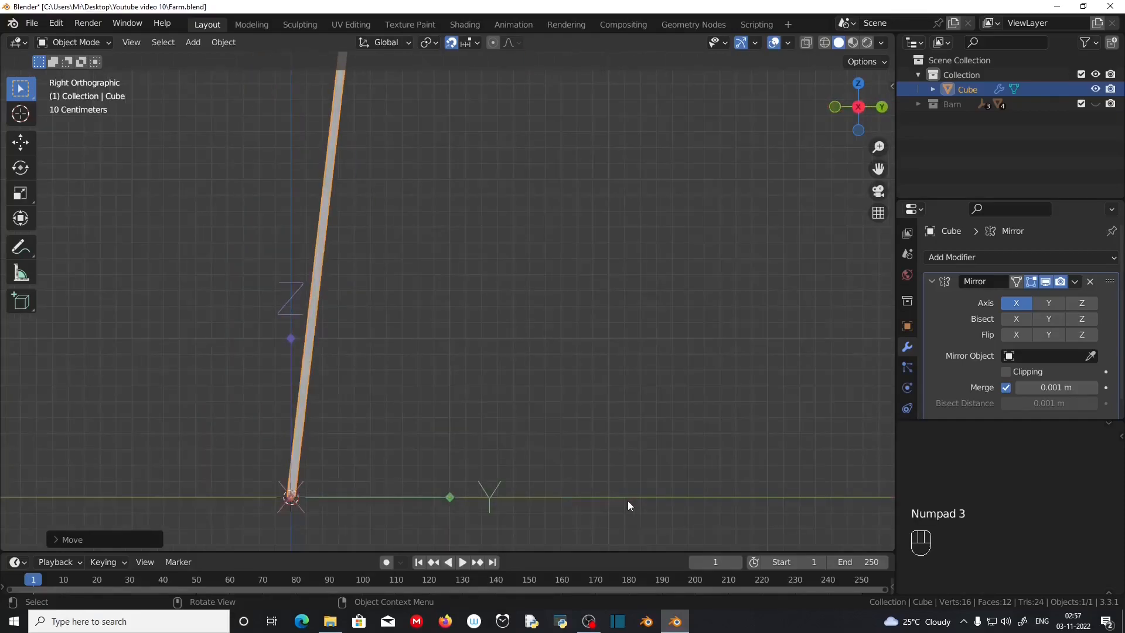
pyautogui.press('g')
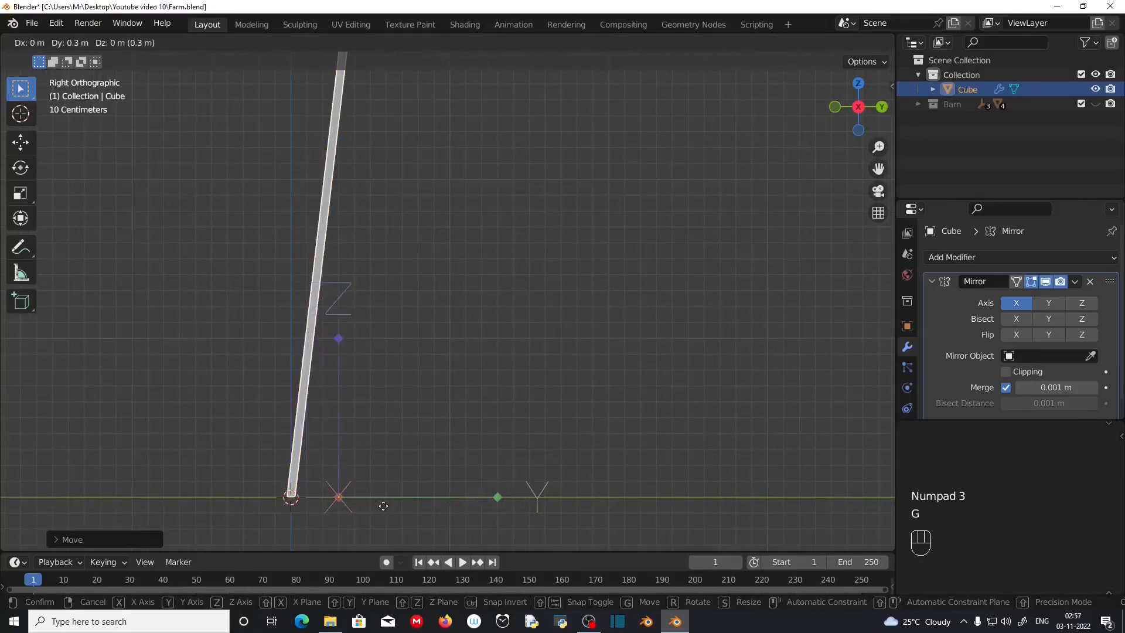
pyautogui.click(496, 501)
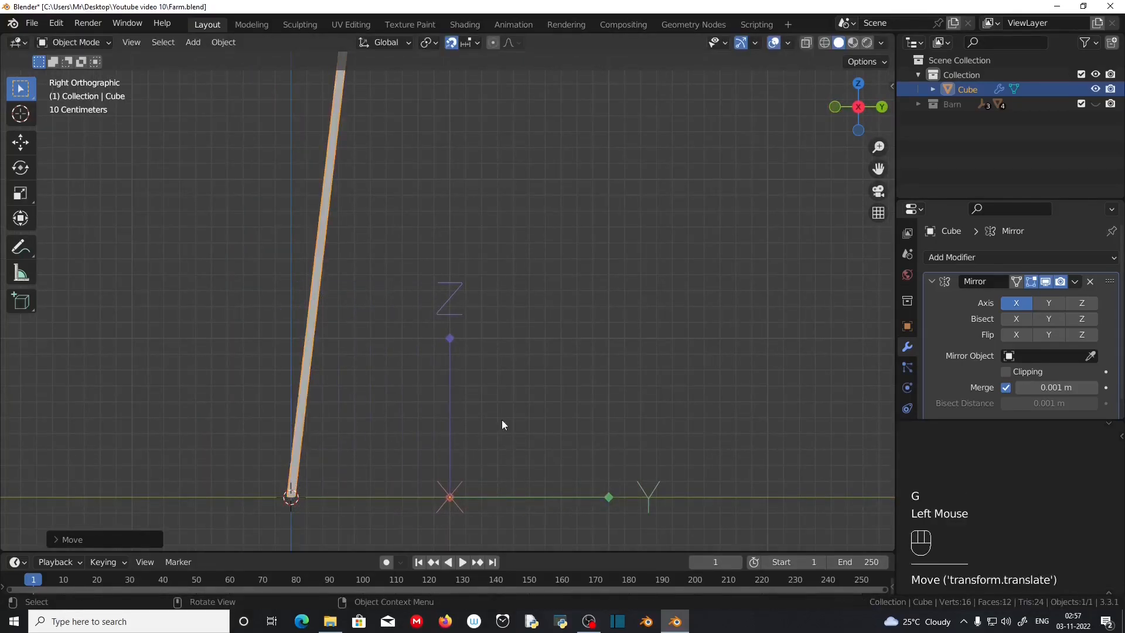
pyautogui.press('KP_7')
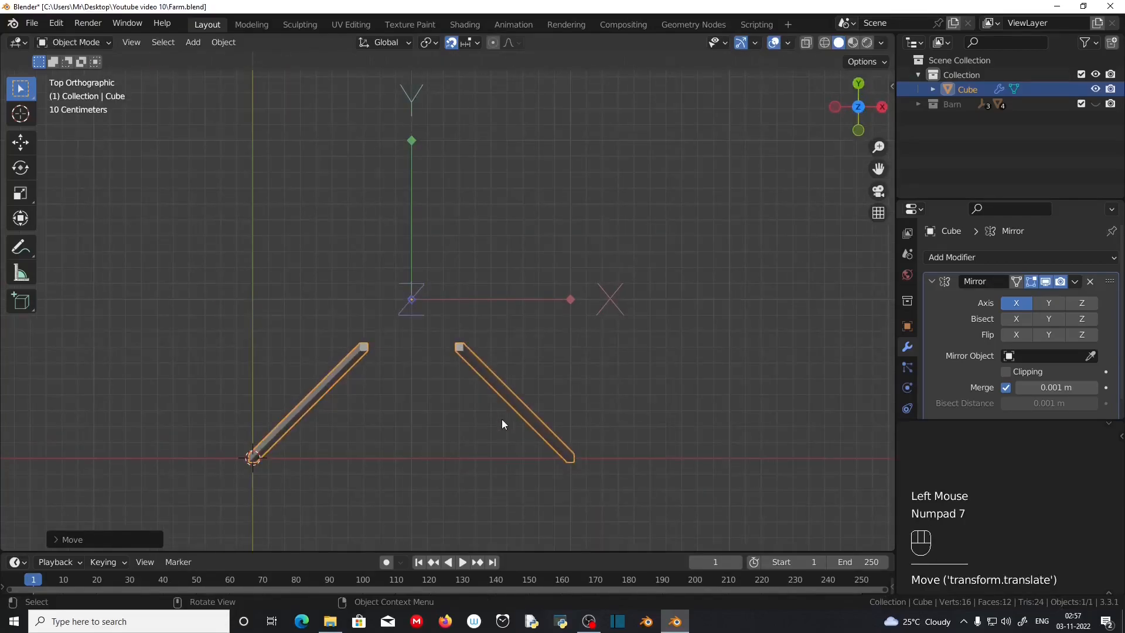
pyautogui.scroll(-1, 433, 352)
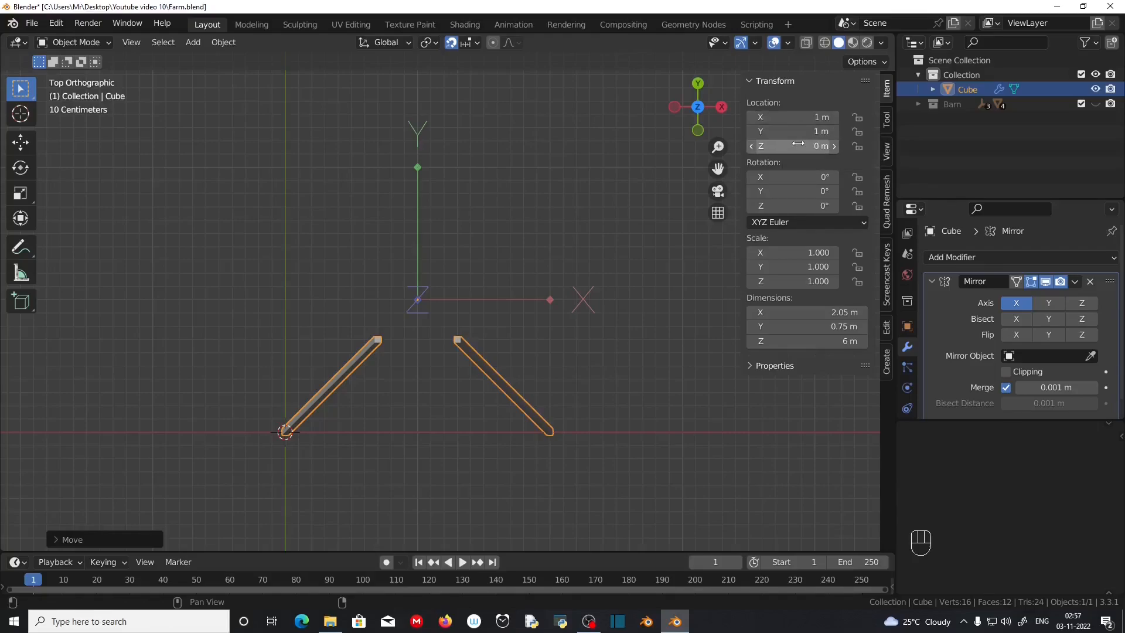
pyautogui.moveTo(519, 494); pyautogui.dragTo(449, 447, button='middle')
pyautogui.scroll(-2, 464, 391)
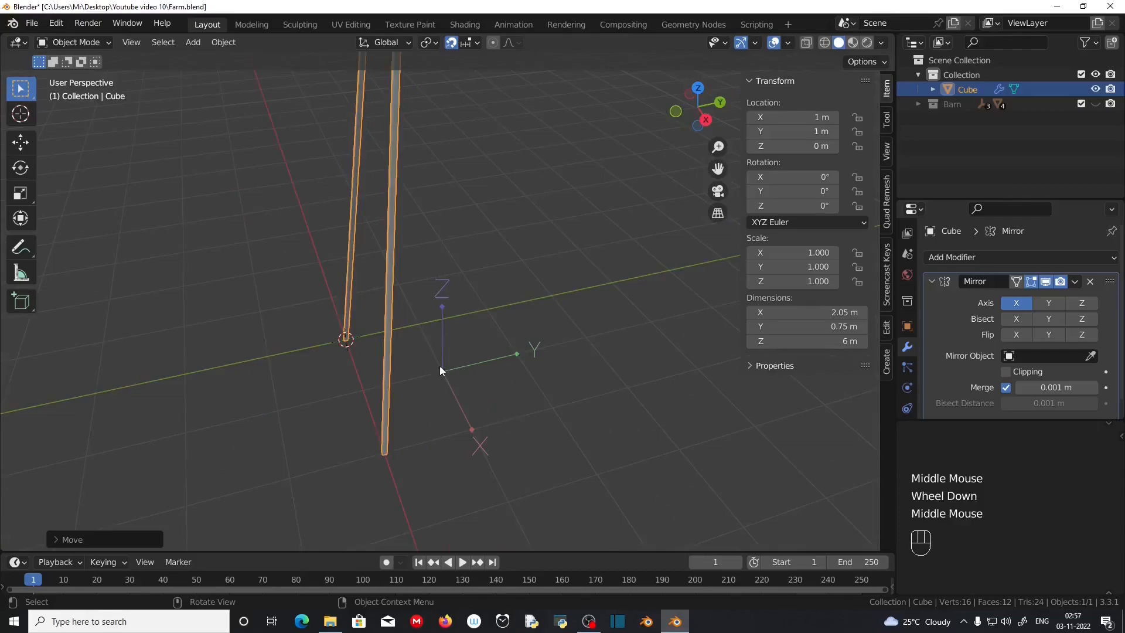
# - Turn off the Affect Only Origins transform option and hide the object's transform values
pyautogui.click(861, 61)
pyautogui.click(859, 105)
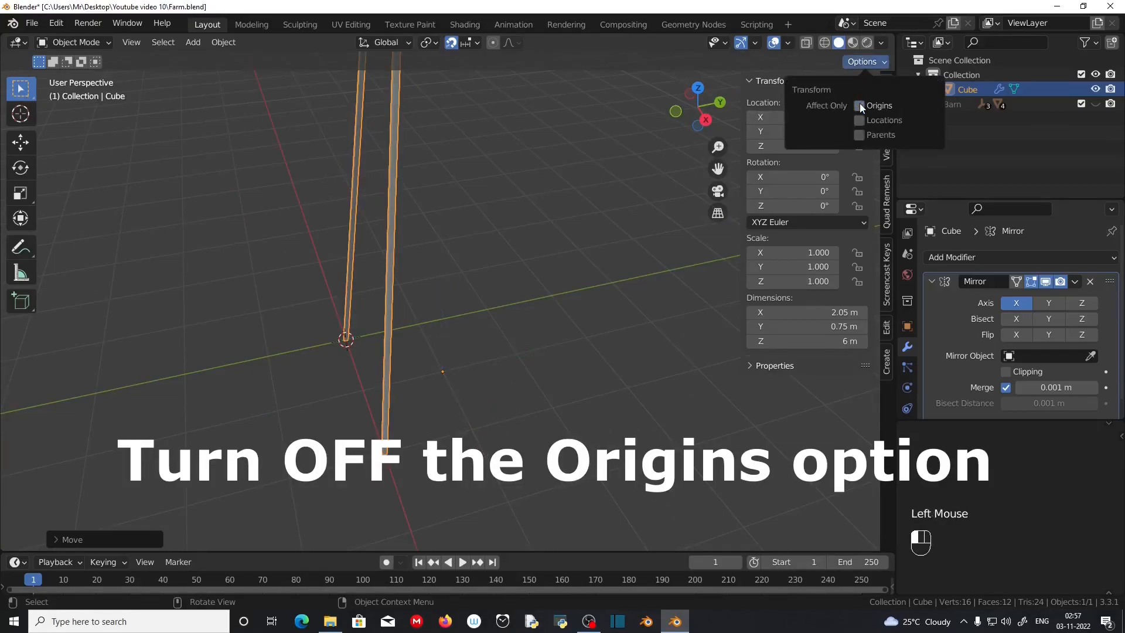
pyautogui.press('n')
pyautogui.moveTo(447, 379); pyautogui.dragTo(466, 401, button='middle')
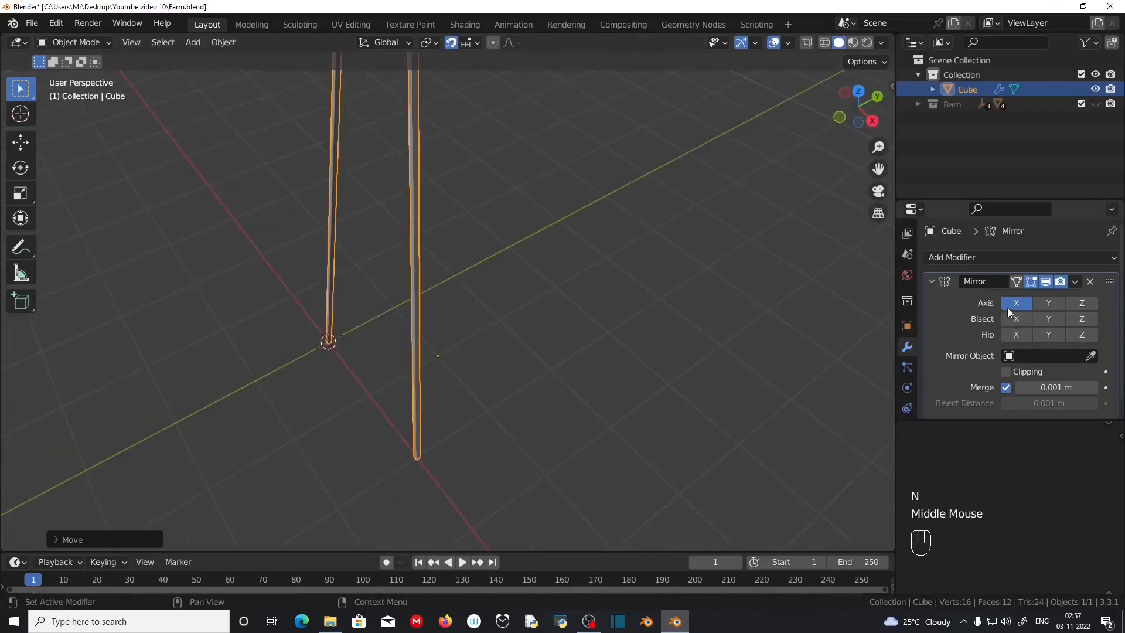
# - Enable the Y axis in the Mirror modifier to get four legs, and turn on Clipping
pyautogui.click(1045, 303)
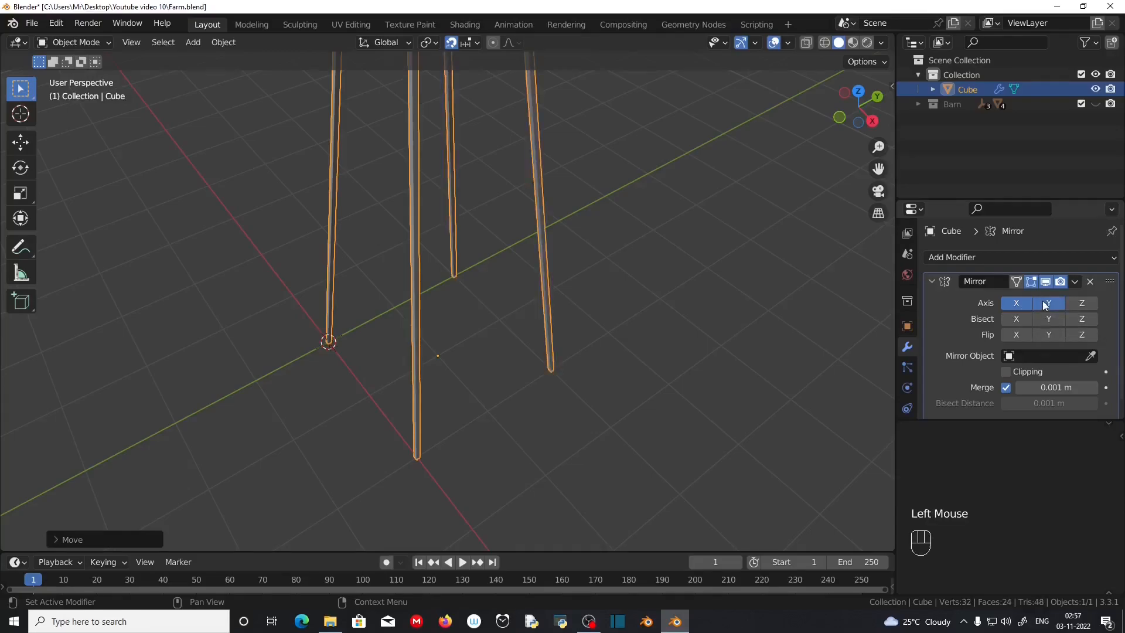
pyautogui.scroll(-2, 473, 378)
pyautogui.moveTo(474, 378); pyautogui.dragTo(472, 399, button='middle')
pyautogui.scroll(2, 487, 363)
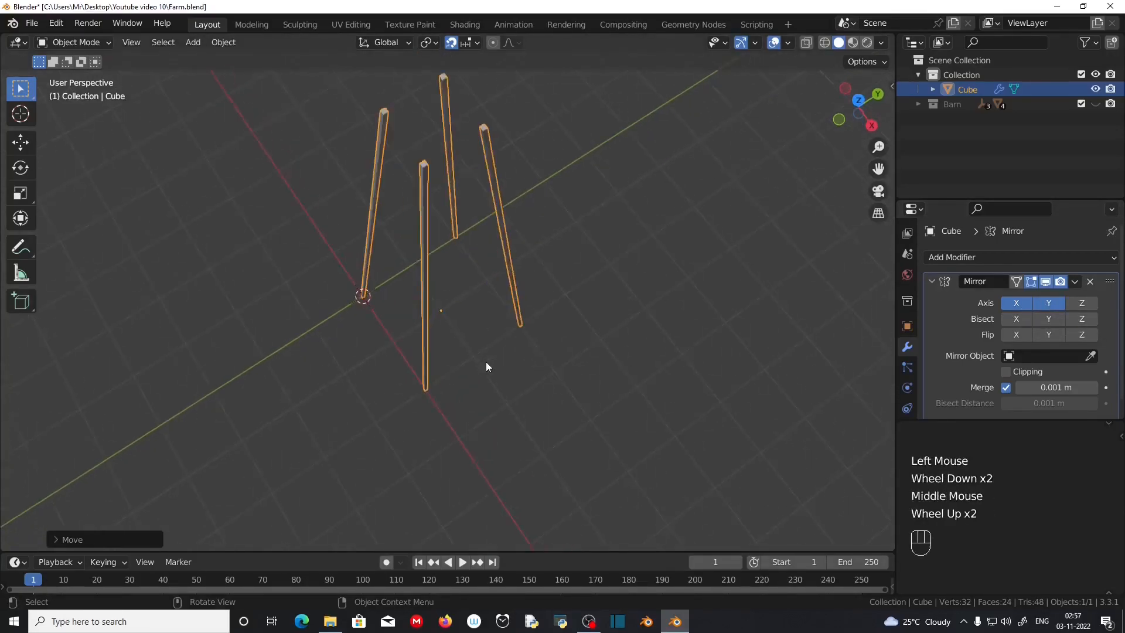
pyautogui.click(1006, 373)
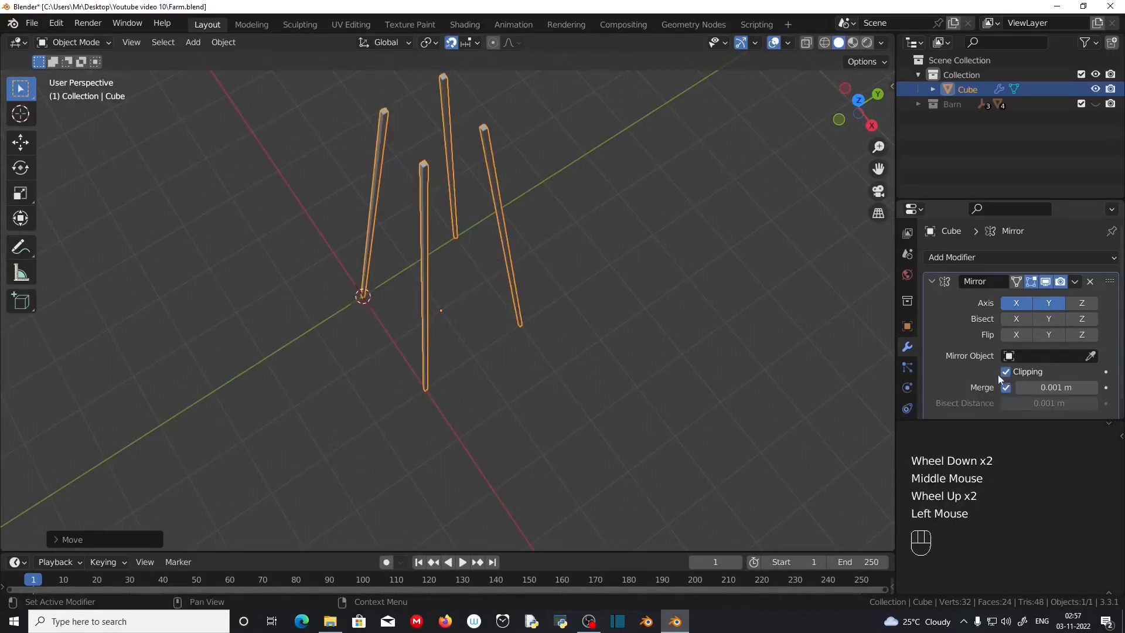
pyautogui.scroll(2, 471, 439)
pyautogui.moveTo(471, 440); pyautogui.dragTo(489, 402, button='middle')
pyautogui.scroll(-2, 489, 402)
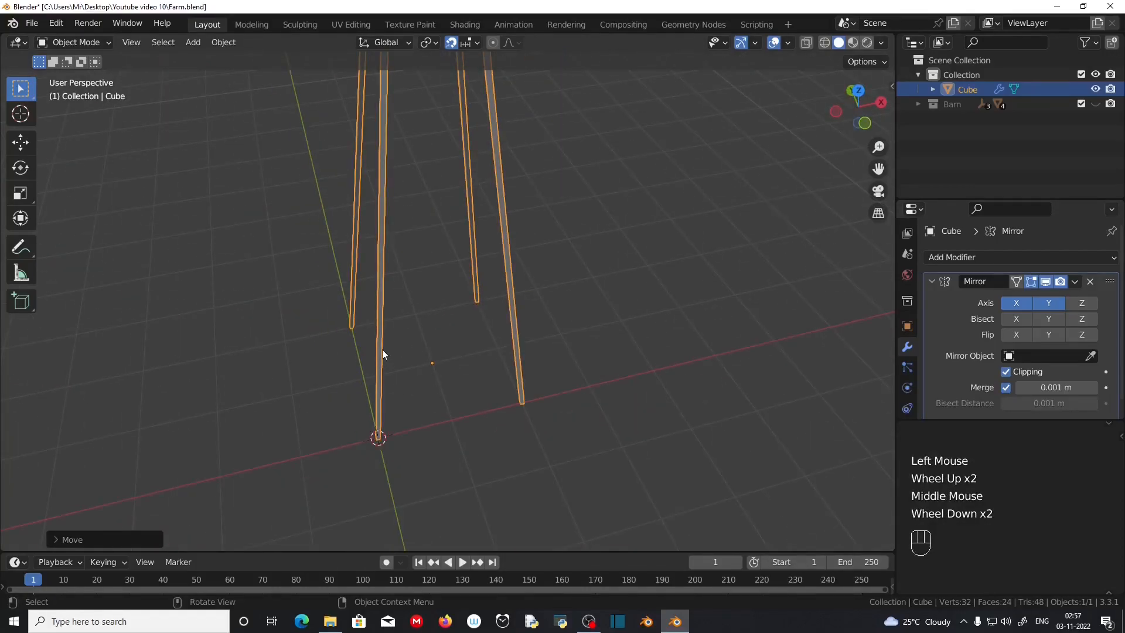
# - Open the pole for mesh editing and add three evenly spaced loop cuts across its length without sliding them
pyautogui.click(382, 353)
pyautogui.press('Tab')
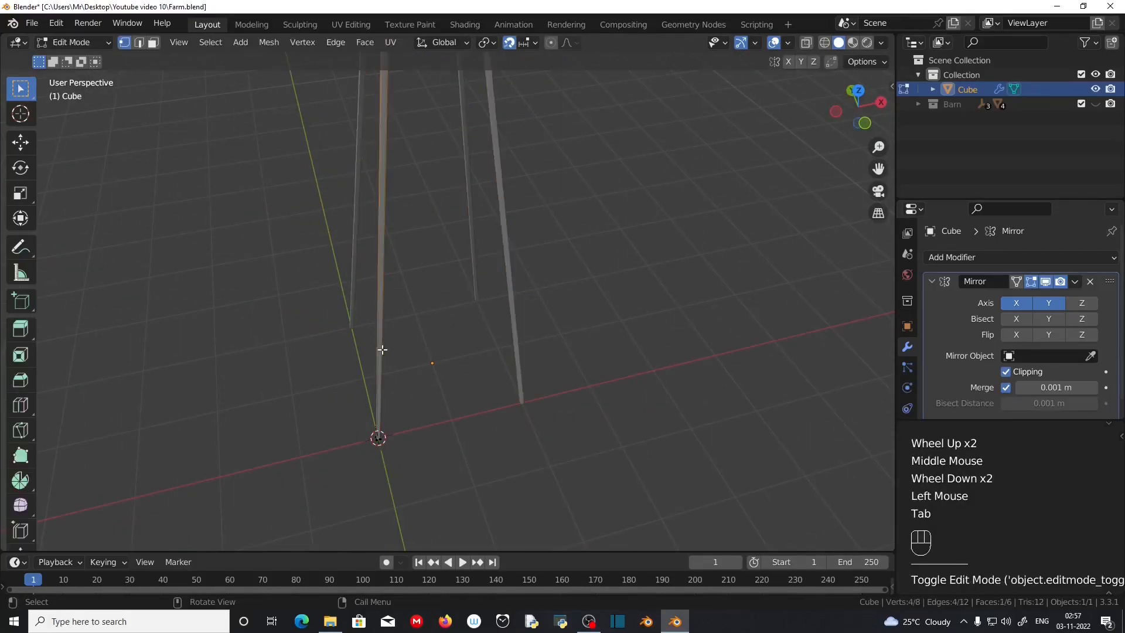
pyautogui.keyDown('shift'); pyautogui.moveTo(525, 374); pyautogui.dragTo(449, 445, button='middle'); pyautogui.keyUp('shift')
pyautogui.scroll(-2, 545, 457)
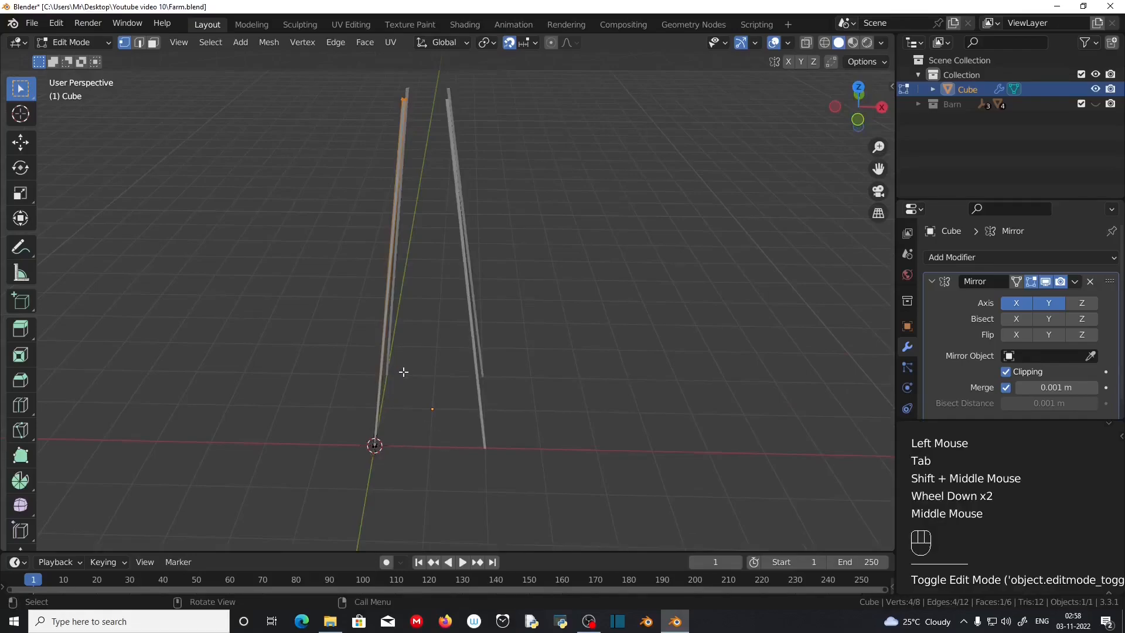
pyautogui.moveTo(402, 372); pyautogui.dragTo(427, 363, button='middle')
pyautogui.moveTo(403, 303); pyautogui.dragTo(410, 293, button='middle')
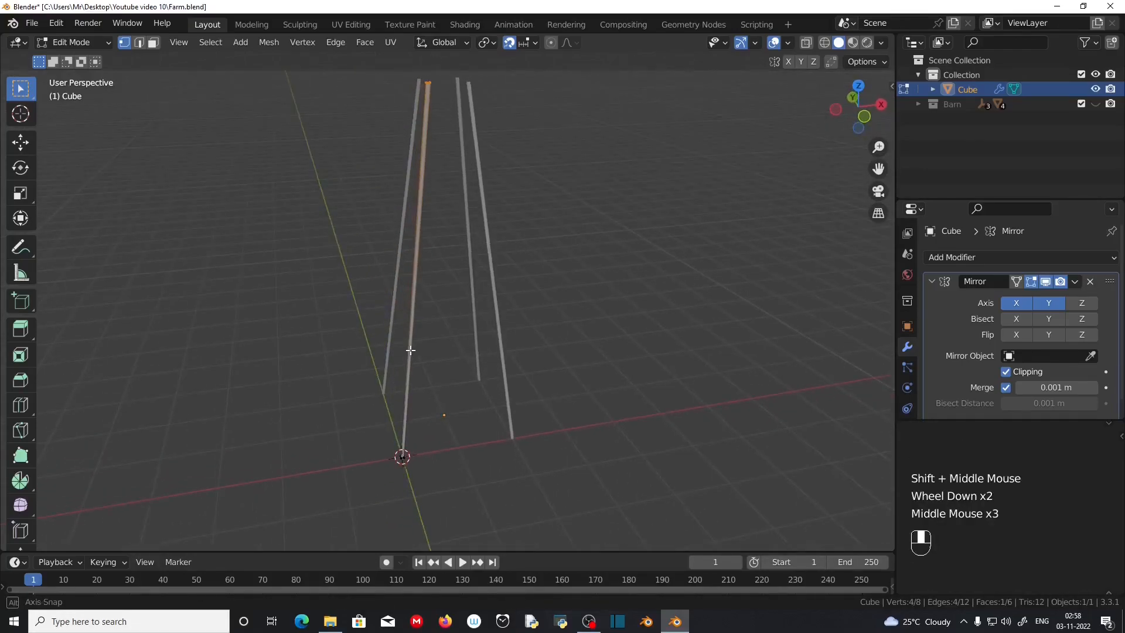
pyautogui.hotkey('ctrl', 'r')
pyautogui.scroll(1, 414, 291)
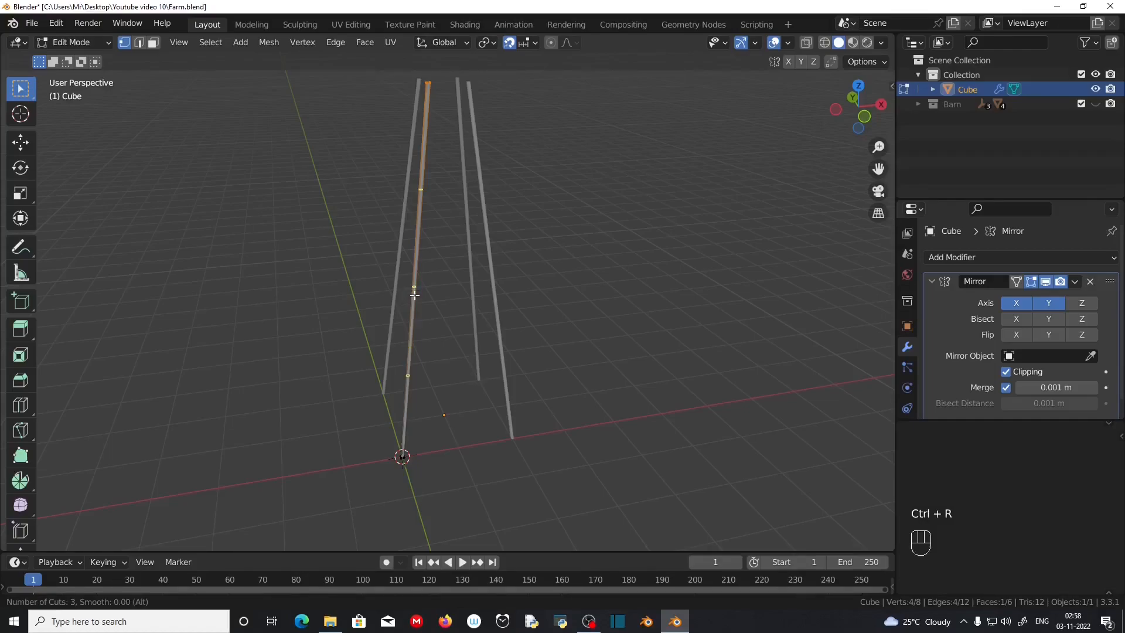
pyautogui.click(414, 294)
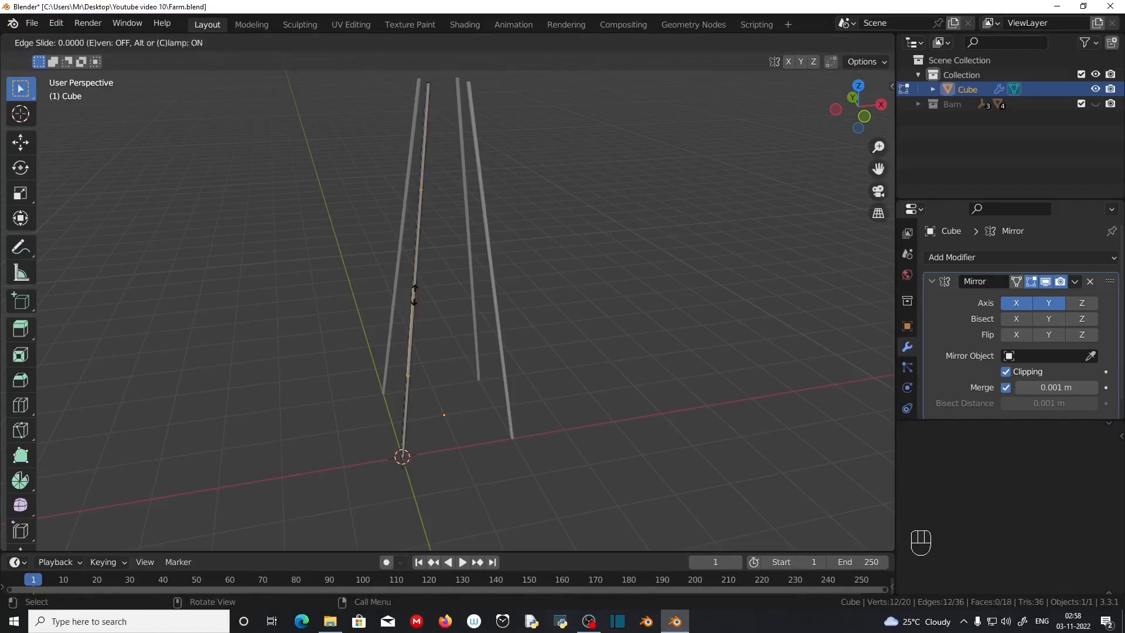
pyautogui.rightClick(414, 295)
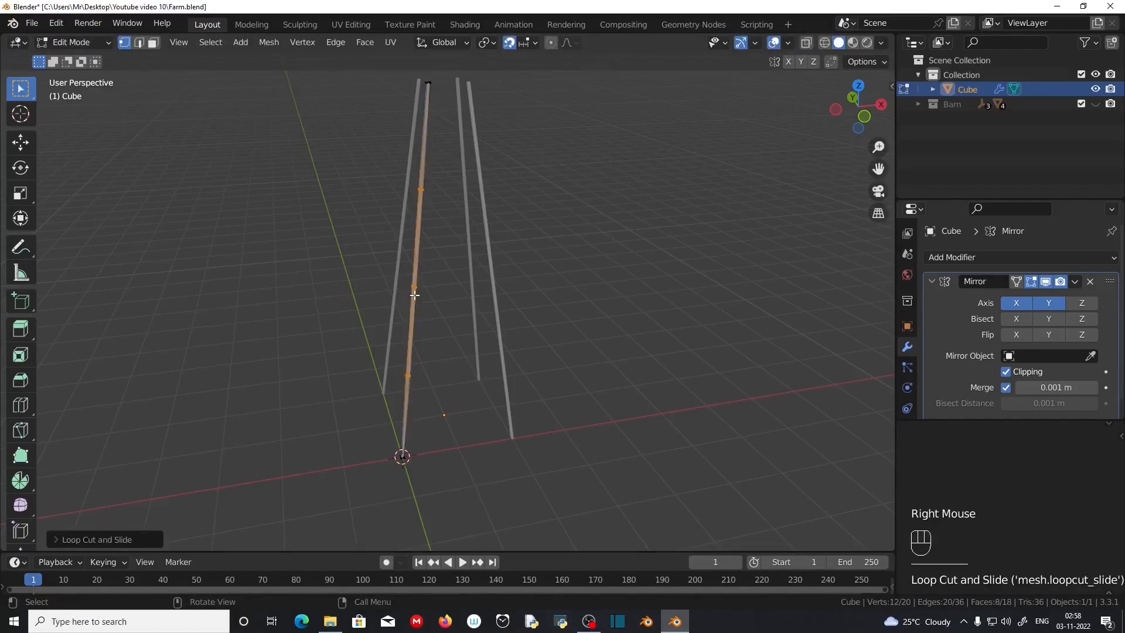
# - Set the number of loop cuts on the pole to 10
pyautogui.click(53, 538)
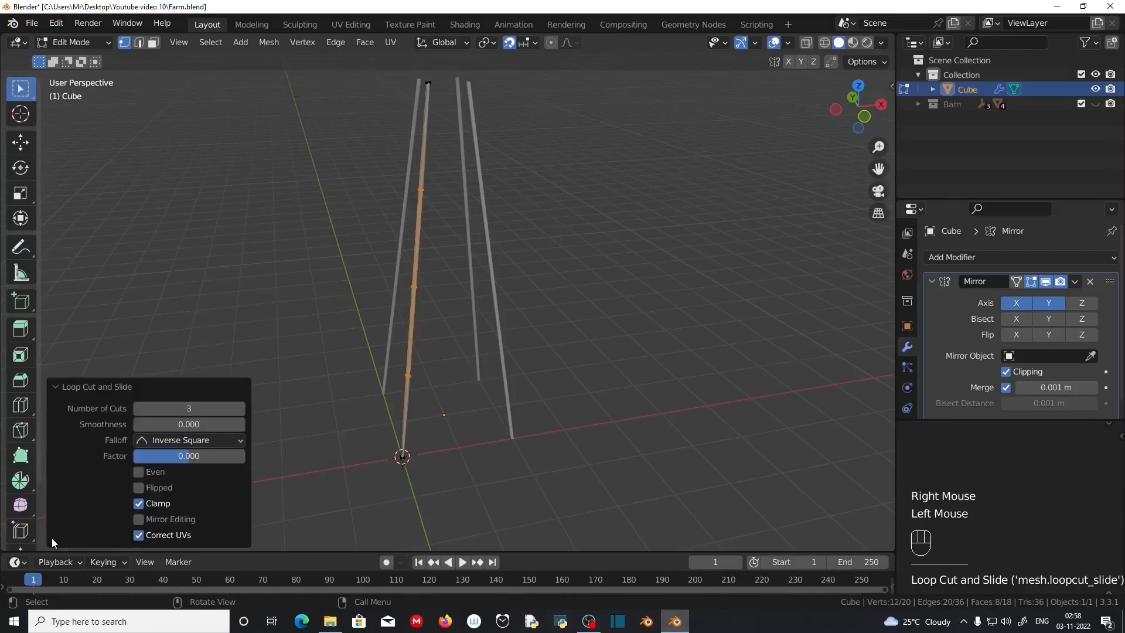
pyautogui.doubleClick(176, 410)
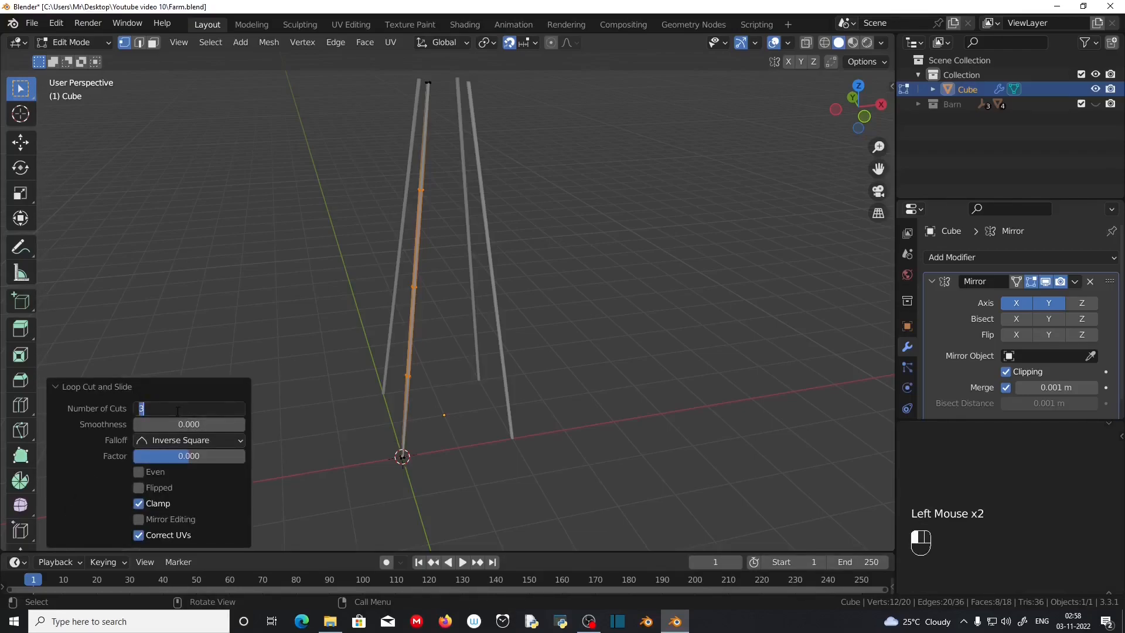
pyautogui.write('10')
pyautogui.press('Return')
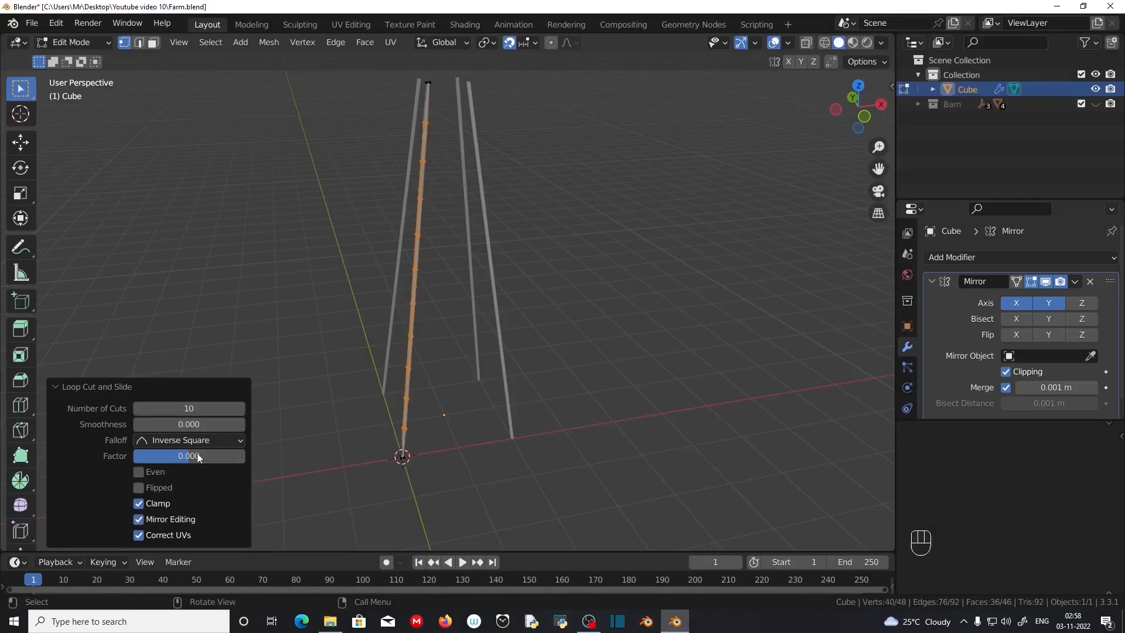
pyautogui.click(55, 386)
# - Switch to edge selection and wireframe display, with the legs shown in the front orthographic view
pyautogui.scroll(-2, 603, 473)
pyautogui.keyDown('shift'); pyautogui.moveTo(600, 472); pyautogui.dragTo(507, 455, button='middle'); pyautogui.keyUp('shift')
pyautogui.scroll(2, 507, 454)
pyautogui.moveTo(457, 483); pyautogui.dragTo(447, 442, button='middle')
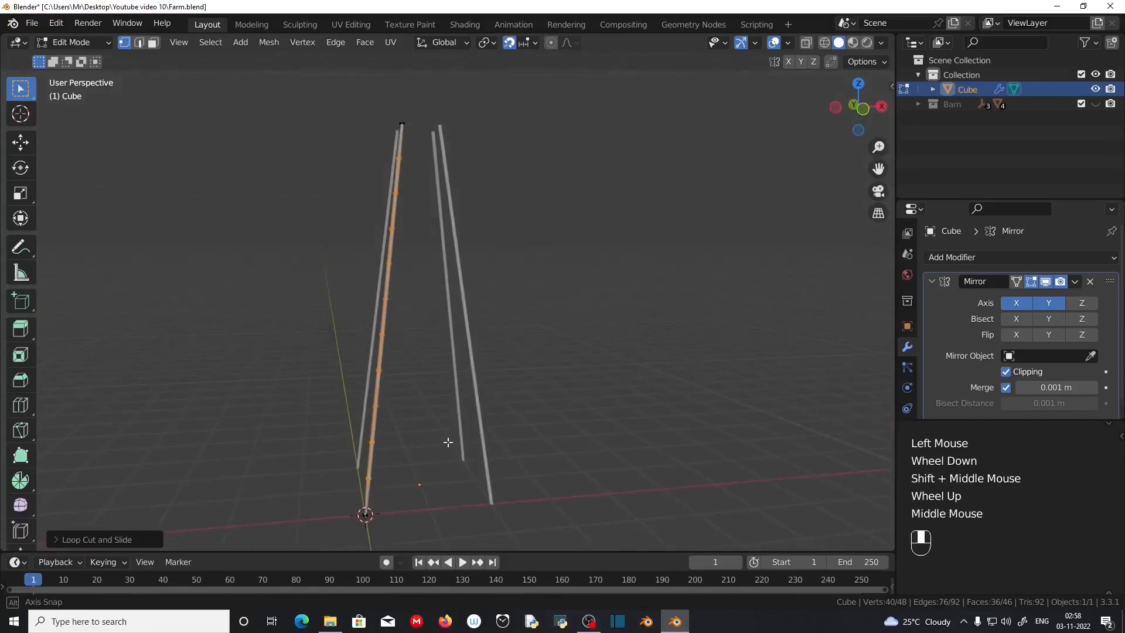
pyautogui.scroll(2, 437, 349)
pyautogui.moveTo(436, 349); pyautogui.dragTo(359, 382, button='middle')
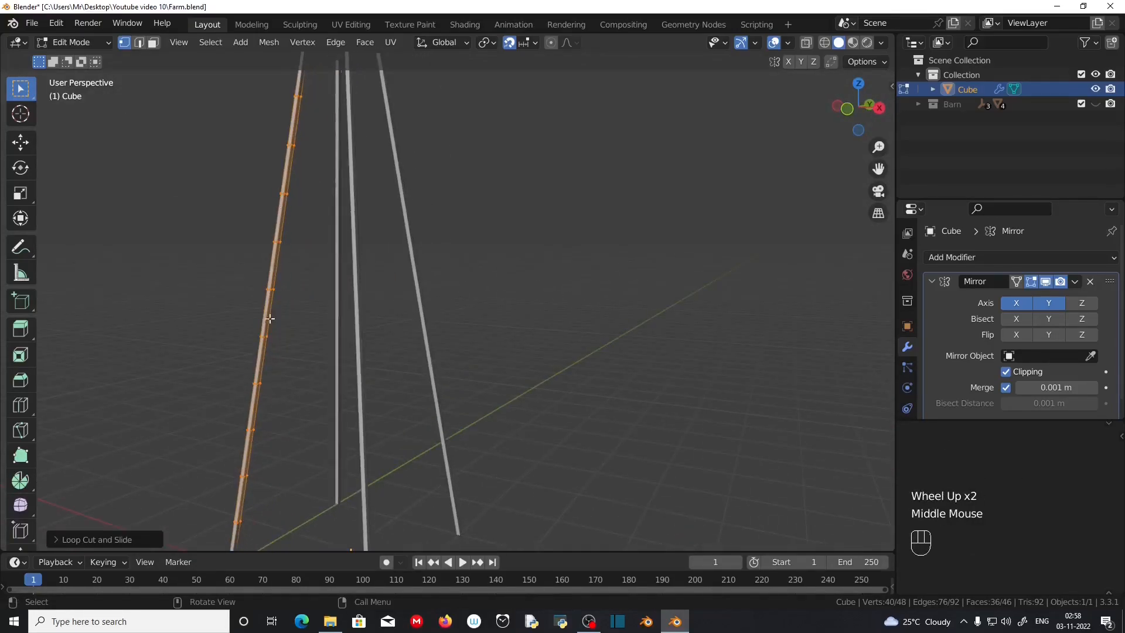
pyautogui.scroll(1, 289, 197)
pyautogui.moveTo(252, 186); pyautogui.dragTo(281, 205, button='middle')
pyautogui.click(139, 43)
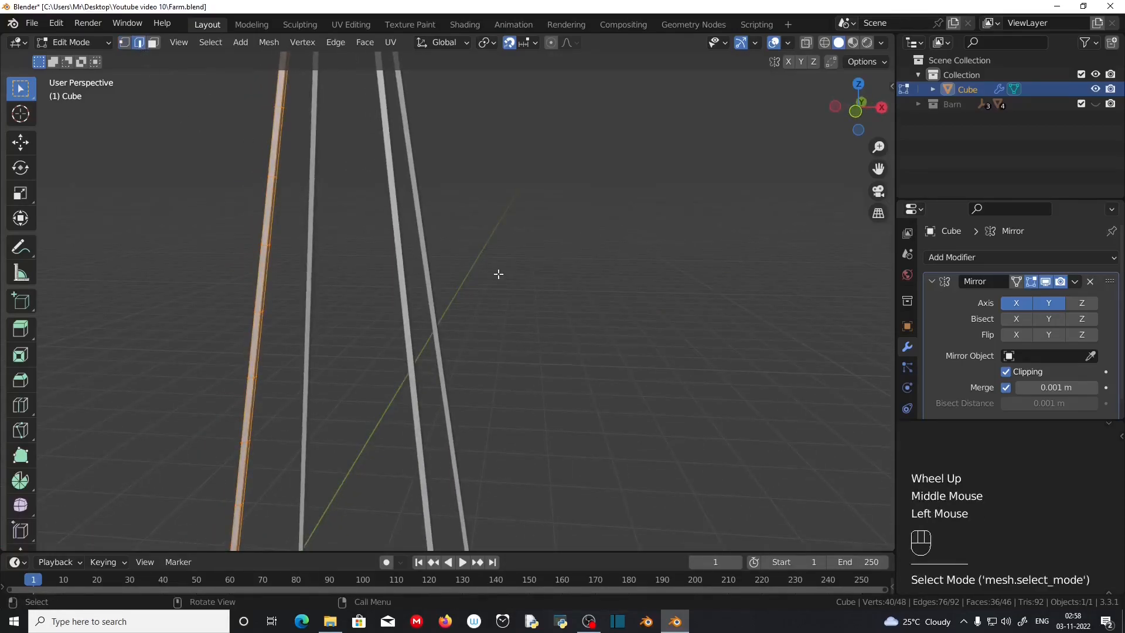
pyautogui.moveTo(349, 297); pyautogui.dragTo(237, 307, button='middle')
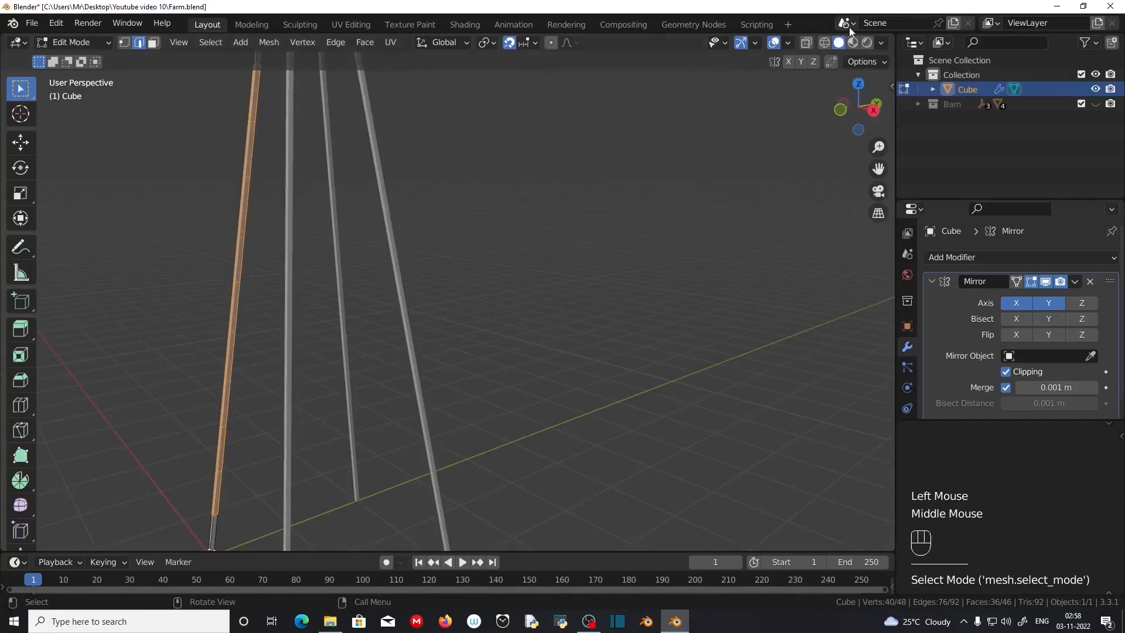
pyautogui.click(824, 43)
pyautogui.scroll(-1, 400, 261)
pyautogui.press('KP_1')
pyautogui.moveTo(399, 261)
pyautogui.mouseDown(button='middle')
pyautogui.moveTo(527, 364)
pyautogui.moveTo(534, 303)
pyautogui.mouseUp(button='middle')
pyautogui.scroll(2, 462, 324)
pyautogui.scroll(2, 527, 364)
pyautogui.scroll(1, 365, 378)
pyautogui.keyDown('shift'); pyautogui.moveTo(363, 380); pyautogui.dragTo(418, 321, button='middle'); pyautogui.keyUp('shift')
pyautogui.click(141, 46)
# - Box-select all ten loop cuts on the original leg, adding each one to the selection from the lowest to the highest
pyautogui.moveTo(372, 437); pyautogui.dragTo(470, 468)
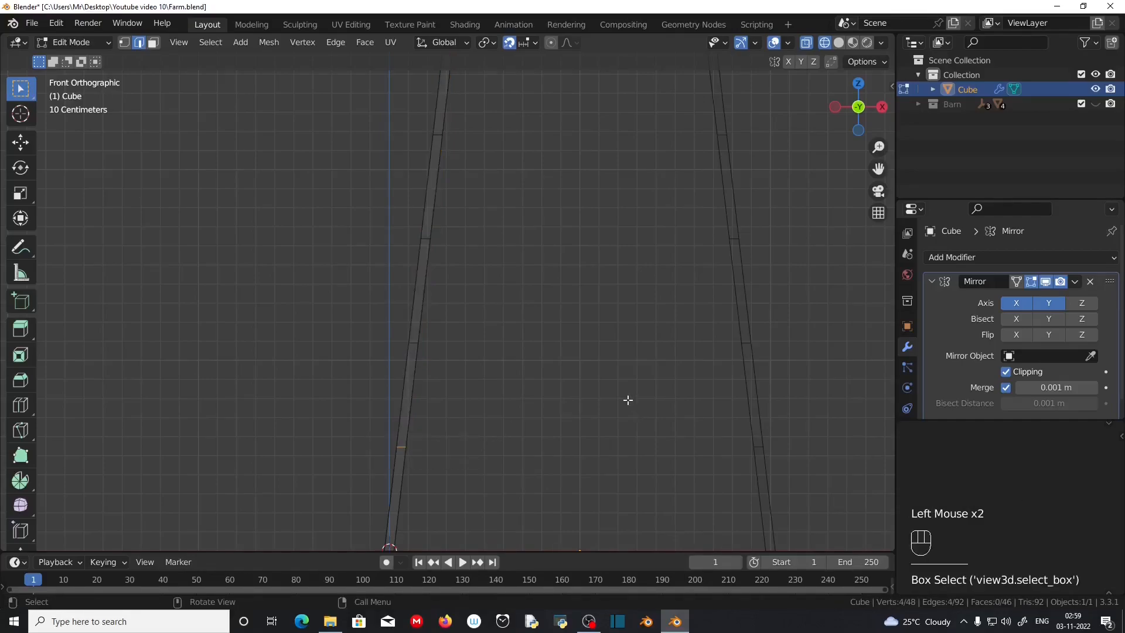
pyautogui.keyDown('shift'); pyautogui.moveTo(396, 338); pyautogui.dragTo(492, 371); pyautogui.keyUp('shift')
pyautogui.keyDown('shift'); pyautogui.moveTo(395, 228); pyautogui.dragTo(466, 256); pyautogui.keyUp('shift')
pyautogui.keyDown('shift'); pyautogui.moveTo(412, 123); pyautogui.dragTo(477, 153); pyautogui.keyUp('shift')
pyautogui.keyDown('shift'); pyautogui.moveTo(518, 126); pyautogui.dragTo(483, 387, button='middle'); pyautogui.keyUp('shift')
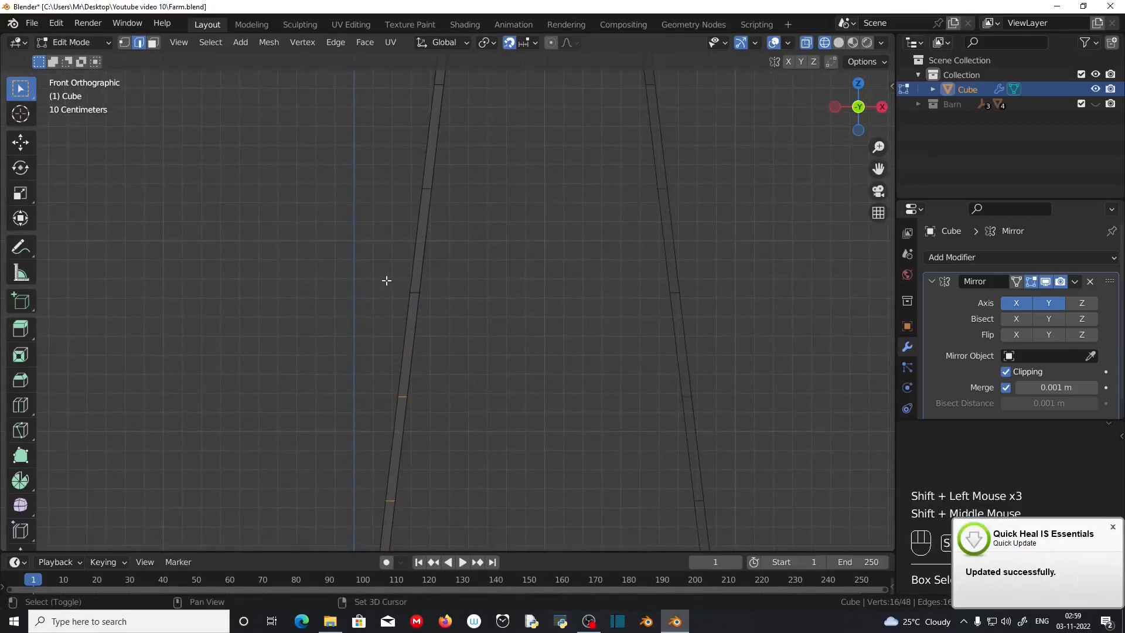
pyautogui.keyDown('shift'); pyautogui.moveTo(387, 280); pyautogui.dragTo(442, 316); pyautogui.keyUp('shift')
pyautogui.keyDown('shift'); pyautogui.moveTo(402, 176); pyautogui.dragTo(467, 213); pyautogui.keyUp('shift')
pyautogui.keyDown('shift'); pyautogui.moveTo(500, 161); pyautogui.dragTo(496, 308, button='middle'); pyautogui.keyUp('shift')
pyautogui.keyDown('shift'); pyautogui.moveTo(404, 211); pyautogui.dragTo(467, 248); pyautogui.keyUp('shift')
pyautogui.keyDown('shift'); pyautogui.moveTo(503, 226); pyautogui.dragTo(491, 354, button='middle'); pyautogui.keyUp('shift')
pyautogui.keyDown('shift'); pyautogui.moveTo(411, 249); pyautogui.dragTo(467, 275); pyautogui.keyUp('shift')
pyautogui.keyDown('shift'); pyautogui.moveTo(472, 166); pyautogui.dragTo(462, 259, button='middle'); pyautogui.keyUp('shift')
pyautogui.keyDown('shift'); pyautogui.moveTo(508, 211); pyautogui.dragTo(402, 266); pyautogui.keyUp('shift')
# - Bevel the selected edge loops into narrow bands about 0.027 m wide with one segment
pyautogui.moveTo(401, 266); pyautogui.dragTo(507, 307, button='middle')
pyautogui.scroll(-2, 472, 367)
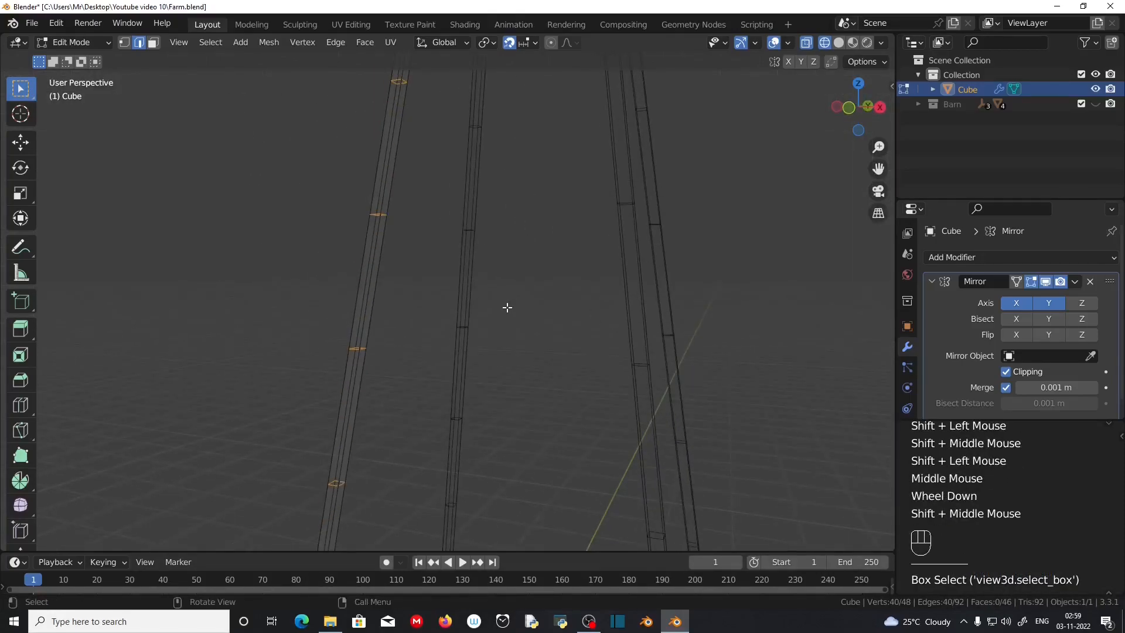
pyautogui.scroll(-4, 497, 334)
pyautogui.keyDown('shift'); pyautogui.moveTo(439, 429); pyautogui.dragTo(477, 356, button='middle'); pyautogui.keyUp('shift')
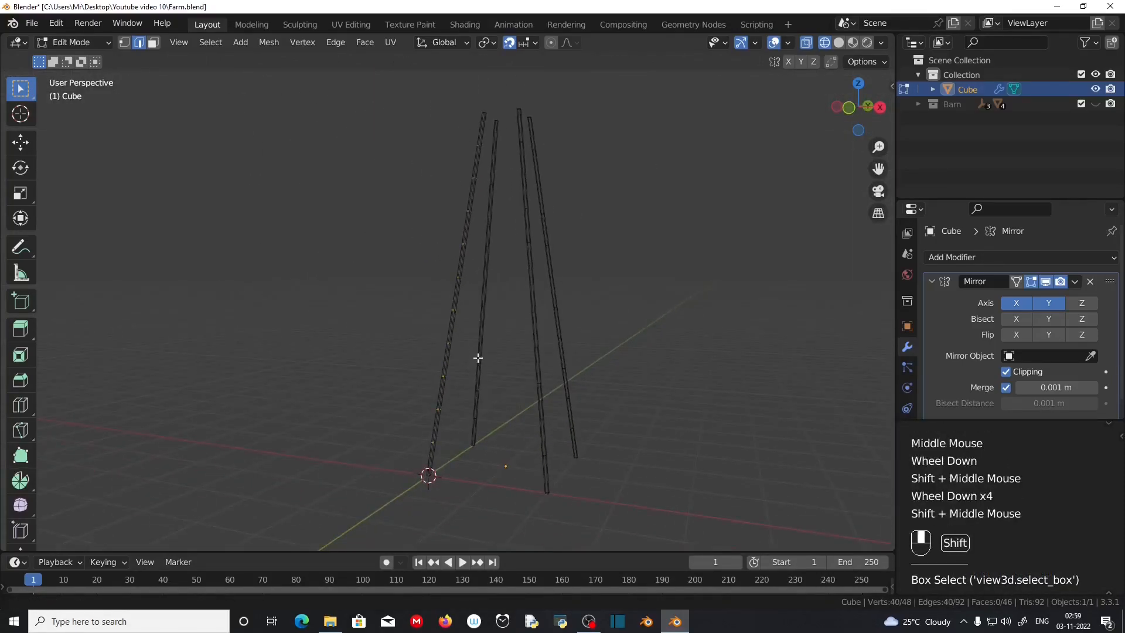
pyautogui.scroll(4, 477, 357)
pyautogui.keyDown('shift'); pyautogui.moveTo(575, 409); pyautogui.dragTo(423, 406, button='middle'); pyautogui.keyUp('shift')
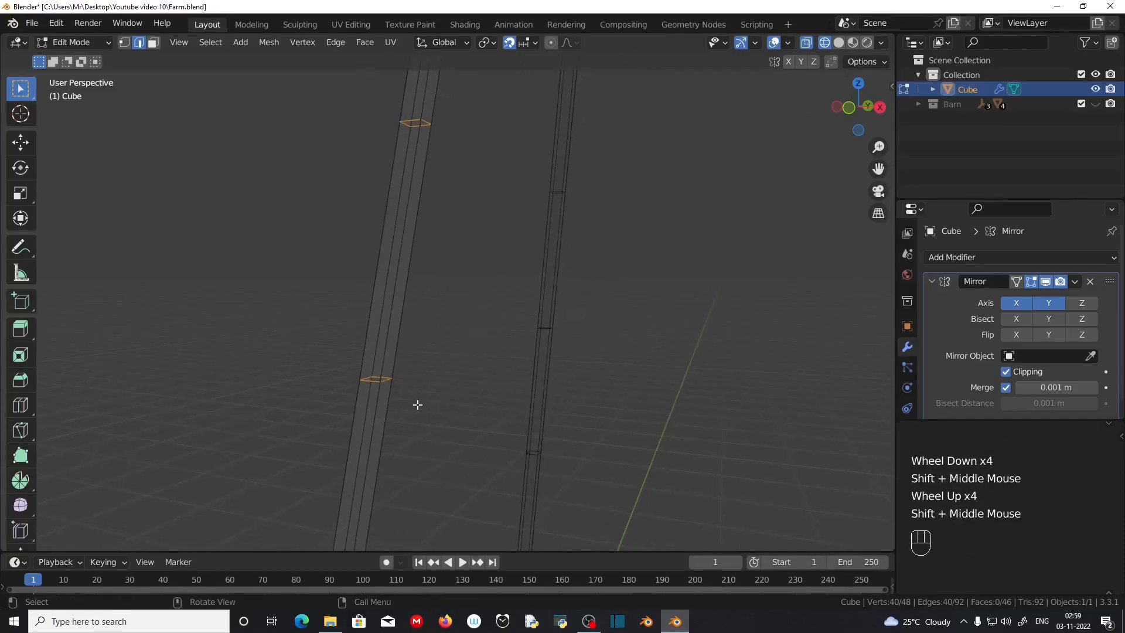
pyautogui.hotkey('ctrl', 'b')
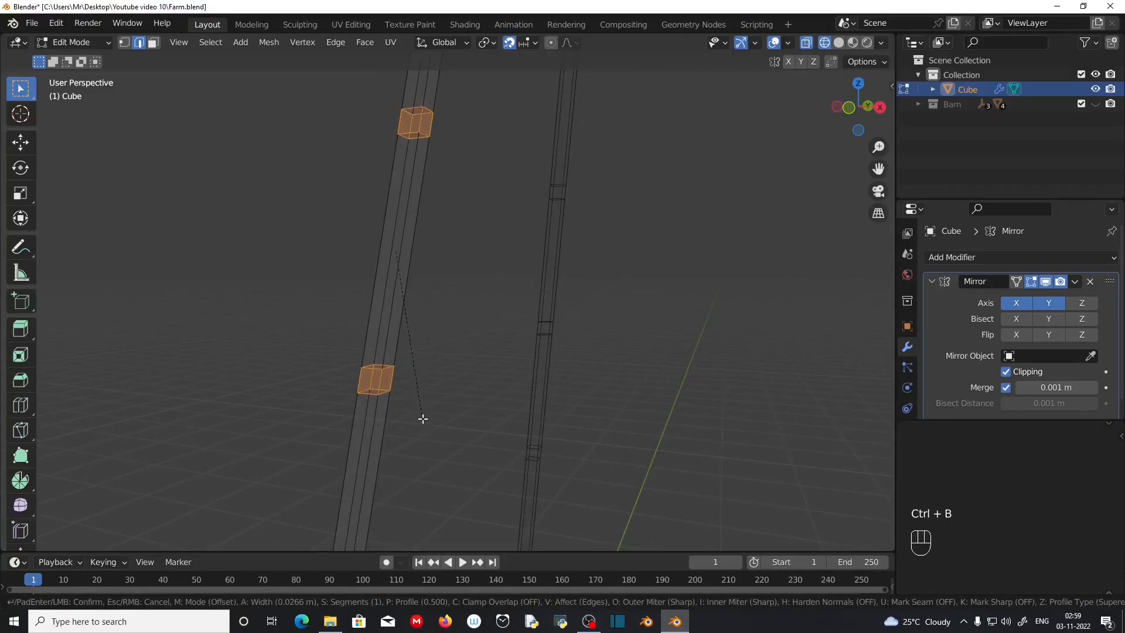
pyautogui.click(423, 418)
# - Add one loop cut in the uppermost section of the original leg and slide it close to the leg's top end
pyautogui.scroll(-1, 455, 391)
pyautogui.moveTo(455, 392); pyautogui.dragTo(427, 394, button='middle')
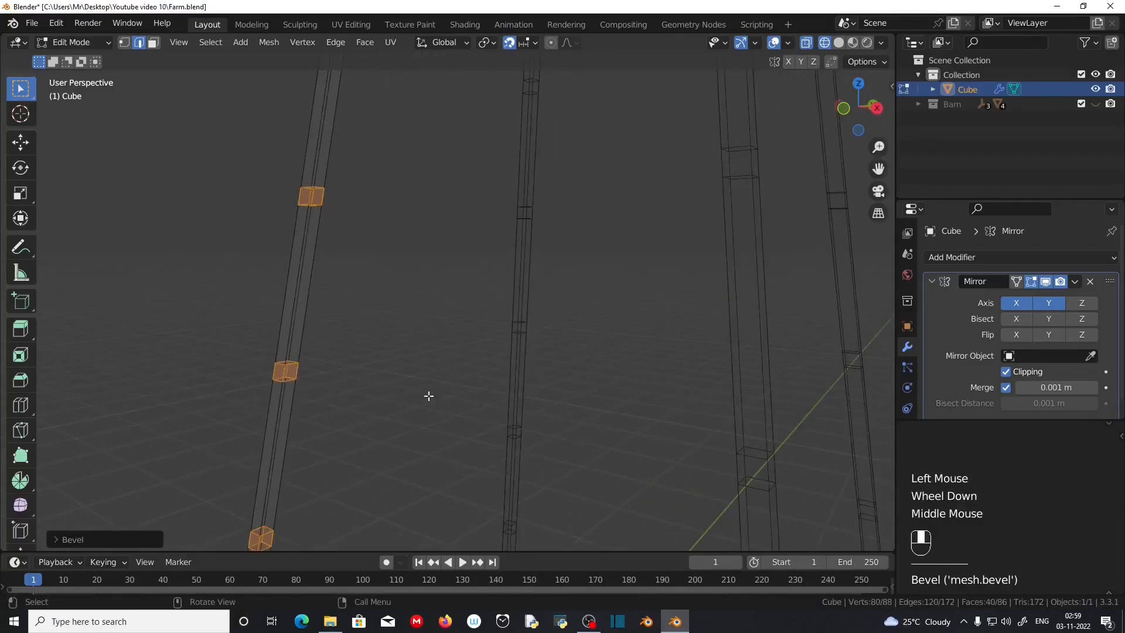
pyautogui.scroll(-2, 417, 396)
pyautogui.keyDown('shift'); pyautogui.moveTo(446, 210); pyautogui.dragTo(397, 455, button='middle'); pyautogui.keyUp('shift')
pyautogui.scroll(3, 402, 314)
pyautogui.keyDown('shift'); pyautogui.moveTo(402, 314); pyautogui.dragTo(391, 404, button='middle'); pyautogui.keyUp('shift')
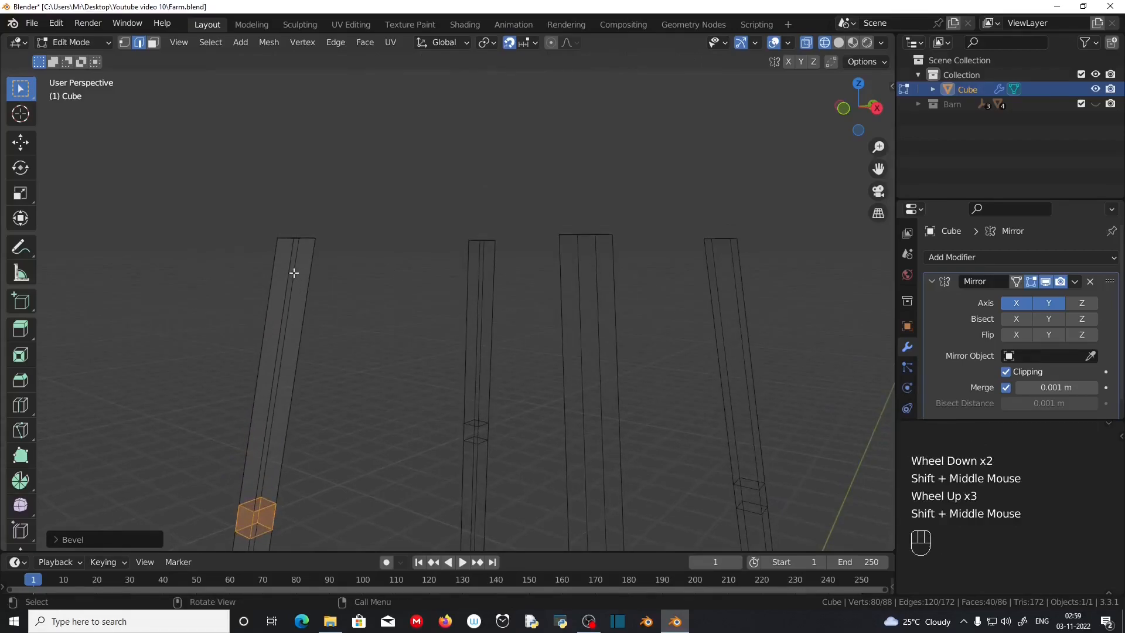
pyautogui.press('ctrl')
pyautogui.hotkey('ctrl', 'r')
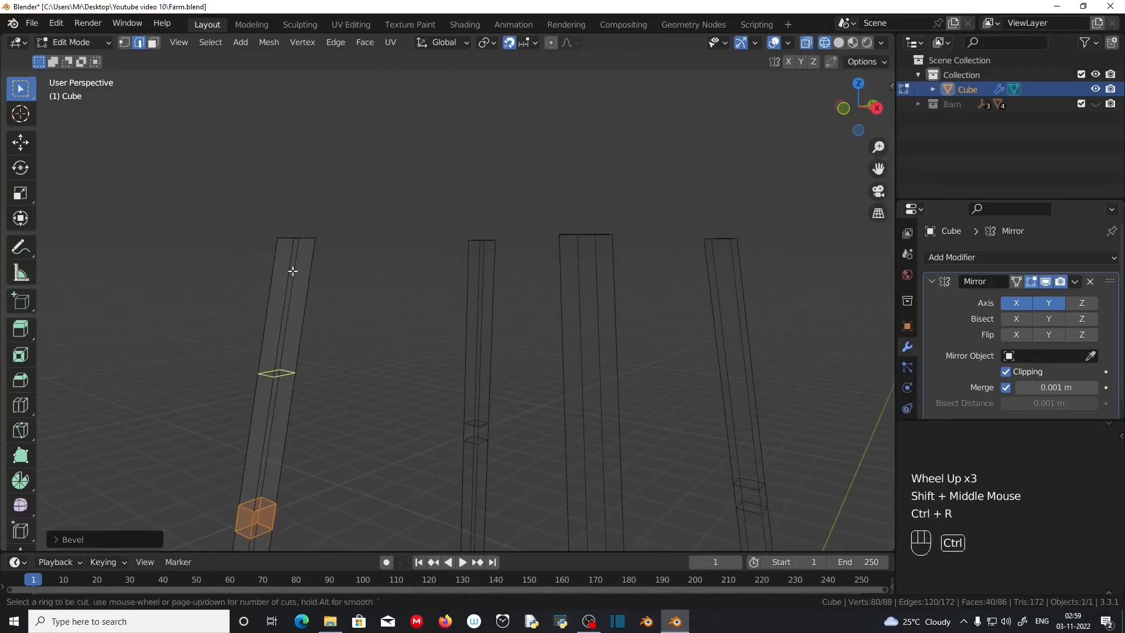
pyautogui.click(296, 262)
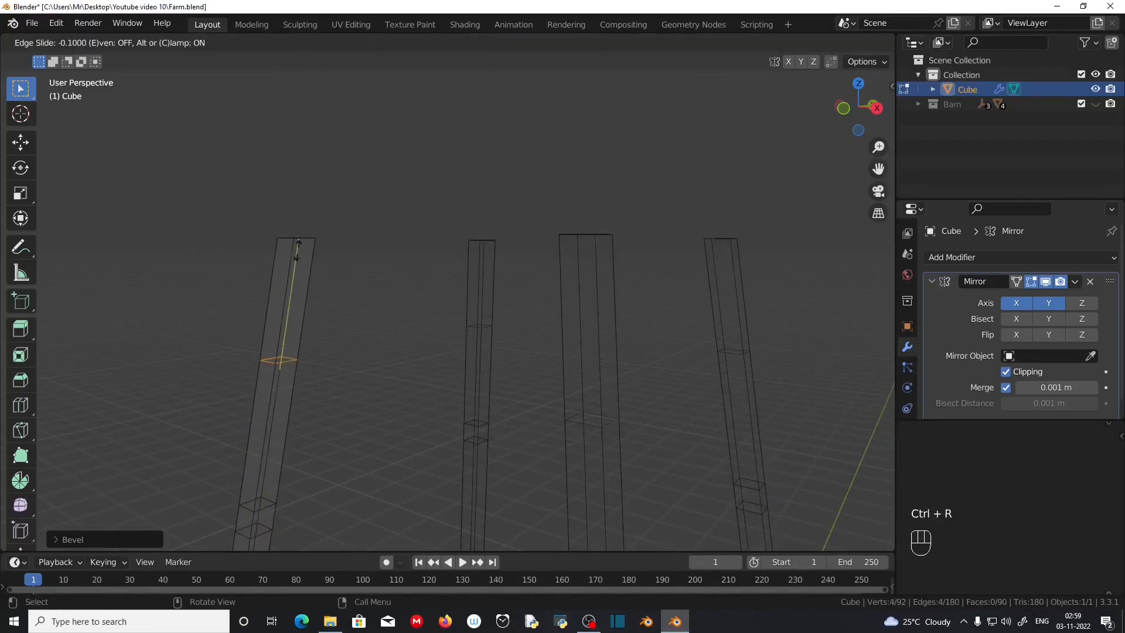
pyautogui.click(315, 176)
# - In solid display and face selection, select the column of faces along one inner side of the original leg, from top to bottom
pyautogui.scroll(-2, 331, 317)
pyautogui.click(839, 42)
pyautogui.scroll(-1, 439, 389)
pyautogui.click(153, 42)
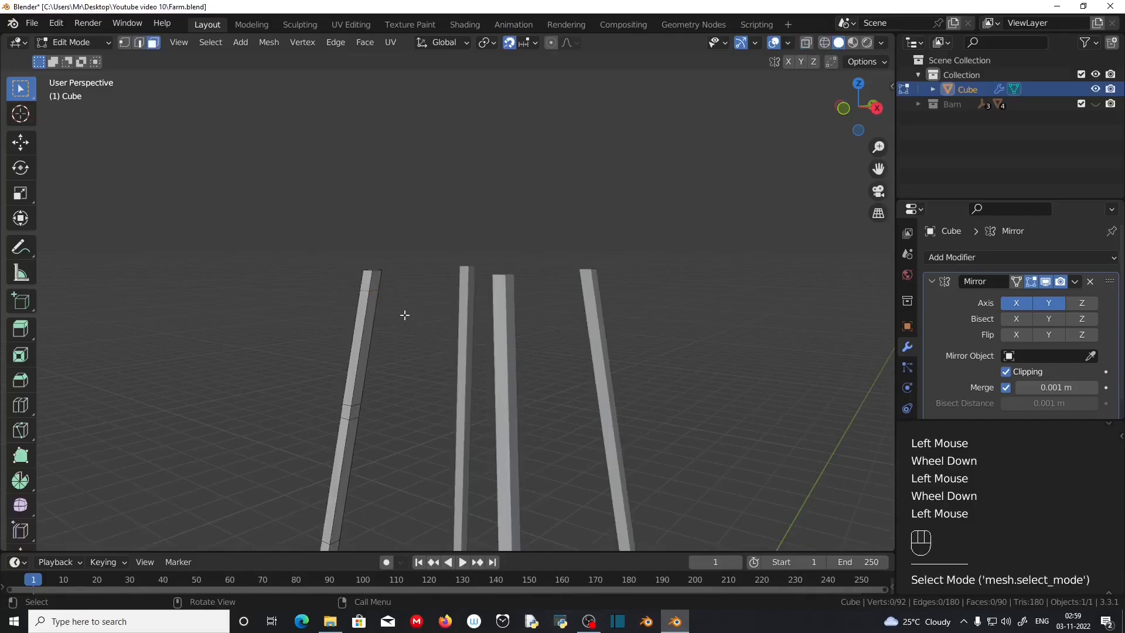
pyautogui.click(373, 278)
pyautogui.scroll(-1, 420, 389)
pyautogui.keyDown('shift'); pyautogui.moveTo(452, 462); pyautogui.dragTo(475, 376, button='middle'); pyautogui.keyUp('shift')
pyautogui.scroll(-1, 475, 377)
pyautogui.keyDown('shift'); pyautogui.moveTo(460, 452); pyautogui.dragTo(449, 368, button='middle'); pyautogui.keyUp('shift')
pyautogui.scroll(1, 449, 368)
pyautogui.scroll(1, 449, 368)
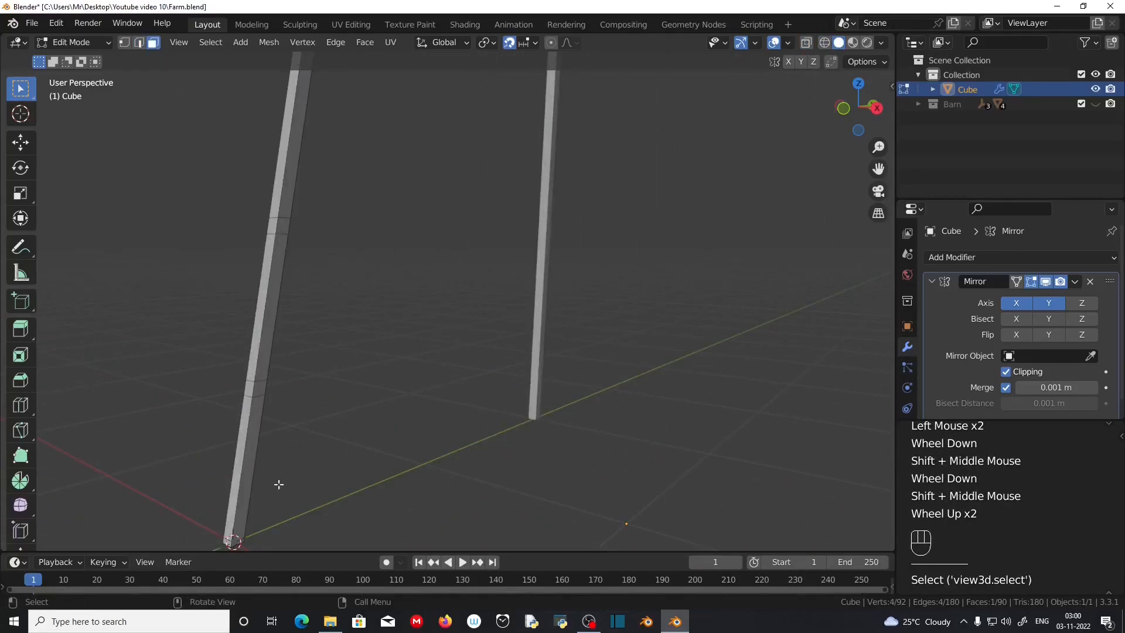
pyautogui.keyDown('ctrl'); pyautogui.click(246, 496); pyautogui.keyUp('ctrl')
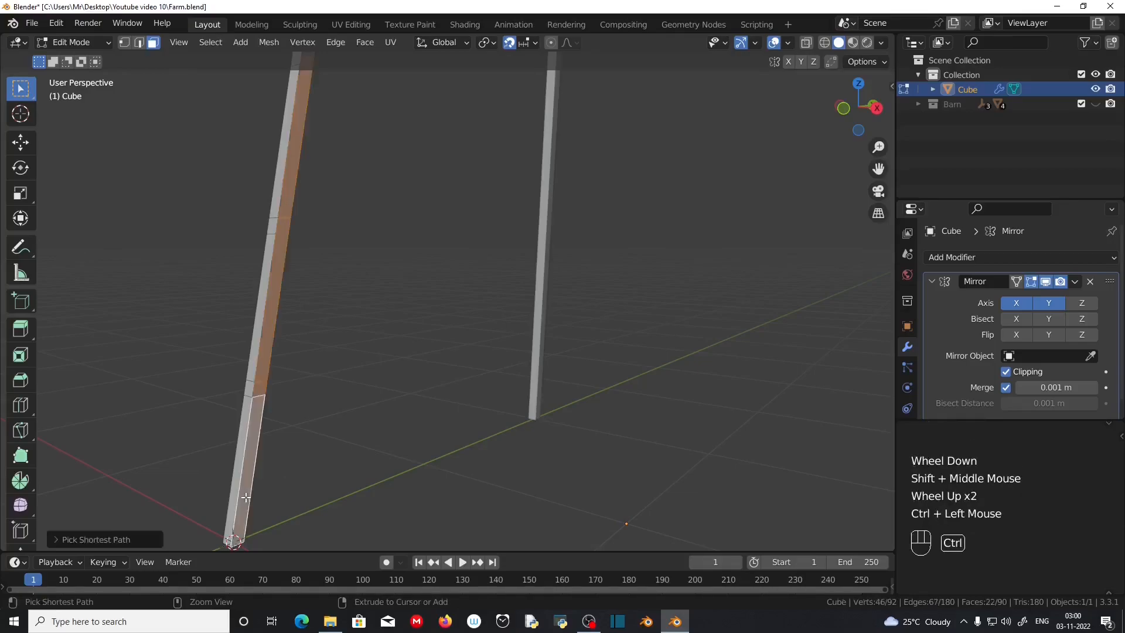
# - Examine the selected column of faces along the leg in wireframe display, and return to solid display
pyautogui.scroll(-1, 354, 430)
pyautogui.keyDown('shift'); pyautogui.moveTo(422, 284); pyautogui.dragTo(413, 487, button='middle'); pyautogui.keyUp('shift')
pyautogui.scroll(-2, 421, 466)
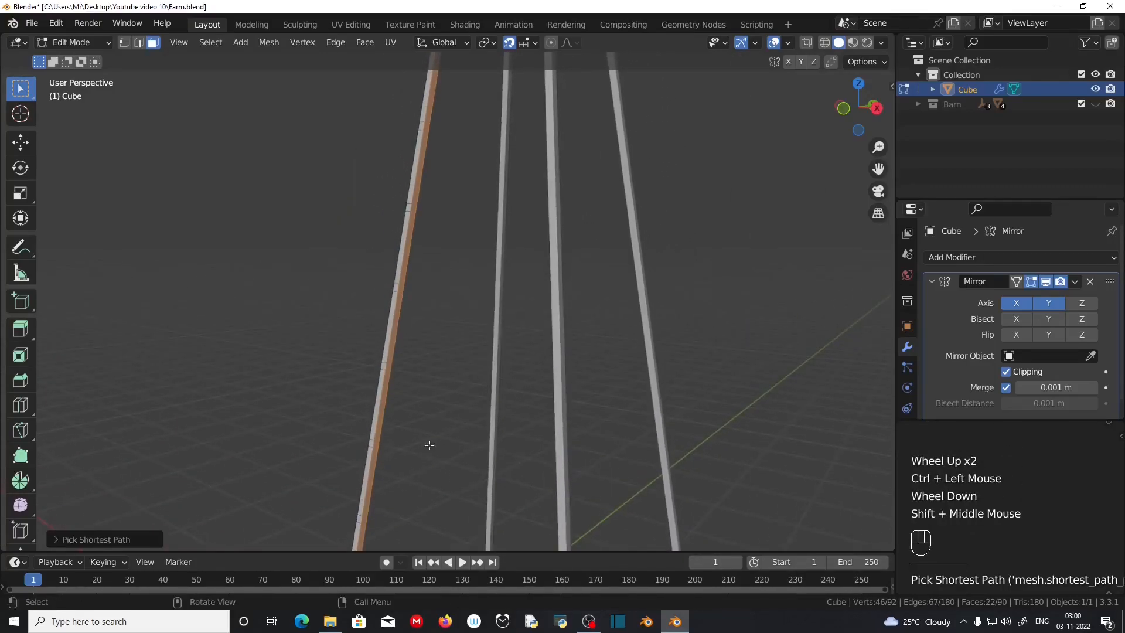
pyautogui.click(807, 45)
pyautogui.scroll(-2, 432, 372)
pyautogui.moveTo(432, 372); pyautogui.dragTo(308, 386, button='middle')
pyautogui.scroll(2, 297, 346)
pyautogui.moveTo(297, 346); pyautogui.dragTo(380, 369, button='middle')
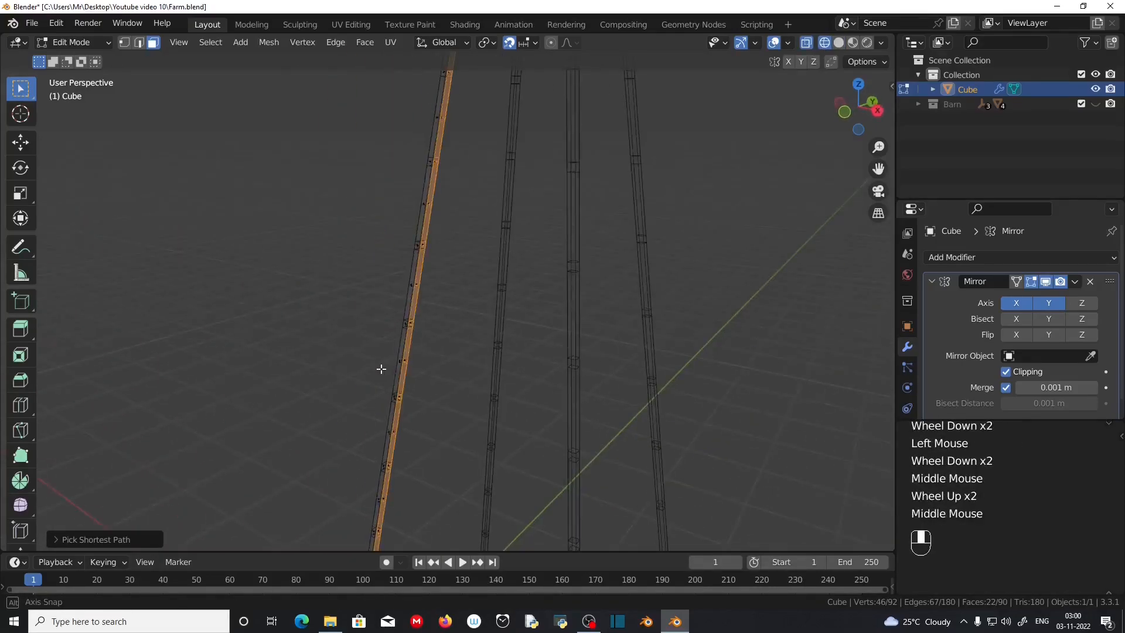
pyautogui.click(838, 43)
# - Deselect the long face just below the leg's top face and add it back to the selection
pyautogui.moveTo(480, 375)
pyautogui.keyDown('shift'); pyautogui.mouseDown(button='middle')
pyautogui.moveTo(462, 366)
pyautogui.moveTo(441, 463)
pyautogui.mouseUp(button='middle'); pyautogui.keyUp('shift')
pyautogui.scroll(2, 424, 367)
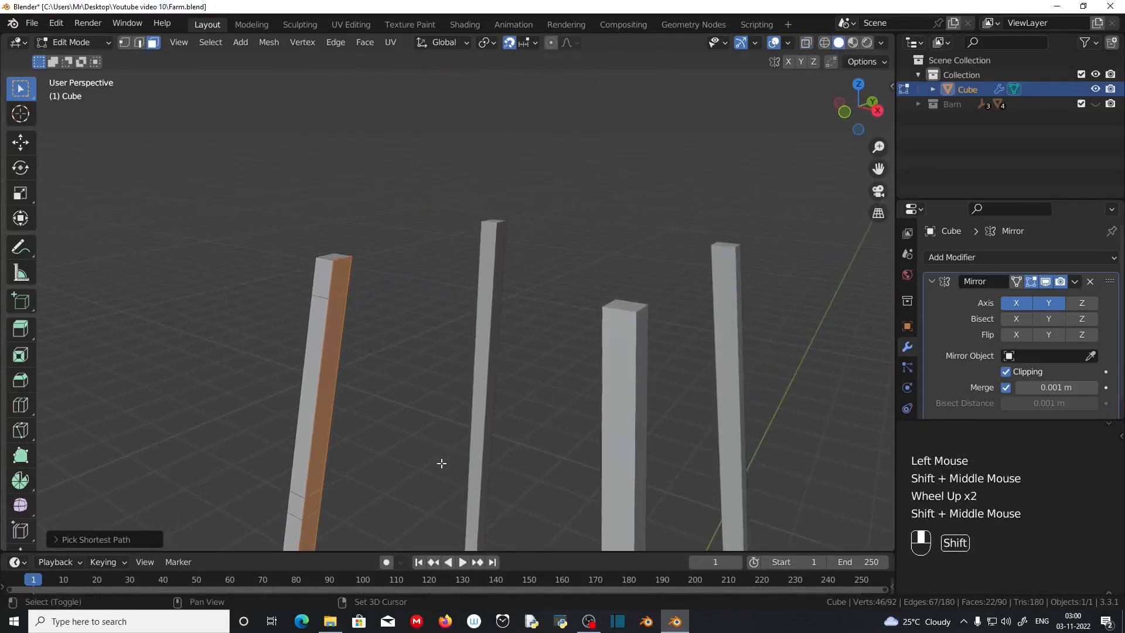
pyautogui.keyDown('shift'); pyautogui.click(325, 389); pyautogui.keyUp('shift')
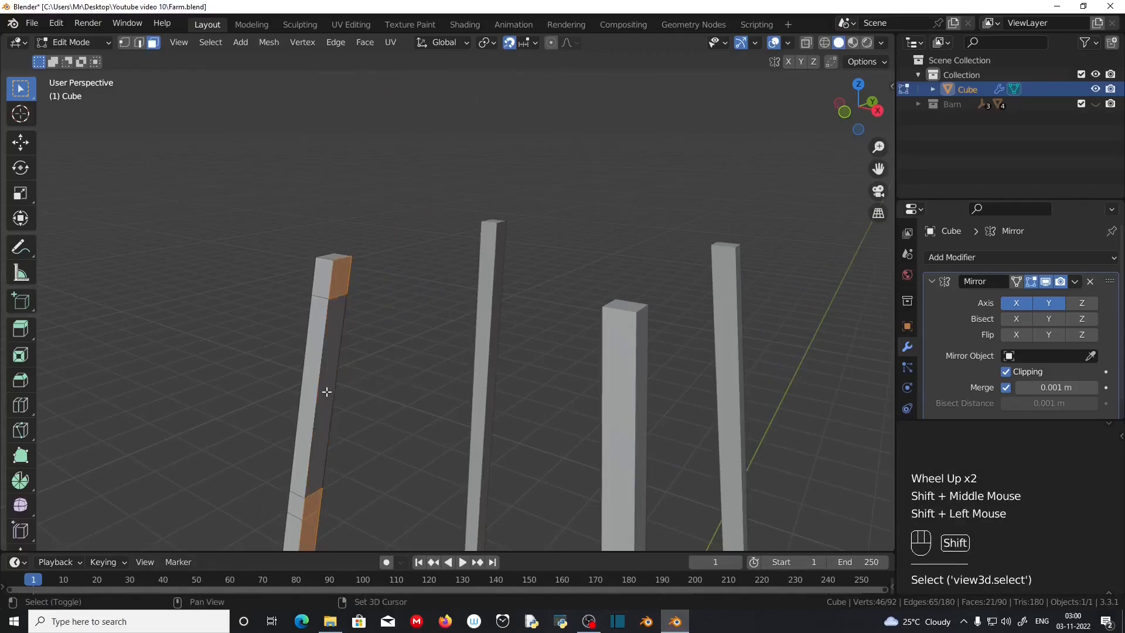
pyautogui.keyDown('shift'); pyautogui.click(325, 389); pyautogui.keyUp('shift')
pyautogui.scroll(-1, 373, 430)
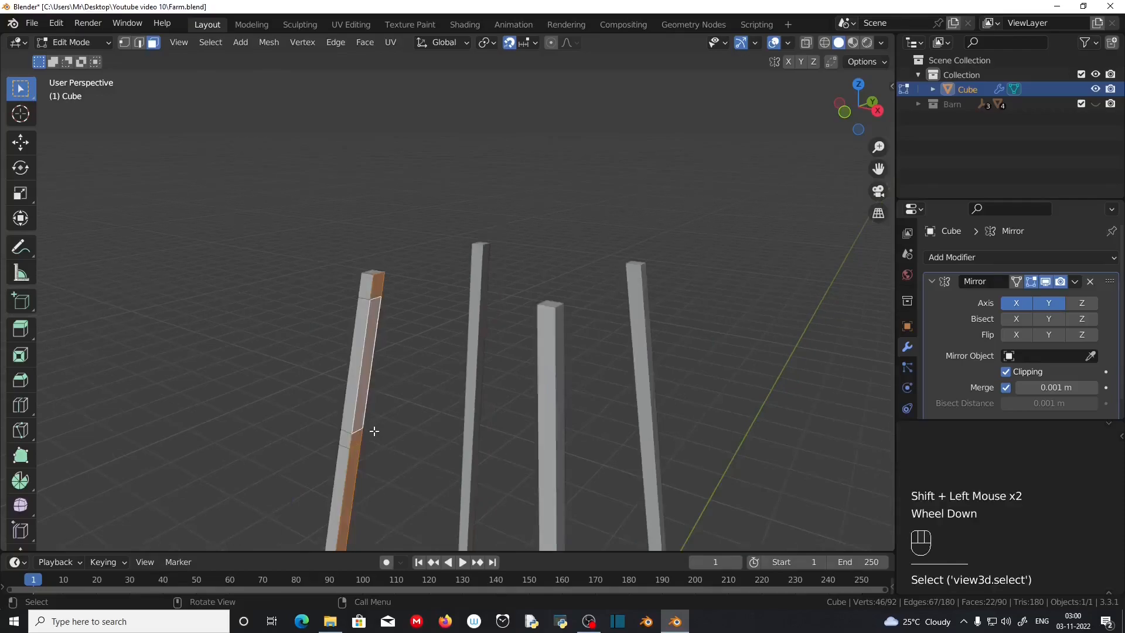
pyautogui.moveTo(374, 431); pyautogui.dragTo(367, 427, button='middle')
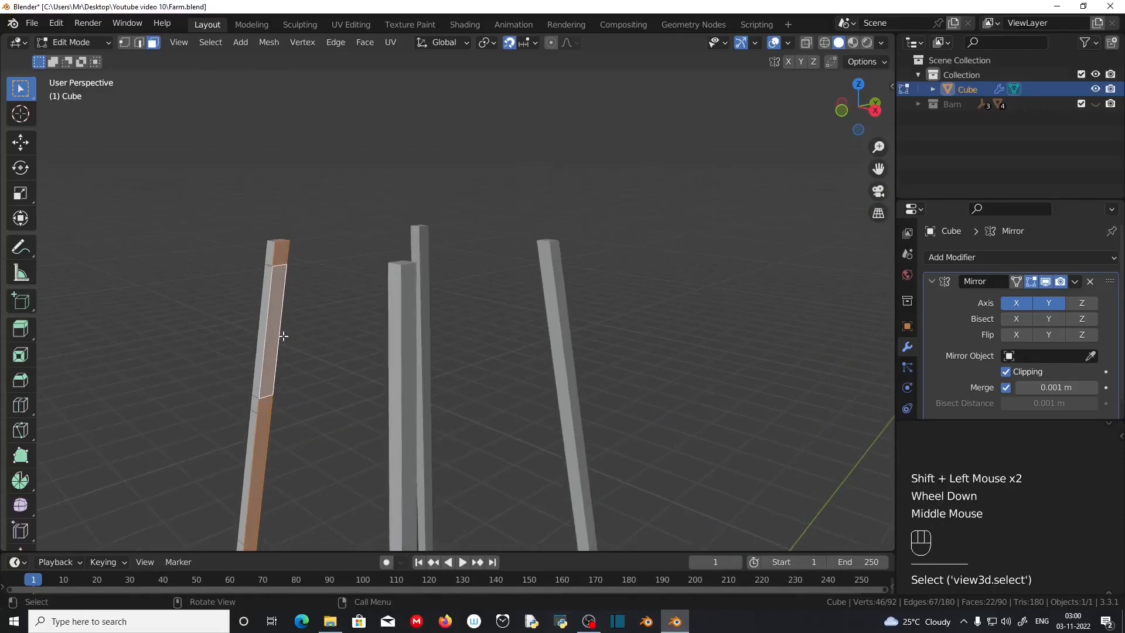
pyautogui.scroll(-3, 290, 330)
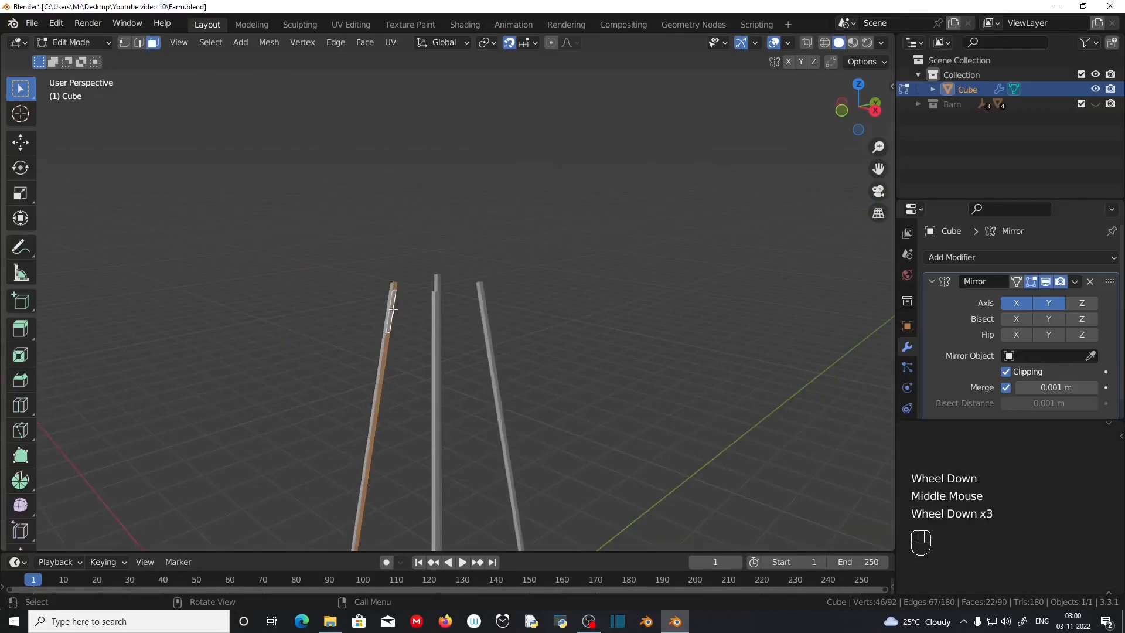
pyautogui.scroll(-3, 427, 366)
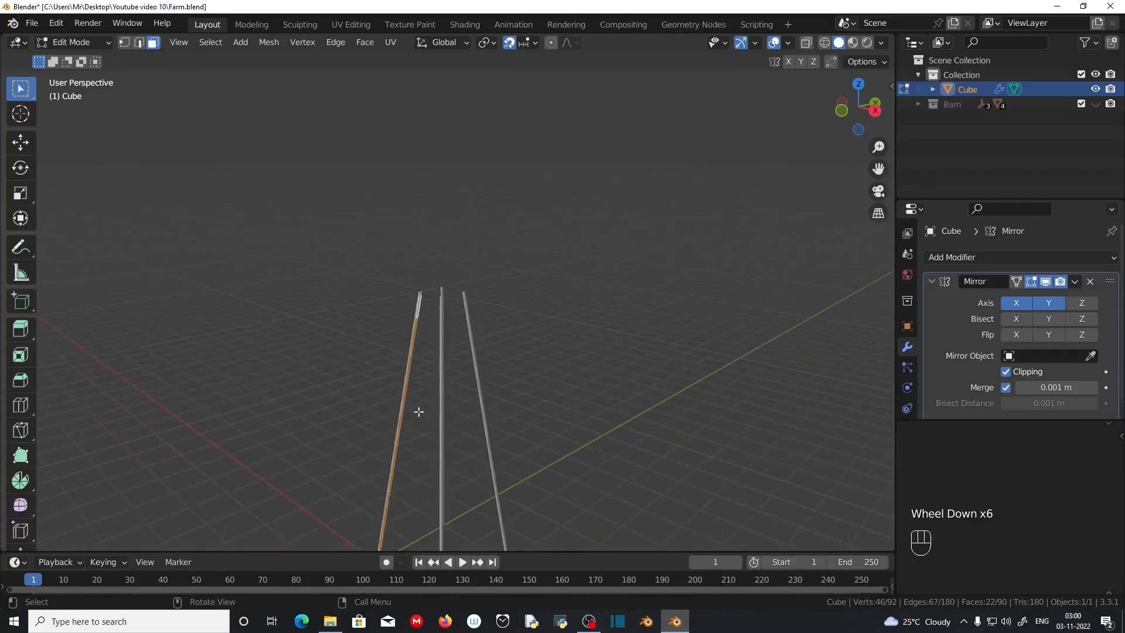
pyautogui.keyDown('shift'); pyautogui.moveTo(449, 416); pyautogui.dragTo(455, 283, button='middle'); pyautogui.keyUp('shift')
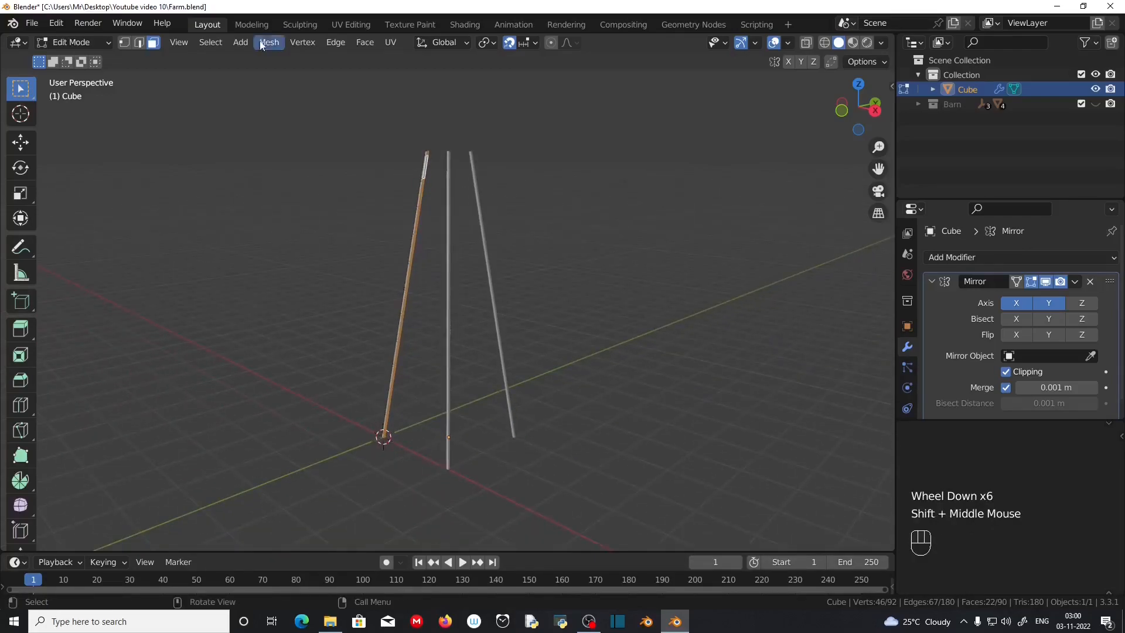
# - Apply Checker Deselect to the selected column of faces so only the leg's narrow bands remain selected
pyautogui.click(205, 43)
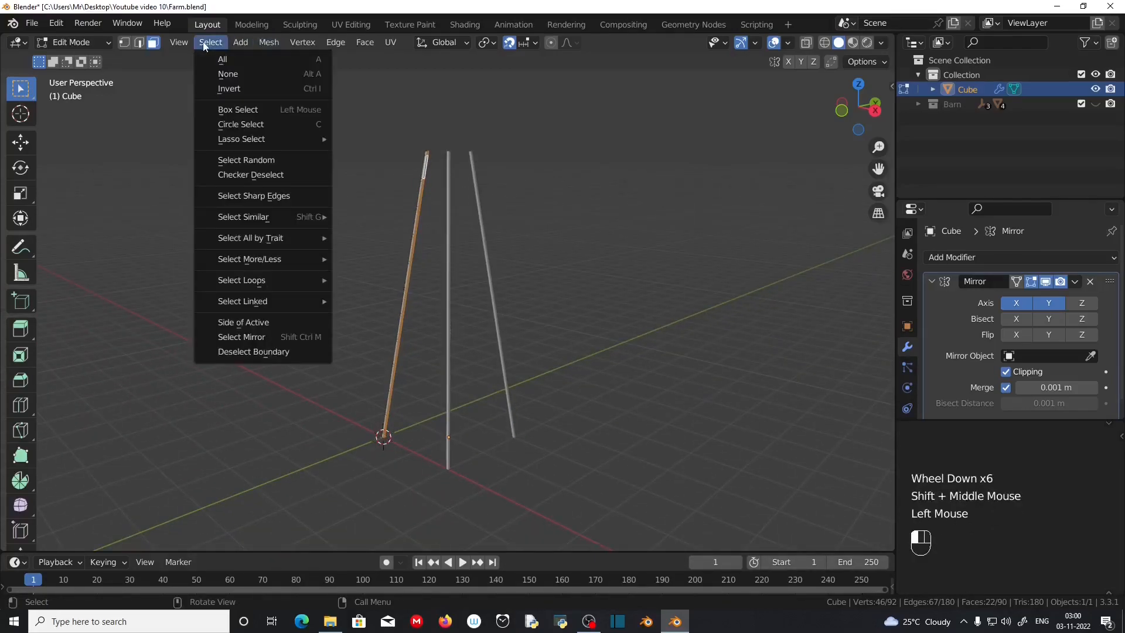
pyautogui.click(262, 174)
pyautogui.scroll(1, 412, 257)
pyautogui.moveTo(412, 257); pyautogui.dragTo(410, 397, button='middle')
pyautogui.scroll(2, 377, 266)
pyautogui.scroll(-2, 381, 343)
# - In front view, turn snapping off and extrude the narrow band faces inward along global X by about 0.2 m
pyautogui.press('KP_1')
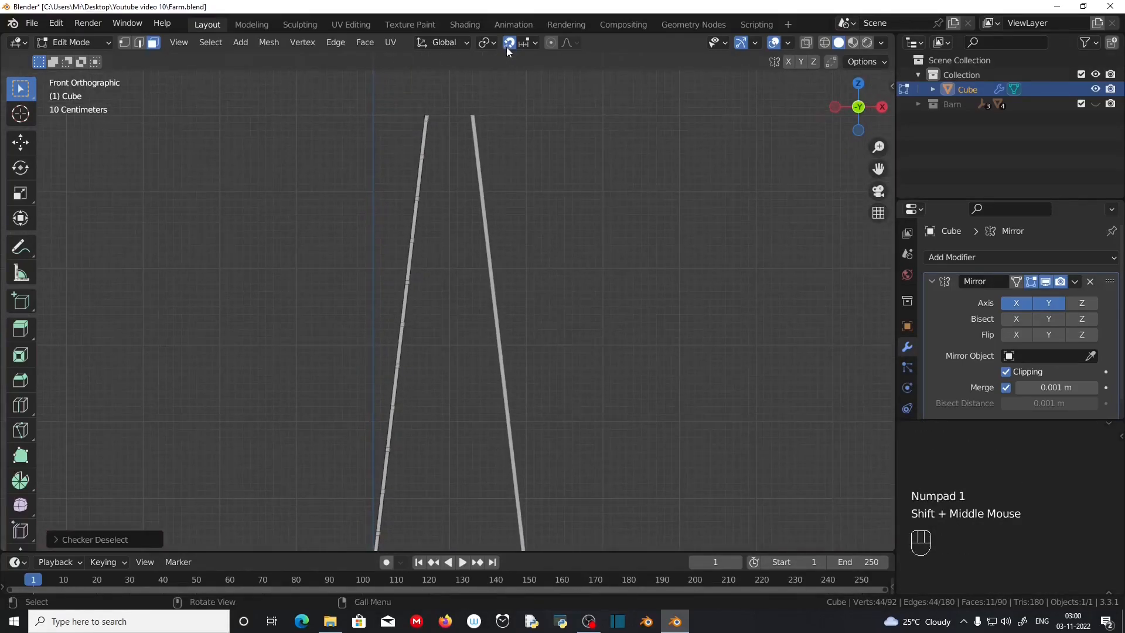
pyautogui.click(508, 47)
pyautogui.press('e')
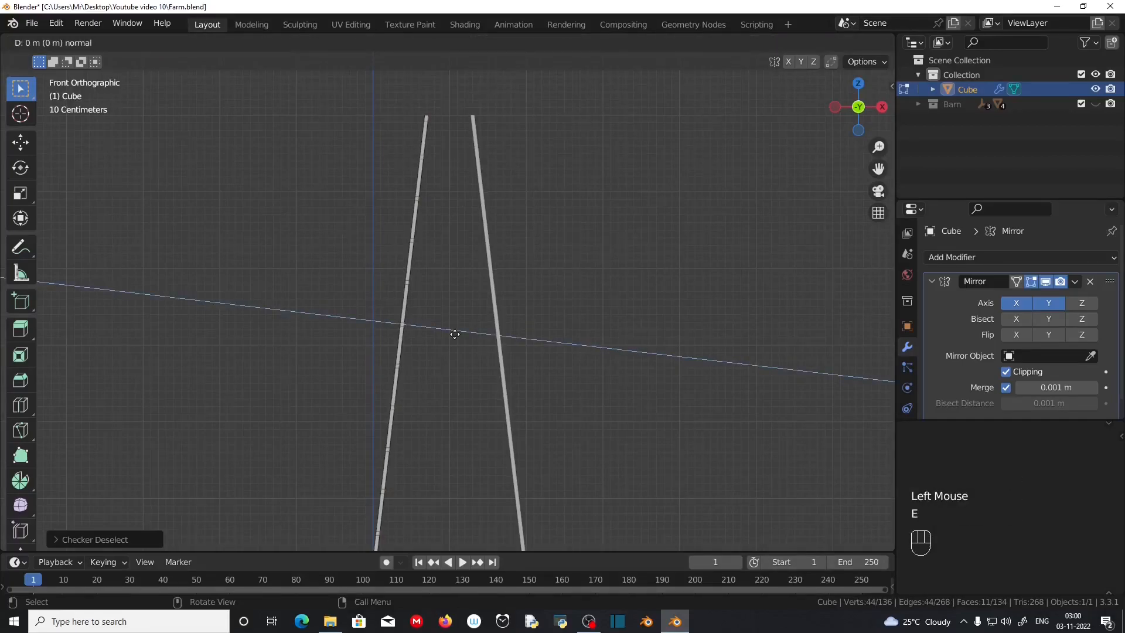
pyautogui.press('x')
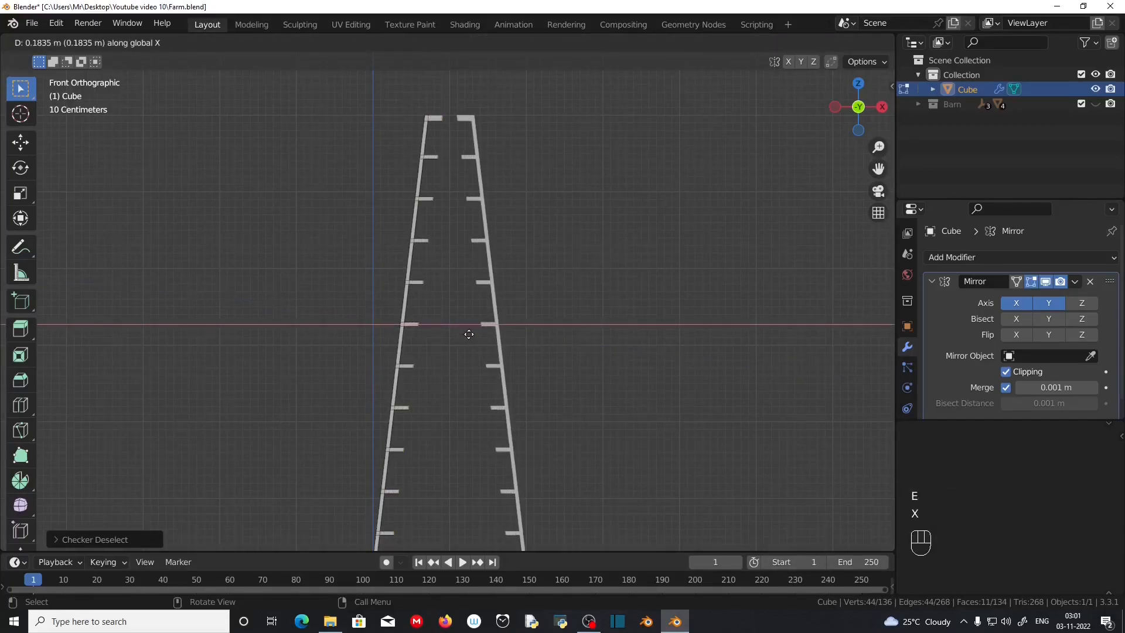
pyautogui.click(471, 334)
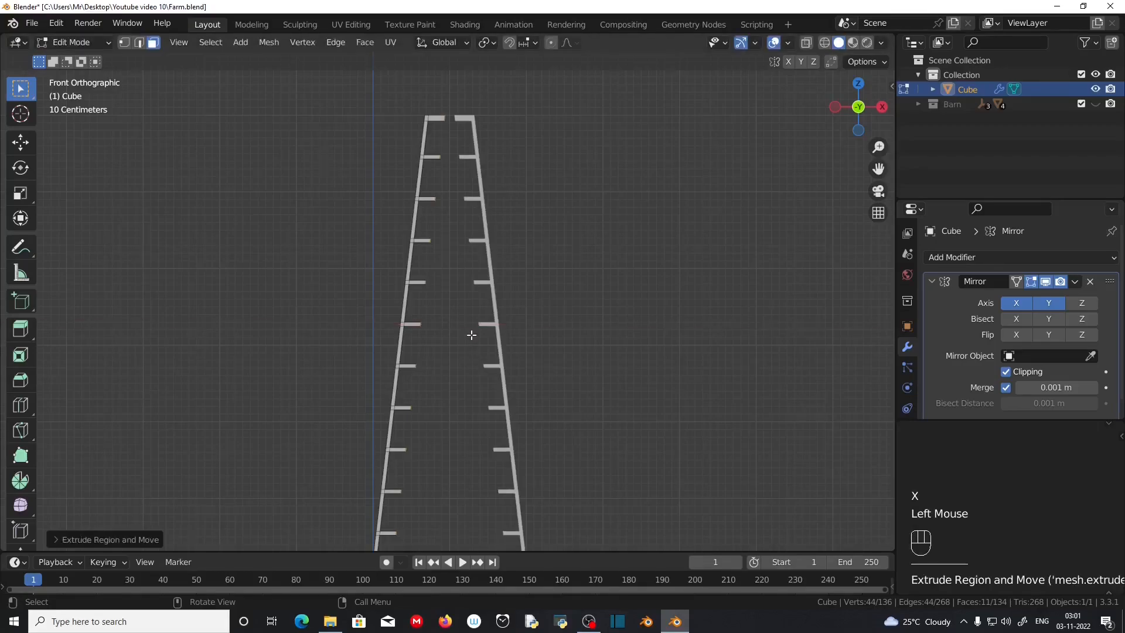
# - Set the pivot point to Individual Origins and flatten the extruded end faces by scaling them to 0 along X
pyautogui.scroll(6, 469, 332)
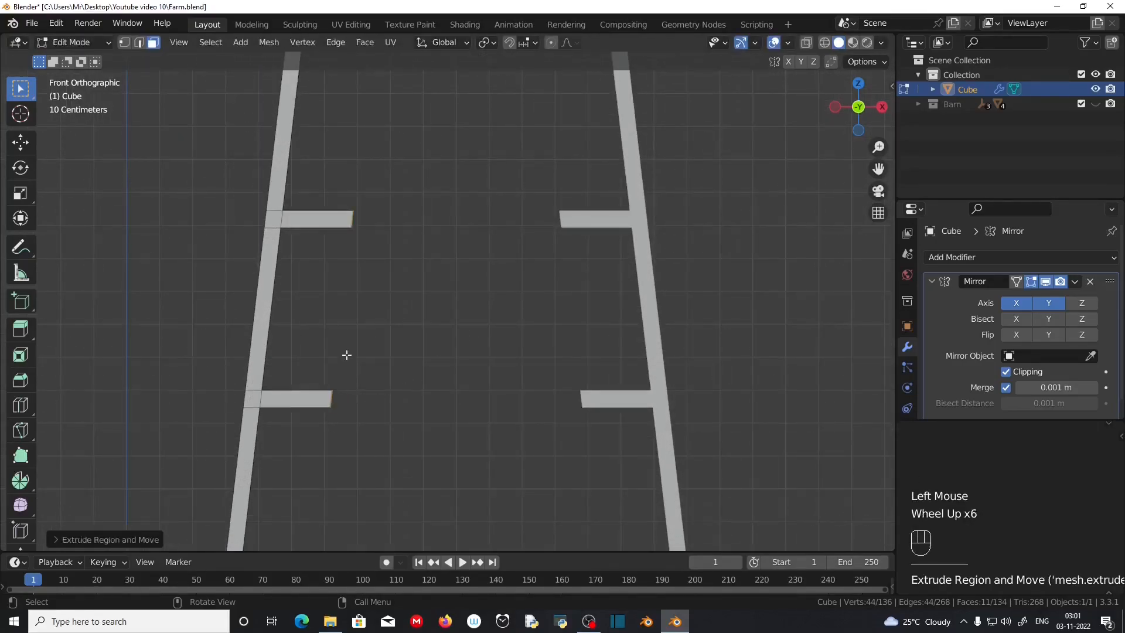
pyautogui.click(486, 43)
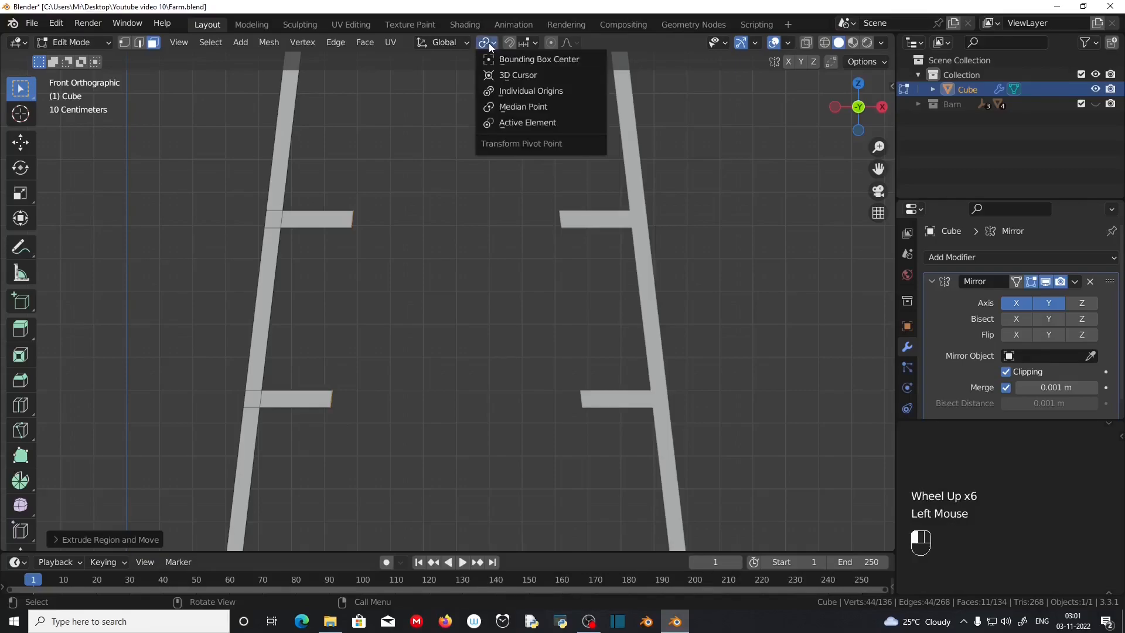
pyautogui.click(506, 92)
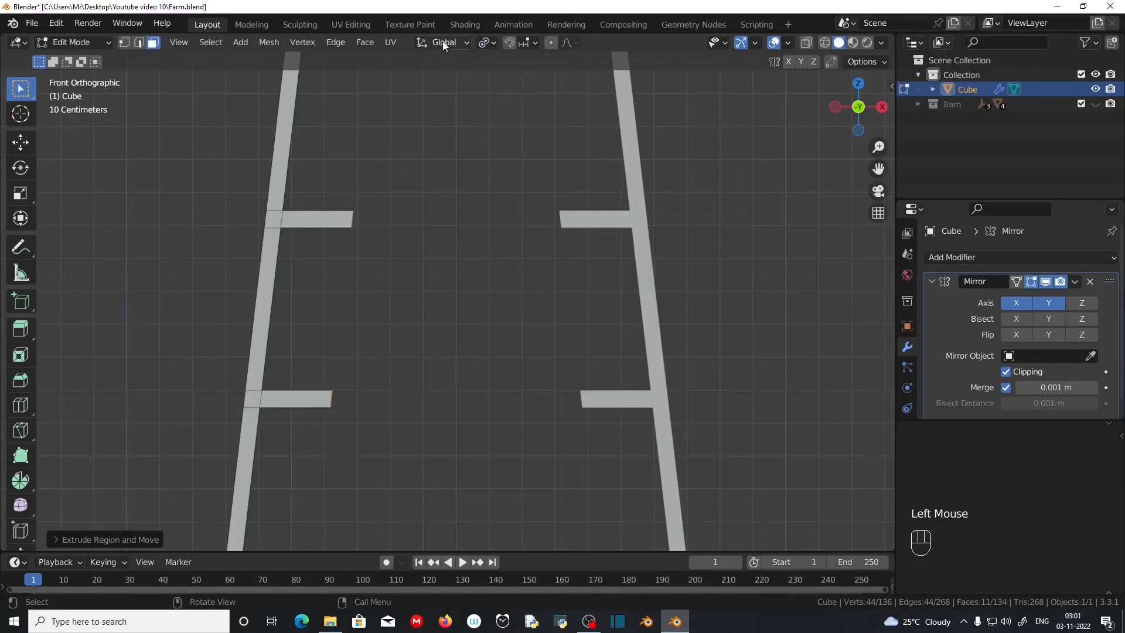
pyautogui.moveTo(502, 293); pyautogui.dragTo(416, 306, button='middle')
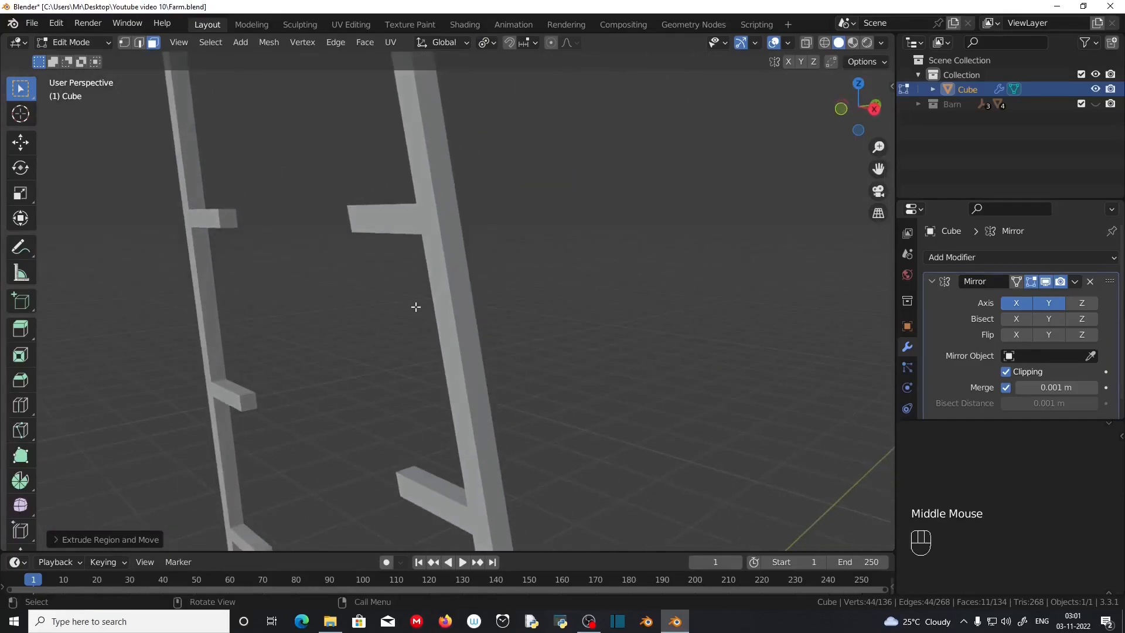
pyautogui.scroll(-3, 416, 306)
pyautogui.scroll(-2, 169, 282)
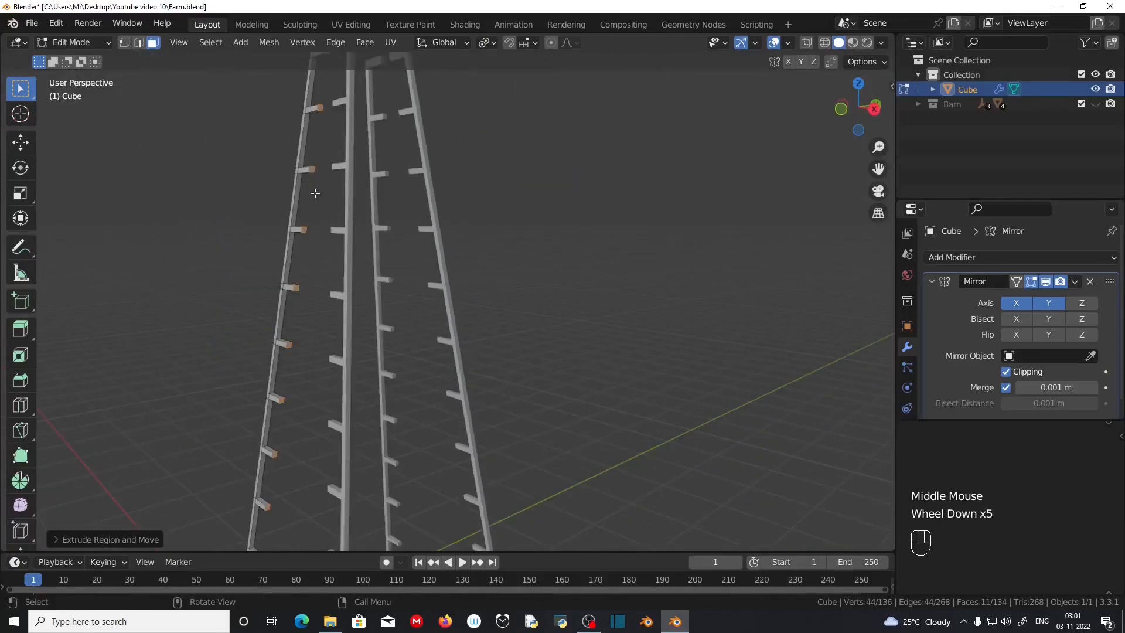
pyautogui.scroll(-2, 315, 193)
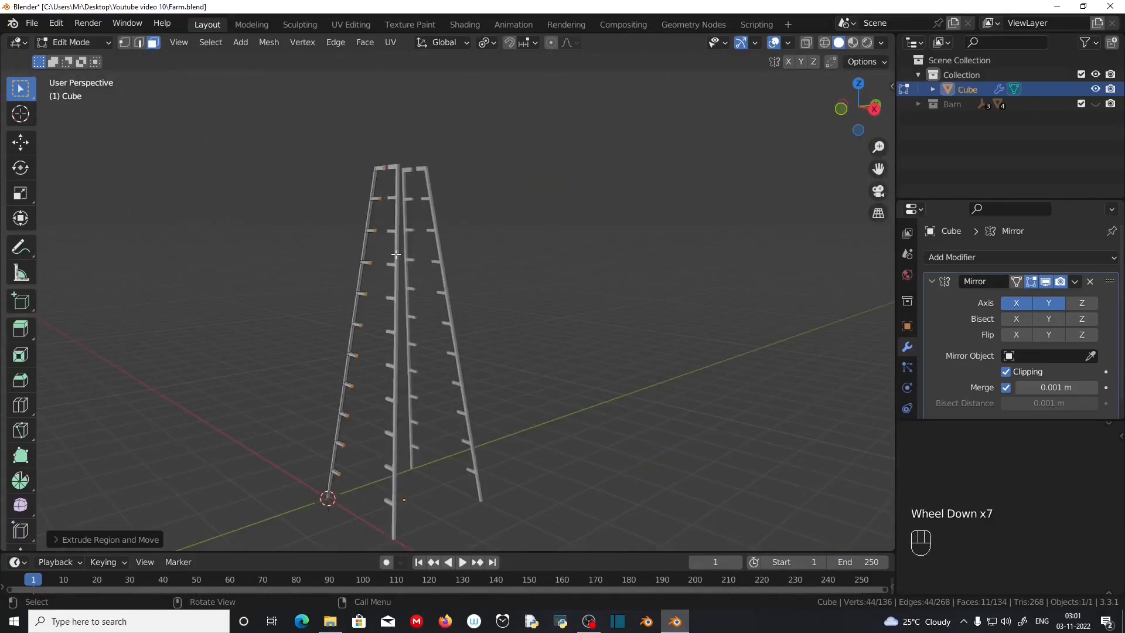
pyautogui.press('KP_1')
pyautogui.scroll(7, 453, 314)
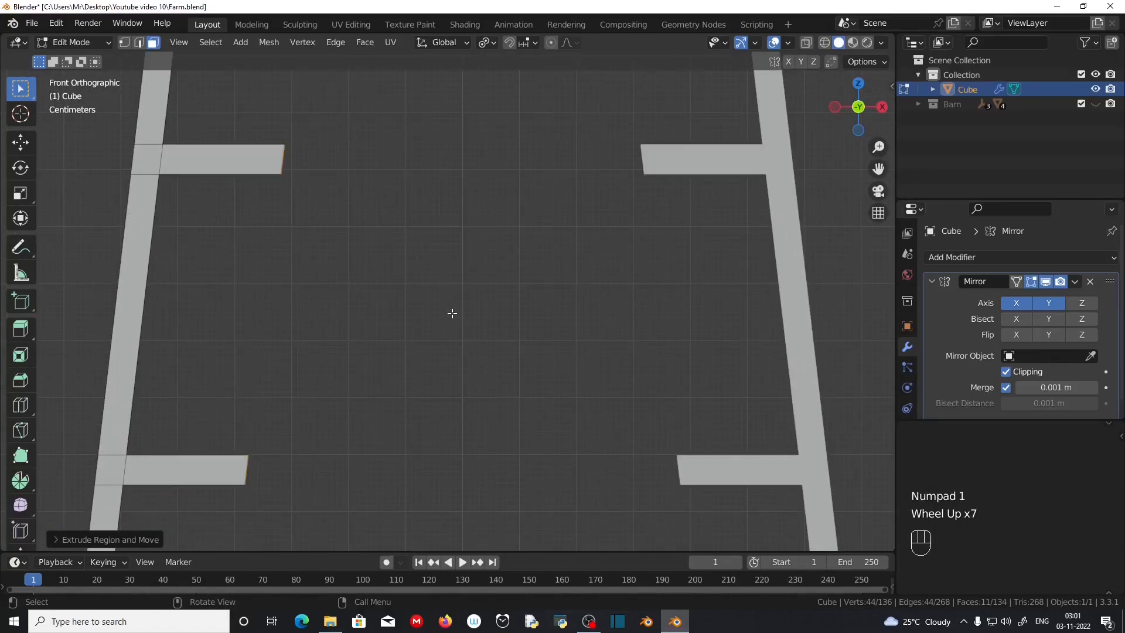
pyautogui.press('s')
pyautogui.press('x')
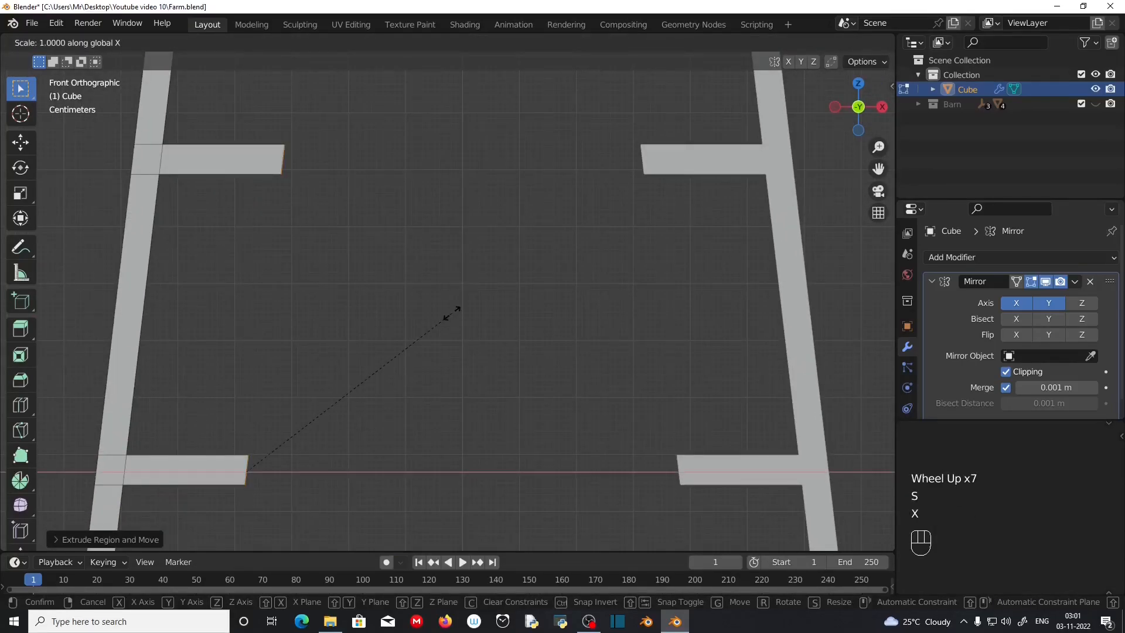
pyautogui.press('KP_0')
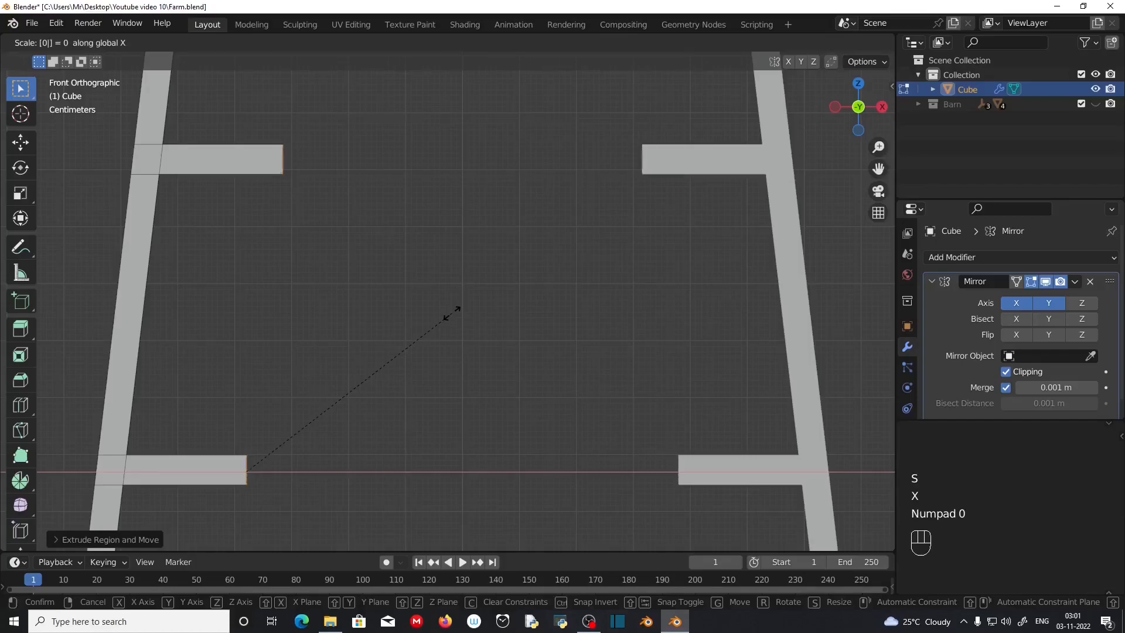
pyautogui.press('KP_Enter')
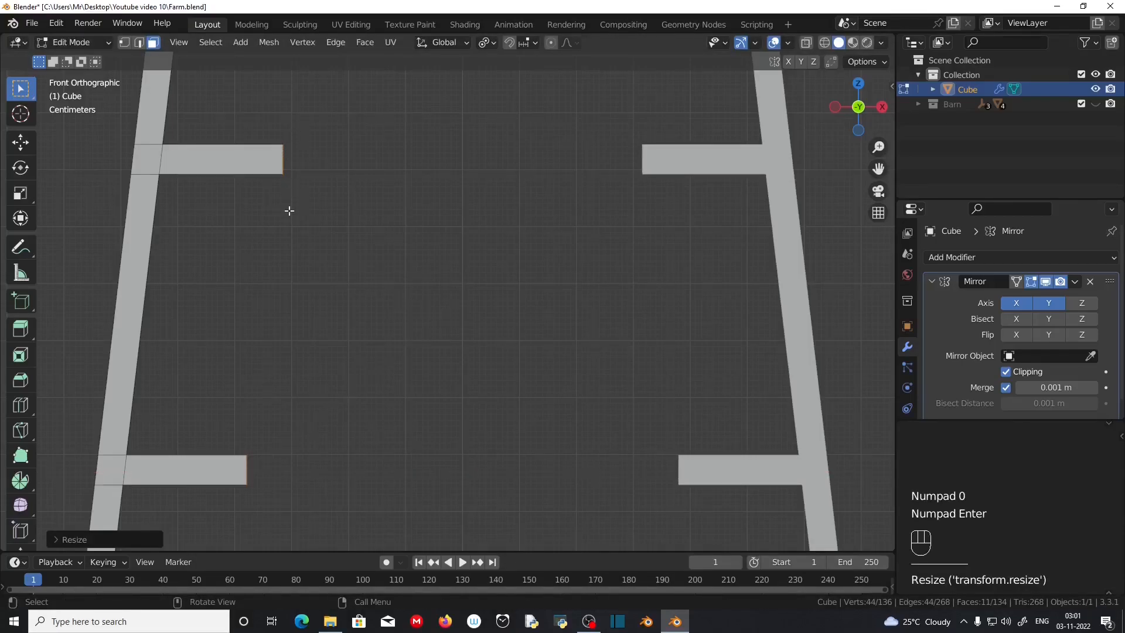
# - Move the end faces along global X until all rungs, down to the lowest, meet their mirrored halves at the centre
pyautogui.scroll(-4, 420, 194)
pyautogui.keyDown('shift'); pyautogui.moveTo(449, 185); pyautogui.dragTo(446, 267, button='middle'); pyautogui.keyUp('shift')
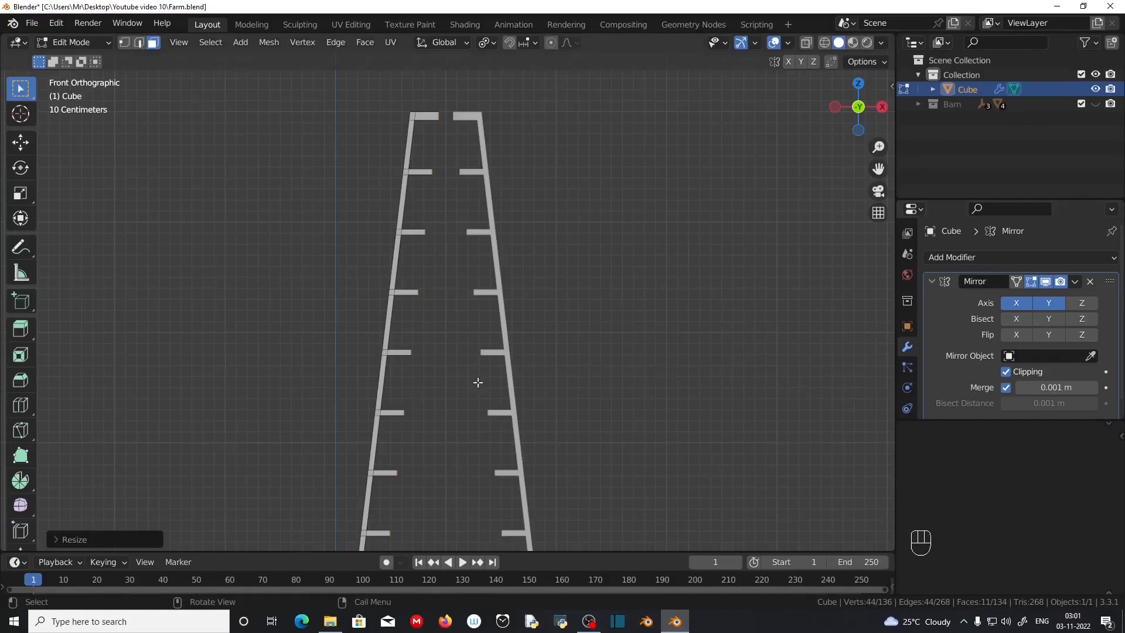
pyautogui.press('g')
pyautogui.press('x')
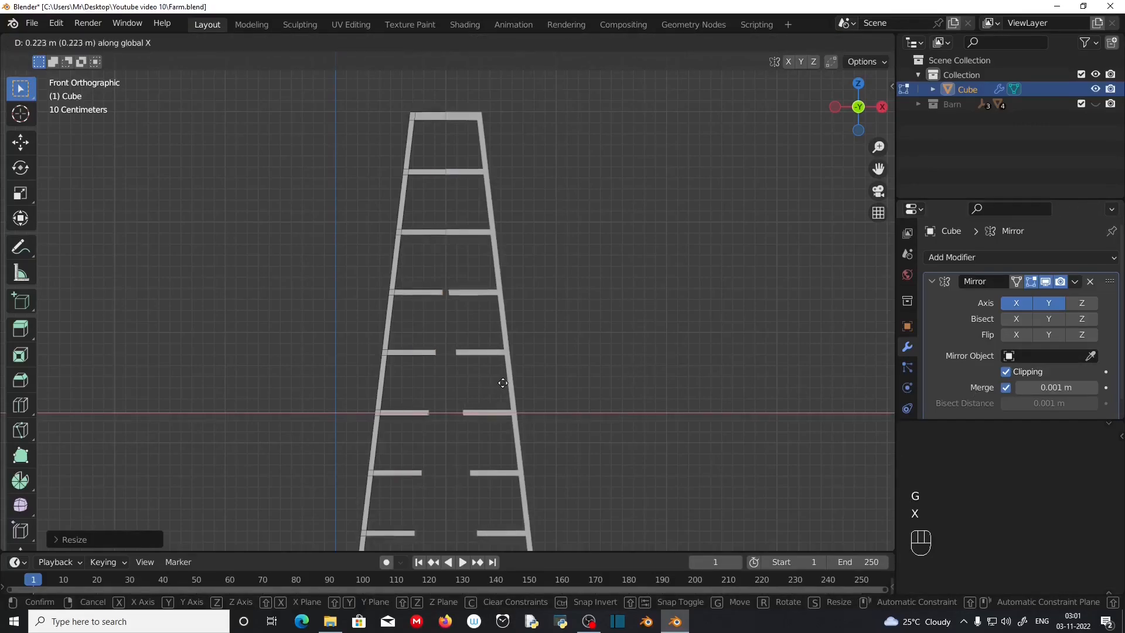
pyautogui.click(677, 383)
pyautogui.scroll(-2, 599, 414)
pyautogui.keyDown('shift'); pyautogui.moveTo(600, 414); pyautogui.dragTo(598, 334, button='middle'); pyautogui.keyUp('shift')
pyautogui.press('g')
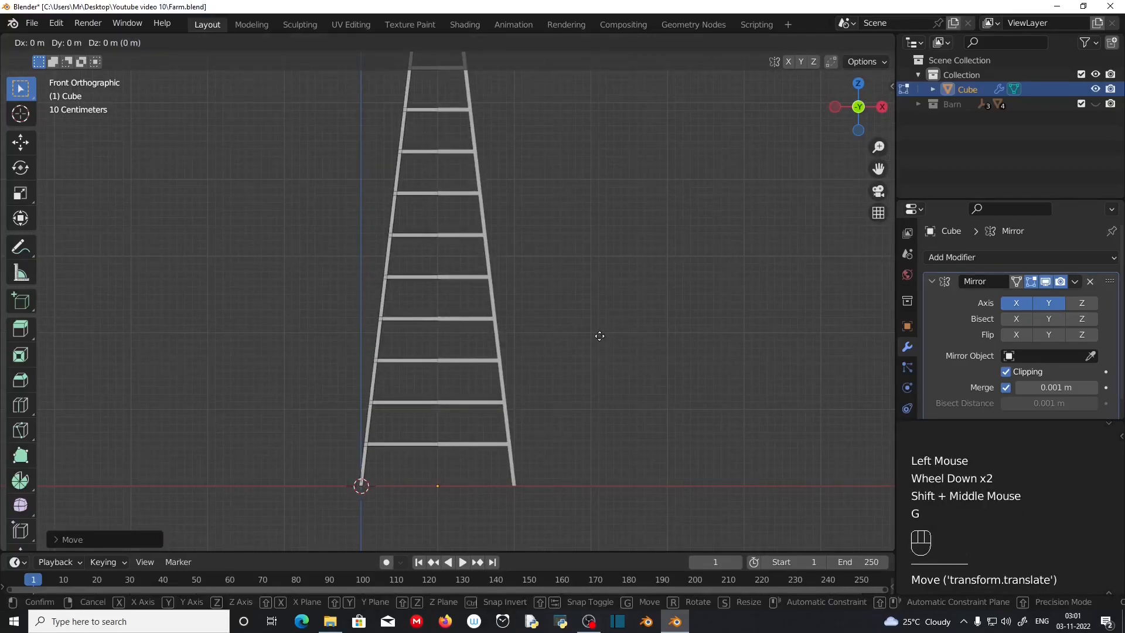
pyautogui.press('x')
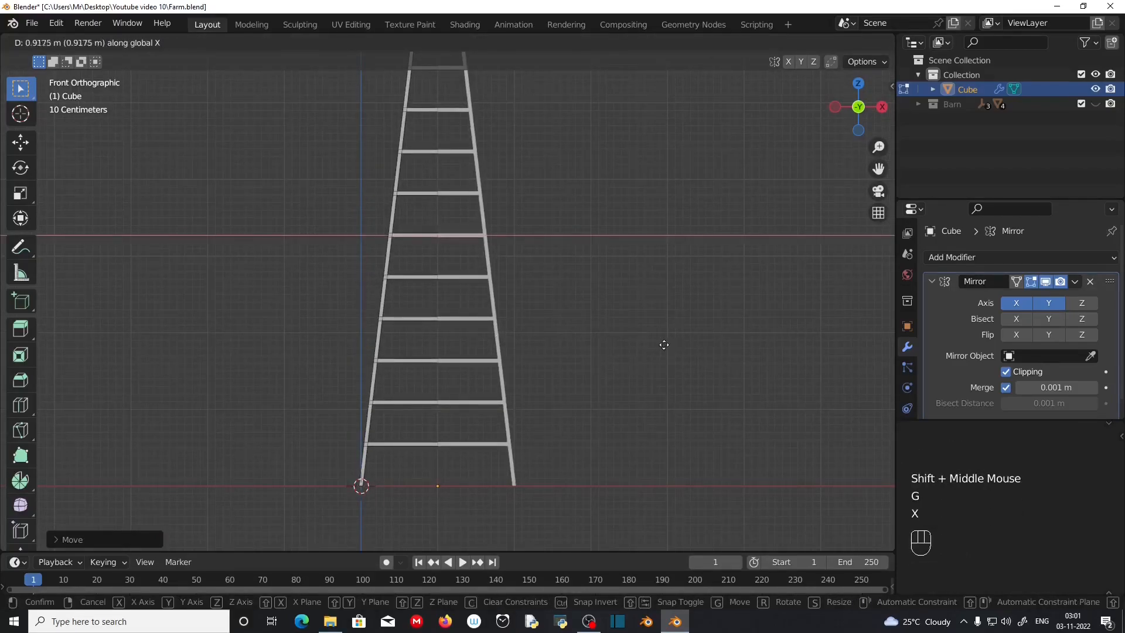
pyautogui.click(659, 346)
pyautogui.scroll(-1, 595, 346)
pyautogui.scroll(2, 562, 349)
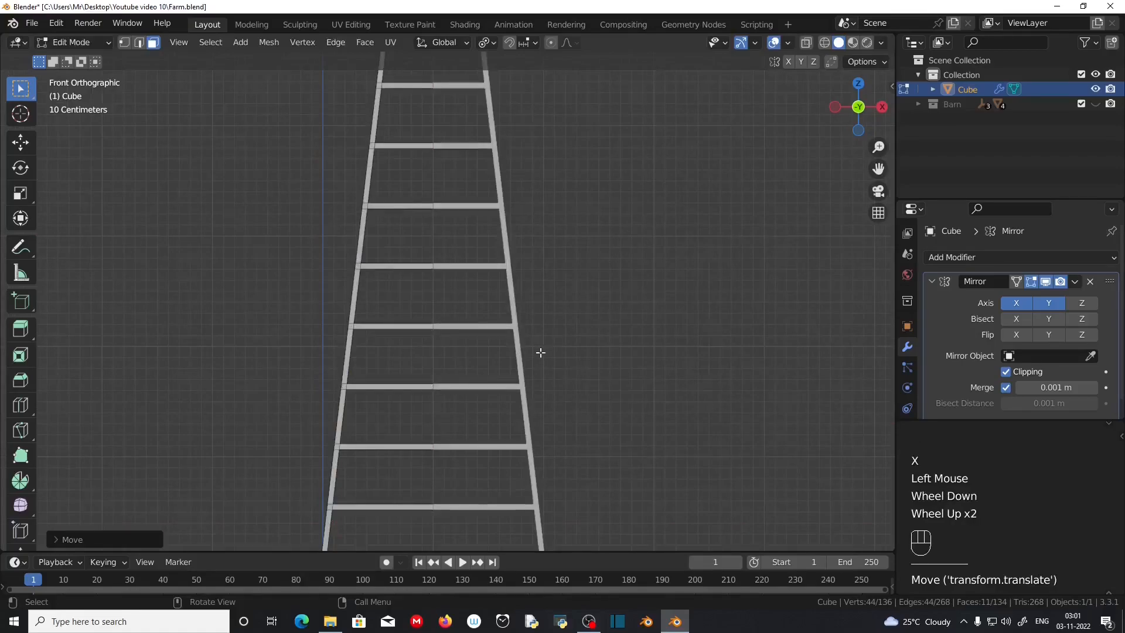
# - In wireframe display, delete the selected end faces inside the rungs at the mirror centre
pyautogui.click(824, 42)
pyautogui.moveTo(575, 402); pyautogui.dragTo(490, 414, button='middle')
pyautogui.scroll(-1, 490, 414)
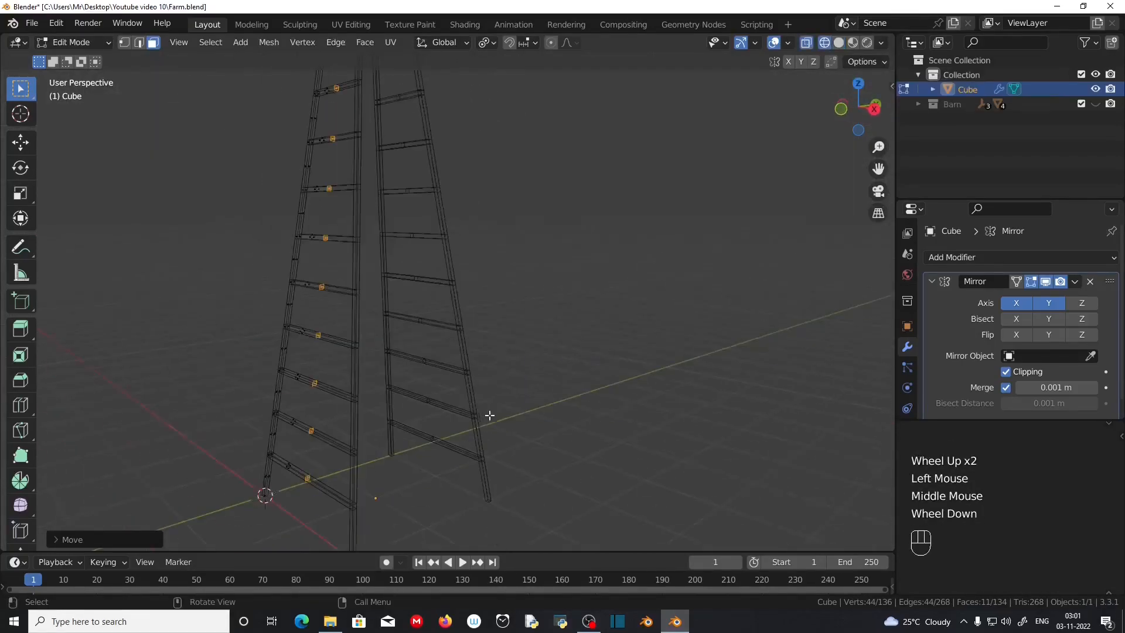
pyautogui.keyDown('shift'); pyautogui.moveTo(526, 348); pyautogui.dragTo(407, 408, button='middle'); pyautogui.keyUp('shift')
pyautogui.scroll(4, 494, 421)
pyautogui.scroll(-4, 399, 398)
pyautogui.scroll(8, 407, 409)
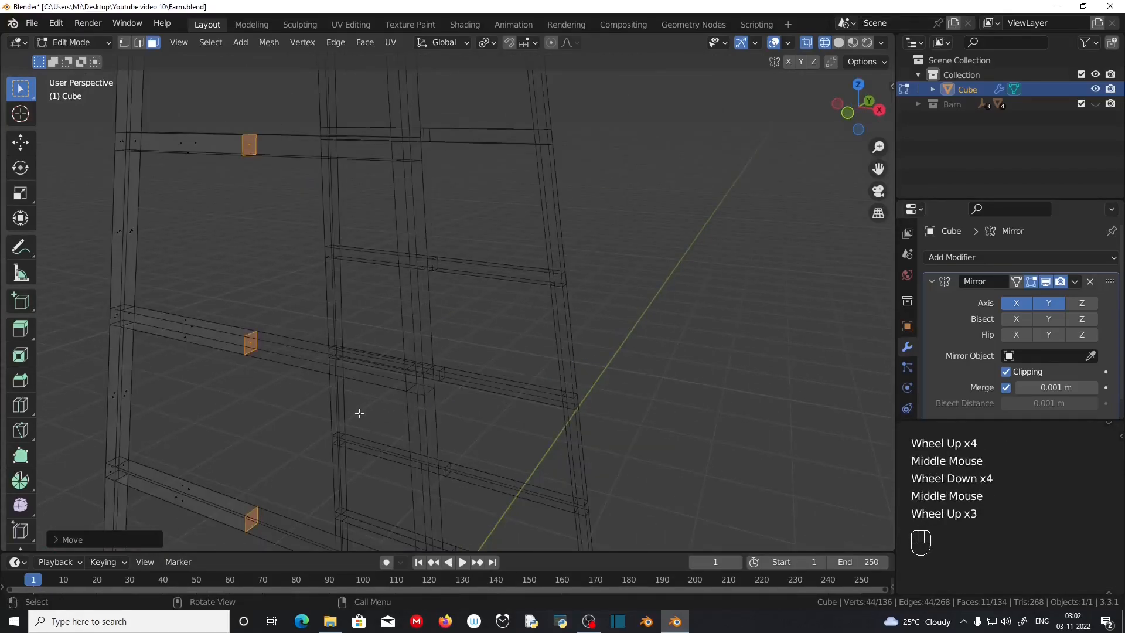
pyautogui.keyDown('shift'); pyautogui.moveTo(322, 433); pyautogui.dragTo(396, 396, button='middle'); pyautogui.keyUp('shift')
pyautogui.scroll(-4, 247, 405)
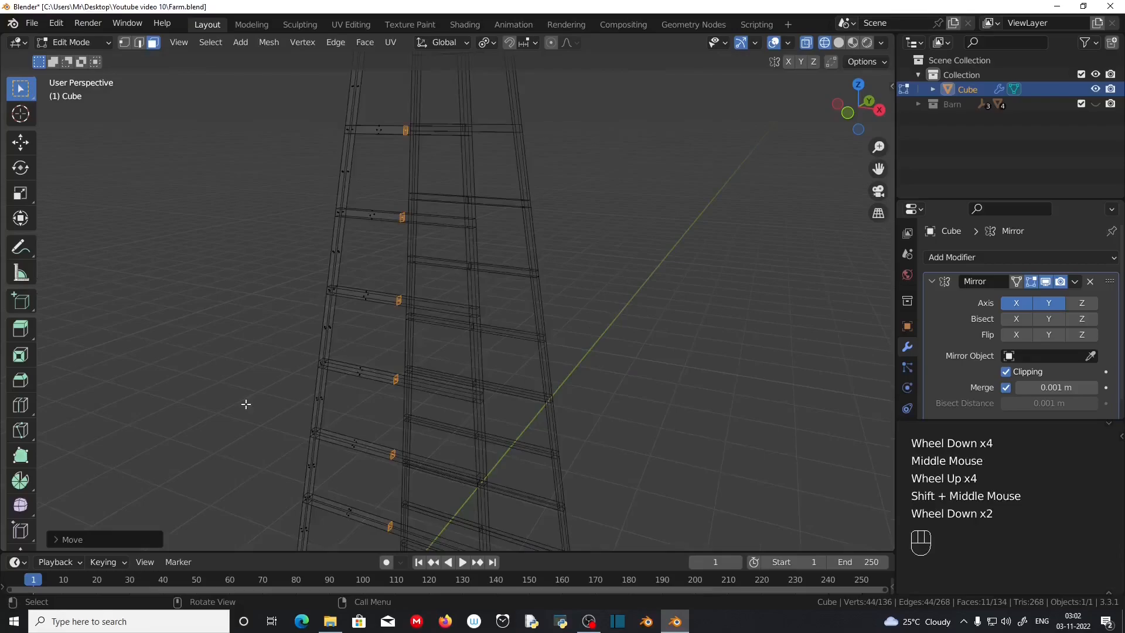
pyautogui.scroll(2, 445, 226)
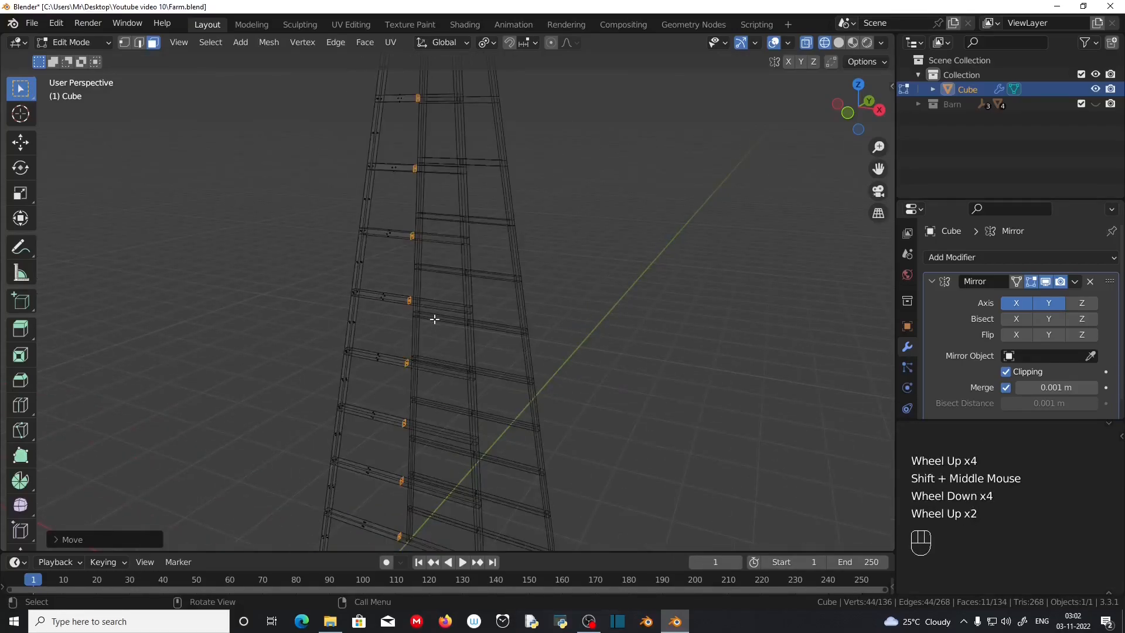
pyautogui.scroll(3, 434, 318)
pyautogui.press('x')
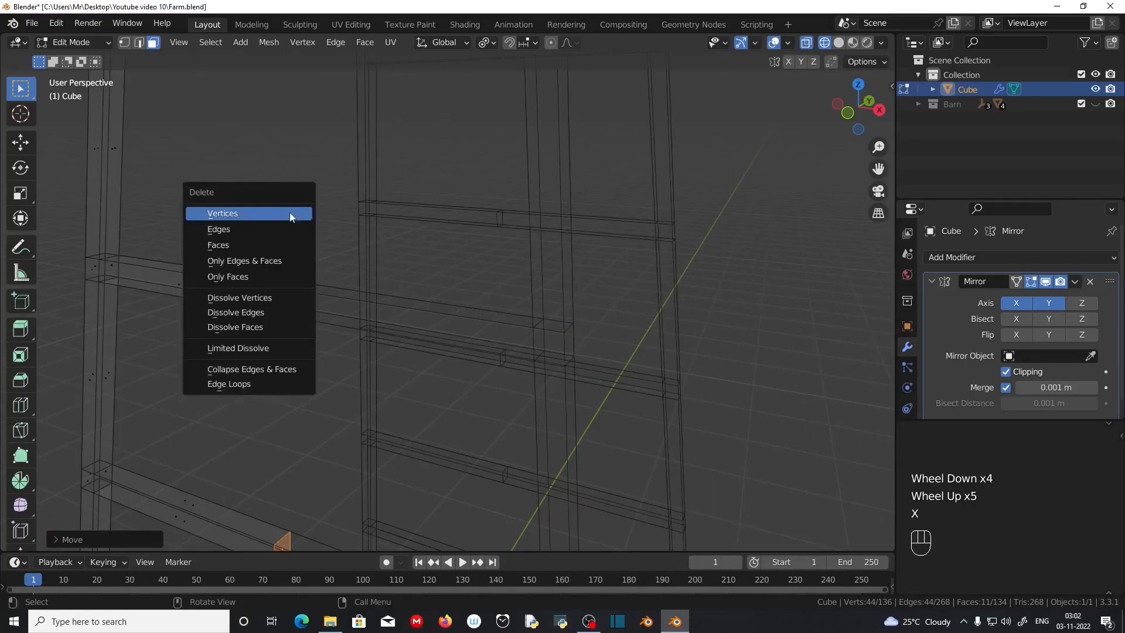
pyautogui.click(262, 244)
pyautogui.scroll(2, 318, 322)
pyautogui.scroll(-1, 303, 331)
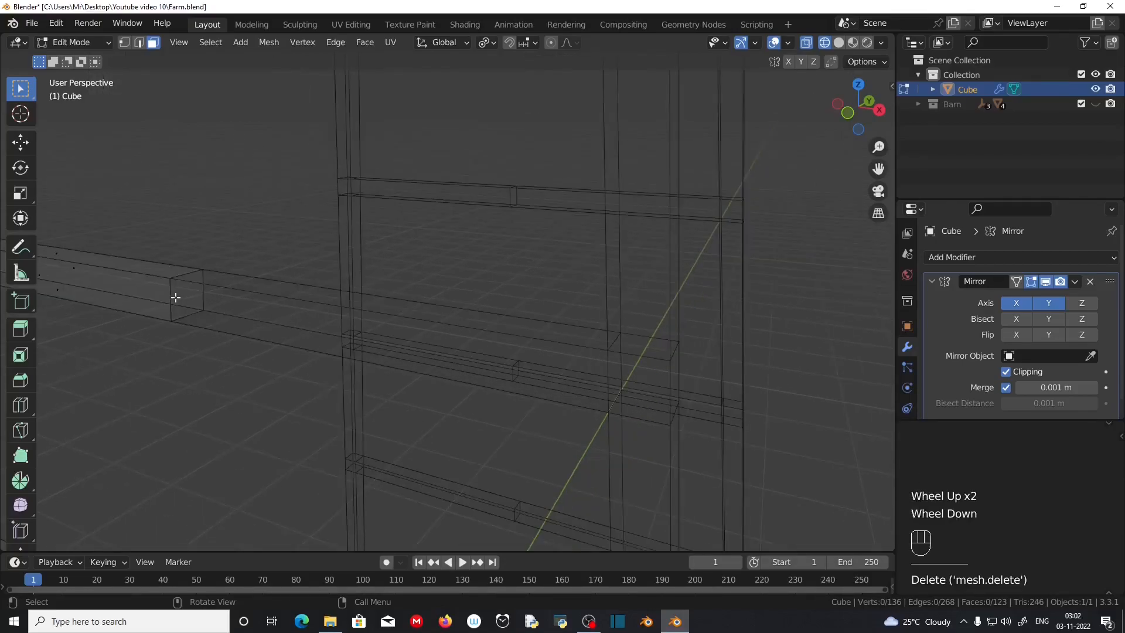
# - Return to solid display and select the full column of faces on the original leg's adjacent inner side, facing along Y
pyautogui.scroll(-4, 228, 349)
pyautogui.moveTo(231, 349); pyautogui.dragTo(532, 334, button='middle')
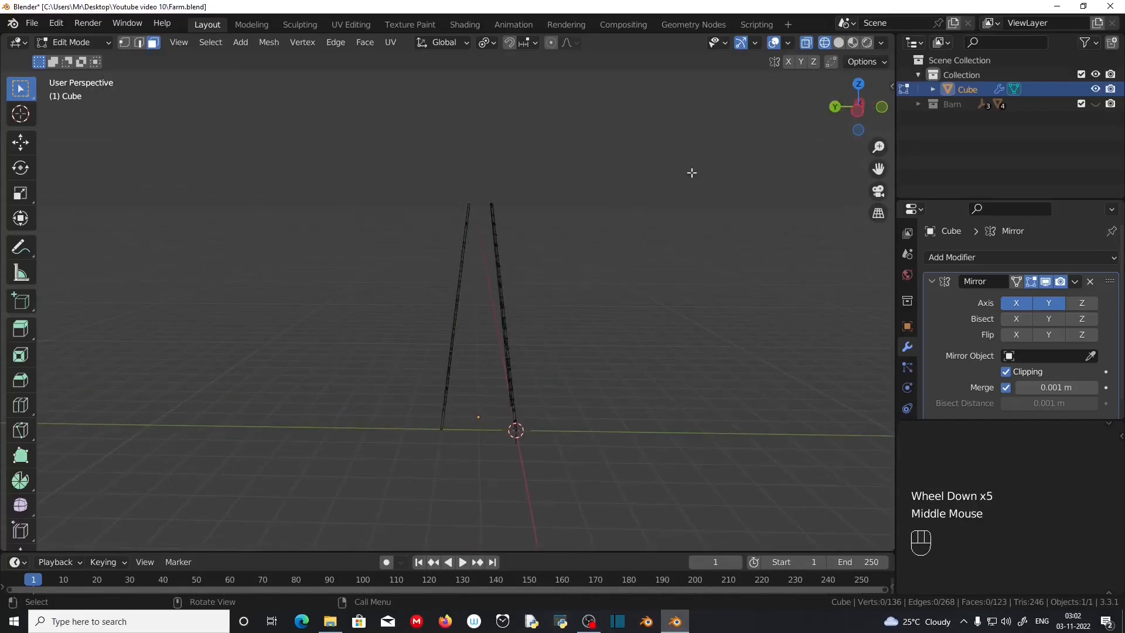
pyautogui.click(838, 42)
pyautogui.scroll(1, 510, 354)
pyautogui.scroll(2, 570, 359)
pyautogui.moveTo(510, 354)
pyautogui.mouseDown(button='middle')
pyautogui.moveTo(570, 359)
pyautogui.moveTo(508, 308)
pyautogui.mouseUp(button='middle')
pyautogui.click(483, 158)
pyautogui.keyDown('shift'); pyautogui.moveTo(484, 159); pyautogui.dragTo(458, 354, button='middle'); pyautogui.keyUp('shift')
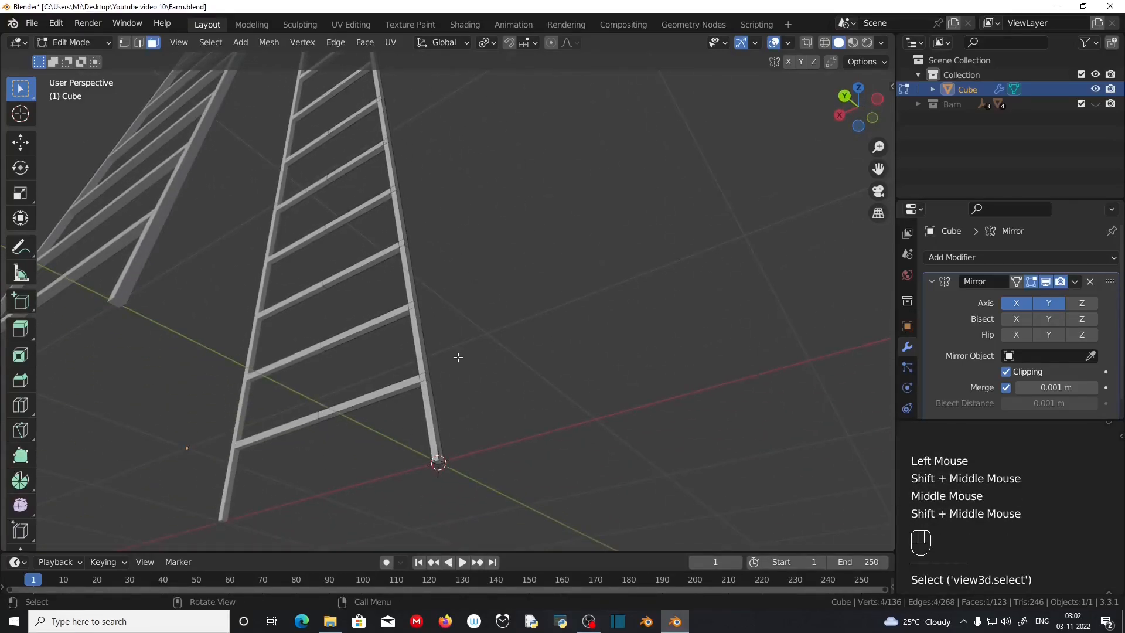
pyautogui.keyDown('ctrl'); pyautogui.click(432, 415); pyautogui.keyUp('ctrl')
pyautogui.moveTo(477, 302); pyautogui.dragTo(490, 427, button='middle')
pyautogui.keyDown('shift'); pyautogui.scroll(-2, 472, 217); pyautogui.keyUp('shift')
pyautogui.keyDown('shift'); pyautogui.moveTo(472, 217); pyautogui.dragTo(502, 447, button='middle'); pyautogui.keyUp('shift')
pyautogui.scroll(3, 484, 432)
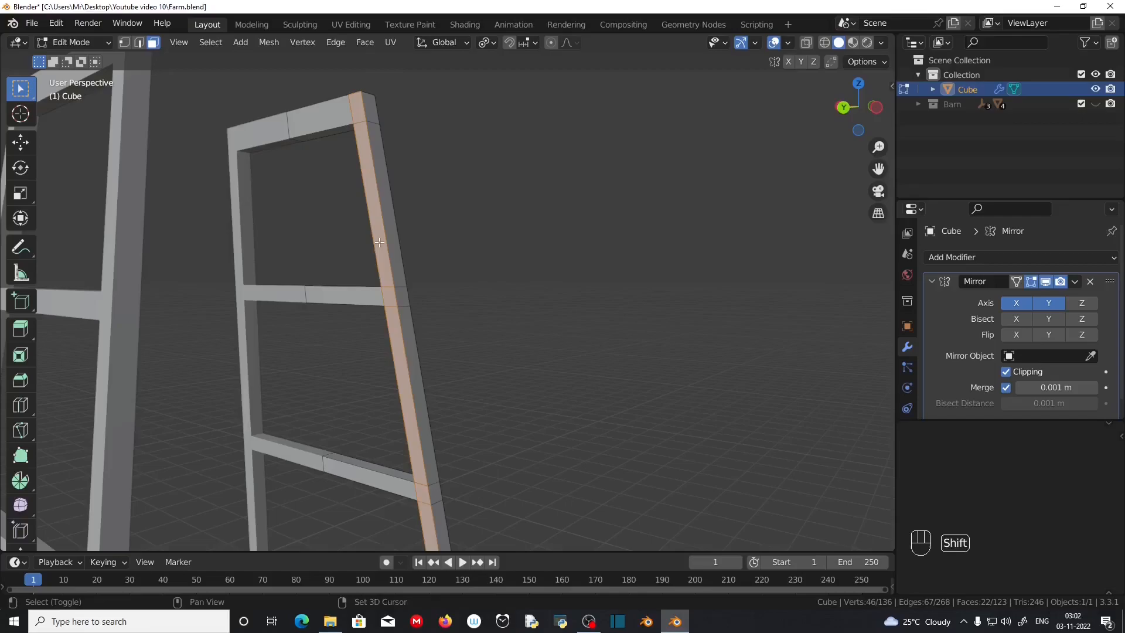
# - Deselect and re-add the long face just below the leg's top face, and apply Checker Deselect to the column
pyautogui.keyDown('shift'); pyautogui.click(379, 242); pyautogui.keyUp('shift')
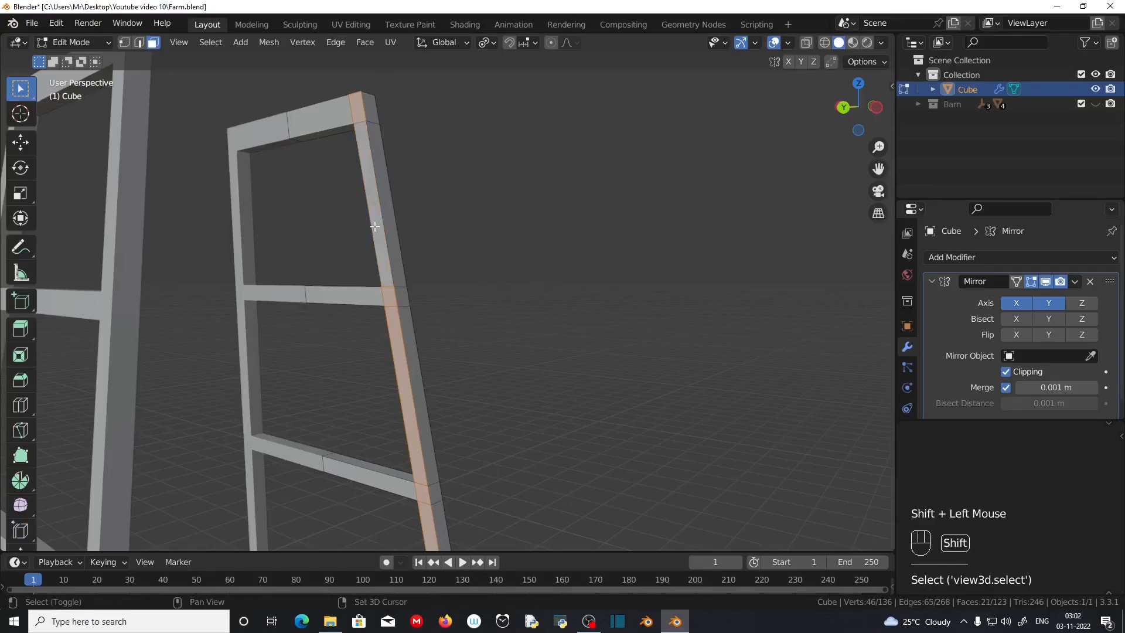
pyautogui.keyDown('shift'); pyautogui.click(375, 226); pyautogui.keyUp('shift')
pyautogui.scroll(-2, 549, 276)
pyautogui.moveTo(549, 276)
pyautogui.mouseDown(button='middle')
pyautogui.moveTo(522, 296)
pyautogui.moveTo(430, 291)
pyautogui.moveTo(550, 294)
pyautogui.mouseUp(button='middle')
pyautogui.click(217, 43)
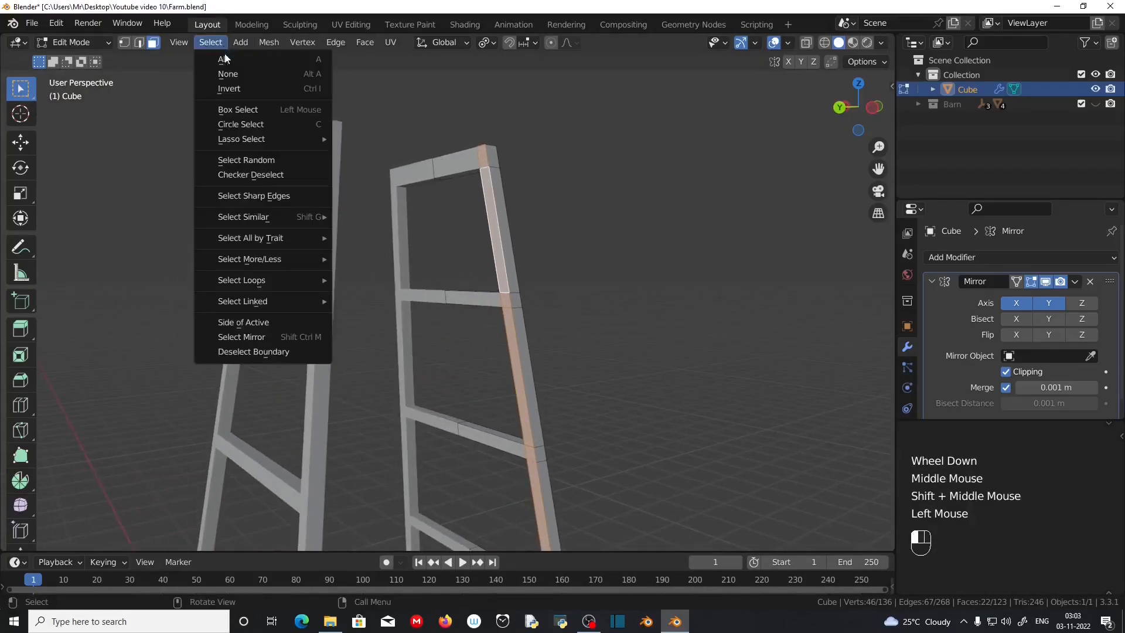
pyautogui.click(252, 174)
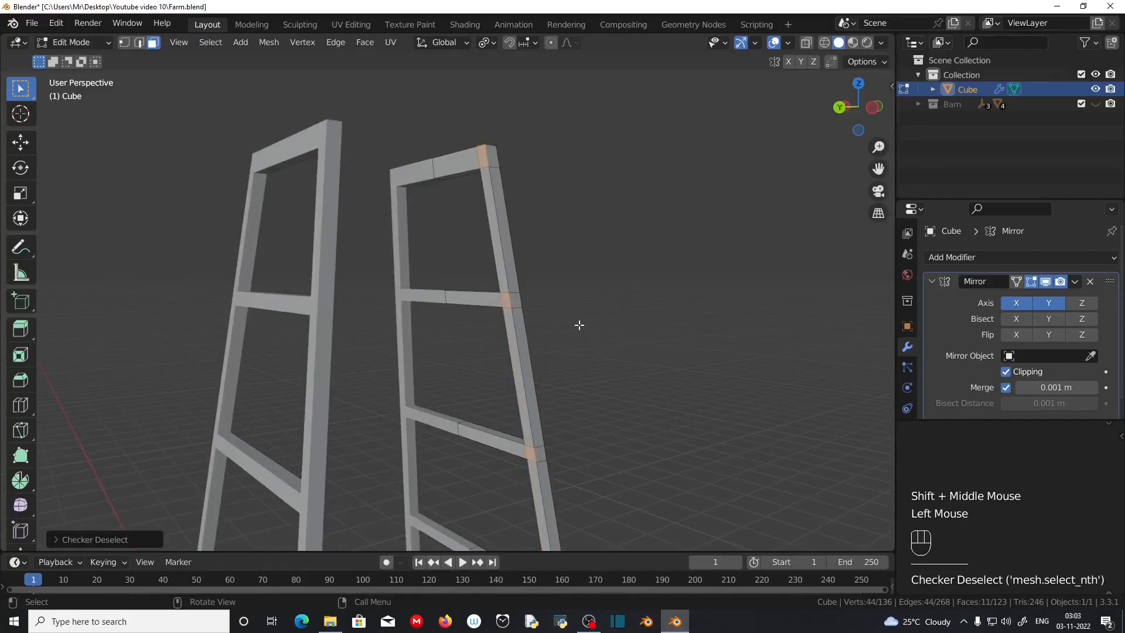
# - Extrude the selected narrow band faces along global Y by about 0.2 m toward the mirrored leg
pyautogui.scroll(-3, 578, 325)
pyautogui.moveTo(567, 339)
pyautogui.keyDown('shift'); pyautogui.mouseDown(button='middle')
pyautogui.moveTo(464, 126)
pyautogui.moveTo(483, 308)
pyautogui.moveTo(551, 331)
pyautogui.mouseUp(button='middle'); pyautogui.keyUp('shift')
pyautogui.keyDown('shift'); pyautogui.moveTo(551, 331); pyautogui.dragTo(489, 351, button='middle'); pyautogui.keyUp('shift')
pyautogui.press('e')
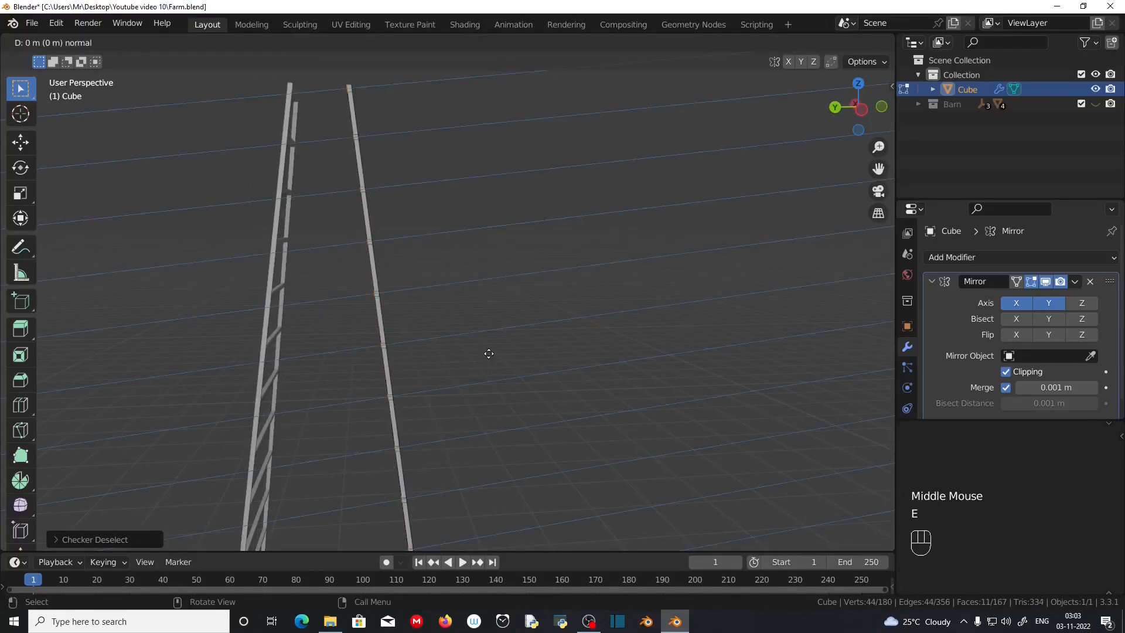
pyautogui.press('y')
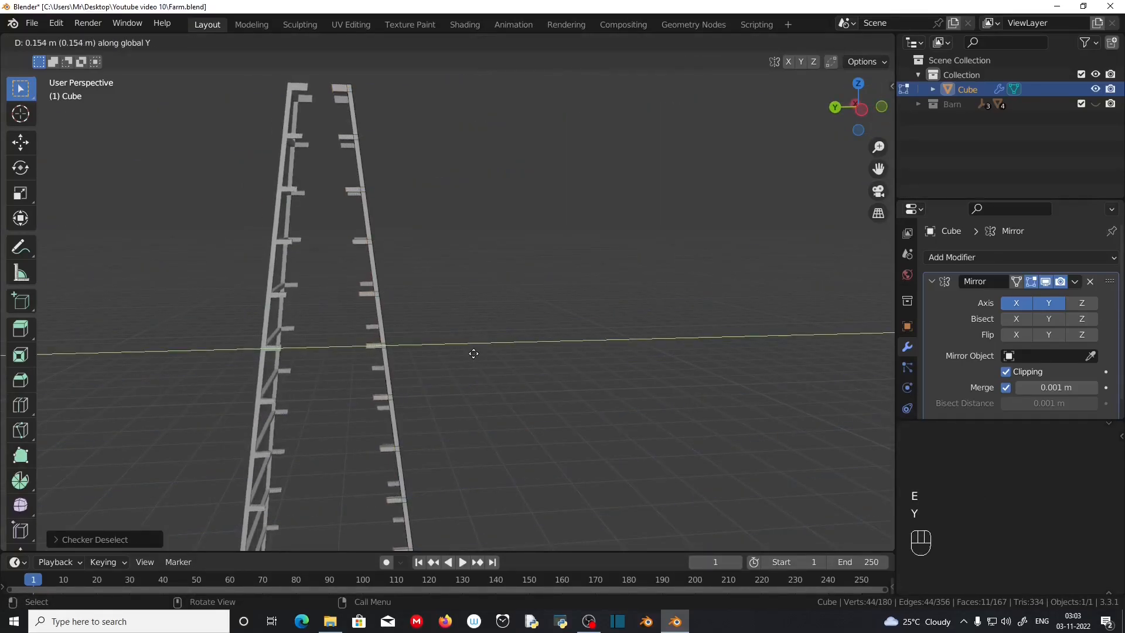
pyautogui.click(470, 353)
pyautogui.scroll(2, 470, 353)
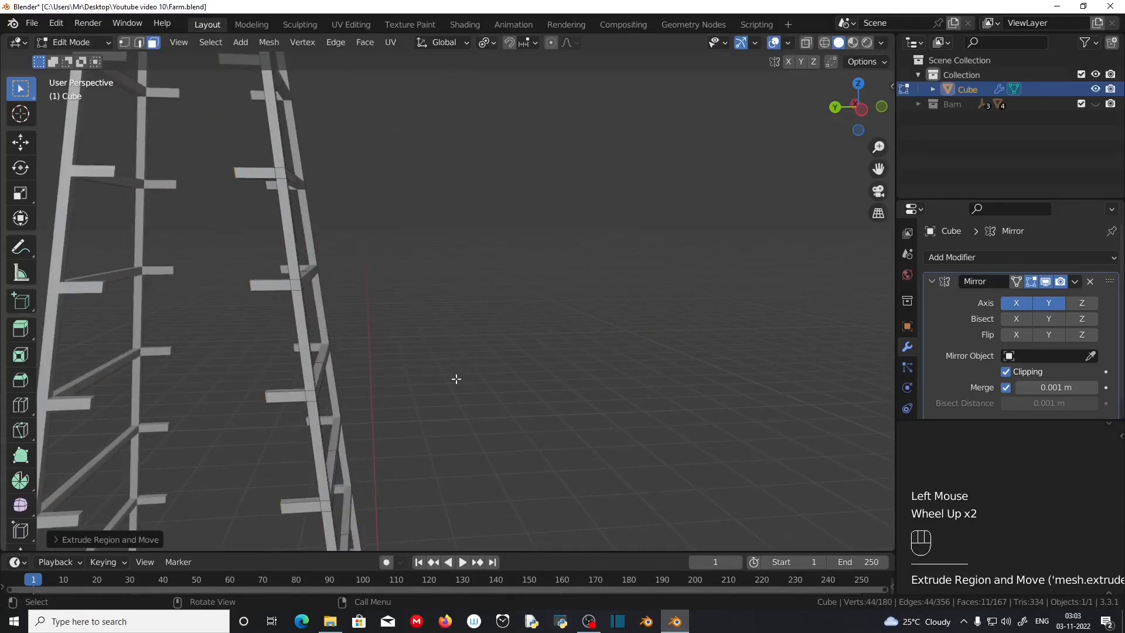
# - Flatten the selected rung end faces by scaling them to 0 along global Y
pyautogui.press('s')
pyautogui.press('y')
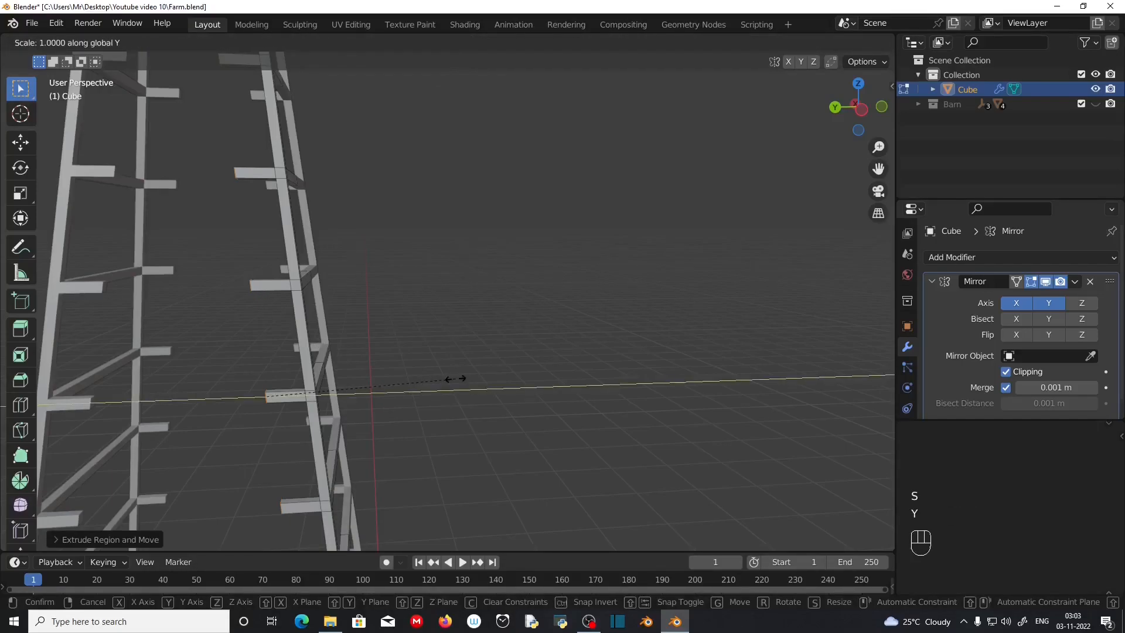
pyautogui.press('KP_0')
pyautogui.press('KP_Enter')
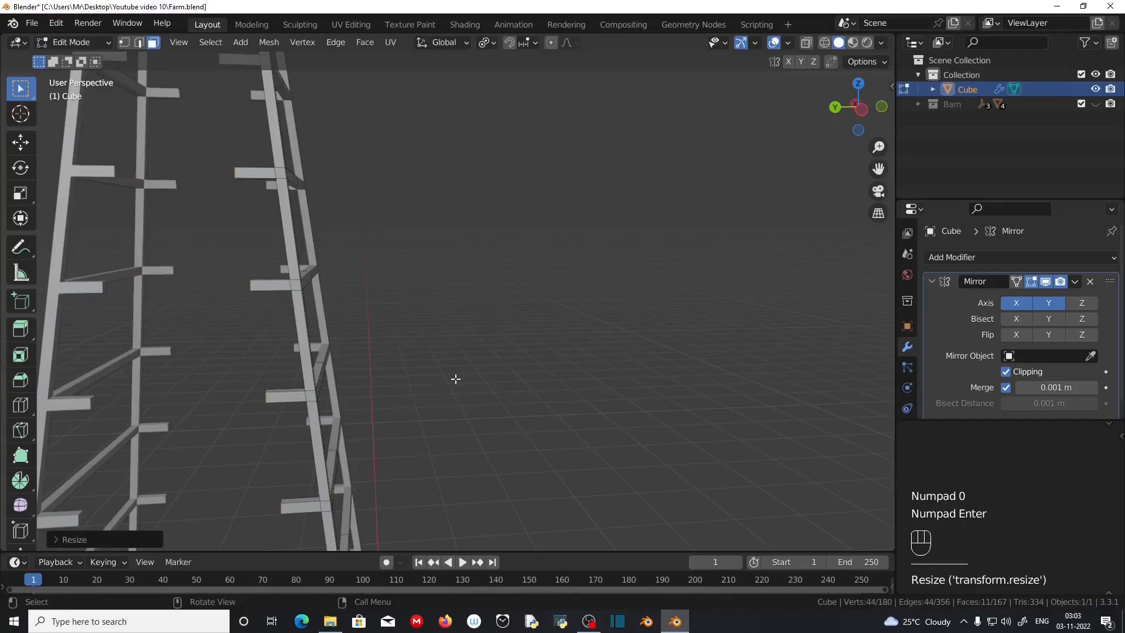
# - Move the flattened rung end faces along global Y to the mirror centre so they meet the opposite side
pyautogui.scroll(2, 385, 349)
pyautogui.keyDown('shift'); pyautogui.moveTo(384, 349); pyautogui.dragTo(624, 359, button='middle'); pyautogui.keyUp('shift')
pyautogui.scroll(-2, 592, 349)
pyautogui.scroll(-1, 602, 452)
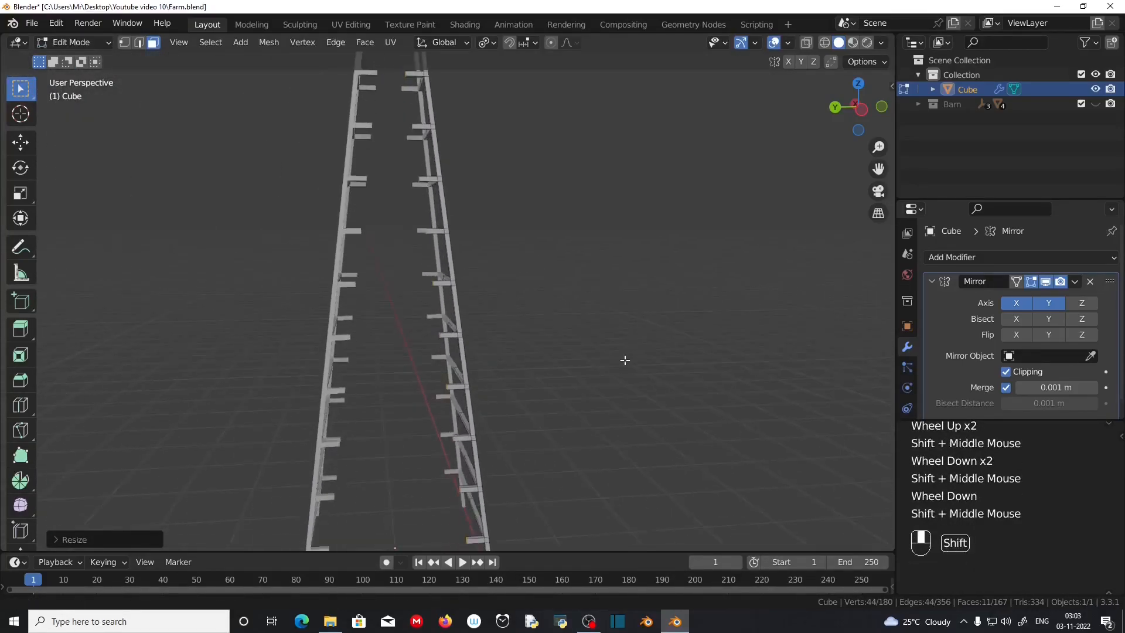
pyautogui.scroll(-1, 625, 360)
pyautogui.press('g')
pyautogui.press('y')
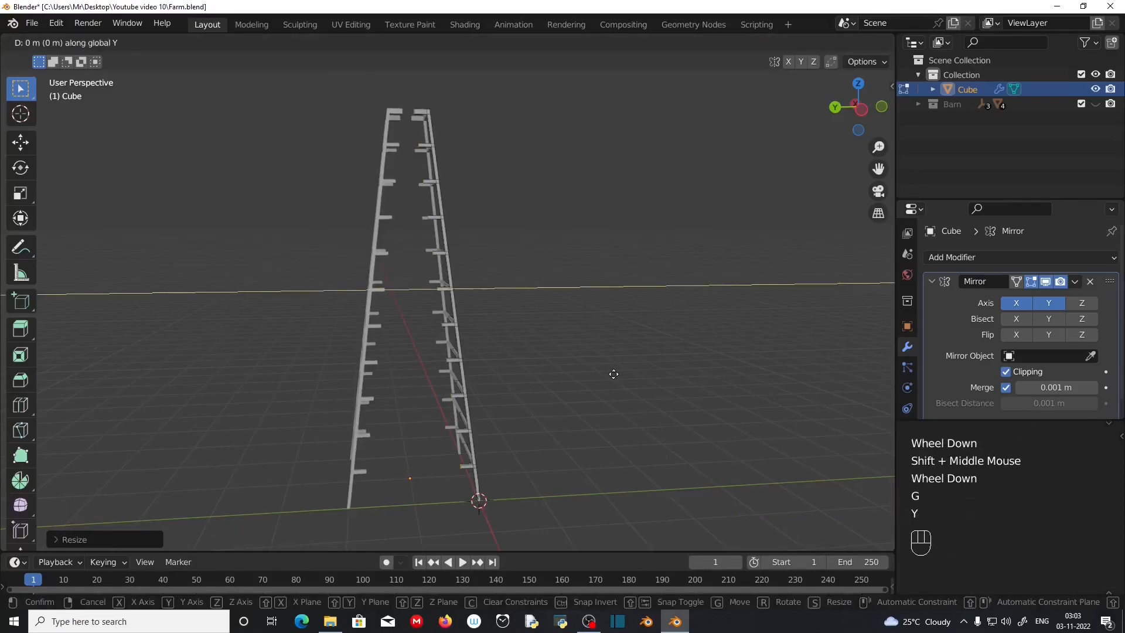
pyautogui.click(319, 369)
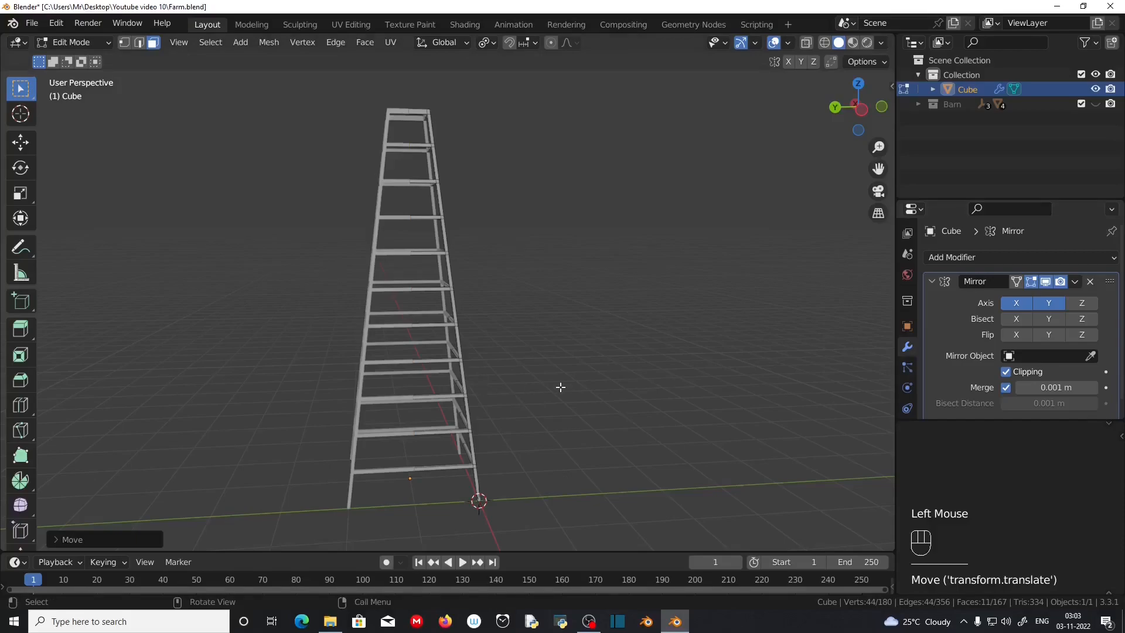
pyautogui.press('g')
pyautogui.press('y')
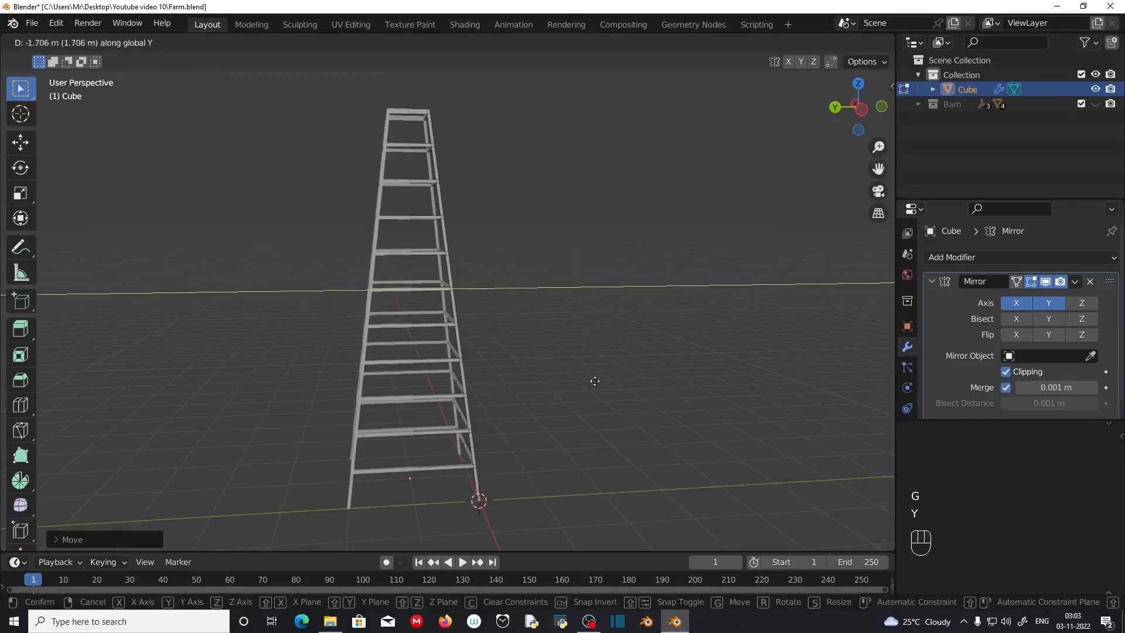
pyautogui.click(605, 385)
# - In wireframe display, delete the selected end faces inside the Y-direction rungs at the mirror centre
pyautogui.scroll(2, 514, 405)
pyautogui.moveTo(515, 404); pyautogui.dragTo(437, 440, button='middle')
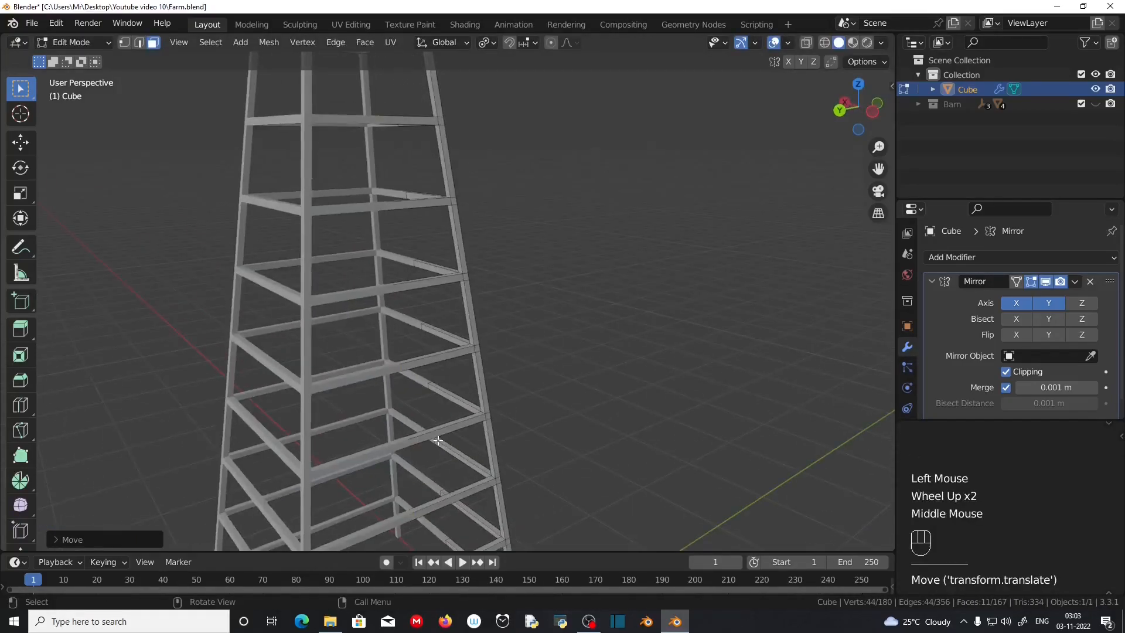
pyautogui.click(823, 42)
pyautogui.scroll(-1, 472, 345)
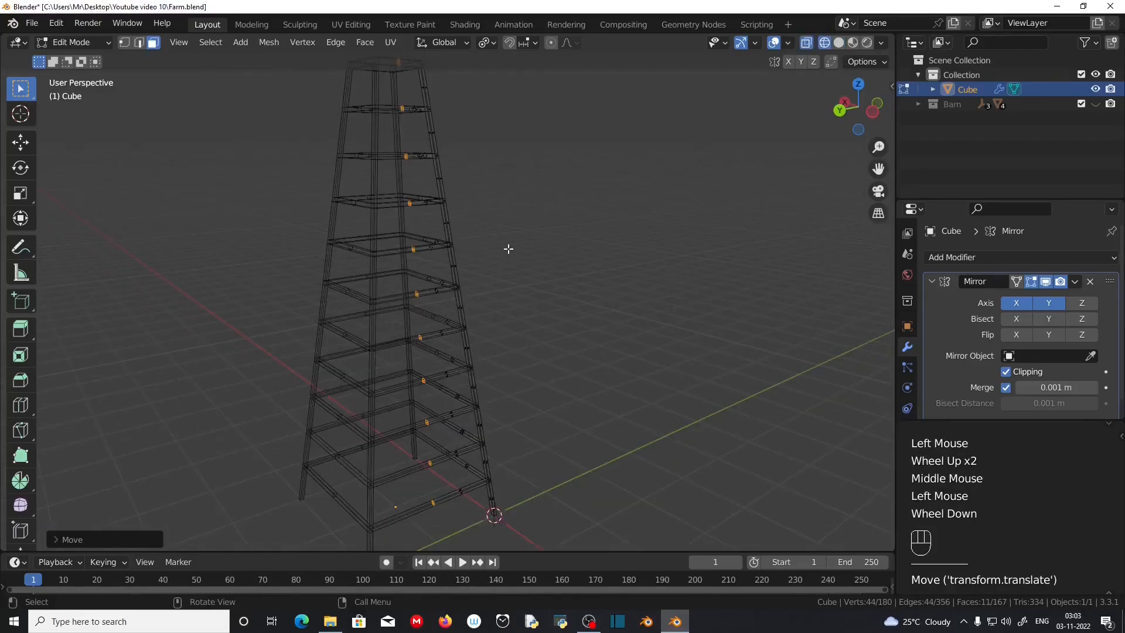
pyautogui.keyDown('shift'); pyautogui.moveTo(508, 248); pyautogui.dragTo(505, 289, button='middle'); pyautogui.keyUp('shift')
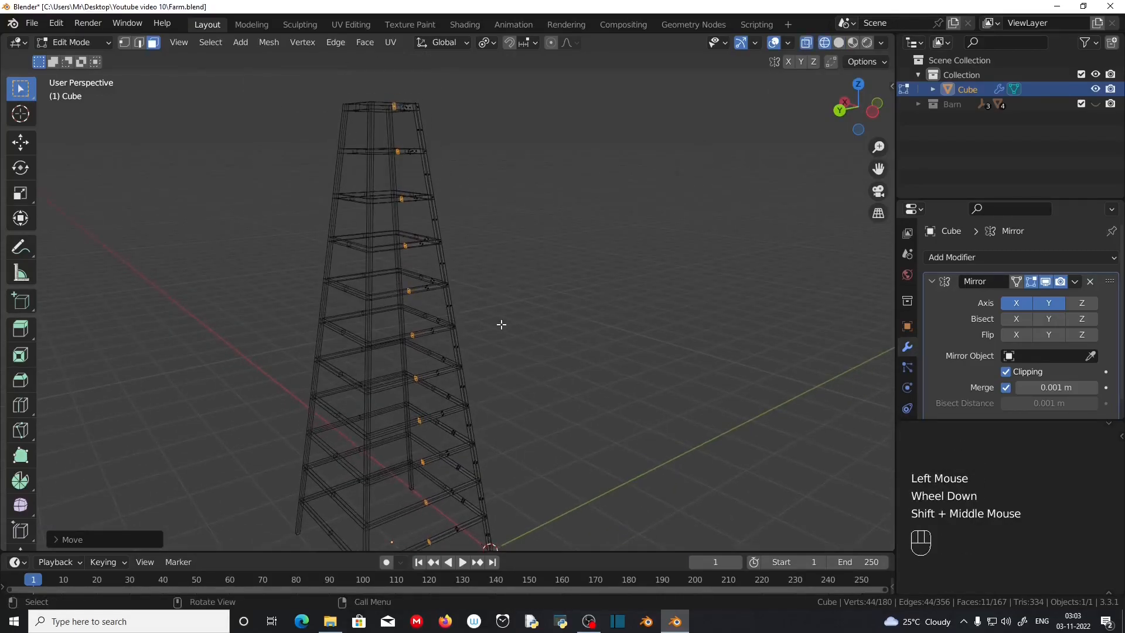
pyautogui.press('x')
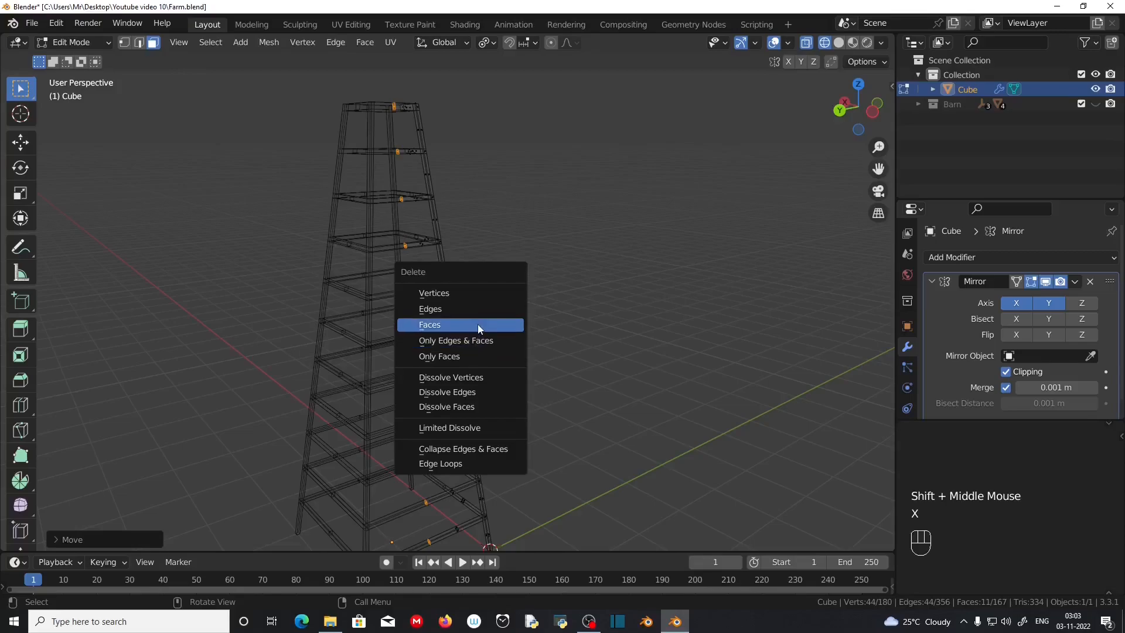
pyautogui.click(476, 325)
pyautogui.scroll(3, 492, 348)
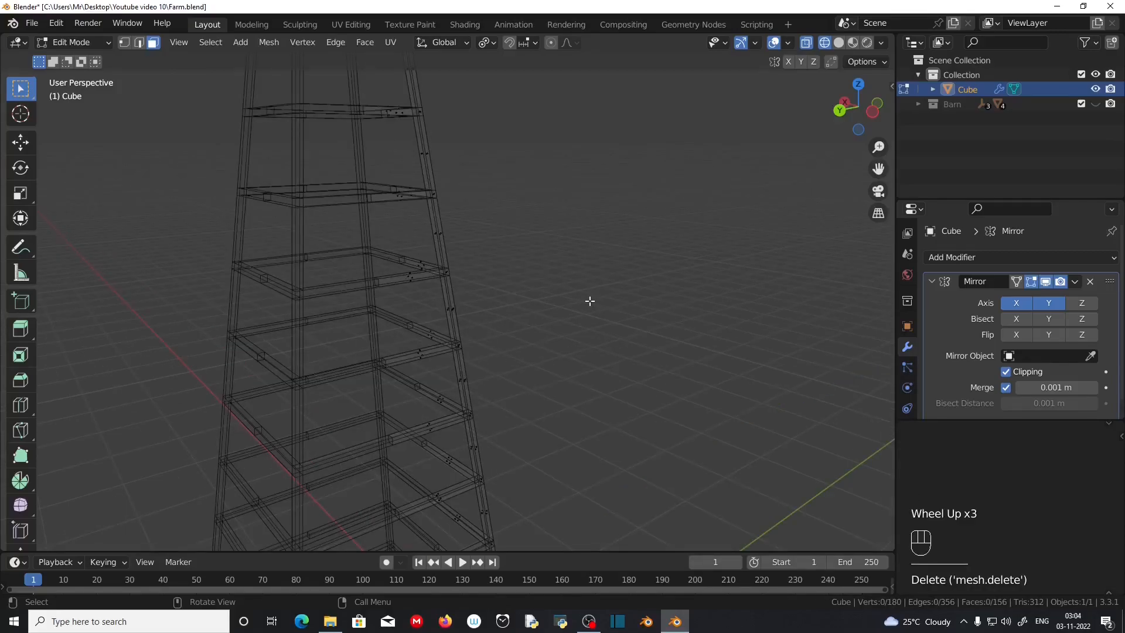
pyautogui.scroll(-3, 661, 345)
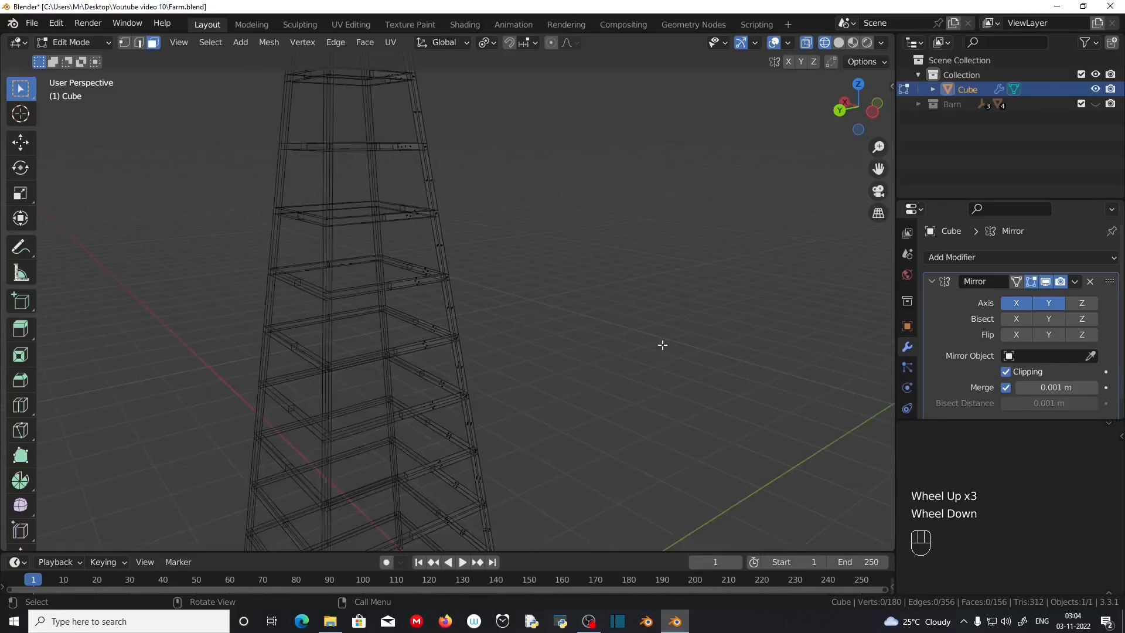
# - Examine the rungs in wireframe from the front and from the side for leftover faces at the mirror centre
pyautogui.scroll(1, 416, 334)
pyautogui.moveTo(376, 333); pyautogui.dragTo(389, 332, button='middle')
pyautogui.scroll(1, 562, 326)
pyautogui.moveTo(561, 326); pyautogui.dragTo(508, 352, button='middle')
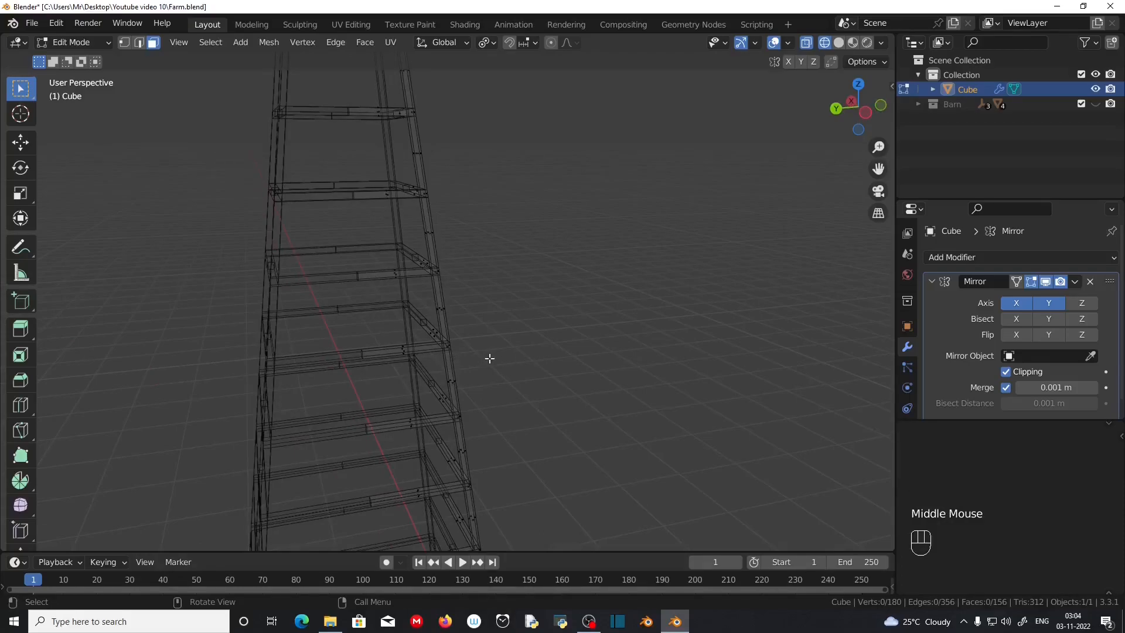
pyautogui.press('KP_1')
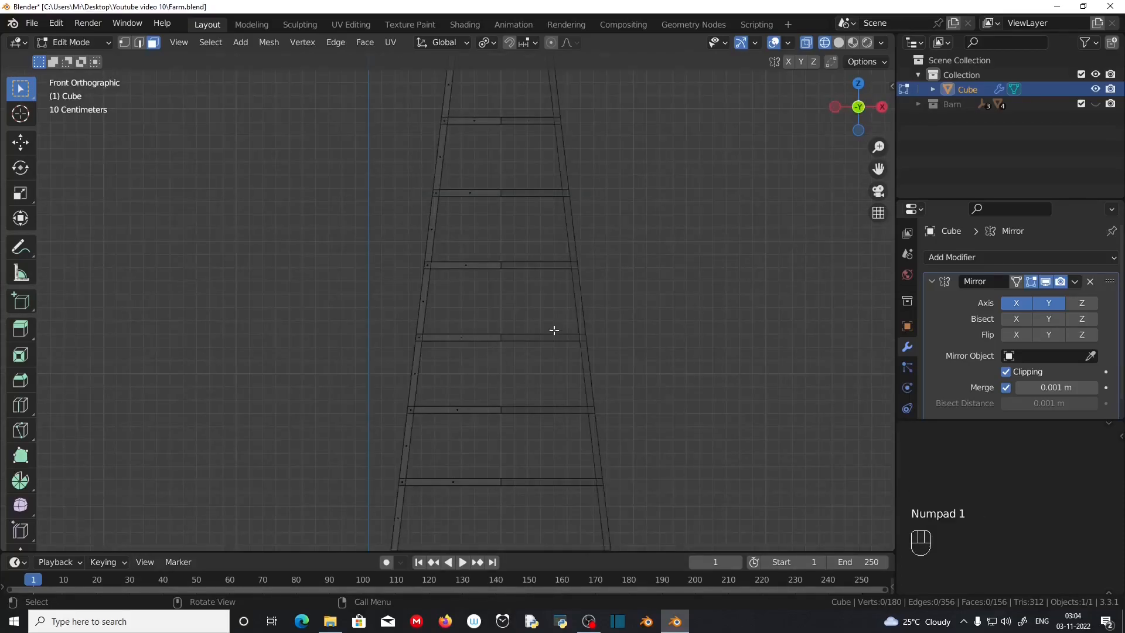
pyautogui.scroll(-2, 554, 332)
pyautogui.moveTo(471, 124); pyautogui.dragTo(494, 523)
pyautogui.scroll(3, 494, 465)
pyautogui.moveTo(494, 465); pyautogui.dragTo(640, 372, button='middle')
pyautogui.scroll(1, 522, 475)
pyautogui.scroll(-1, 537, 469)
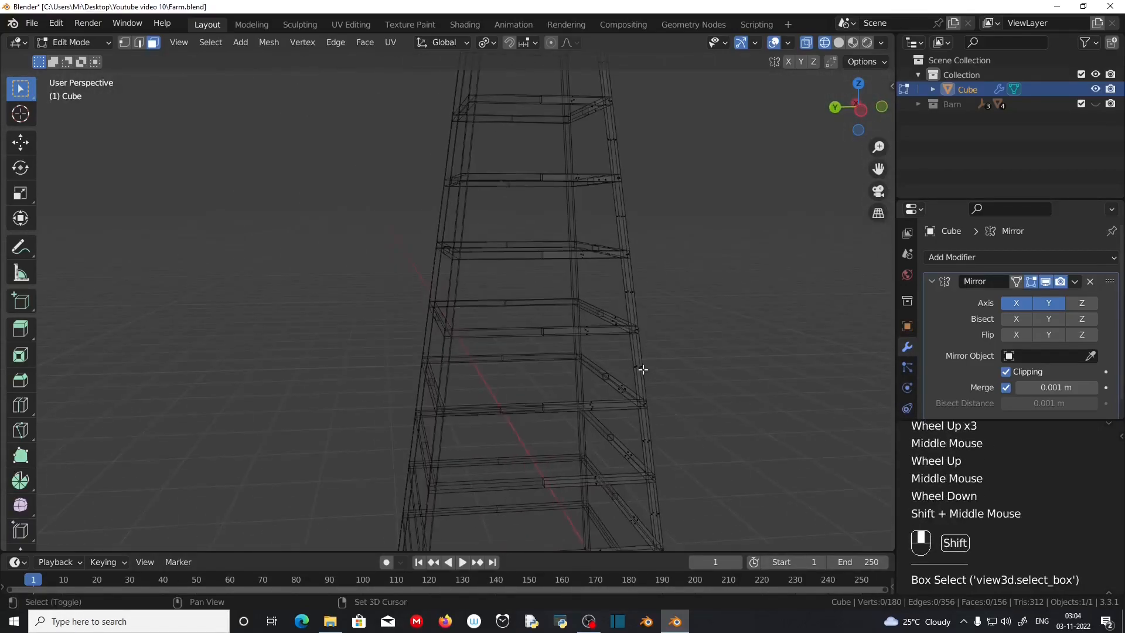
pyautogui.scroll(-1, 595, 384)
pyautogui.scroll(-1, 704, 346)
pyautogui.moveTo(705, 346)
pyautogui.mouseDown(button='middle')
pyautogui.moveTo(490, 377)
pyautogui.moveTo(557, 252)
pyautogui.moveTo(586, 334)
pyautogui.mouseUp(button='middle')
pyautogui.scroll(2, 490, 377)
# - Return to solid display and extrude the inner face of the topmost Y-direction rung along global X to the mirror centre
pyautogui.click(839, 43)
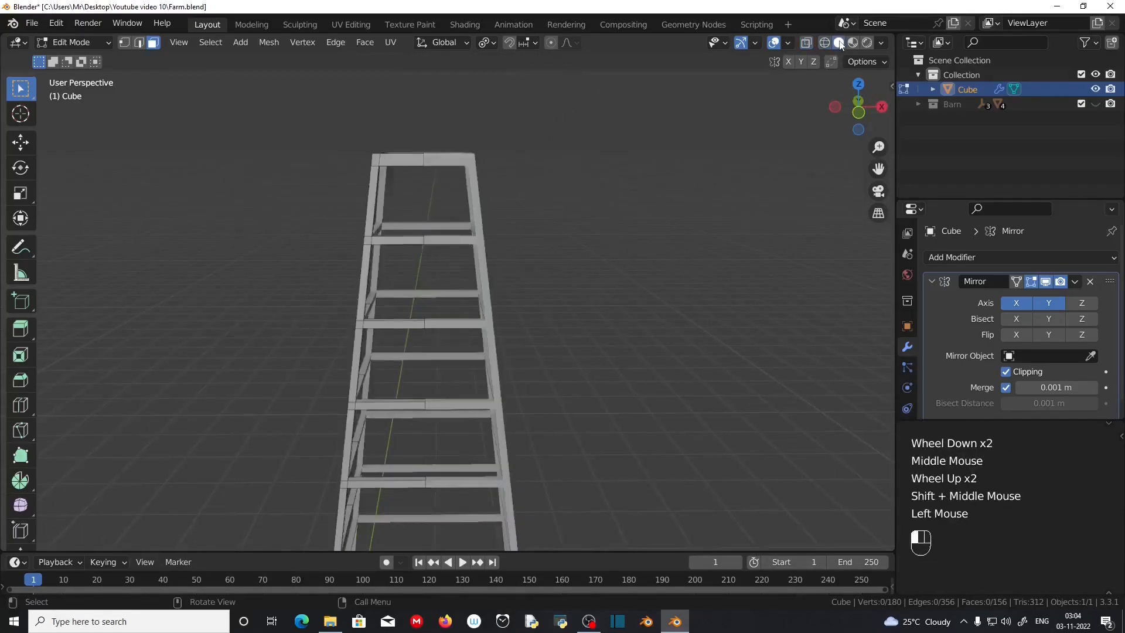
pyautogui.scroll(2, 606, 215)
pyautogui.keyDown('shift'); pyautogui.moveTo(606, 214); pyautogui.dragTo(354, 334, button='middle'); pyautogui.keyUp('shift')
pyautogui.click(315, 332)
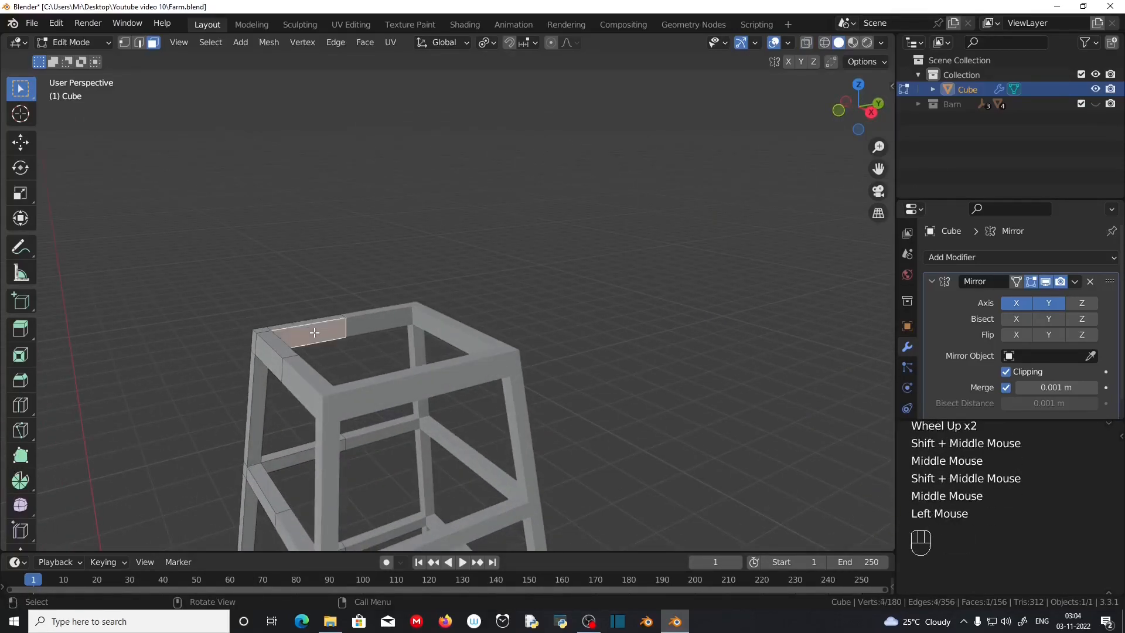
pyautogui.press('e')
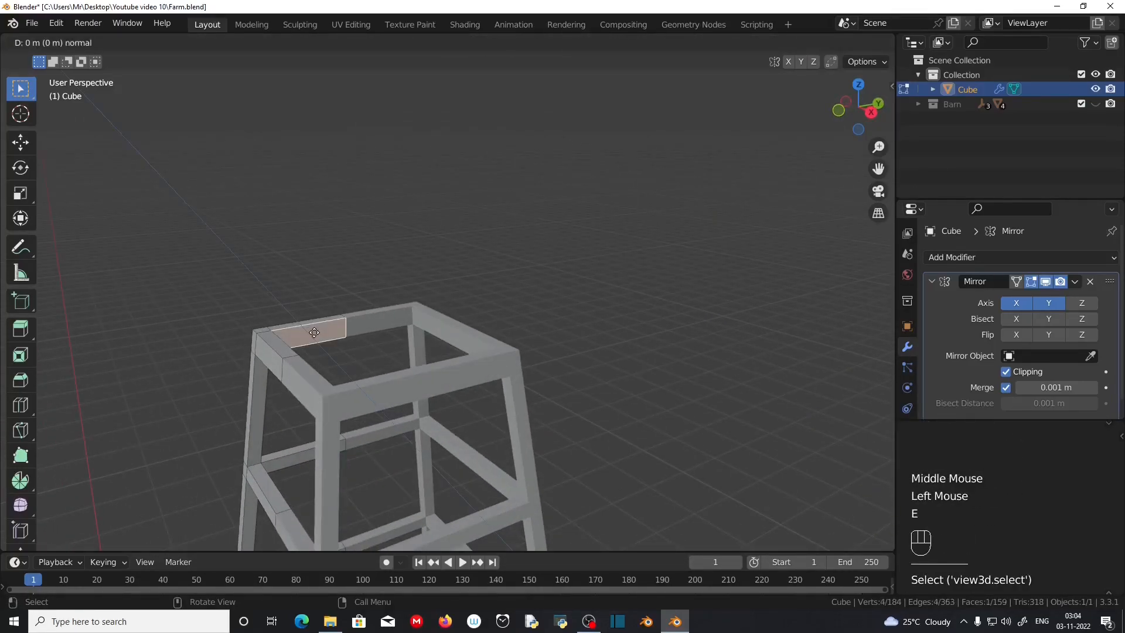
pyautogui.press('x')
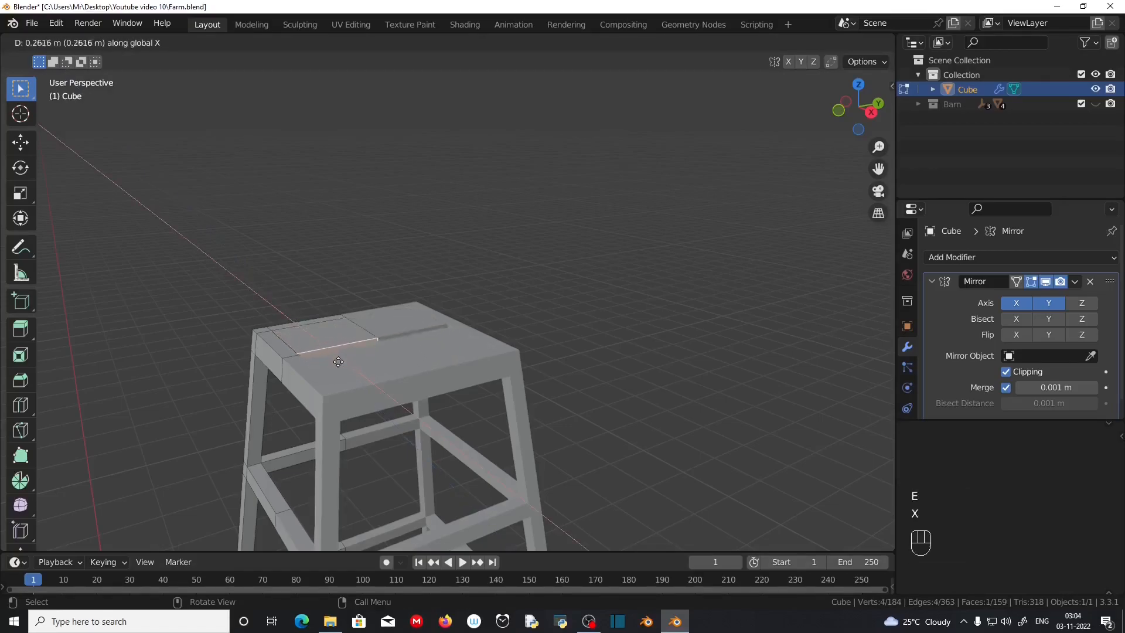
pyautogui.click(373, 392)
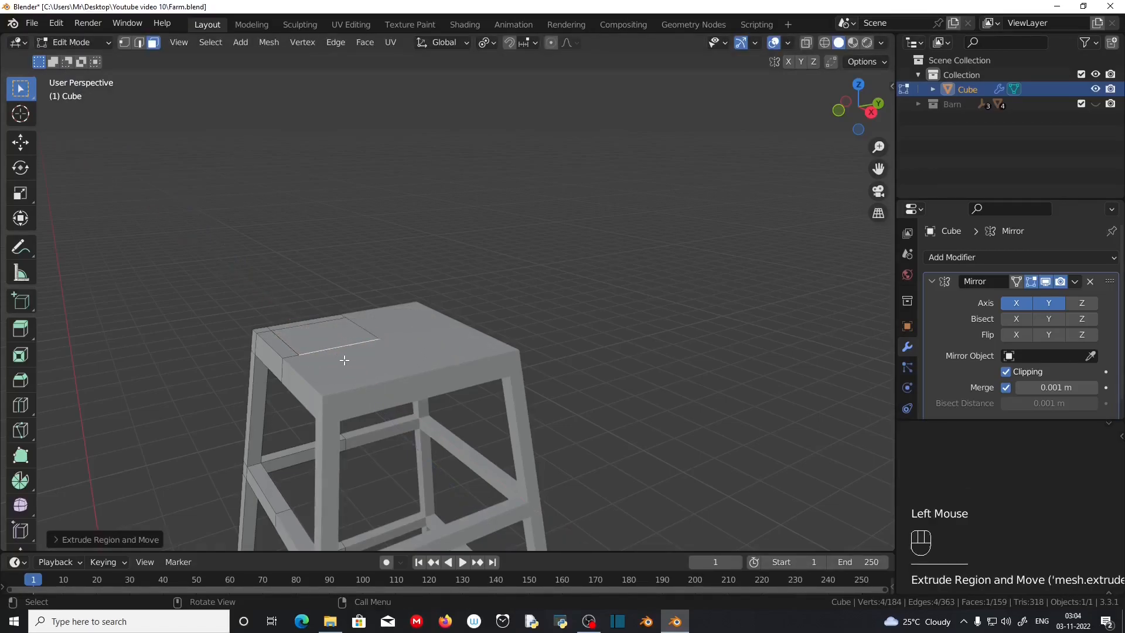
pyautogui.press('g')
pyautogui.press('x')
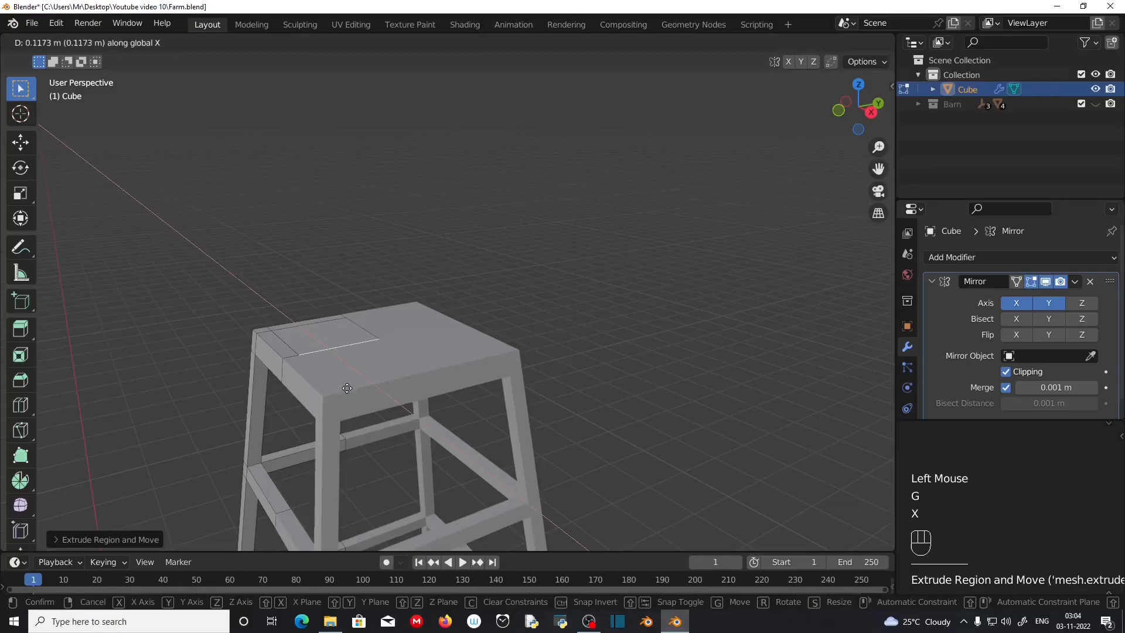
pyautogui.click(335, 368)
# - Delete the selected end face of the top slab extrusion at the mirror centre
pyautogui.scroll(2, 341, 370)
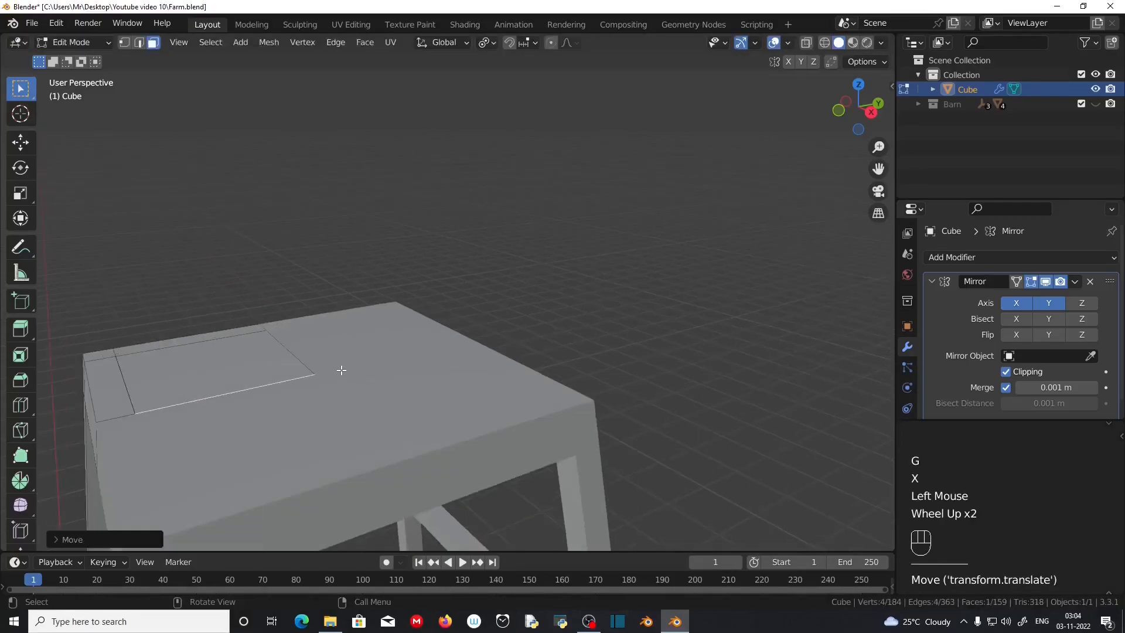
pyautogui.scroll(1, 233, 444)
pyautogui.moveTo(234, 444); pyautogui.dragTo(261, 433, button='middle')
pyautogui.press('x')
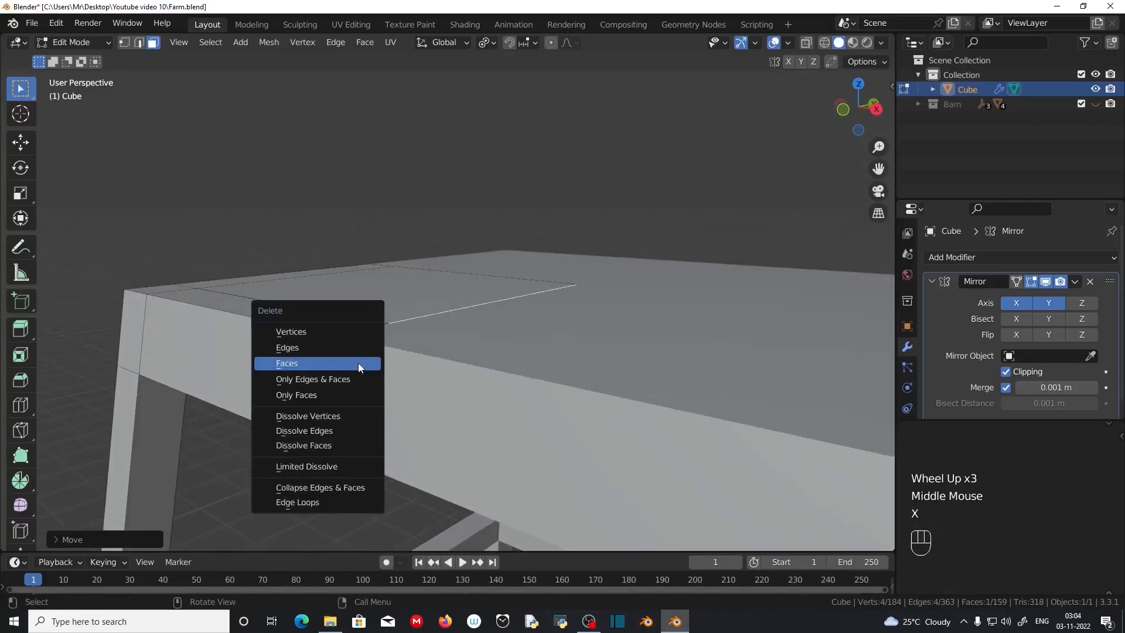
pyautogui.click(357, 363)
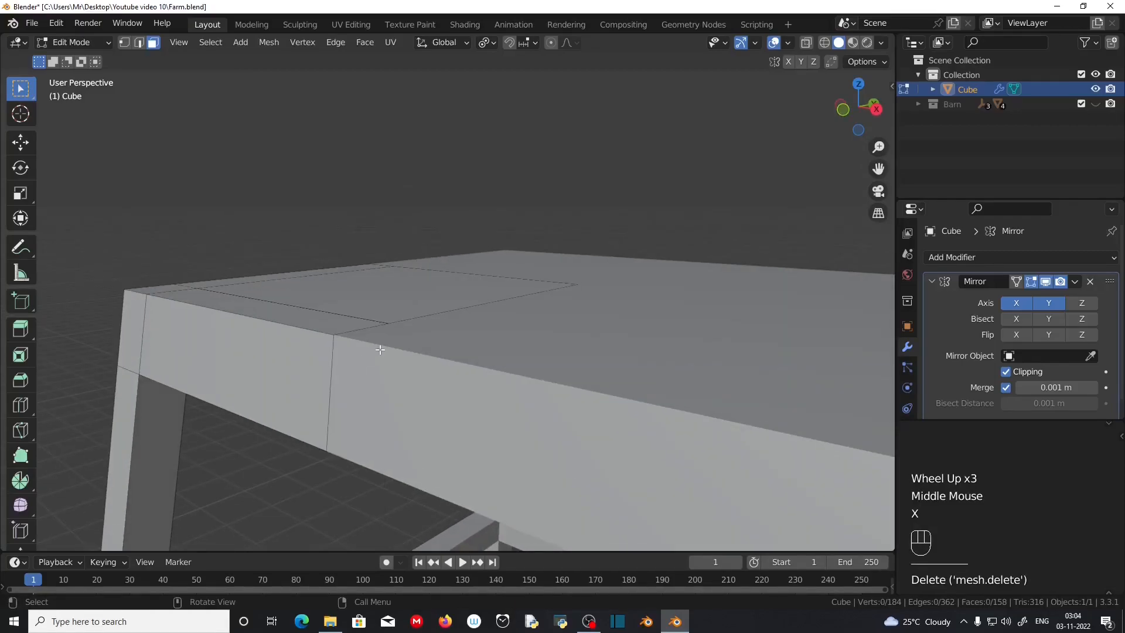
# - In wireframe display, select the whole mesh and merge its vertices by distance
pyautogui.click(823, 44)
pyautogui.moveTo(479, 369); pyautogui.dragTo(508, 379, button='middle')
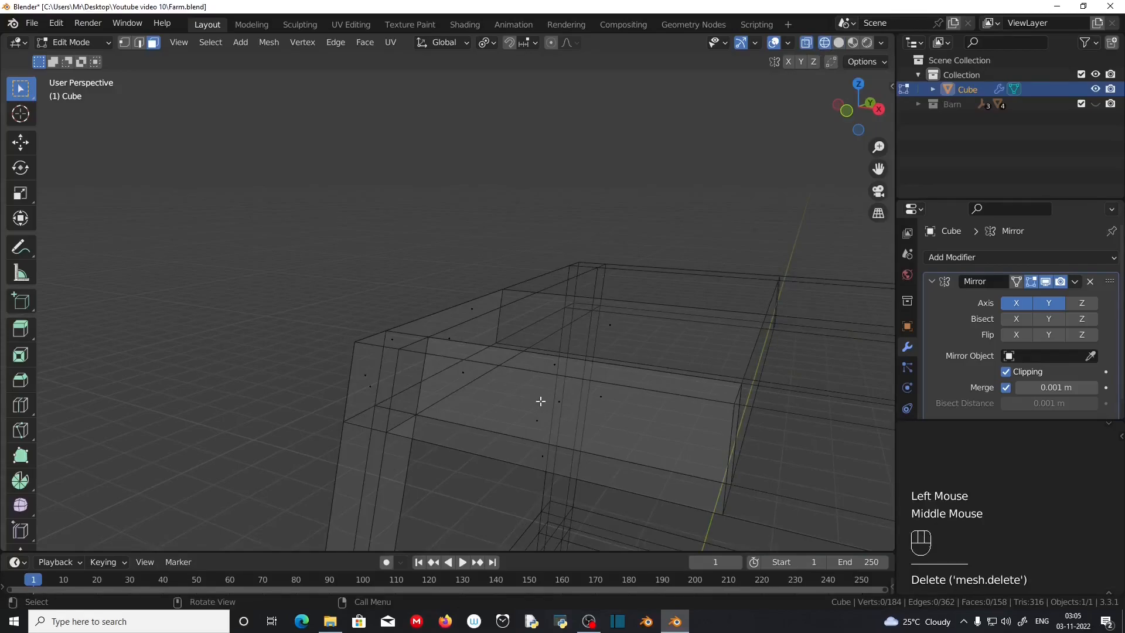
pyautogui.moveTo(563, 404); pyautogui.dragTo(531, 423, button='middle')
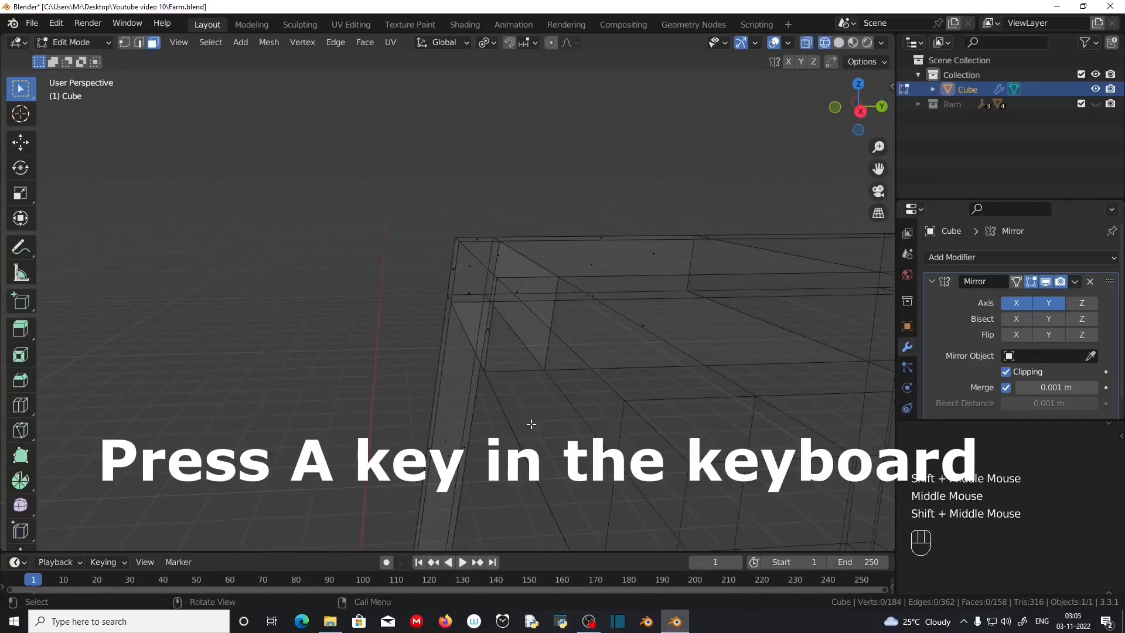
pyautogui.press('a')
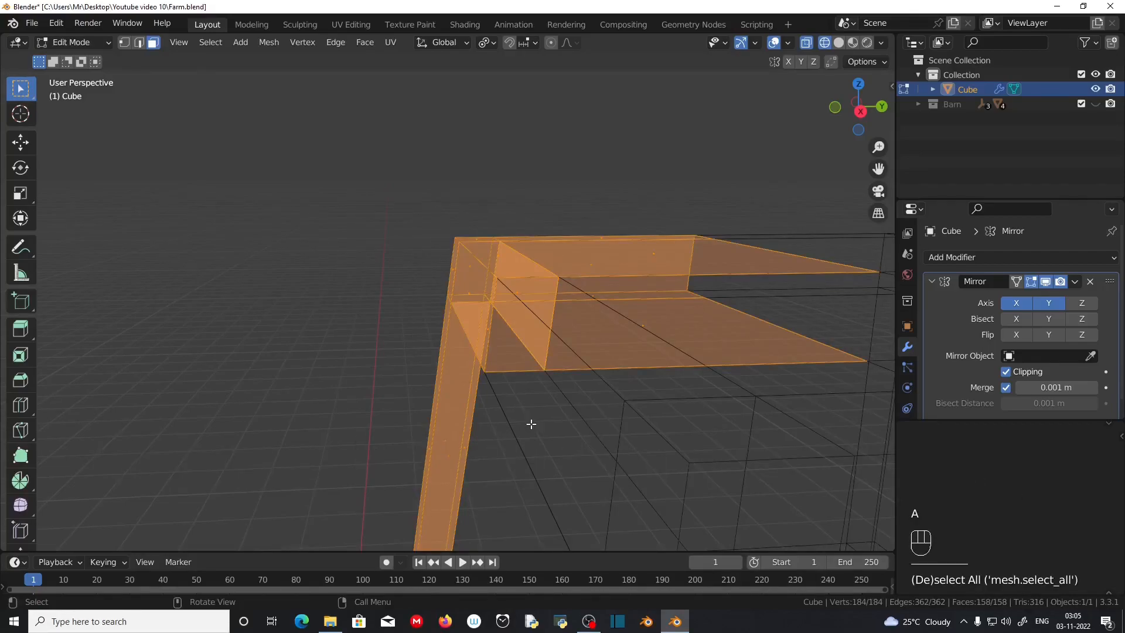
pyautogui.press('m')
pyautogui.click(495, 477)
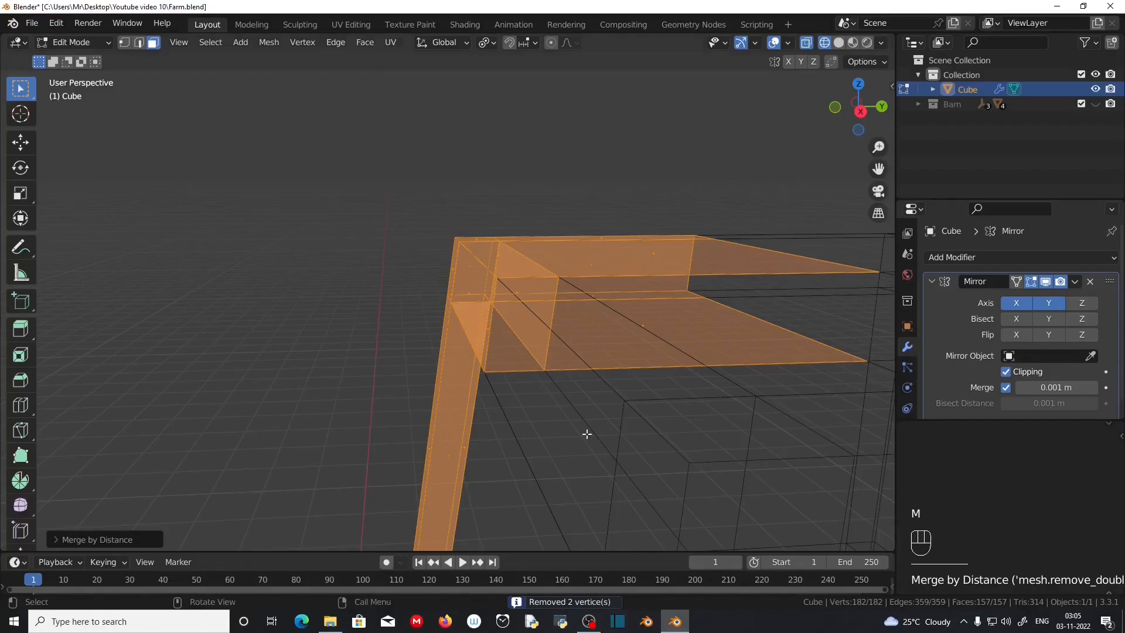
# - Clear the selection and delete the hidden vertical face inside the top slab, on the inner side of the X-direction rung
pyautogui.scroll(1, 581, 430)
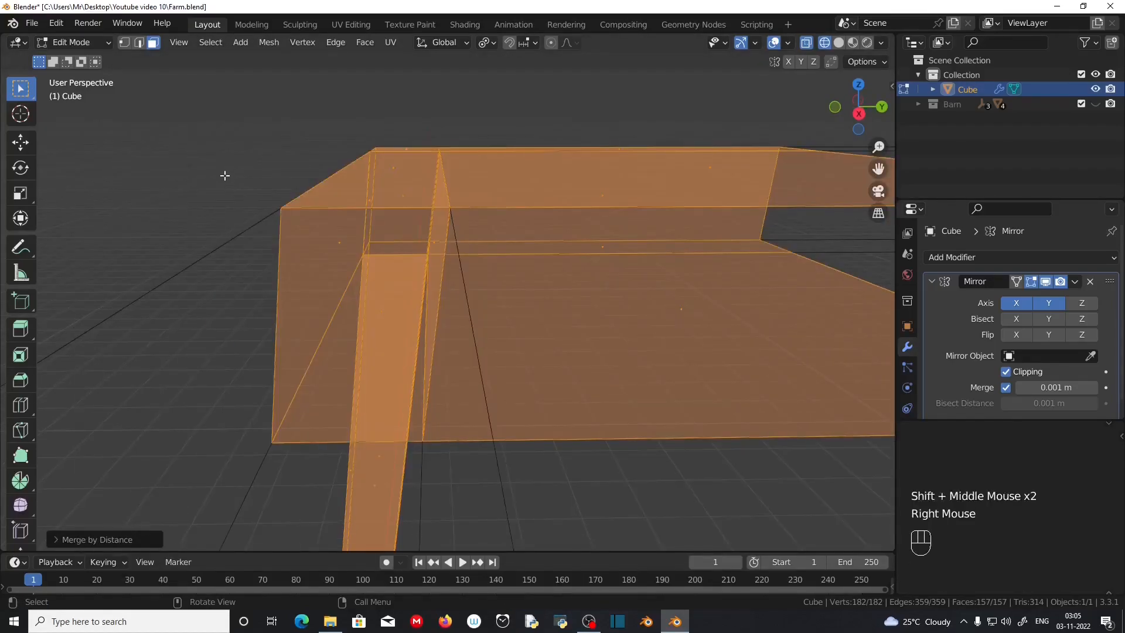
pyautogui.click(238, 223)
pyautogui.moveTo(364, 311); pyautogui.dragTo(352, 322, button='middle')
pyautogui.keyDown('shift'); pyautogui.moveTo(352, 322); pyautogui.dragTo(402, 364, button='middle'); pyautogui.keyUp('shift')
pyautogui.click(431, 233)
pyautogui.moveTo(459, 294); pyautogui.dragTo(335, 367, button='middle')
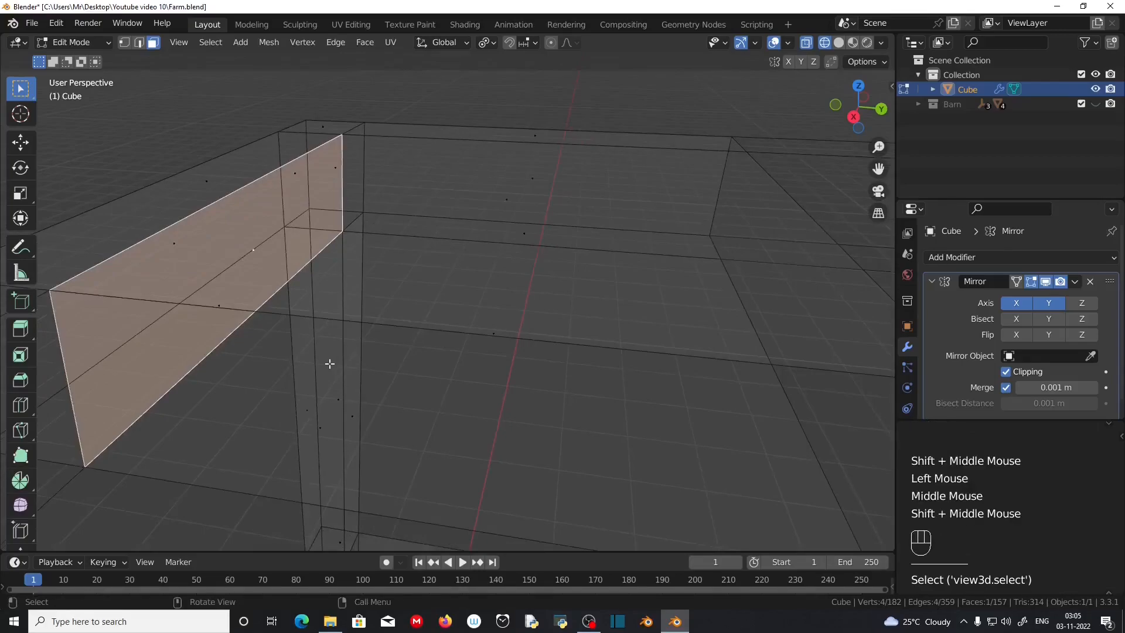
pyautogui.press('x')
pyautogui.click(310, 365)
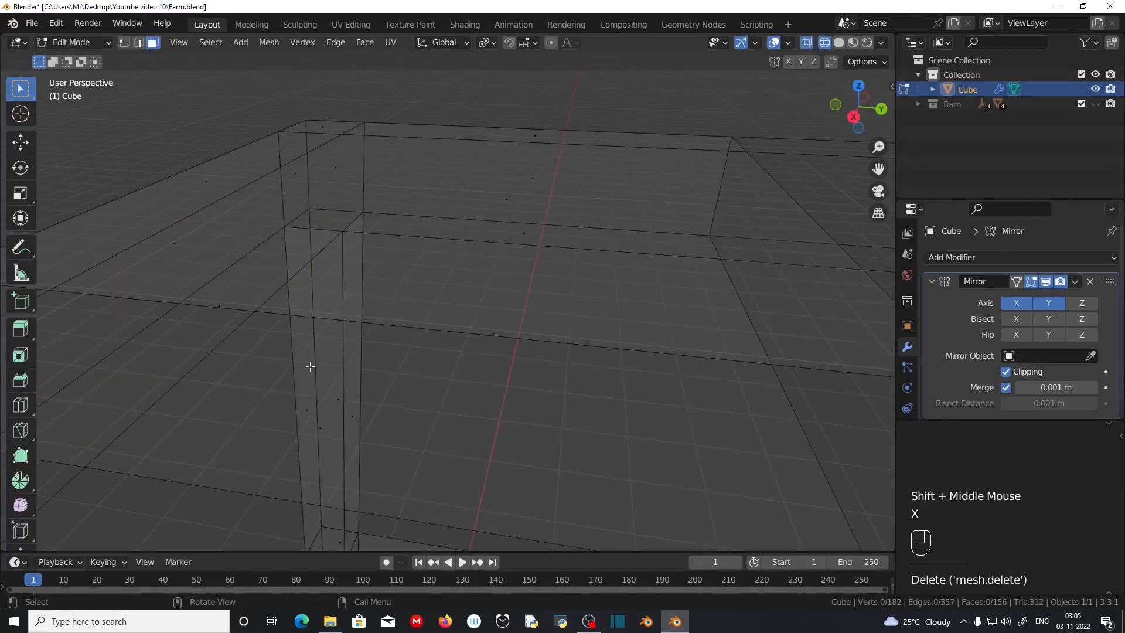
# - Return to solid display and examine the tower's top slab and rungs from several sides
pyautogui.scroll(-2, 434, 392)
pyautogui.moveTo(434, 392); pyautogui.dragTo(472, 389, button='middle')
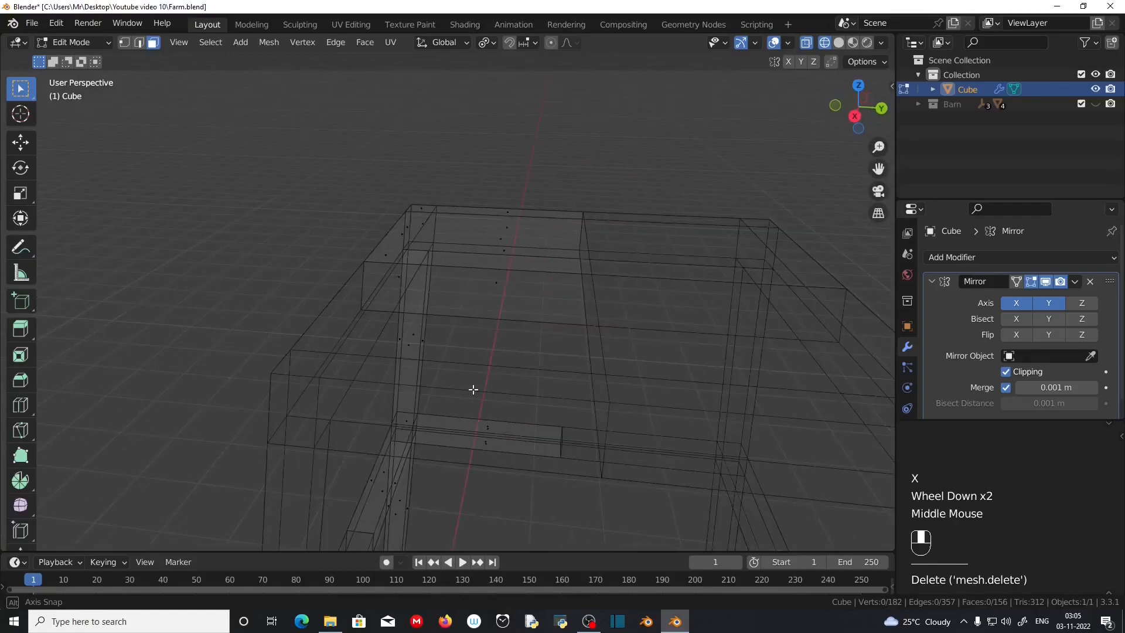
pyautogui.scroll(-1, 472, 389)
pyautogui.moveTo(385, 389); pyautogui.dragTo(460, 386, button='middle')
pyautogui.keyDown('shift'); pyautogui.moveTo(460, 385); pyautogui.dragTo(466, 340, button='middle'); pyautogui.keyUp('shift')
pyautogui.click(838, 42)
pyautogui.scroll(-2, 498, 252)
pyautogui.moveTo(498, 252); pyautogui.dragTo(592, 319, button='middle')
pyautogui.scroll(-2, 498, 248)
pyautogui.scroll(-1, 680, 409)
pyautogui.moveTo(680, 410); pyautogui.dragTo(449, 414, button='middle')
pyautogui.keyDown('shift'); pyautogui.moveTo(736, 371); pyautogui.dragTo(635, 414, button='middle'); pyautogui.keyUp('shift')
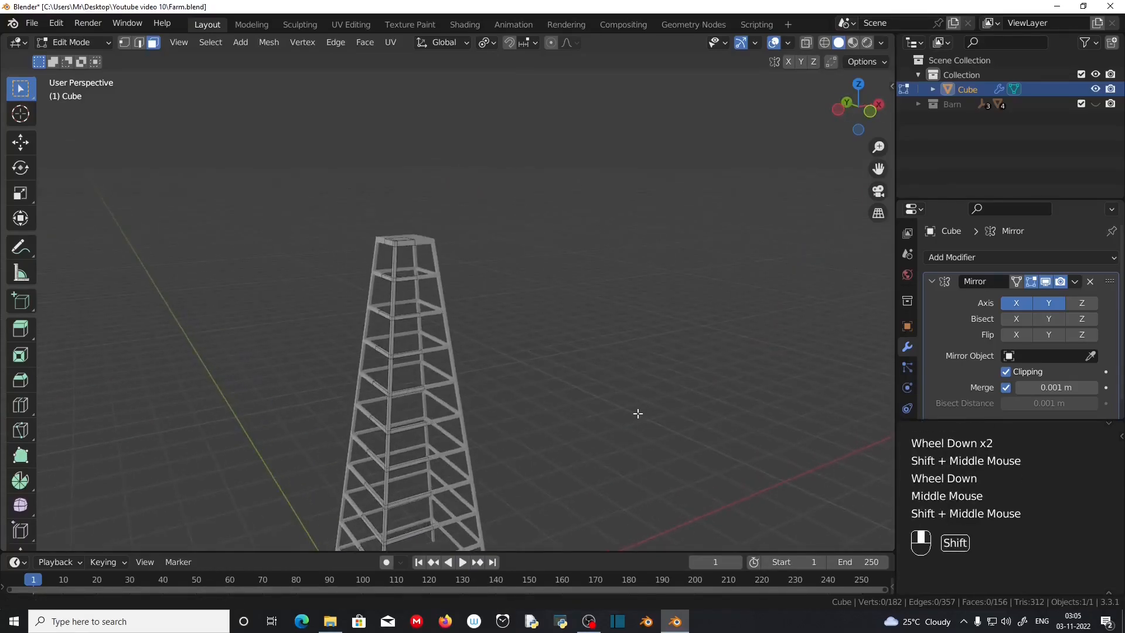
# - In vertex selection mode, snap the 3D cursor to the centre vertex of the tower's top slab
pyautogui.scroll(1, 469, 420)
pyautogui.moveTo(469, 420); pyautogui.dragTo(635, 434, button='middle')
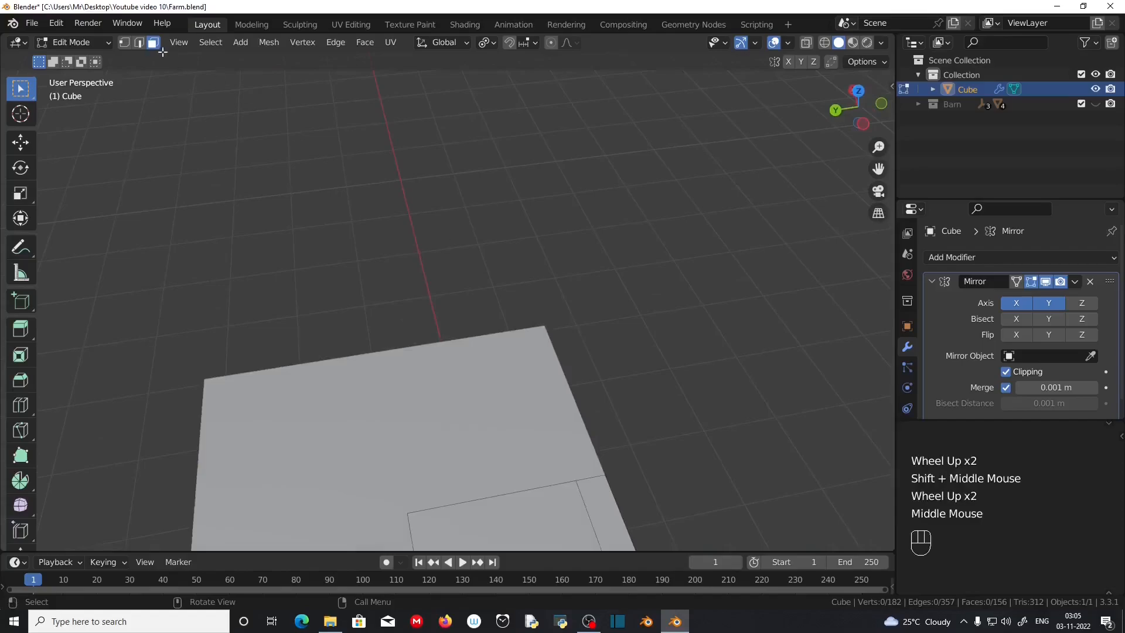
pyautogui.click(125, 42)
pyautogui.keyDown('shift'); pyautogui.moveTo(516, 385); pyautogui.dragTo(527, 304, button='middle'); pyautogui.keyUp('shift')
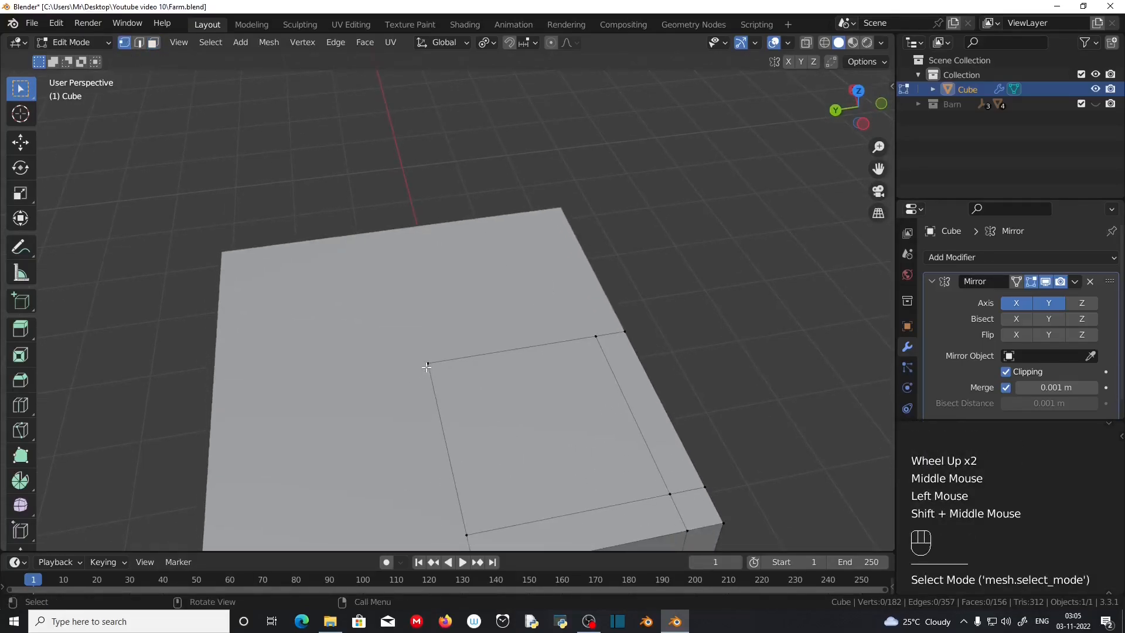
pyautogui.click(549, 296)
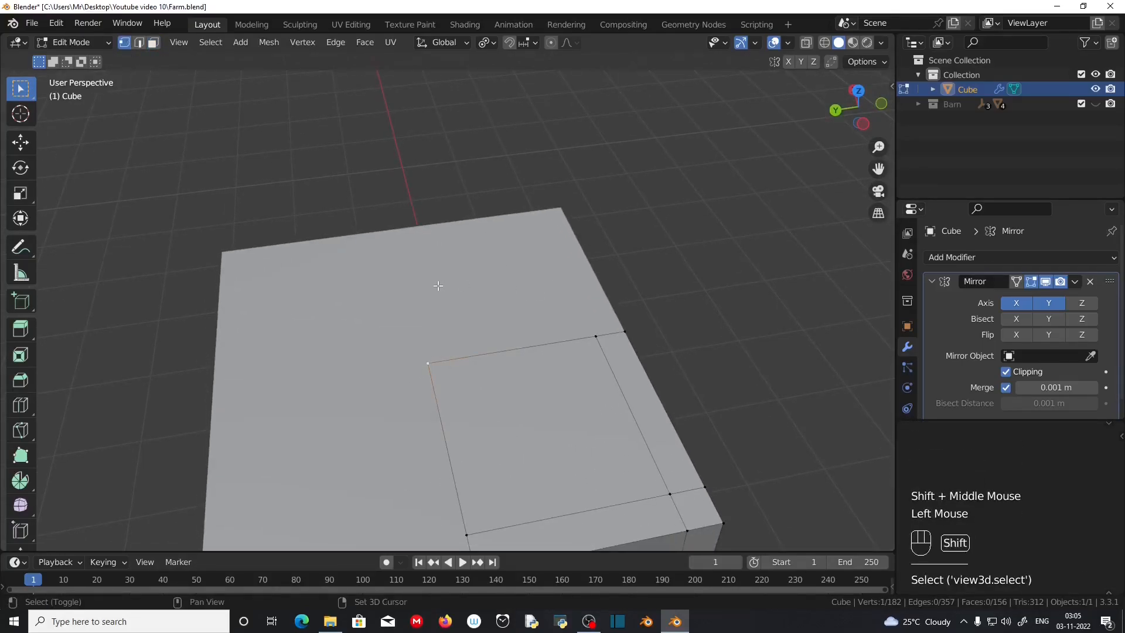
pyautogui.hotkey('shift', 's')
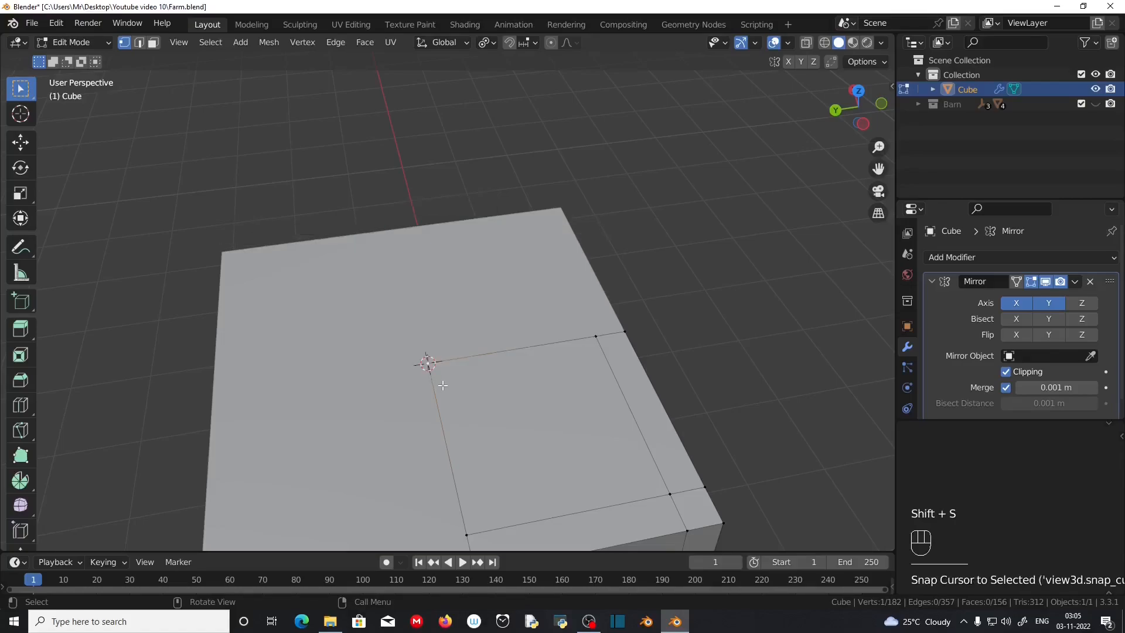
pyautogui.scroll(2, 430, 378)
pyautogui.moveTo(430, 378); pyautogui.dragTo(430, 375, button='middle')
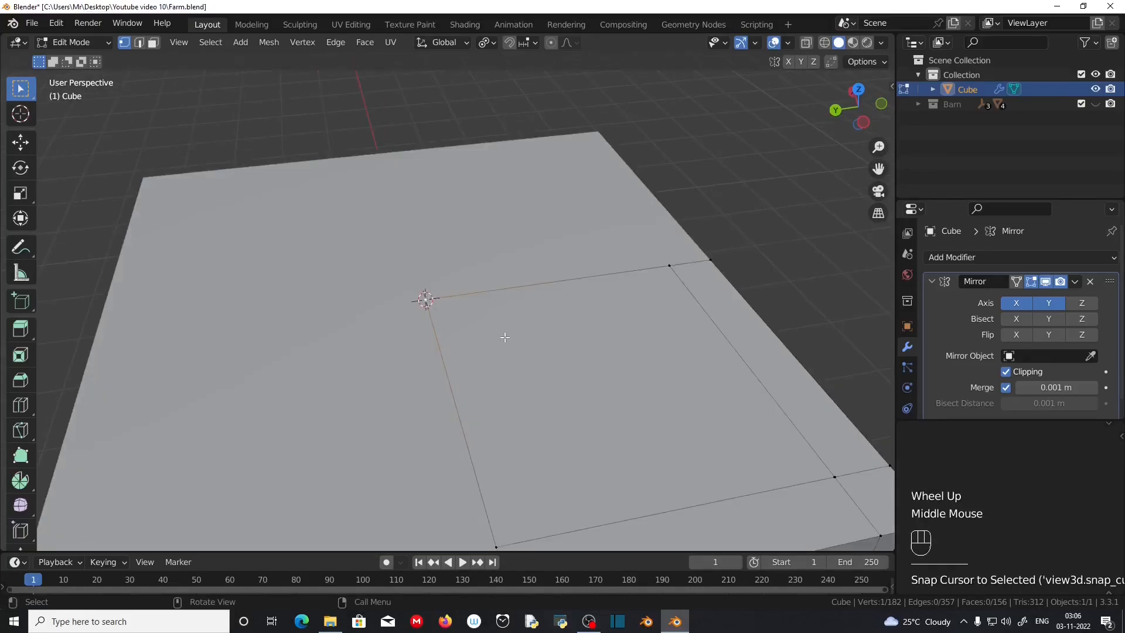
# - Leave mesh editing and add a new cube at the 3D cursor on the tower's top slab
pyautogui.scroll(-2, 505, 338)
pyautogui.scroll(-2, 504, 365)
pyautogui.keyDown('shift'); pyautogui.moveTo(559, 261); pyautogui.dragTo(564, 283, button='middle'); pyautogui.keyUp('shift')
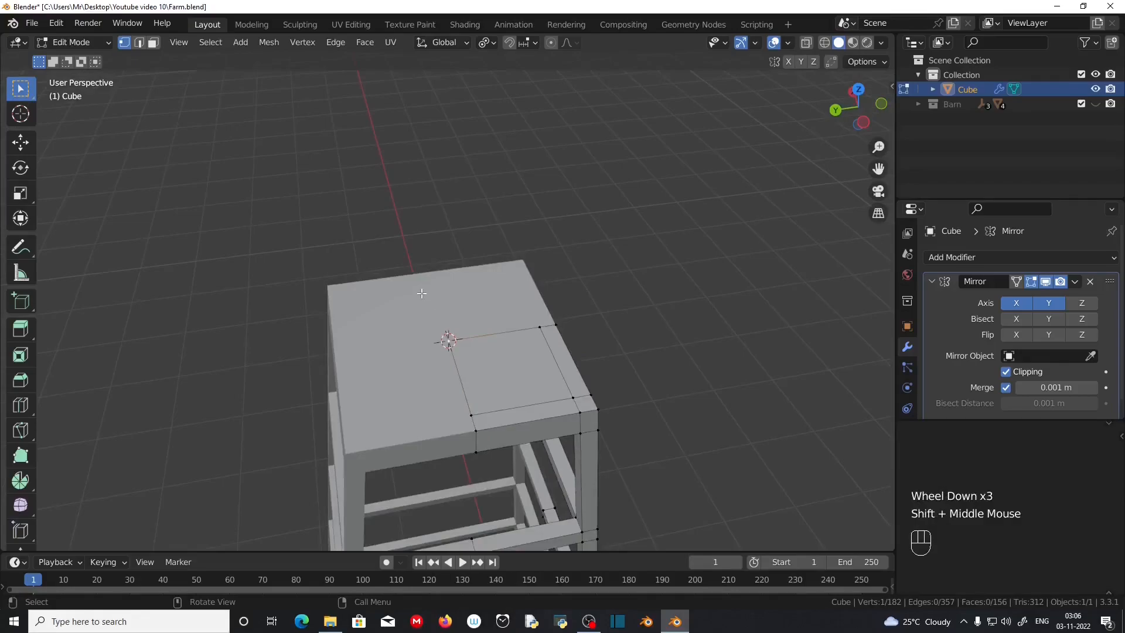
pyautogui.scroll(2, 498, 338)
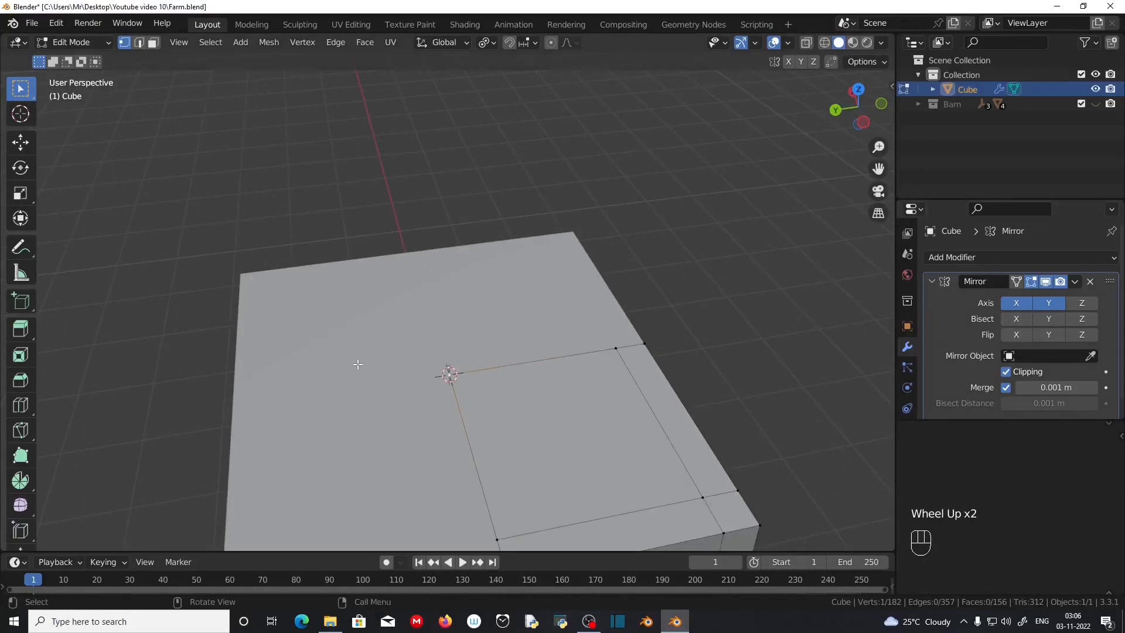
pyautogui.scroll(-2, 499, 389)
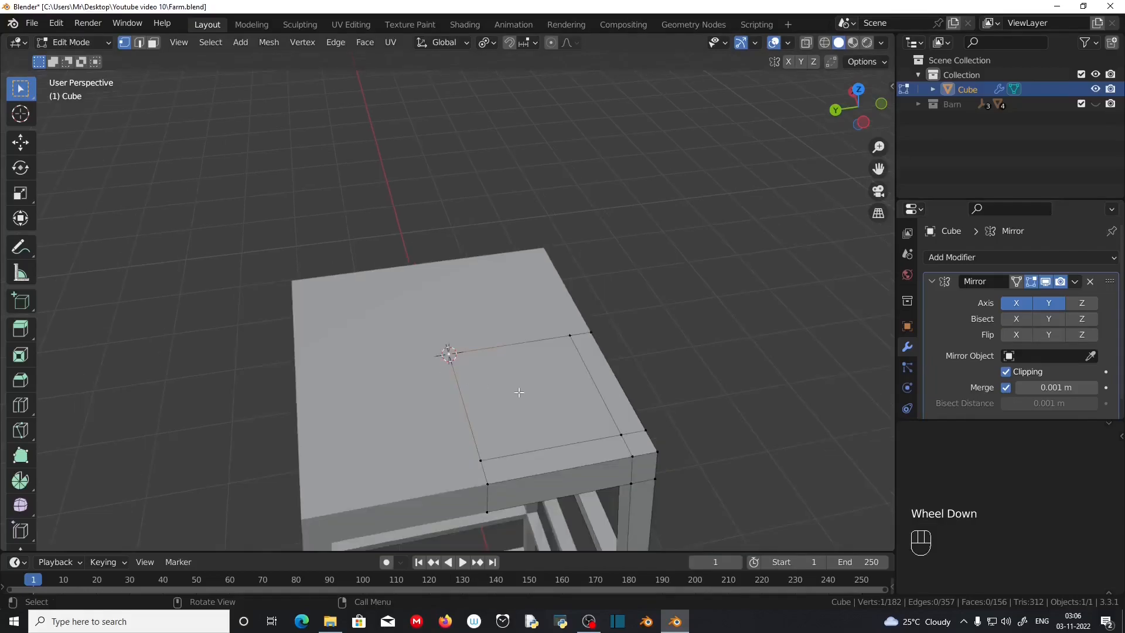
pyautogui.scroll(3, 420, 335)
pyautogui.press('Tab')
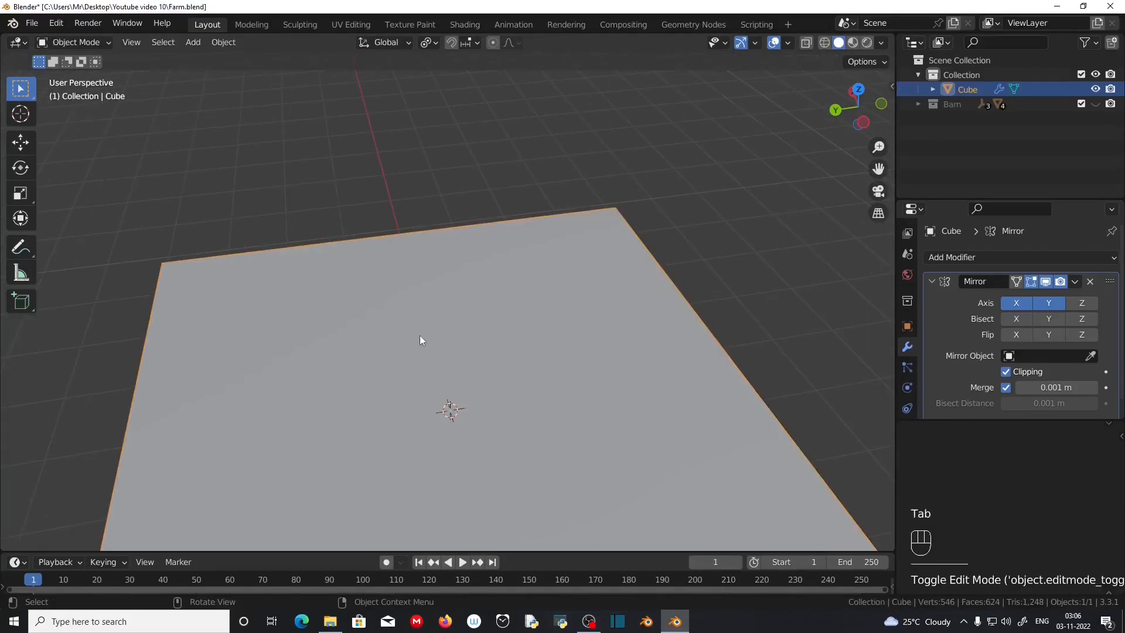
pyautogui.scroll(-2, 420, 342)
pyautogui.scroll(1, 451, 384)
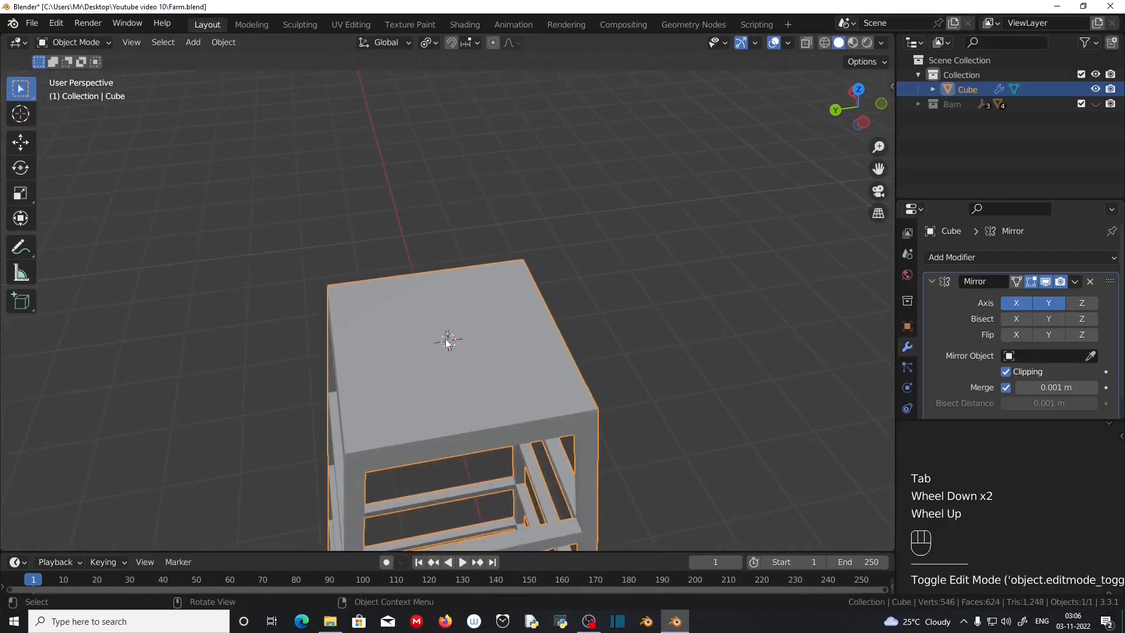
pyautogui.hotkey('shift', 'a')
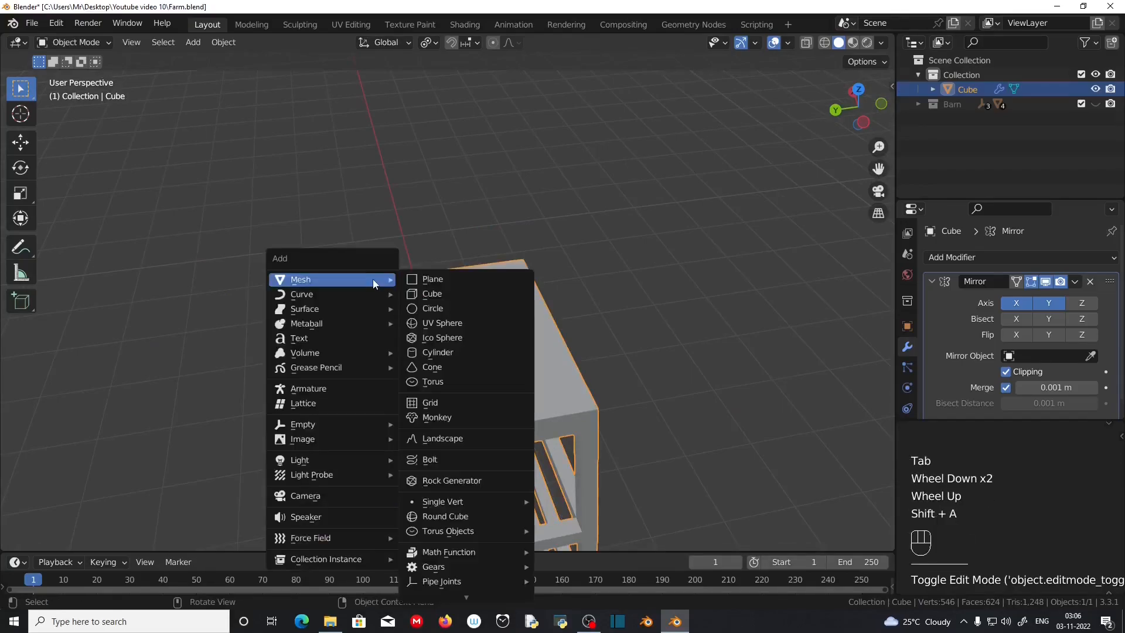
pyautogui.click(443, 295)
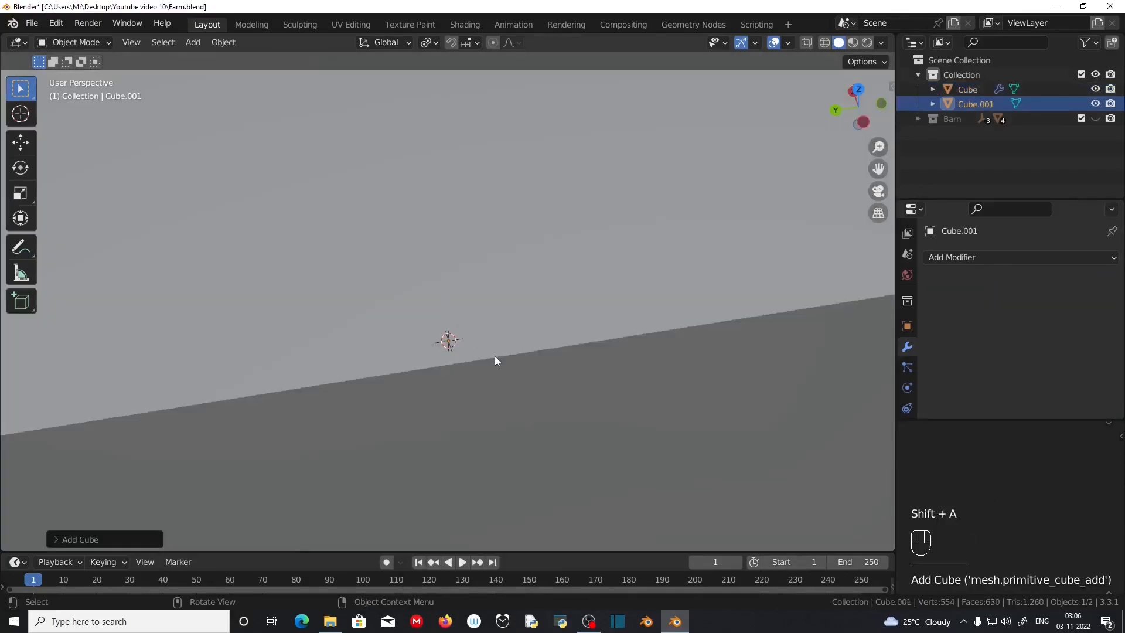
# - Set the new cube's X, Y and Z dimensions to 0.05 m and apply its scale
pyautogui.scroll(-2, 522, 390)
pyautogui.press('n')
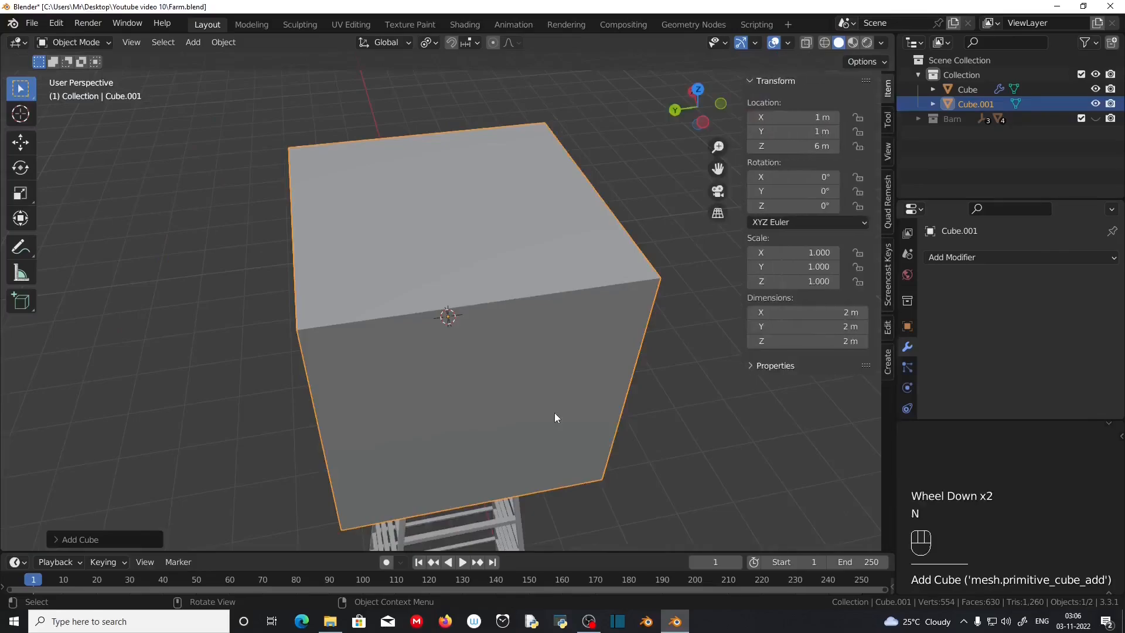
pyautogui.click(787, 313)
pyautogui.moveTo(786, 312); pyautogui.dragTo(787, 341)
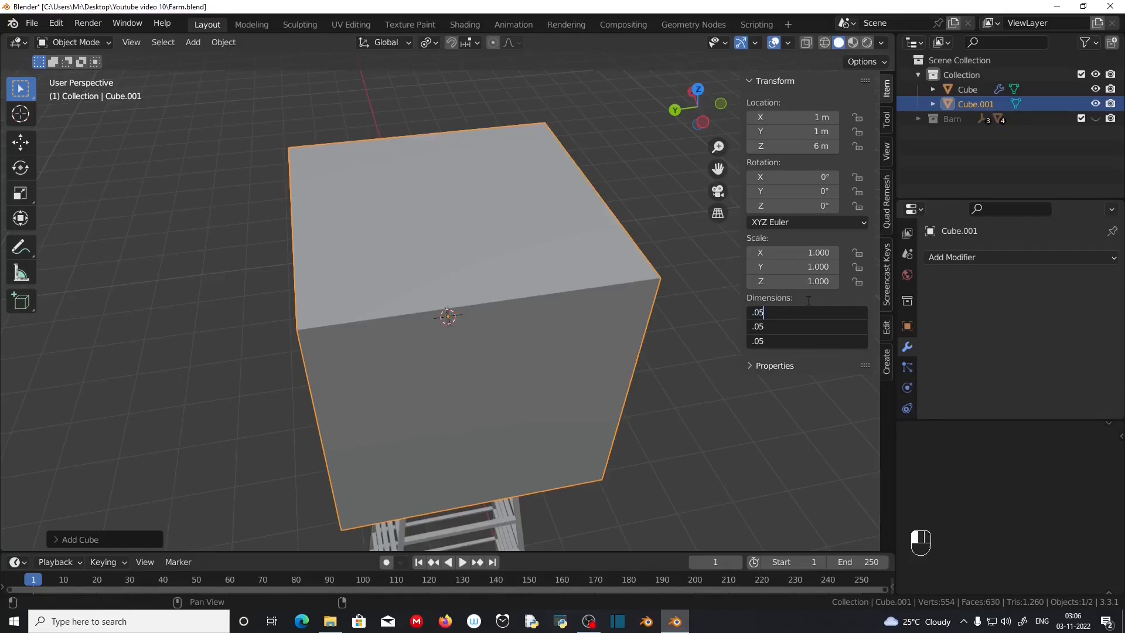
pyautogui.write('.05')
pyautogui.press('Return')
pyautogui.scroll(4, 599, 338)
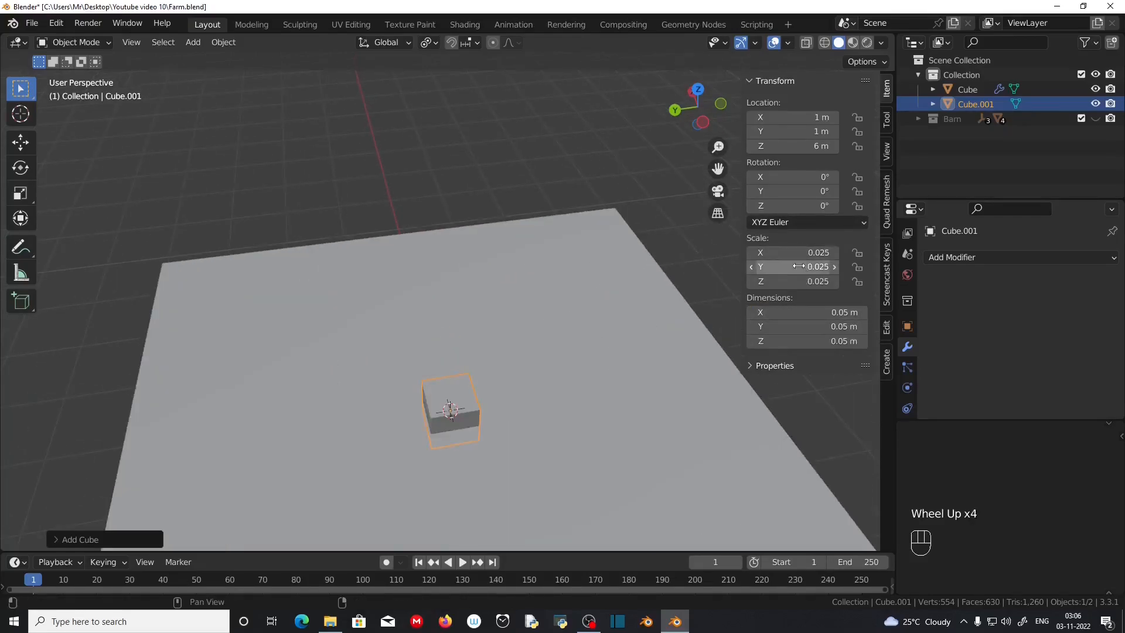
pyautogui.hotkey('ctrl', 'a')
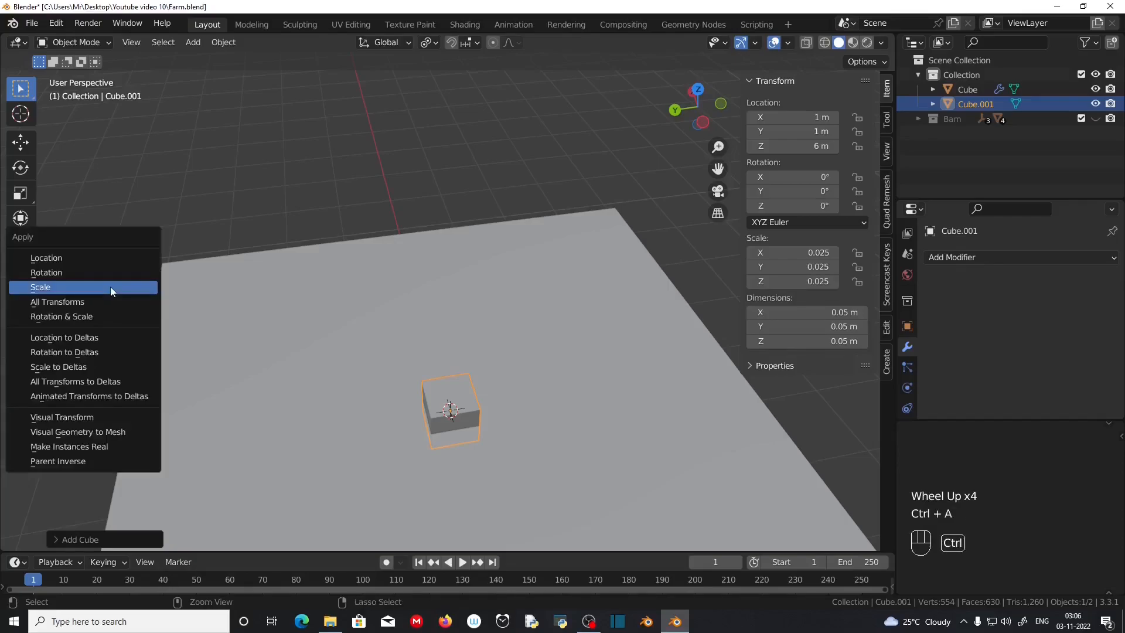
pyautogui.click(110, 290)
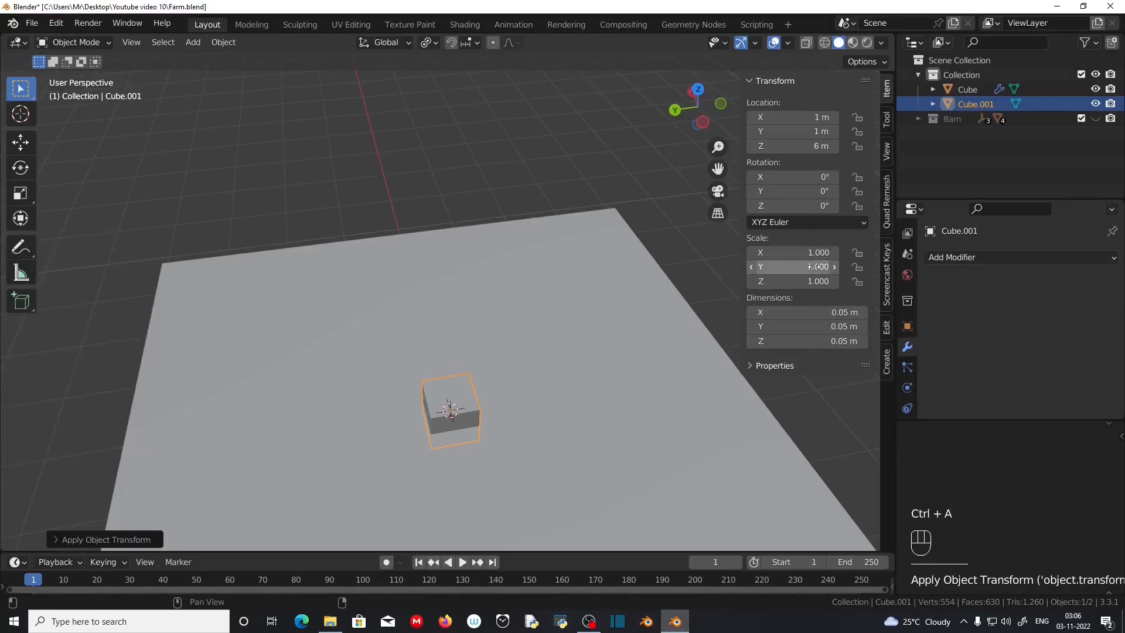
# - Hide the transform values and raise the small cube straight up along Z, clear of the top slab
pyautogui.scroll(1, 500, 424)
pyautogui.moveTo(498, 420); pyautogui.dragTo(478, 360, button='middle')
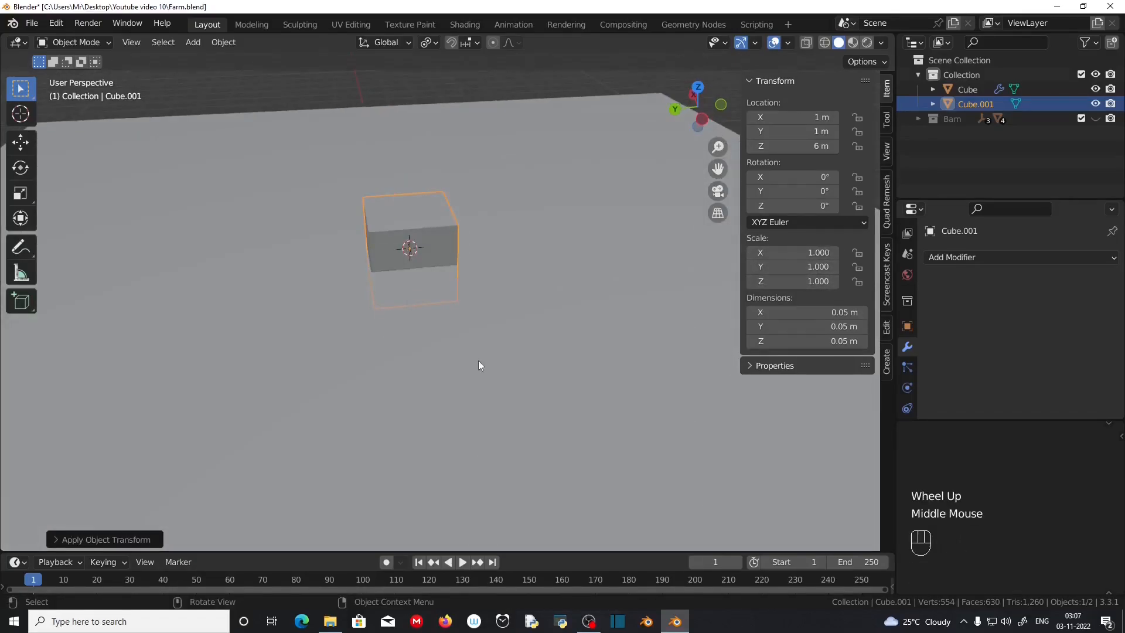
pyautogui.press('n')
pyautogui.scroll(-2, 503, 388)
pyautogui.scroll(-1, 502, 388)
pyautogui.press('g')
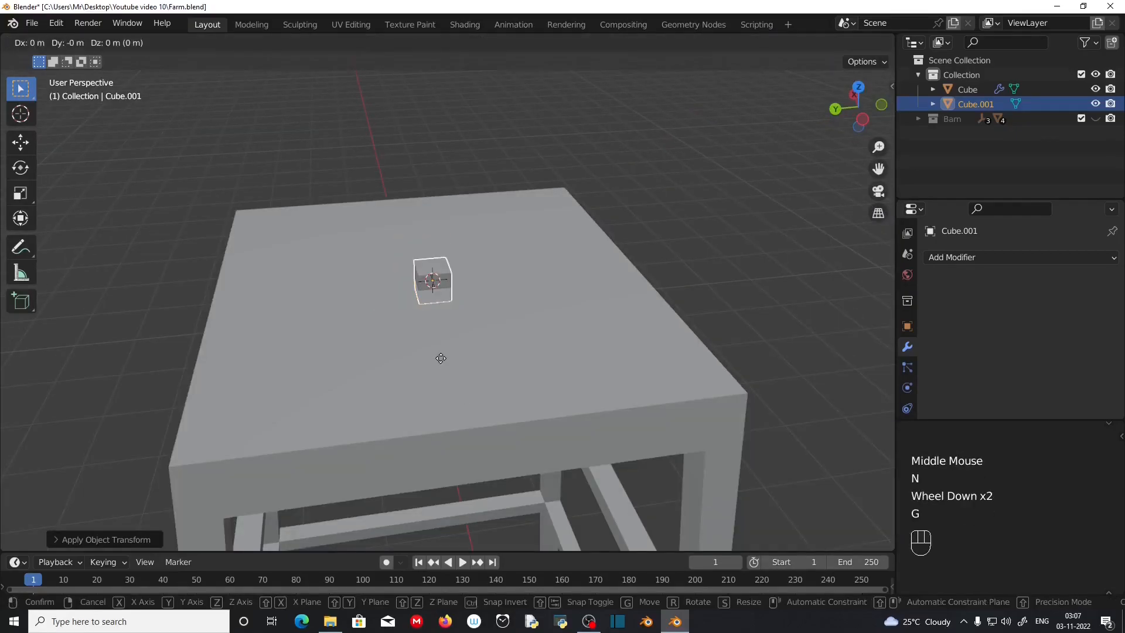
pyautogui.press('z')
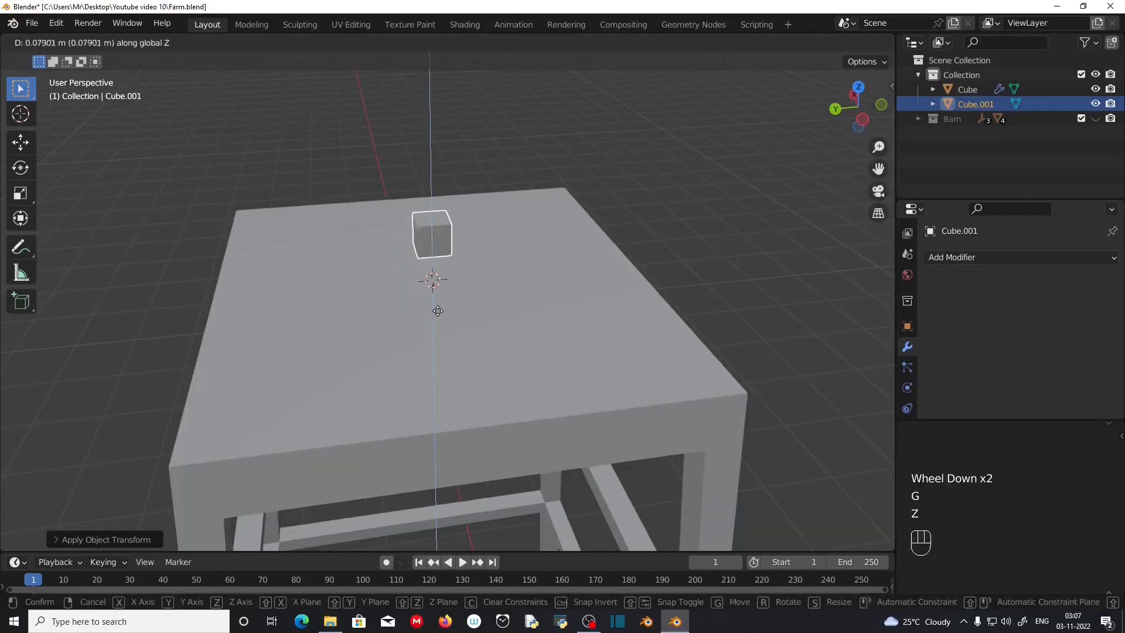
pyautogui.click(435, 249)
# - Edit the small cube and lower its bottom face along Z onto the slab's top surface, using Face Project snapping
pyautogui.press('Tab')
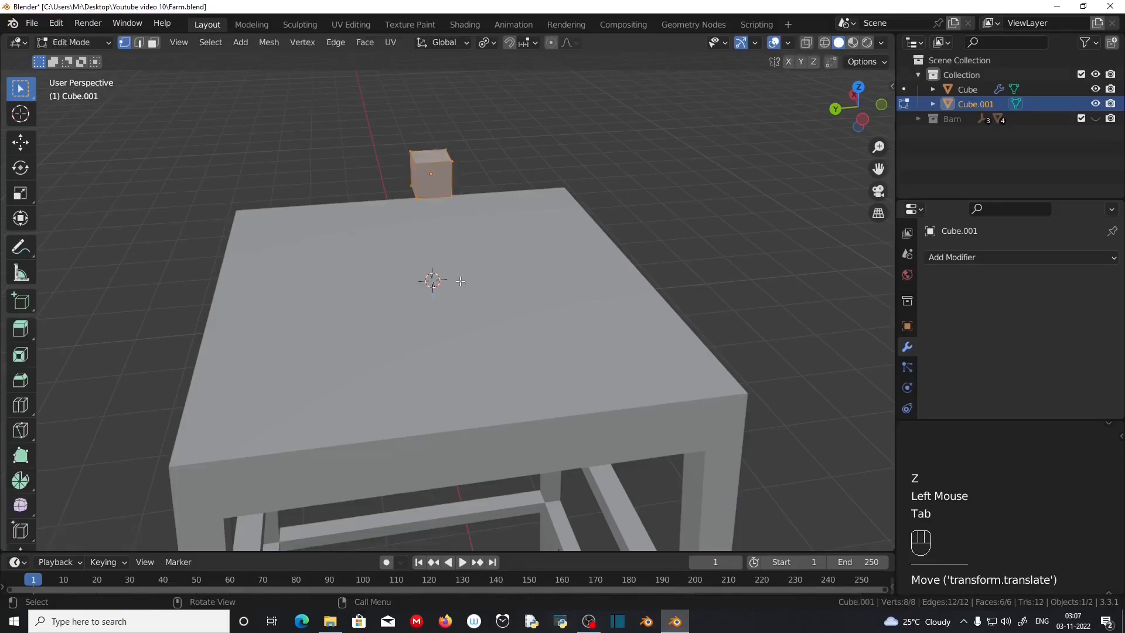
pyautogui.click(153, 42)
pyautogui.moveTo(484, 316); pyautogui.dragTo(477, 287, button='middle')
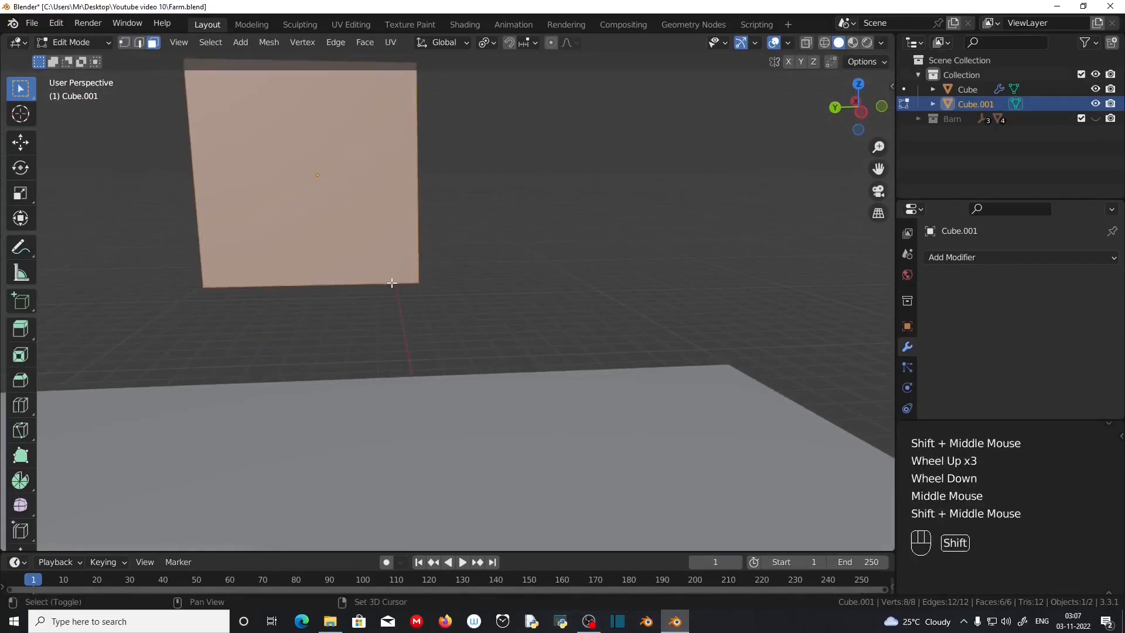
pyautogui.moveTo(385, 270); pyautogui.dragTo(381, 291, button='middle')
pyautogui.click(316, 157)
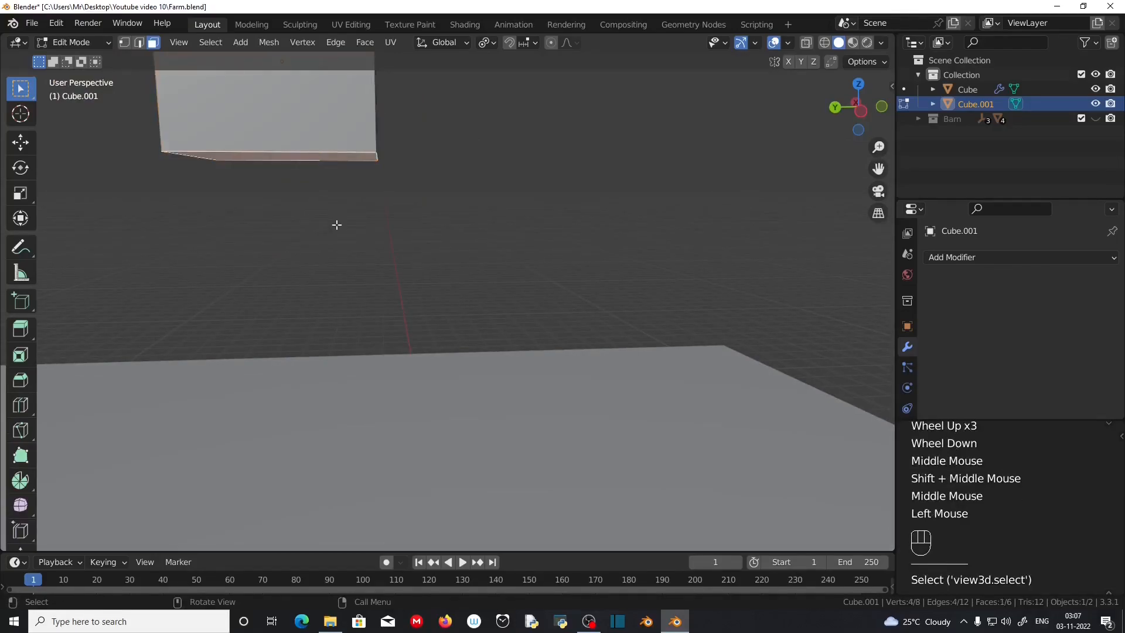
pyautogui.scroll(-2, 336, 226)
pyautogui.click(507, 43)
pyautogui.click(527, 42)
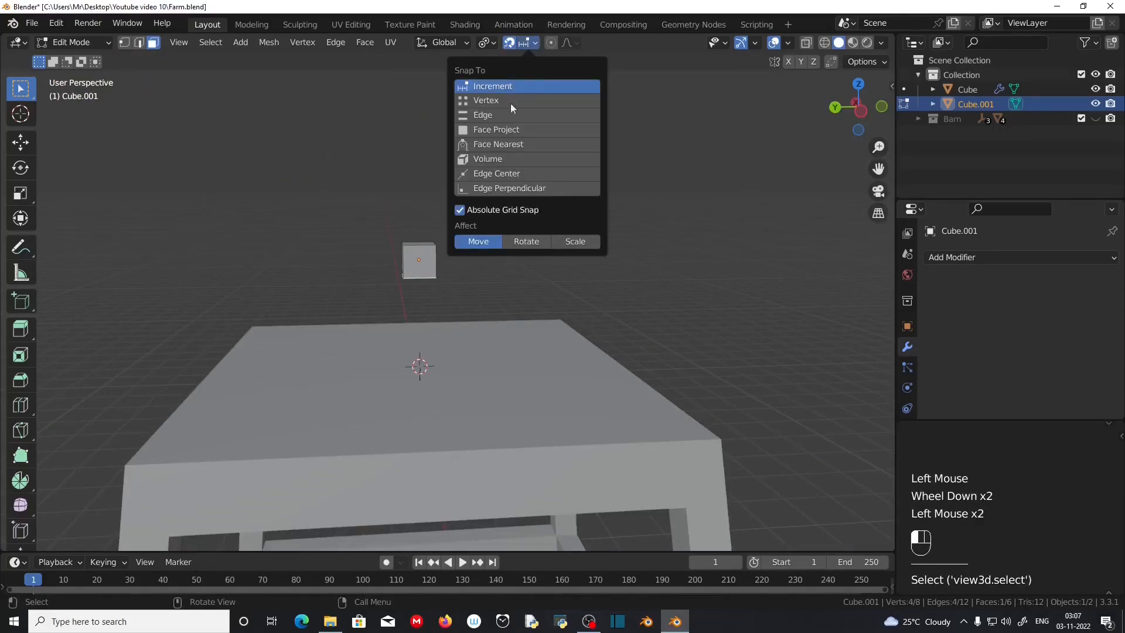
pyautogui.click(501, 130)
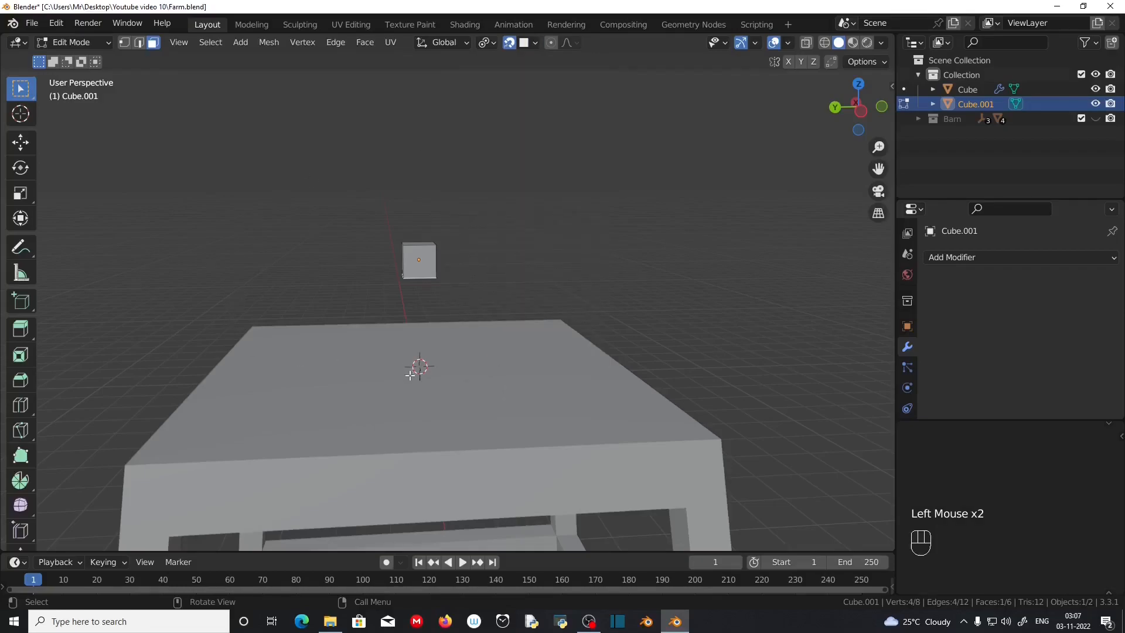
pyautogui.press('g')
pyautogui.press('z')
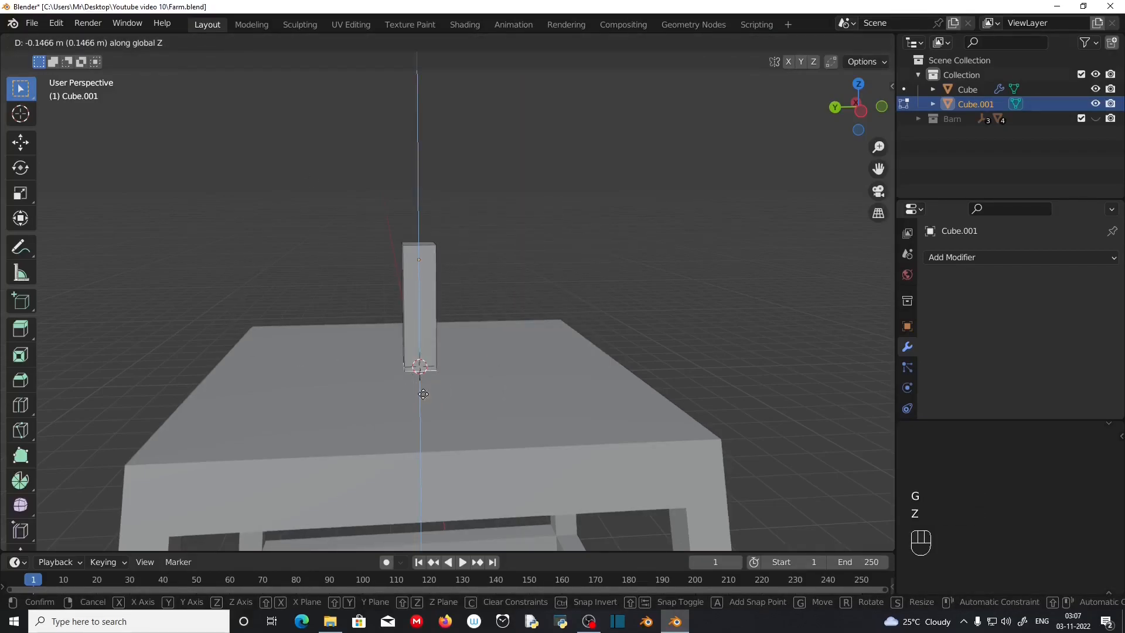
pyautogui.click(427, 394)
# - Delete the post's bottom face where it rests on the slab
pyautogui.scroll(2, 428, 394)
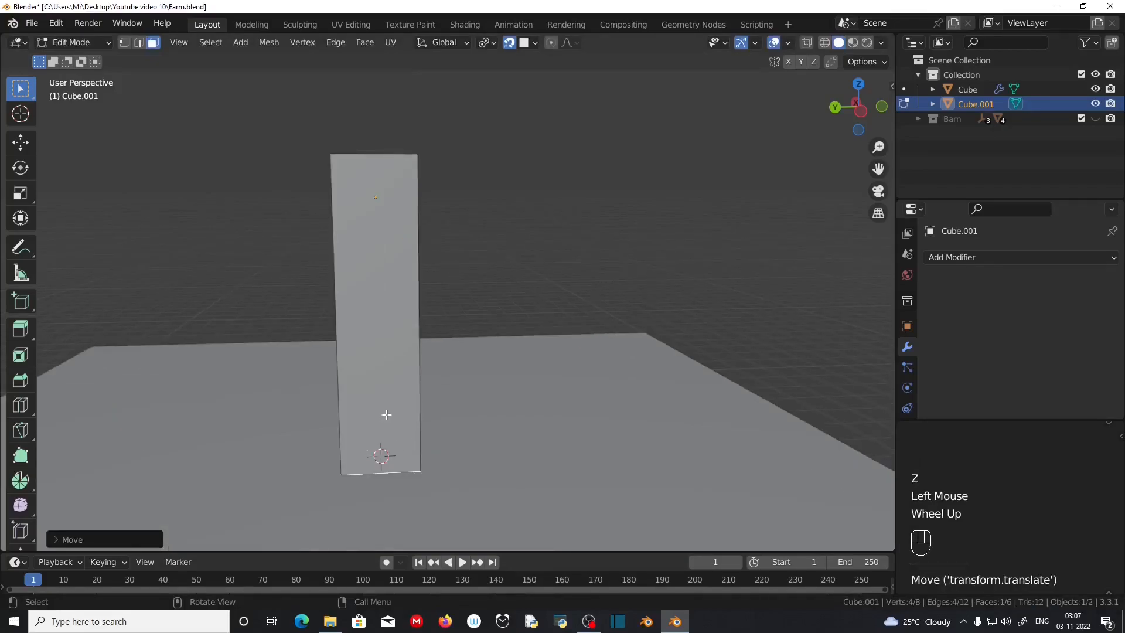
pyautogui.scroll(-2, 394, 495)
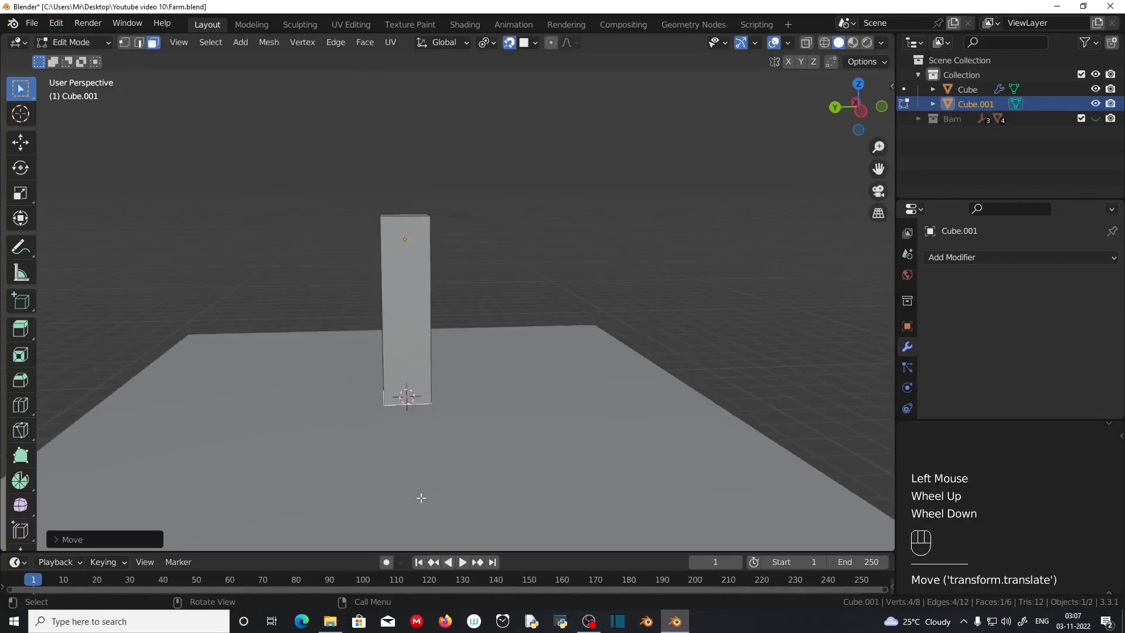
pyautogui.press('x')
pyautogui.click(391, 461)
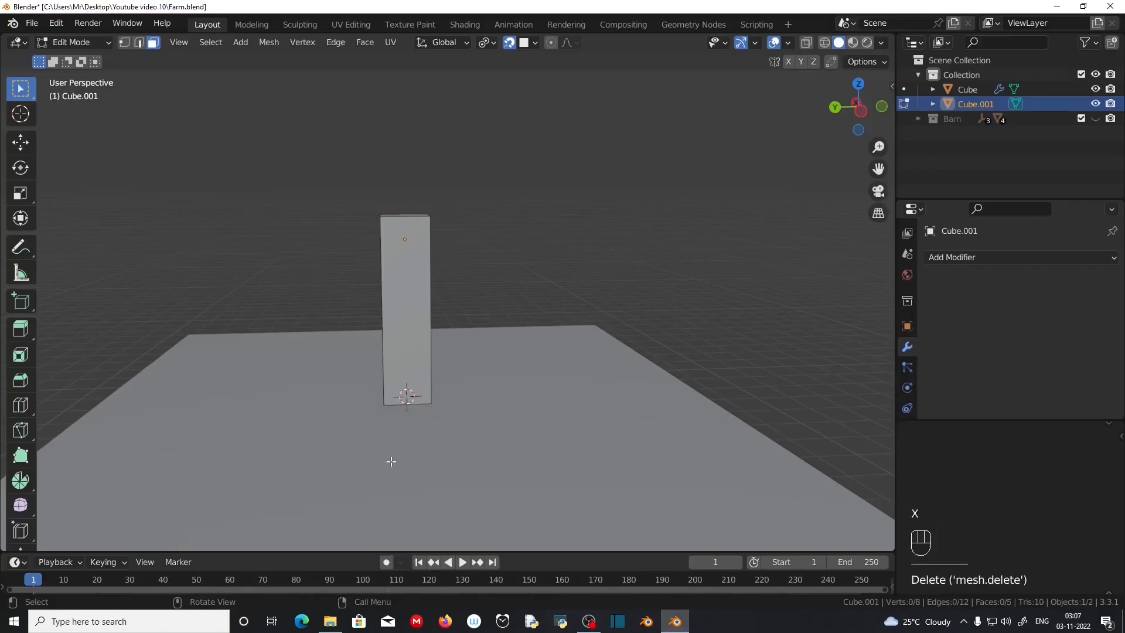
# - Select the post's top face and, in front view, move it up along Z to make the post taller
pyautogui.scroll(2, 390, 465)
pyautogui.moveTo(410, 468); pyautogui.dragTo(441, 330, button='middle')
pyautogui.scroll(-2, 414, 464)
pyautogui.click(441, 330)
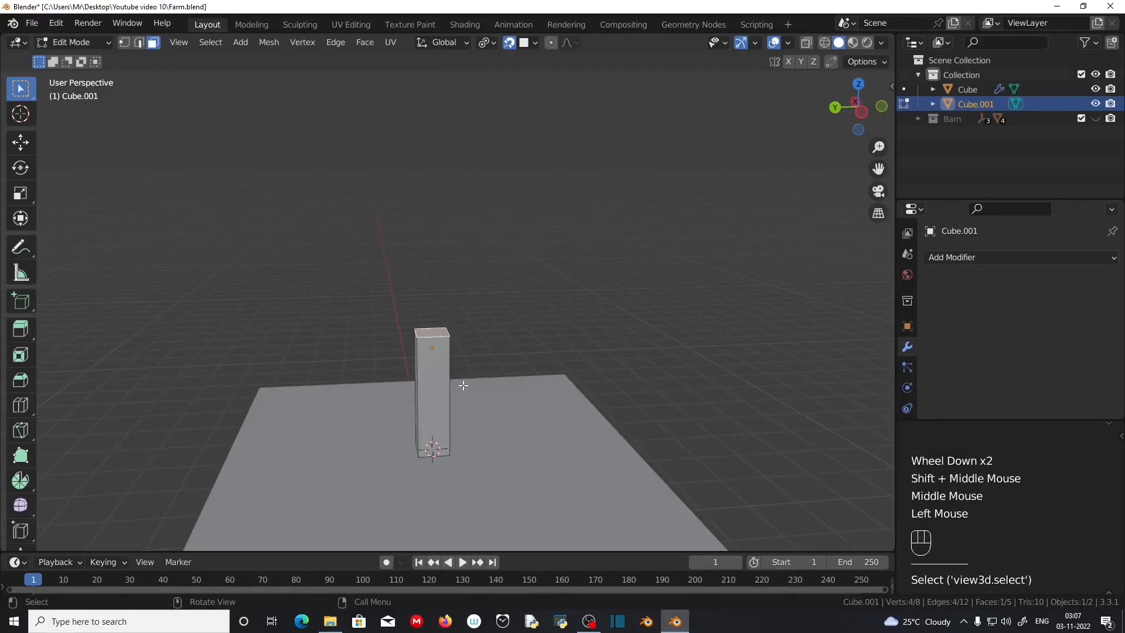
pyautogui.press('KP_1')
pyautogui.keyDown('shift'); pyautogui.moveTo(334, 349); pyautogui.dragTo(590, 410, button='middle'); pyautogui.keyUp('shift')
pyautogui.press('g')
pyautogui.press('z')
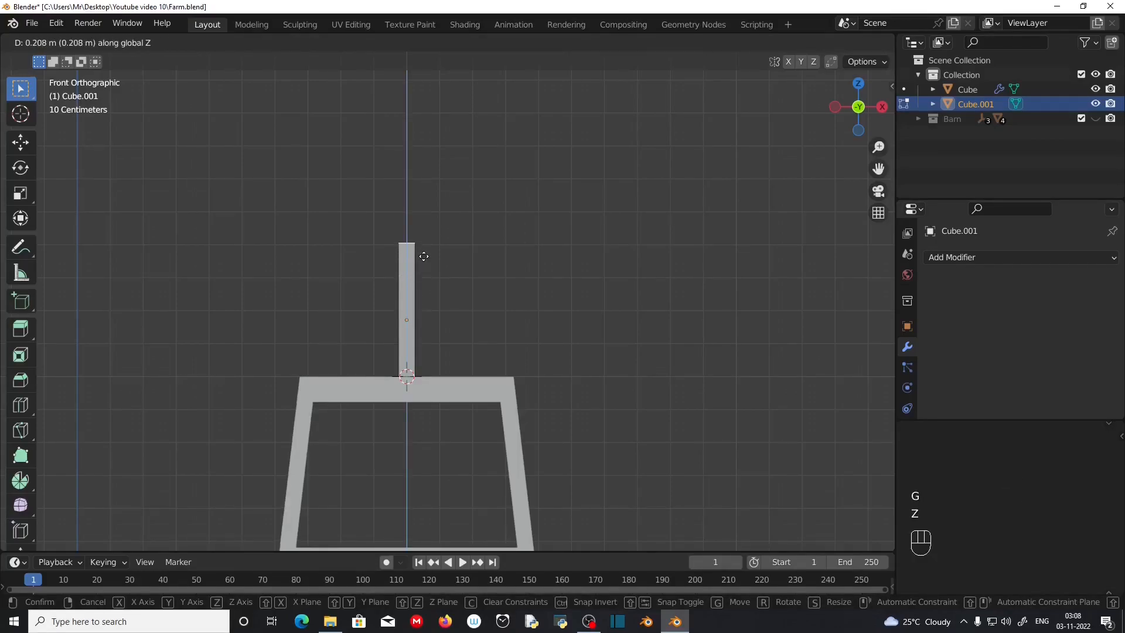
pyautogui.click(424, 229)
pyautogui.scroll(-2, 432, 288)
pyautogui.moveTo(432, 289); pyautogui.dragTo(424, 282, button='middle')
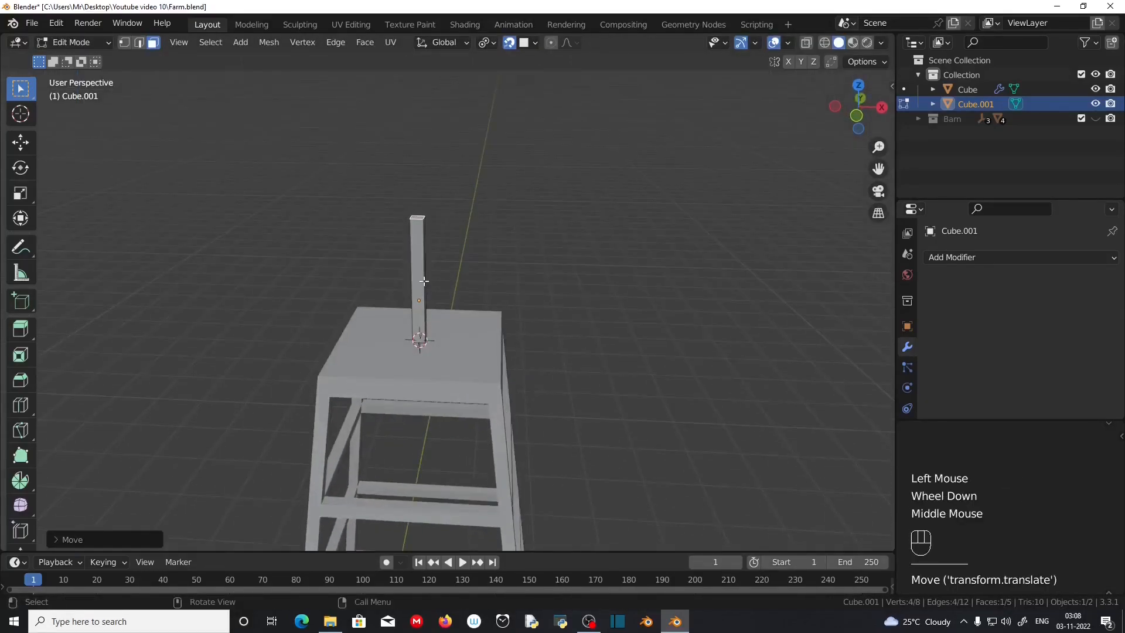
# - Select the whole post mesh, duplicate it in place and turn snapping off
pyautogui.press('a')
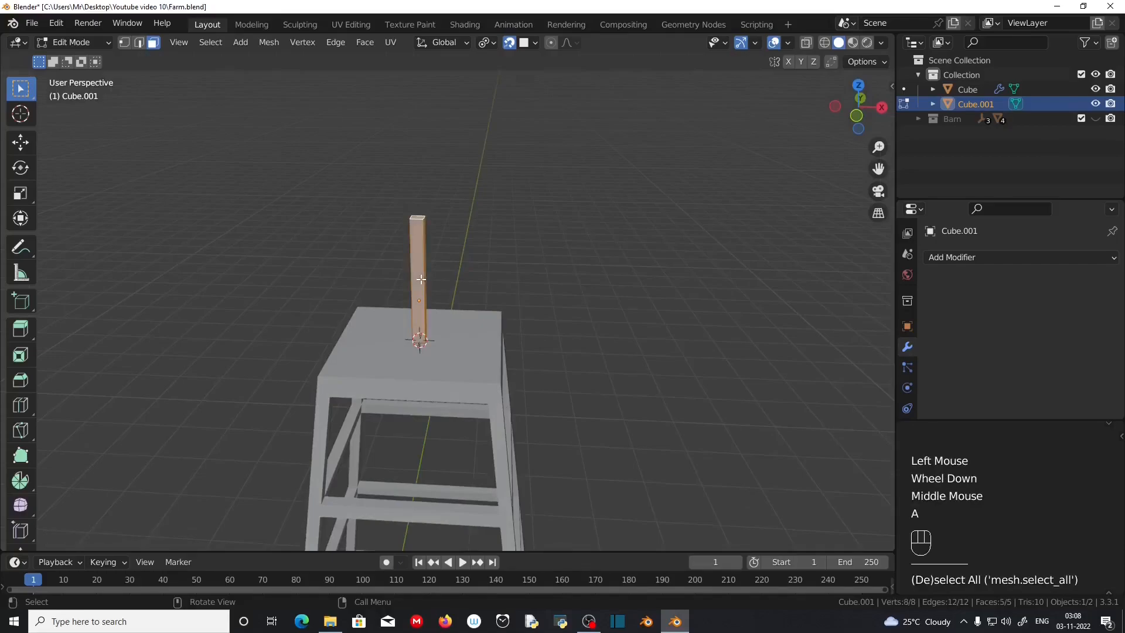
pyautogui.press('KP_1')
pyautogui.moveTo(481, 344); pyautogui.dragTo(467, 370, button='middle')
pyautogui.hotkey('shift', 'd')
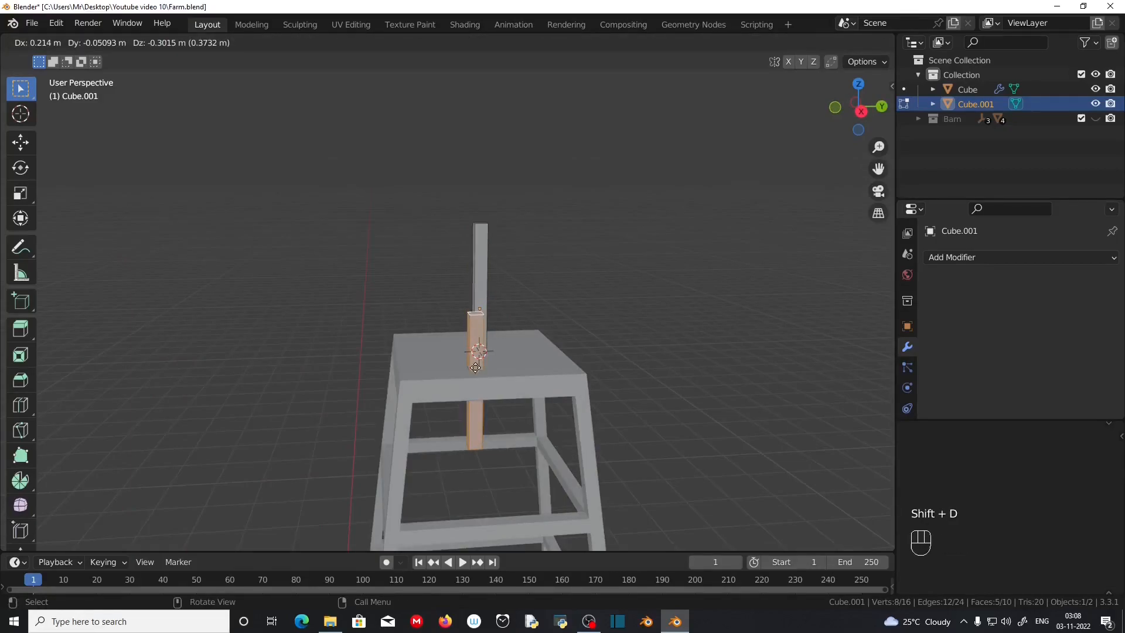
pyautogui.press('Escape')
pyautogui.click(508, 43)
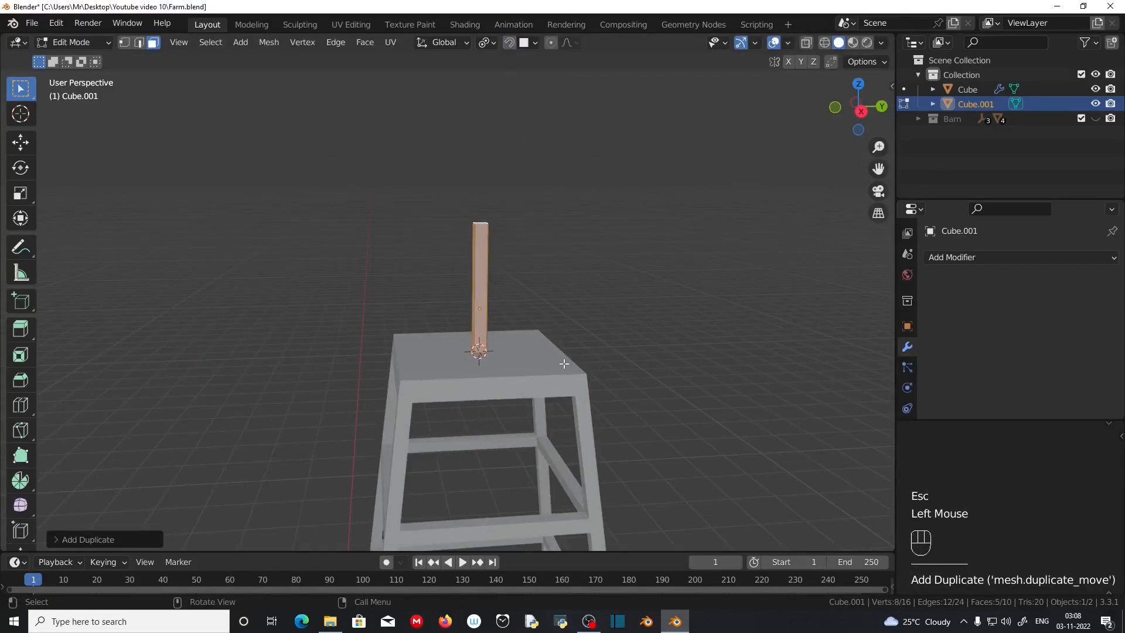
# - Move the duplicated post along negative Y so it stands beside the original post on the slab
pyautogui.press('g')
pyautogui.press('y')
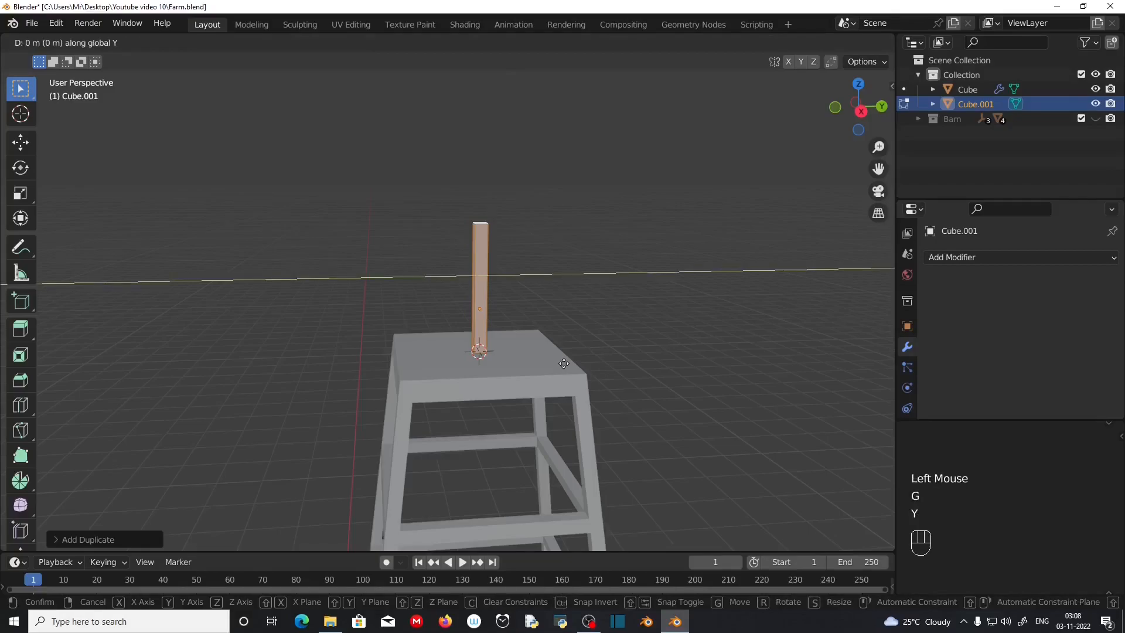
pyautogui.click(519, 363)
pyautogui.moveTo(519, 363); pyautogui.dragTo(470, 398, button='middle')
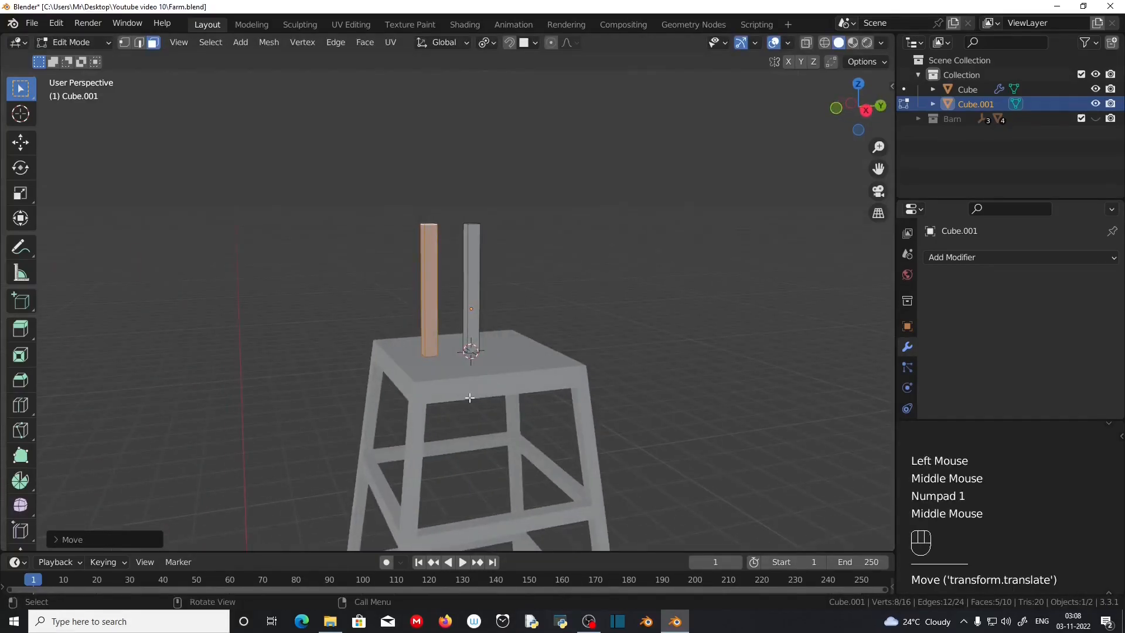
# - Select the top faces of both posts and snap the 3D cursor to the selection, midway between them
pyautogui.moveTo(564, 409); pyautogui.dragTo(508, 411, button='middle')
pyautogui.scroll(1, 525, 294)
pyautogui.moveTo(525, 294); pyautogui.dragTo(409, 194, button='middle')
pyautogui.click(439, 200)
pyautogui.keyDown('shift'); pyautogui.click(500, 203); pyautogui.keyUp('shift')
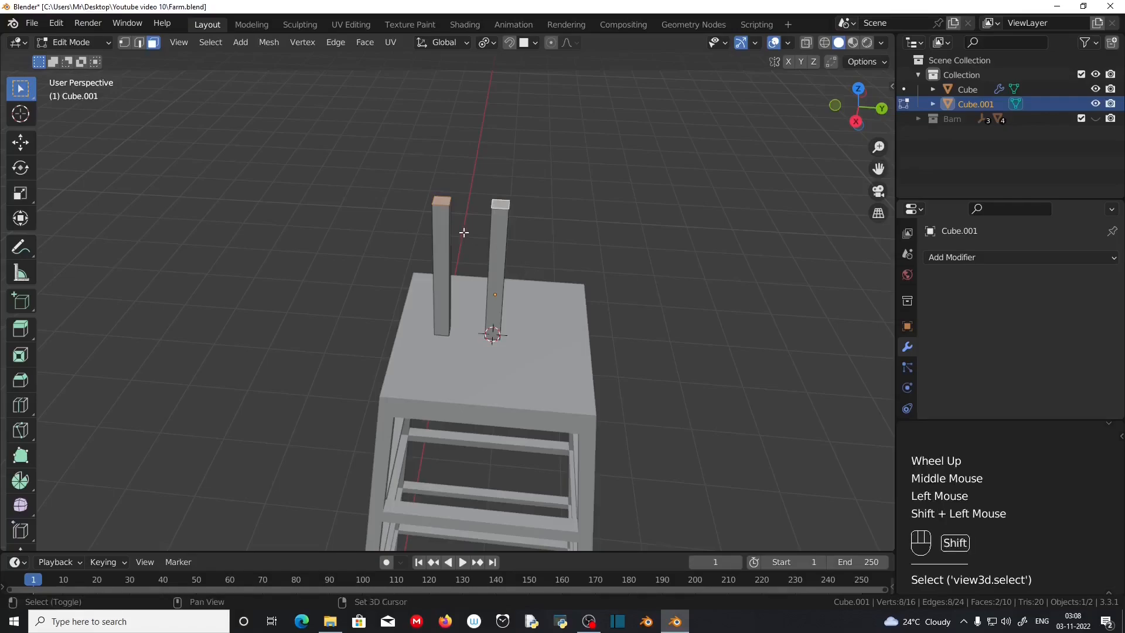
pyautogui.hotkey('shift', 's')
pyautogui.click(469, 318)
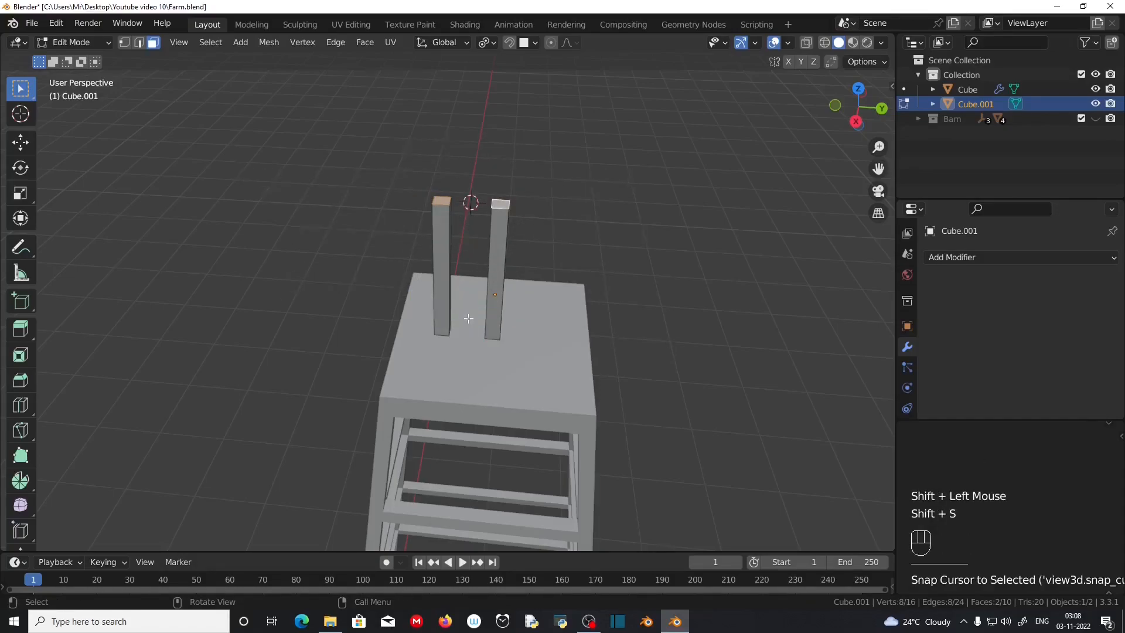
# - Add a cylinder with 16 vertices at the 3D cursor, within the same mesh
pyautogui.keyDown('shift'); pyautogui.moveTo(455, 184); pyautogui.dragTo(454, 233, button='middle'); pyautogui.keyUp('shift')
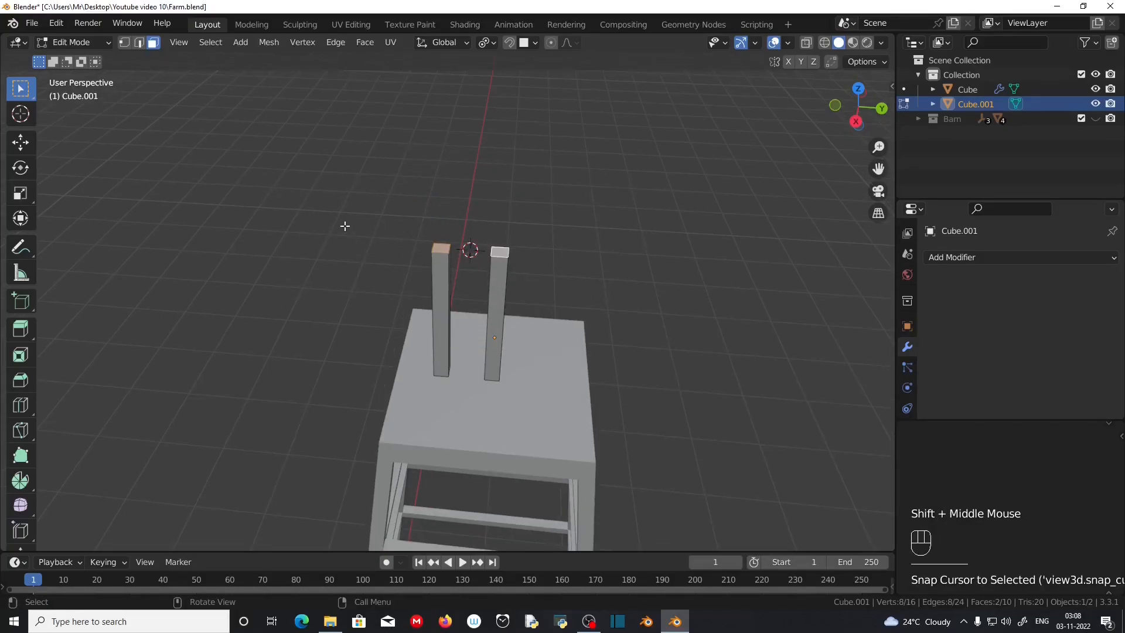
pyautogui.hotkey('shift', 'a')
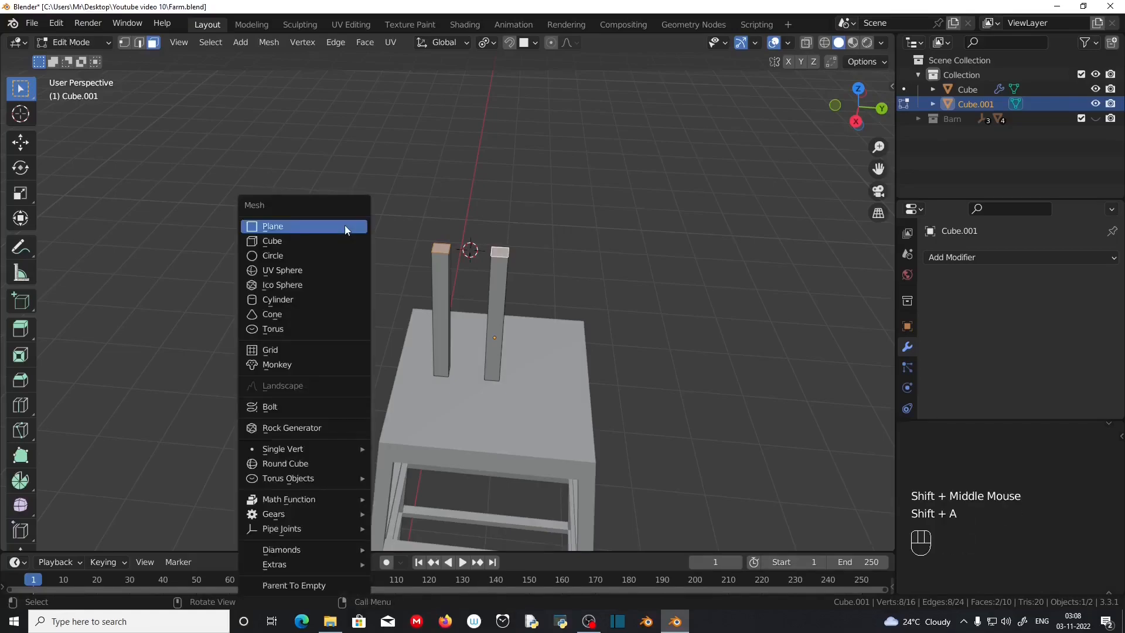
pyautogui.click(315, 299)
pyautogui.click(60, 541)
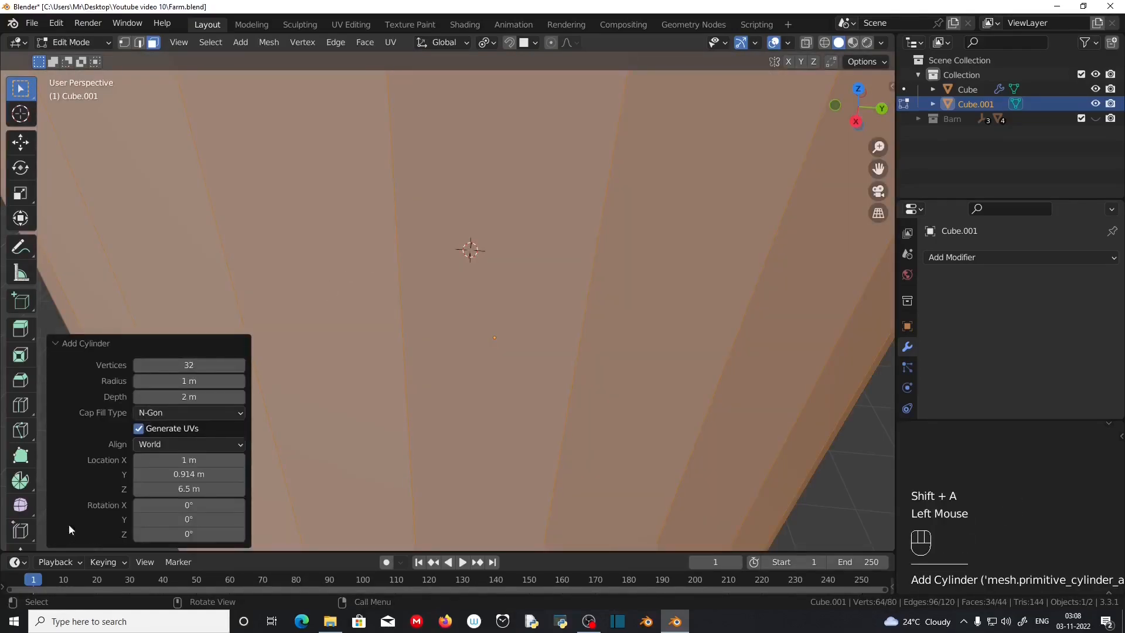
pyautogui.doubleClick(187, 365)
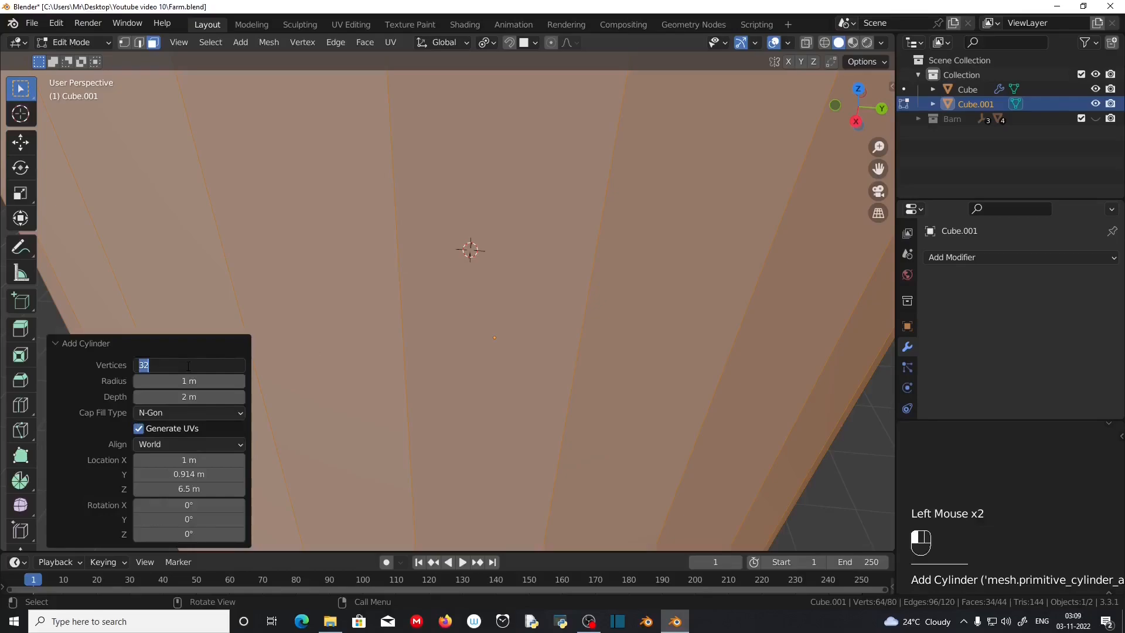
pyautogui.write('16')
pyautogui.press('Return')
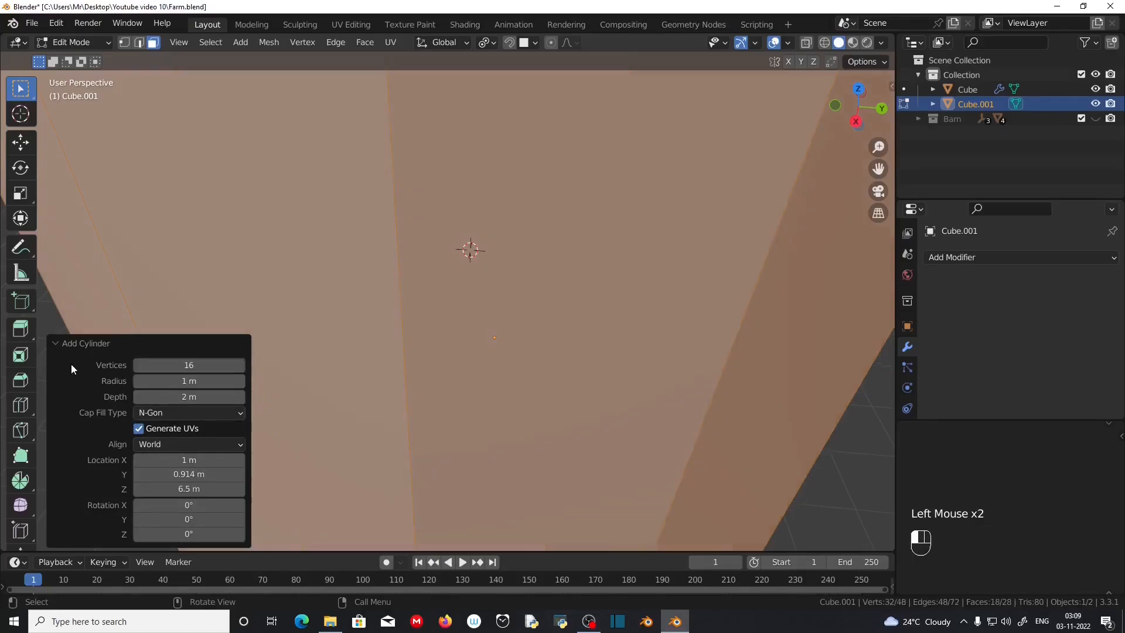
pyautogui.click(54, 343)
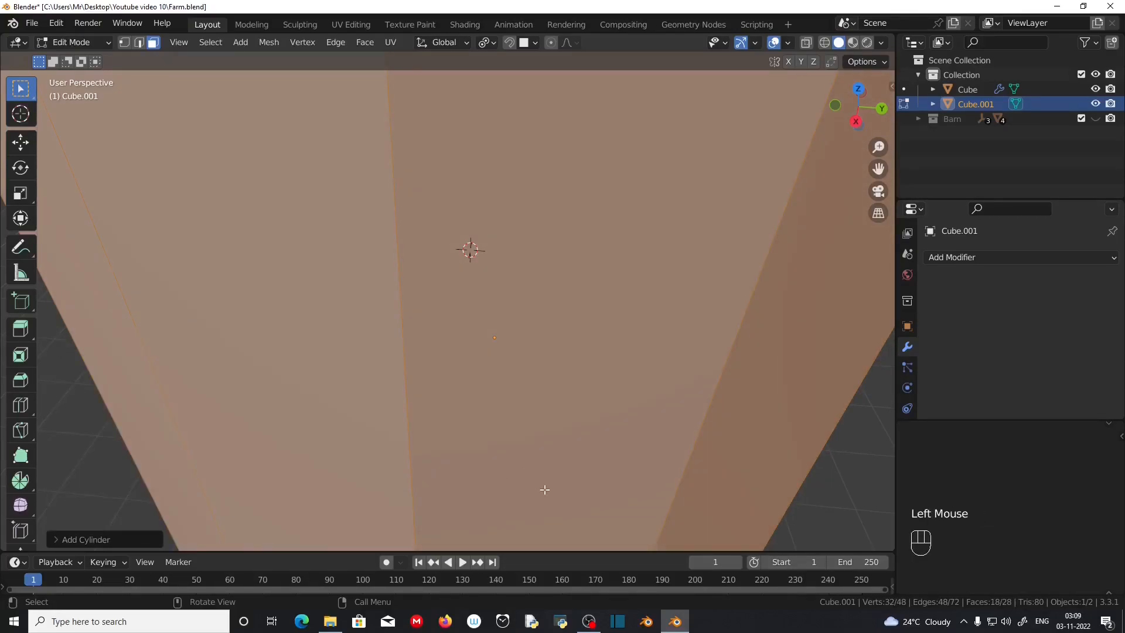
# - Scale the cylinder down uniformly to about 0.115 of its size, over the two posts
pyautogui.press('s')
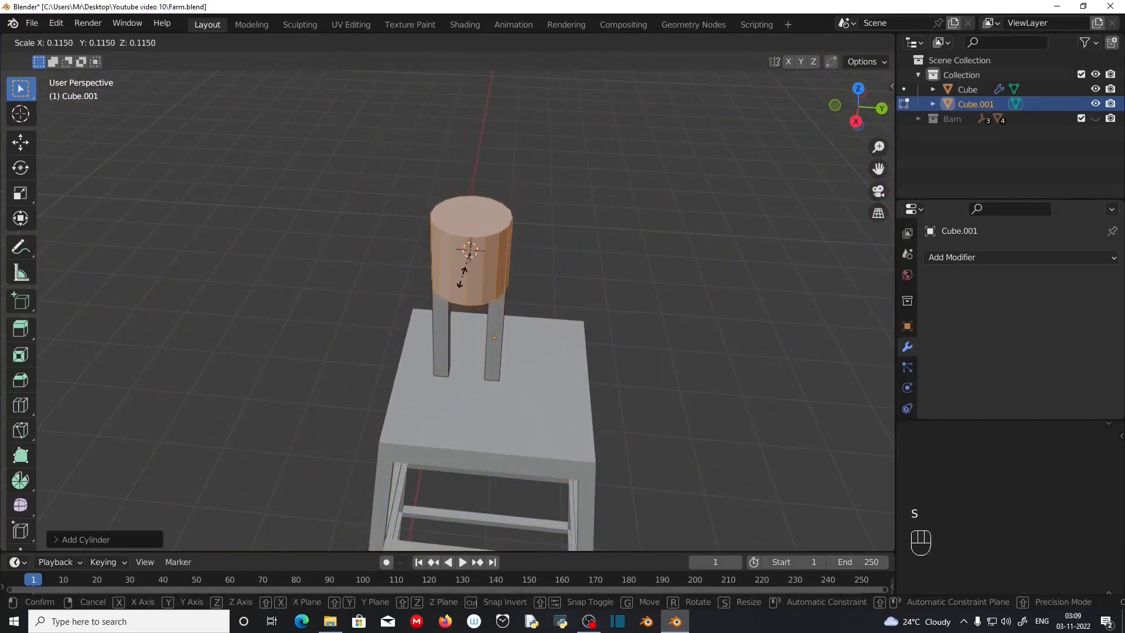
pyautogui.click(462, 277)
pyautogui.scroll(2, 462, 277)
pyautogui.moveTo(466, 281); pyautogui.dragTo(528, 363, button='middle')
pyautogui.scroll(1, 487, 361)
# - Rotate the cylinder 90° about the X axis so it lies horizontally across the posts
pyautogui.press('r')
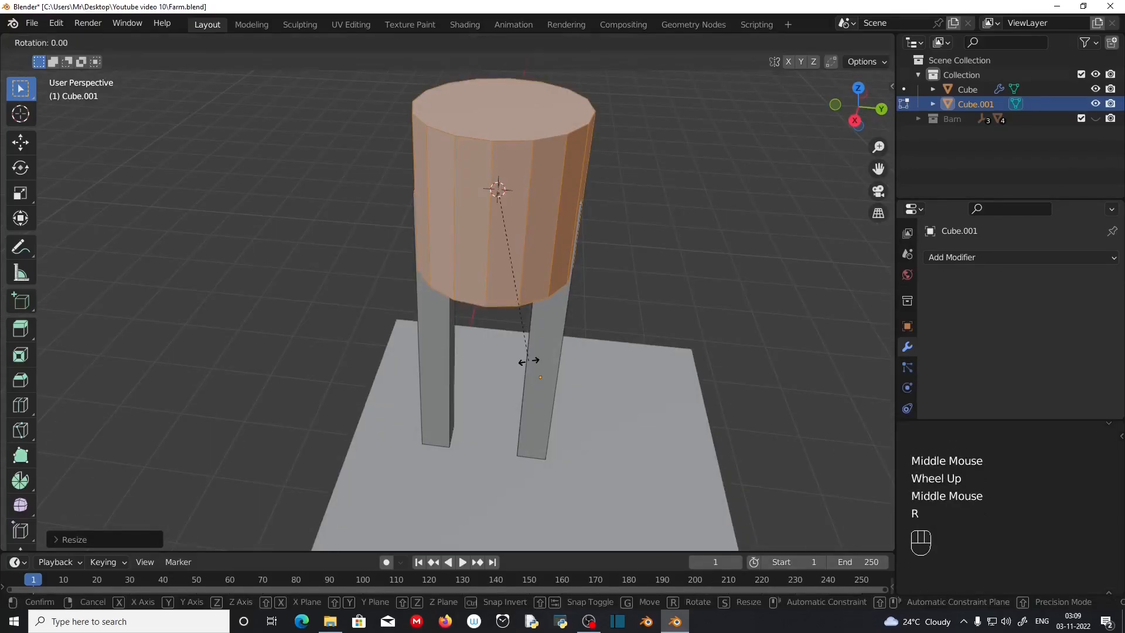
pyautogui.press('x')
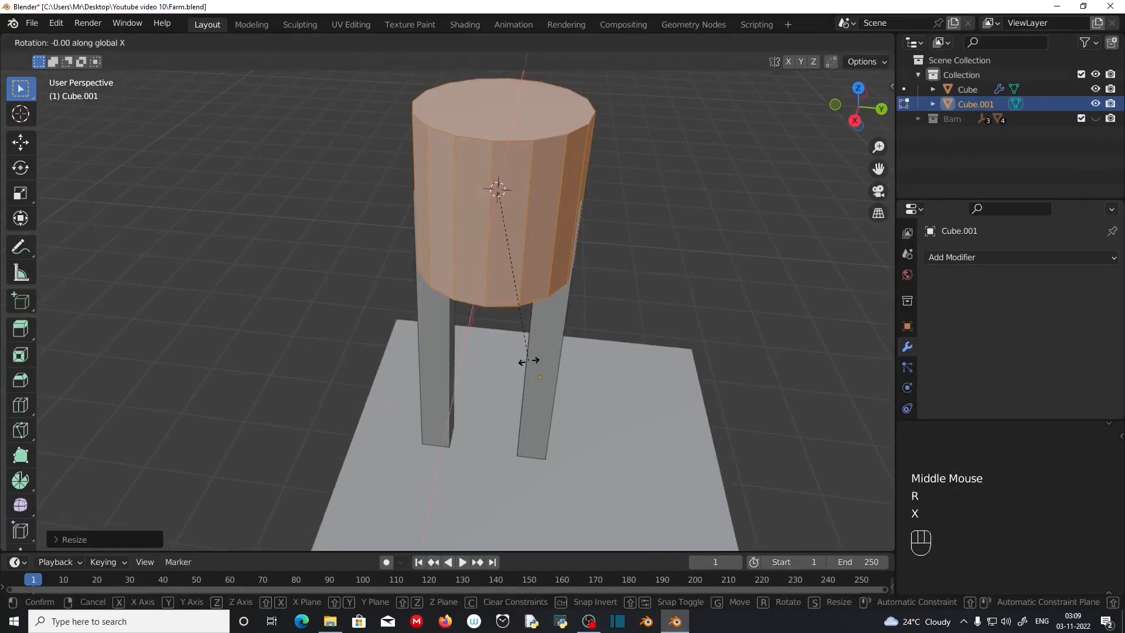
pyautogui.press('KP_9')
pyautogui.press('KP_0')
pyautogui.press('KP_Enter')
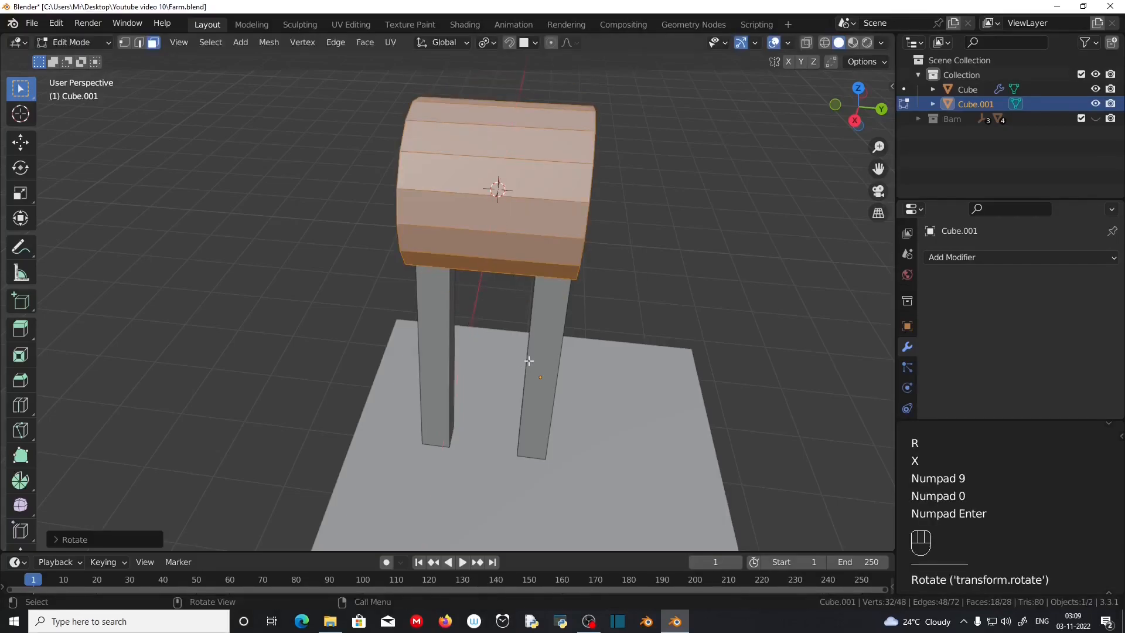
# - In wireframe front view, raise the cylinder along Z until it rests on the tops of the posts
pyautogui.moveTo(613, 351)
pyautogui.mouseDown(button='middle')
pyautogui.moveTo(570, 354)
pyautogui.moveTo(556, 334)
pyautogui.mouseUp(button='middle')
pyautogui.click(824, 43)
pyautogui.press('KP_1')
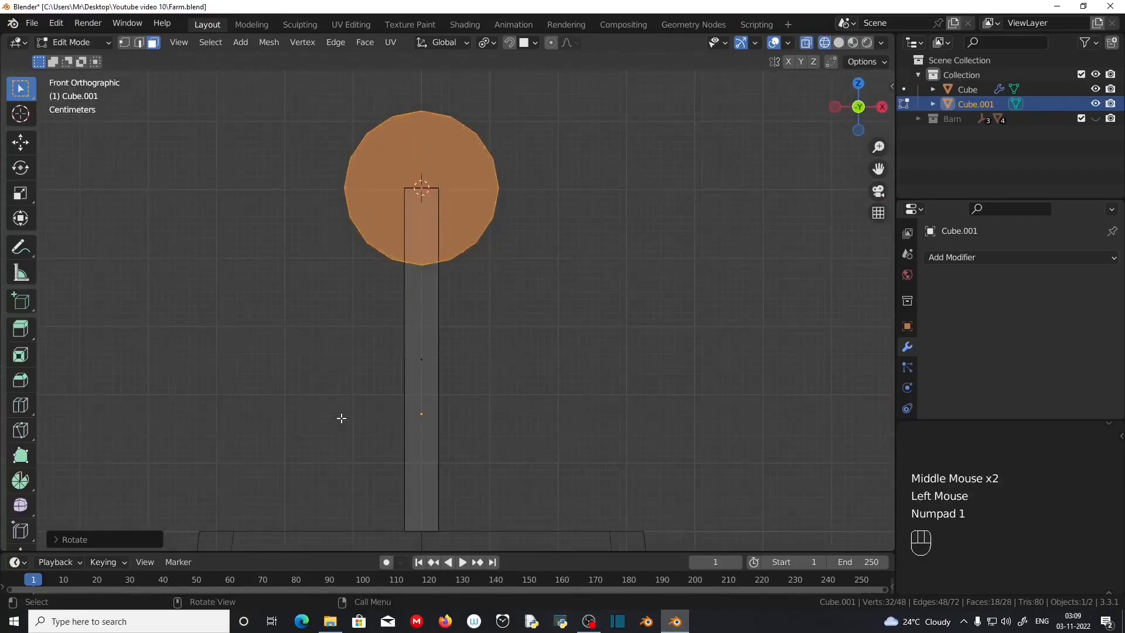
pyautogui.press('g')
pyautogui.press('z')
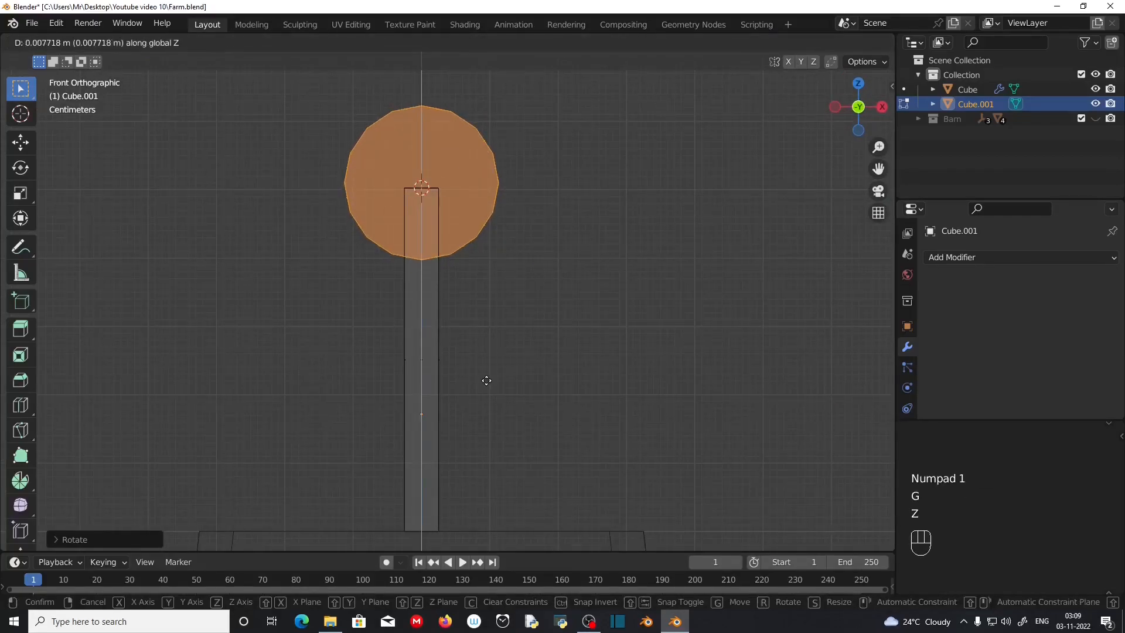
pyautogui.click(494, 320)
# - In solid shading, select the cylinder's positive-Y end face and move it outward along Y to lengthen the cylinder past the post
pyautogui.moveTo(493, 320)
pyautogui.mouseDown(button='middle')
pyautogui.moveTo(515, 394)
pyautogui.moveTo(539, 278)
pyautogui.moveTo(484, 230)
pyautogui.moveTo(527, 323)
pyautogui.moveTo(590, 262)
pyautogui.mouseUp(button='middle')
pyautogui.scroll(-1, 514, 394)
pyautogui.click(838, 43)
pyautogui.click(492, 221)
pyautogui.press('g')
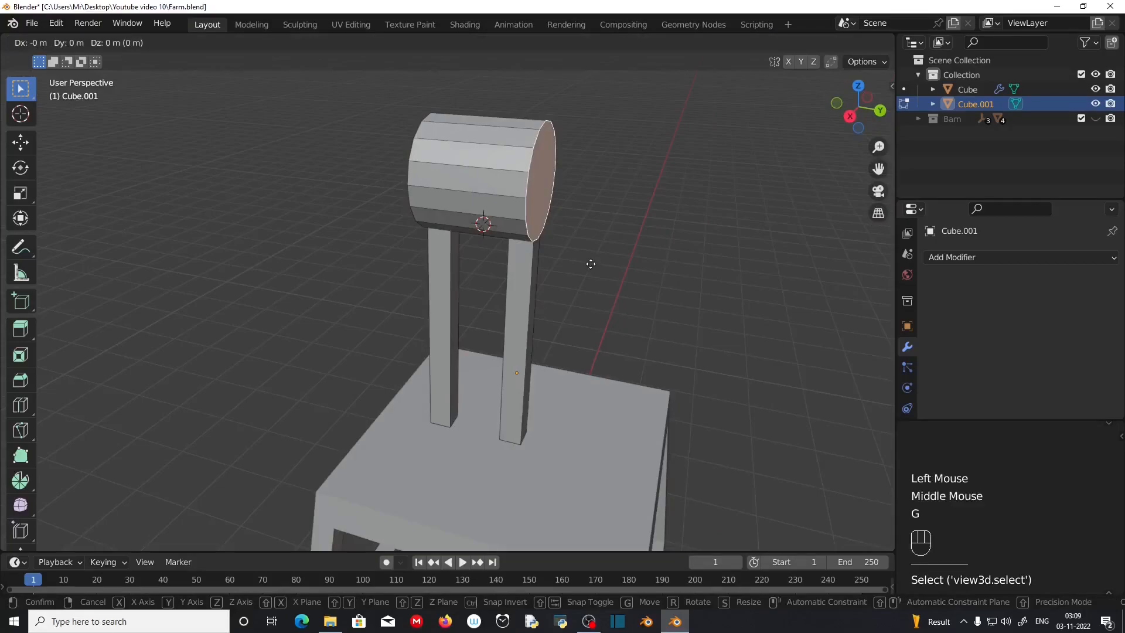
pyautogui.press('y')
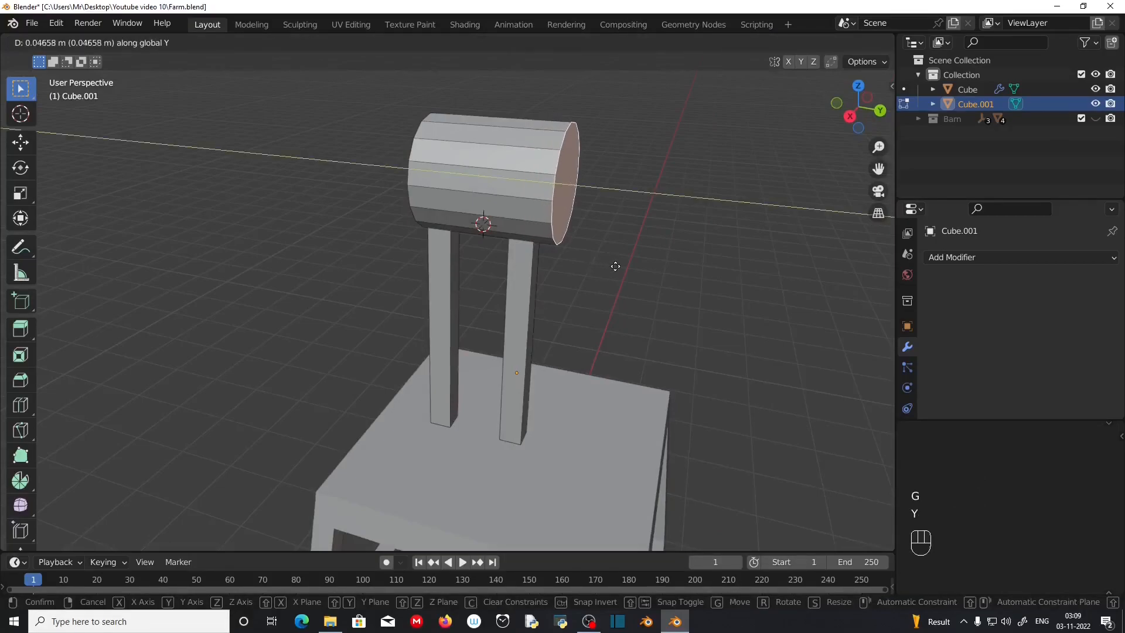
pyautogui.click(620, 268)
pyautogui.moveTo(621, 266); pyautogui.dragTo(613, 239, button='middle')
pyautogui.press('g')
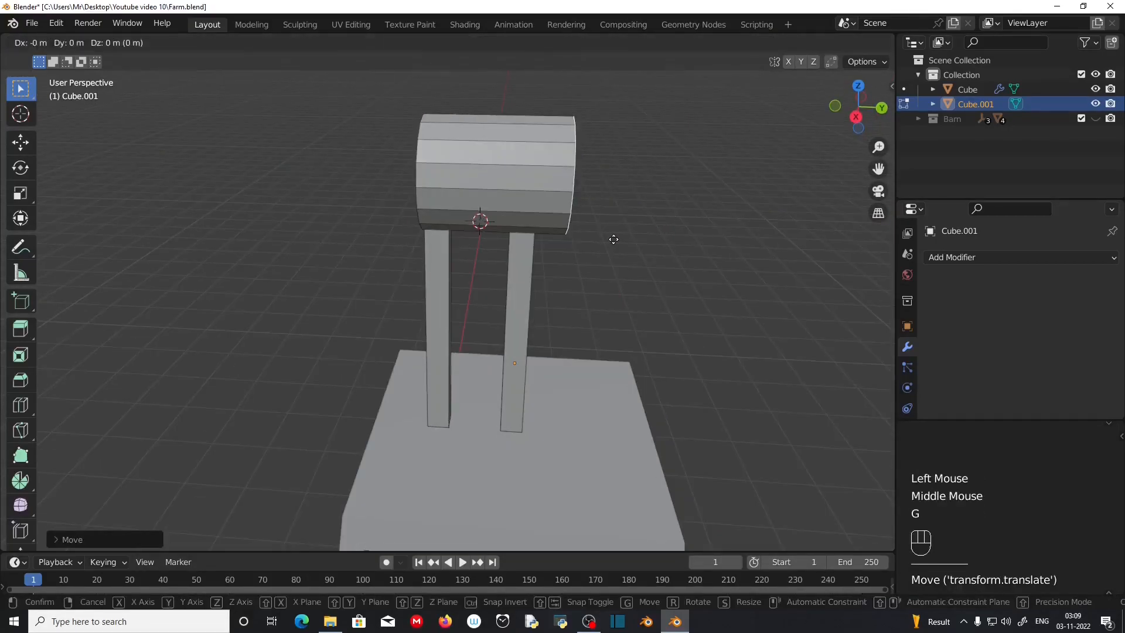
pyautogui.press('y')
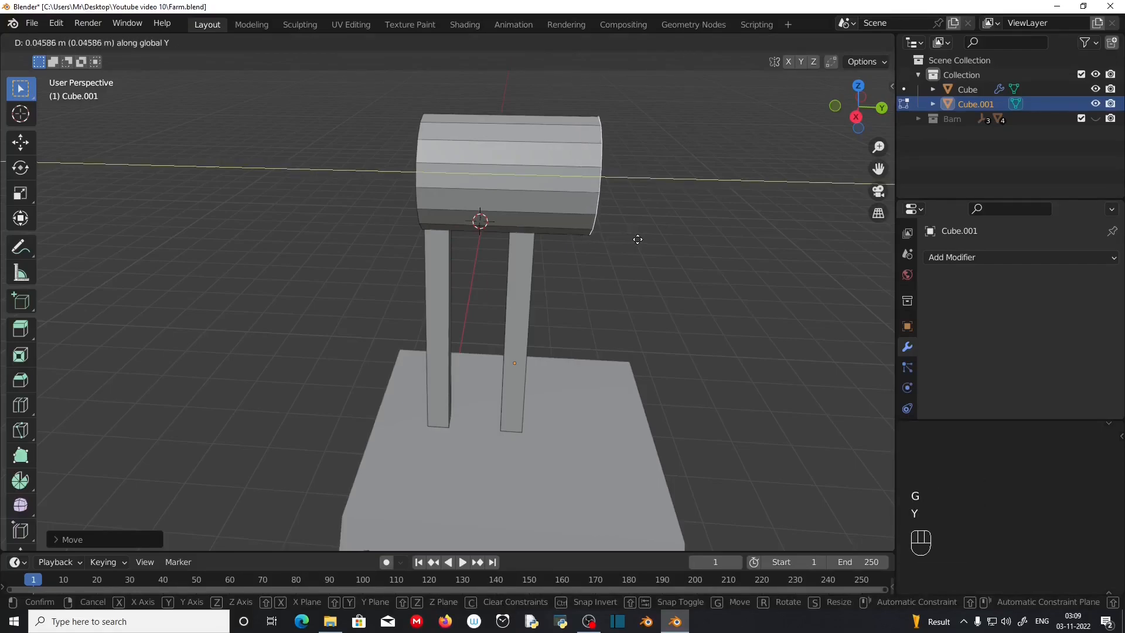
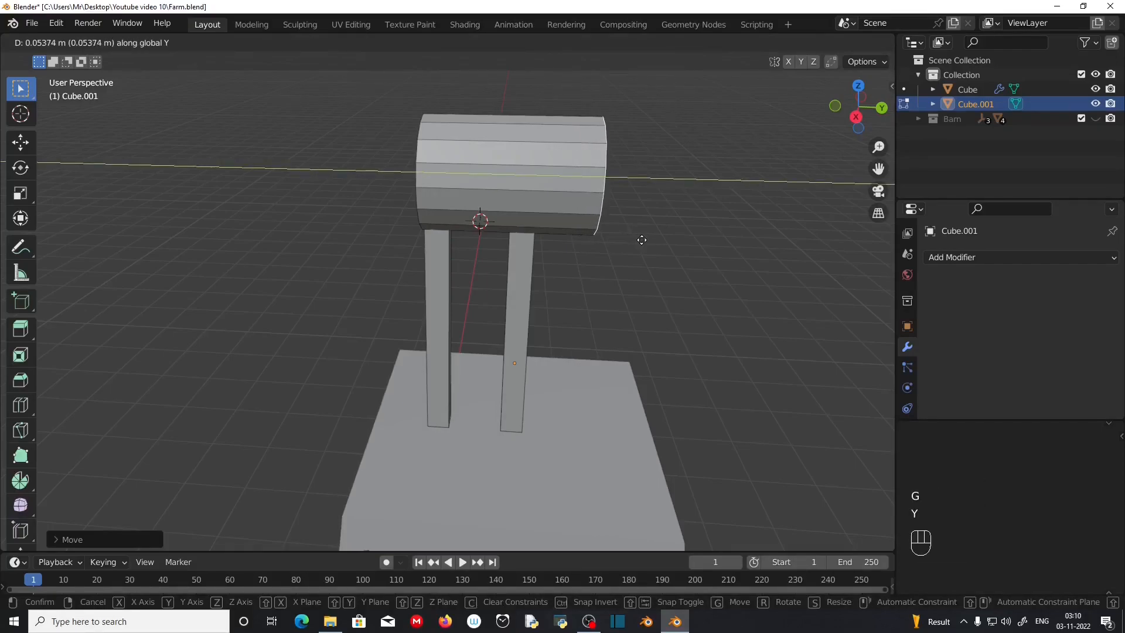
pyautogui.click(664, 282)
# - Extrude the positive-Y end face outward about 0.07 m and scale it down into a tapered nose
pyautogui.moveTo(665, 283); pyautogui.dragTo(623, 290, button='middle')
pyautogui.press('e')
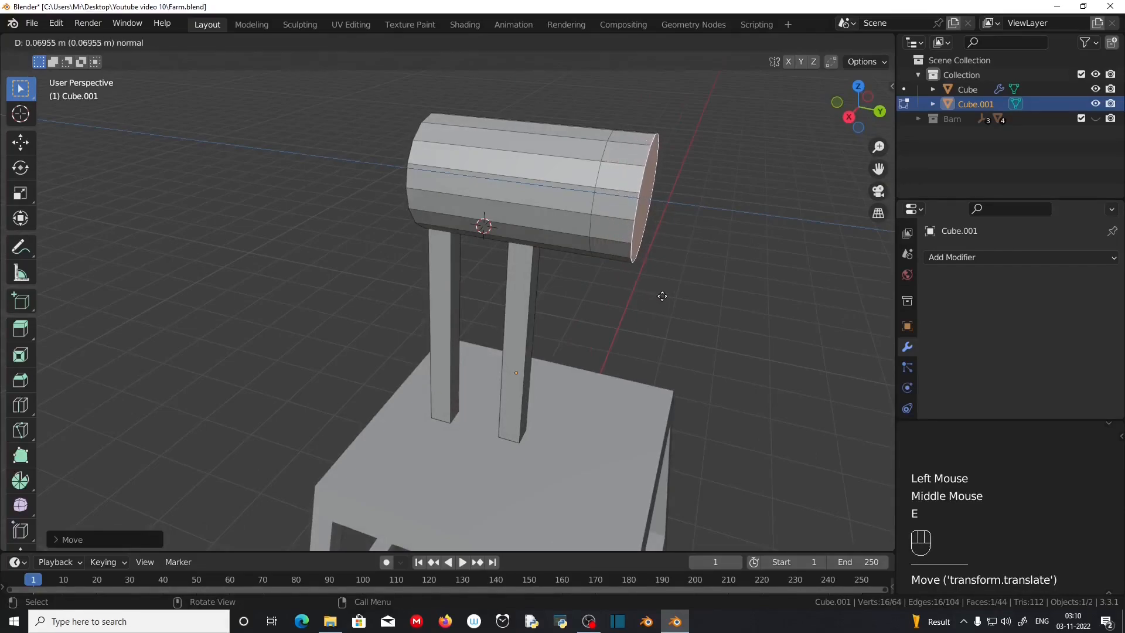
pyautogui.click(662, 296)
pyautogui.press('s')
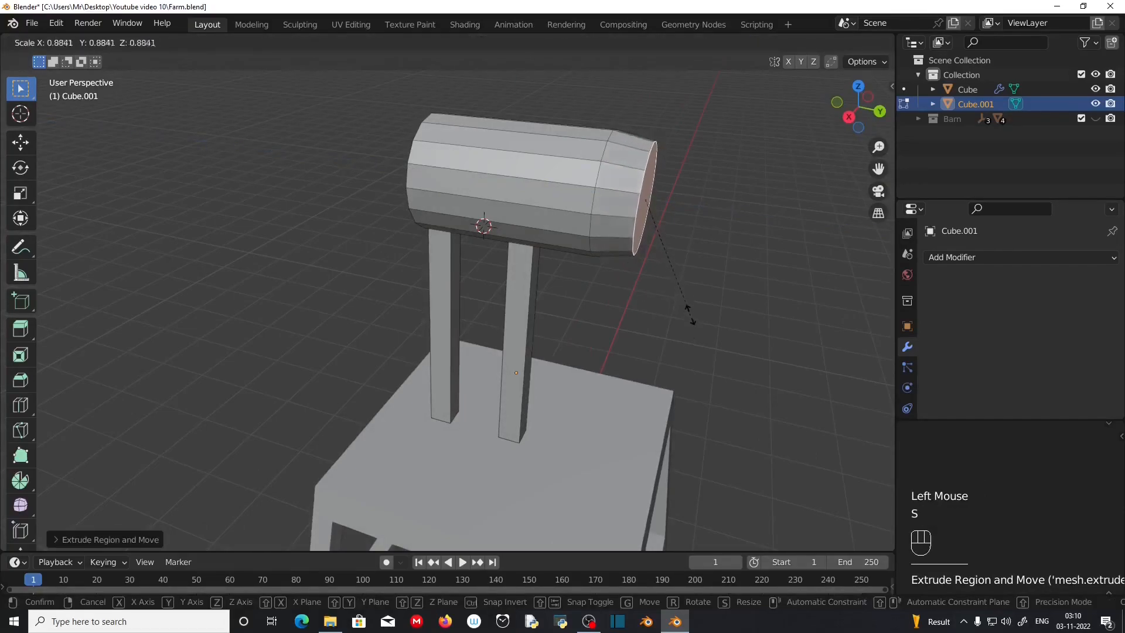
pyautogui.click(672, 243)
pyautogui.moveTo(672, 243); pyautogui.dragTo(598, 262, button='middle')
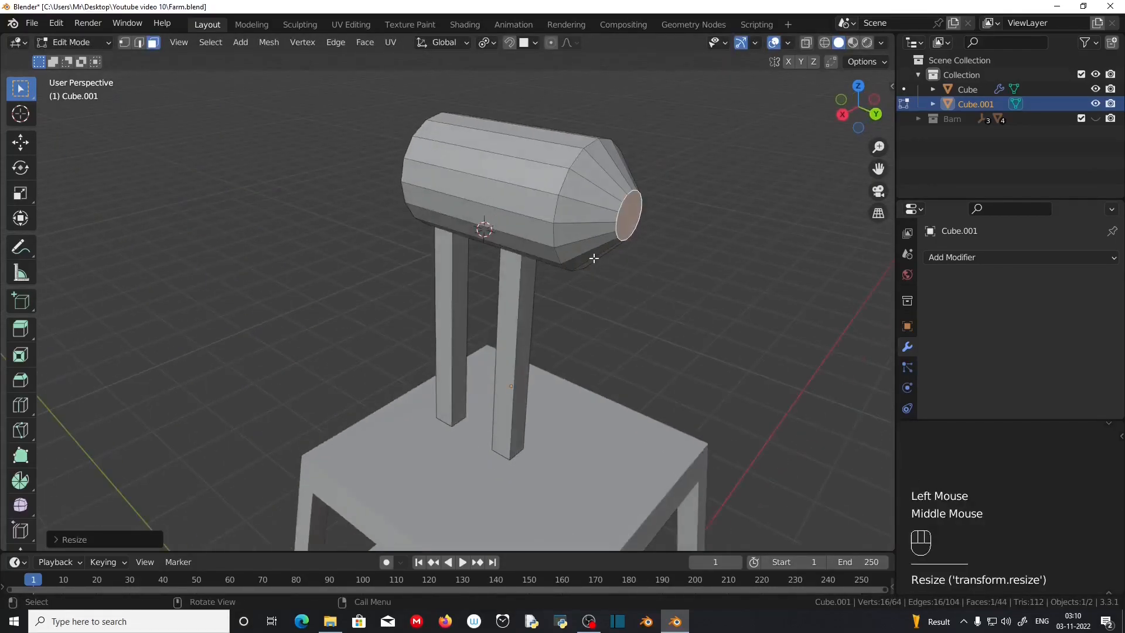
# - Bevel the edge loop where the cylinder meets the tapered nose, about 0.022 m wide with 3 segments
pyautogui.click(140, 42)
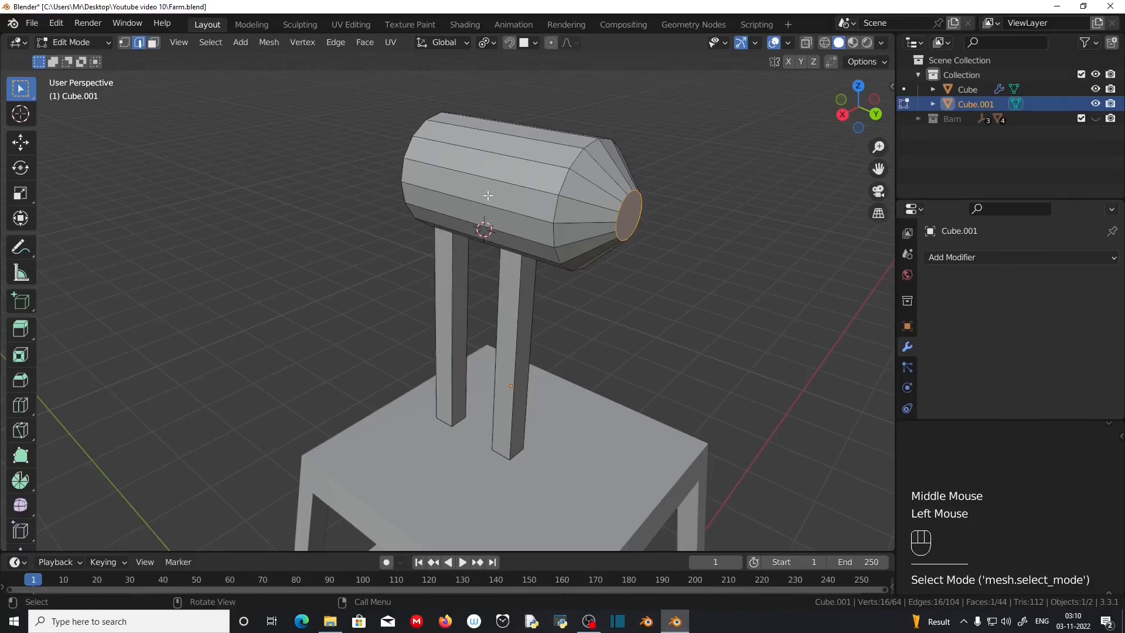
pyautogui.press('alt')
pyautogui.keyDown('alt'); pyautogui.click(555, 213); pyautogui.keyUp('alt')
pyautogui.press('ctrl')
pyautogui.hotkey('ctrl', 'b')
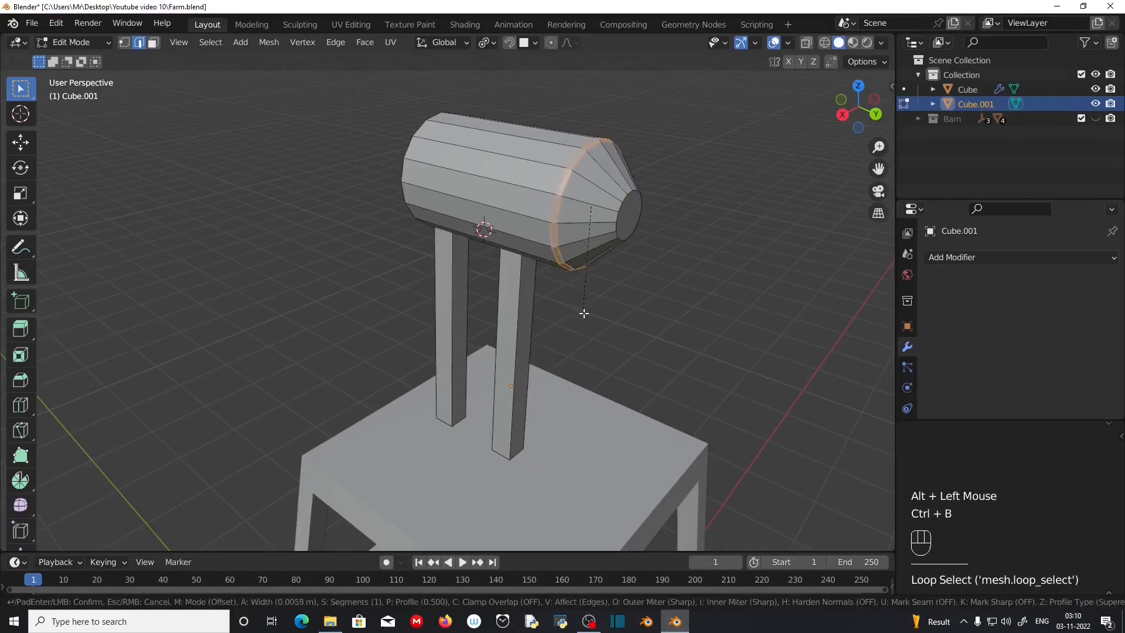
pyautogui.scroll(1, 587, 326)
pyautogui.scroll(1, 586, 327)
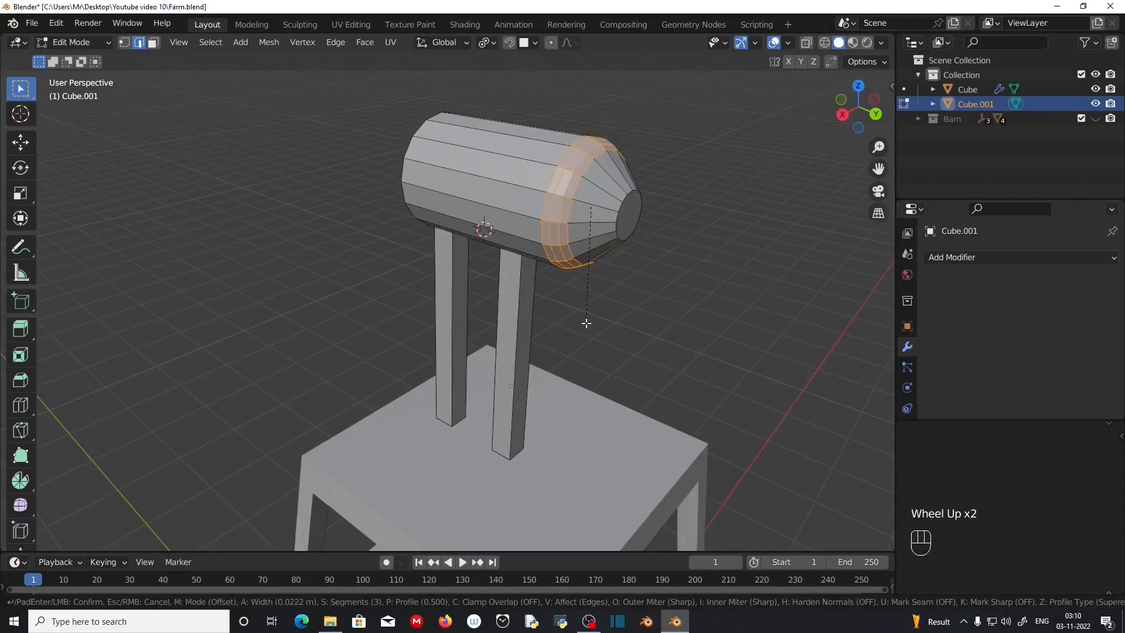
pyautogui.click(587, 324)
# - Select the nose's small end face and move it back about 0.06 m along Y to flatten the cap
pyautogui.click(153, 42)
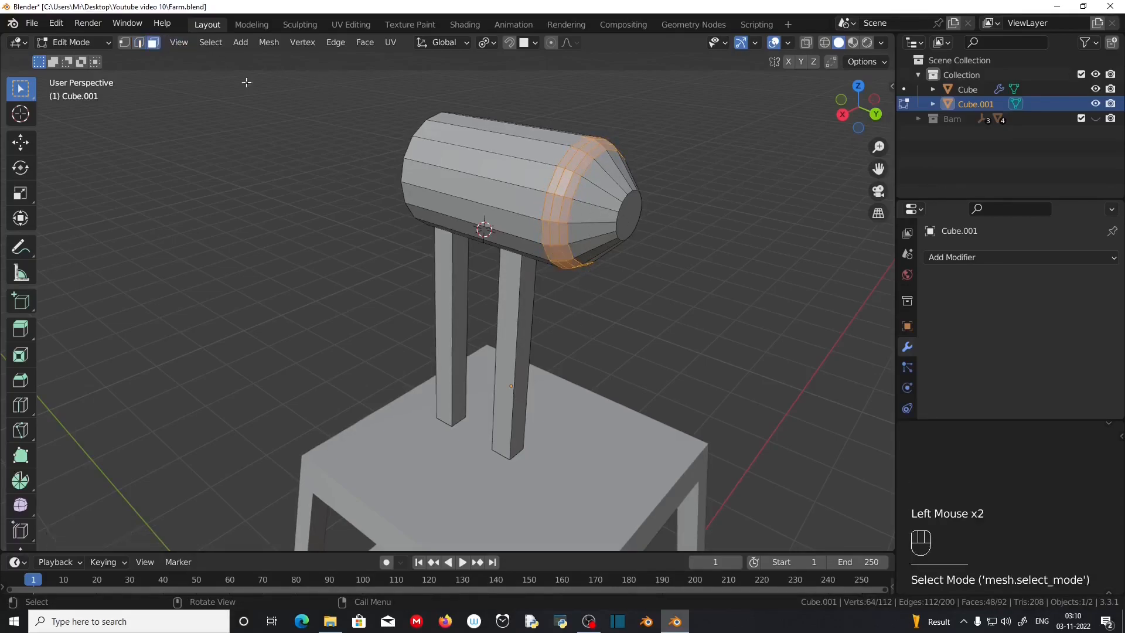
pyautogui.click(641, 220)
pyautogui.click(629, 218)
pyautogui.press('g')
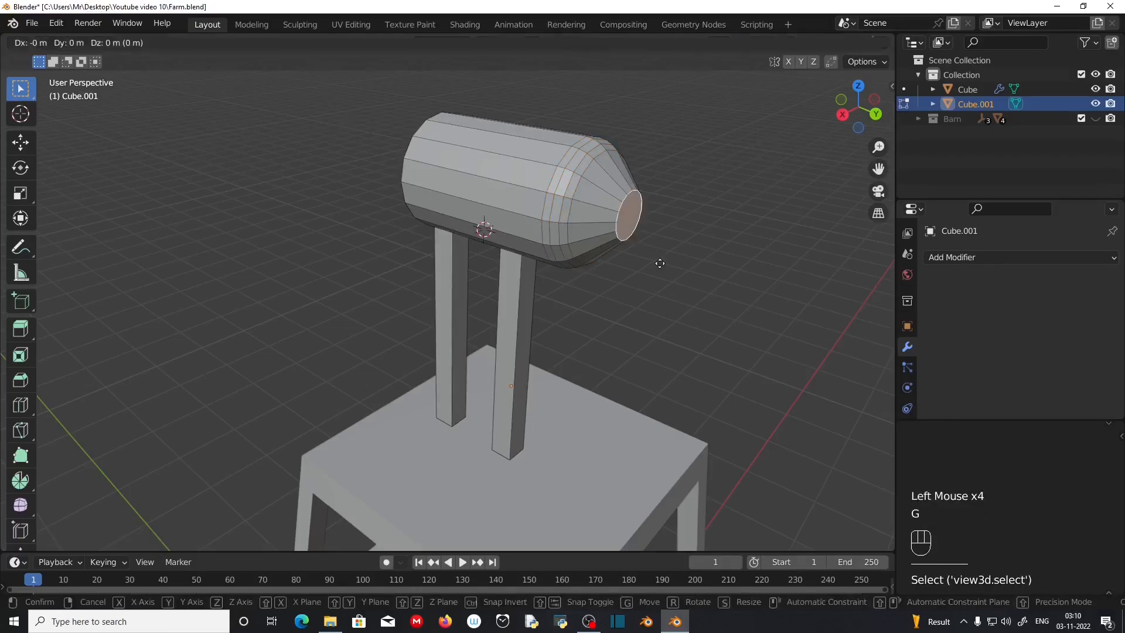
pyautogui.press('y')
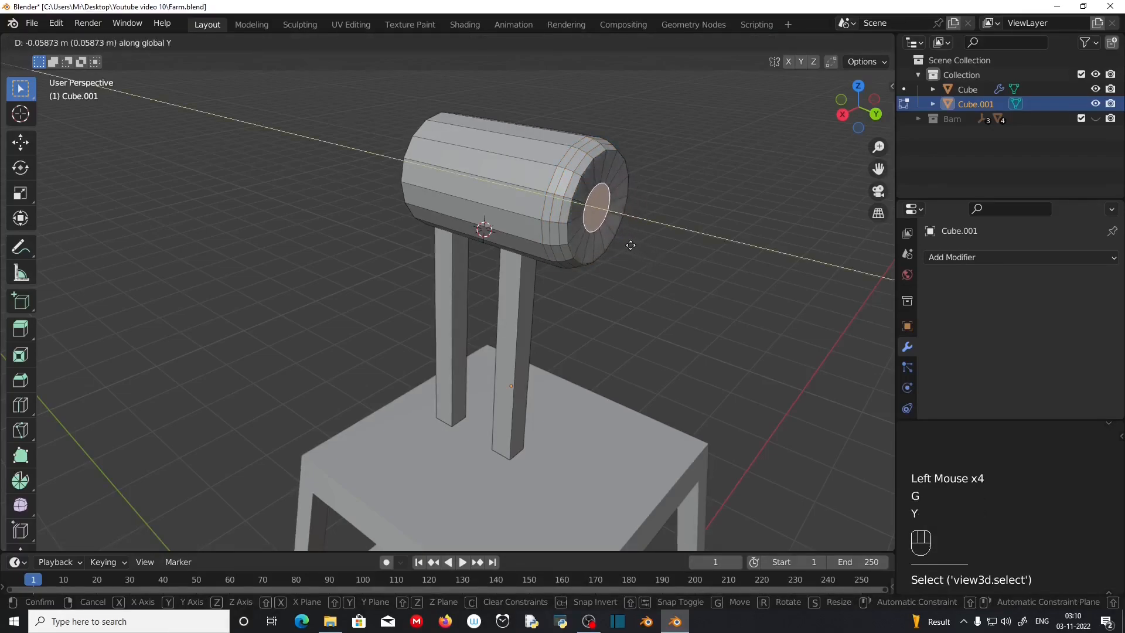
pyautogui.click(627, 243)
# - Select the cylinder's opposite end face and move it outward along negative Y to lengthen that side
pyautogui.moveTo(705, 299); pyautogui.dragTo(476, 253, button='middle')
pyautogui.click(446, 218)
pyautogui.press('g')
pyautogui.press('y')
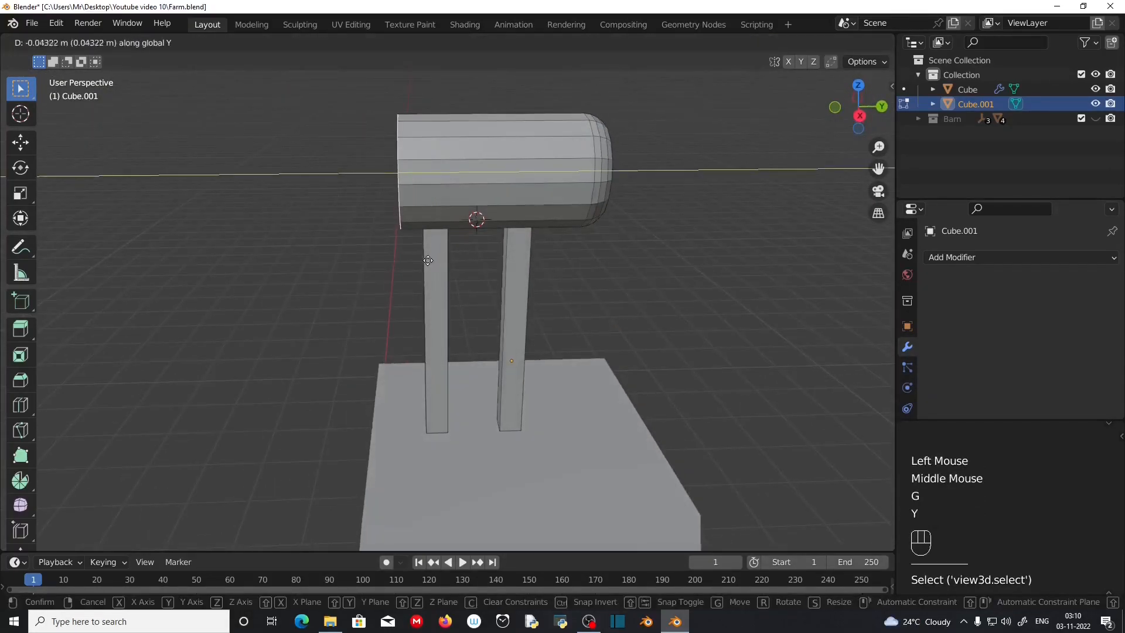
pyautogui.click(385, 256)
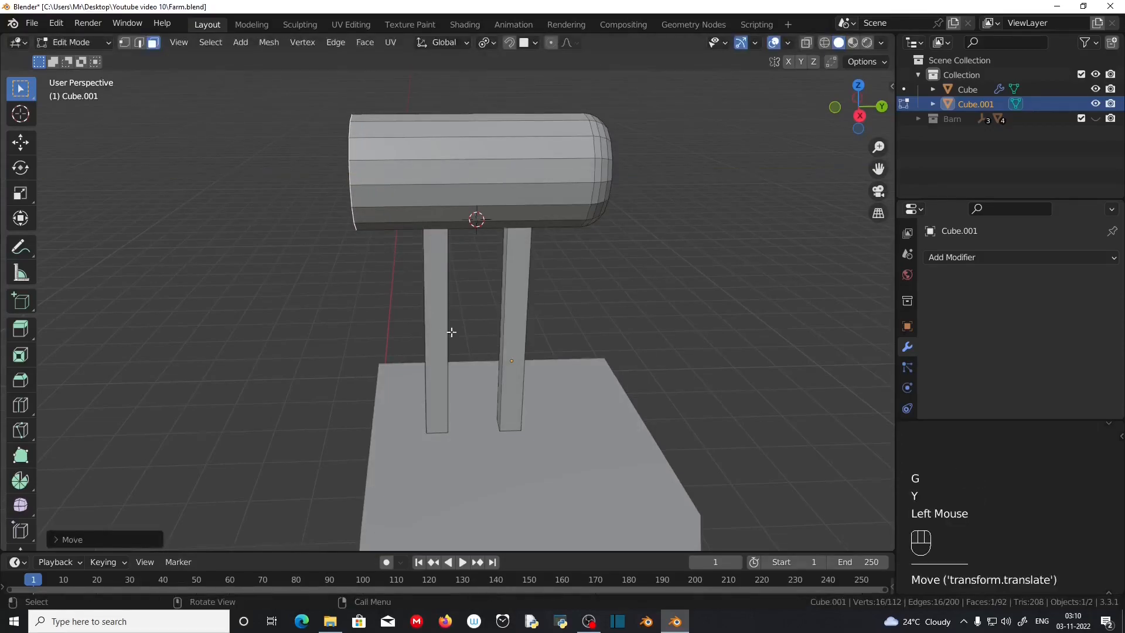
# - Extrude the negative-Y end face outward about 0.06 m and scale it down into a tapered shoulder
pyautogui.moveTo(384, 256); pyautogui.dragTo(380, 325, button='middle')
pyautogui.press('e')
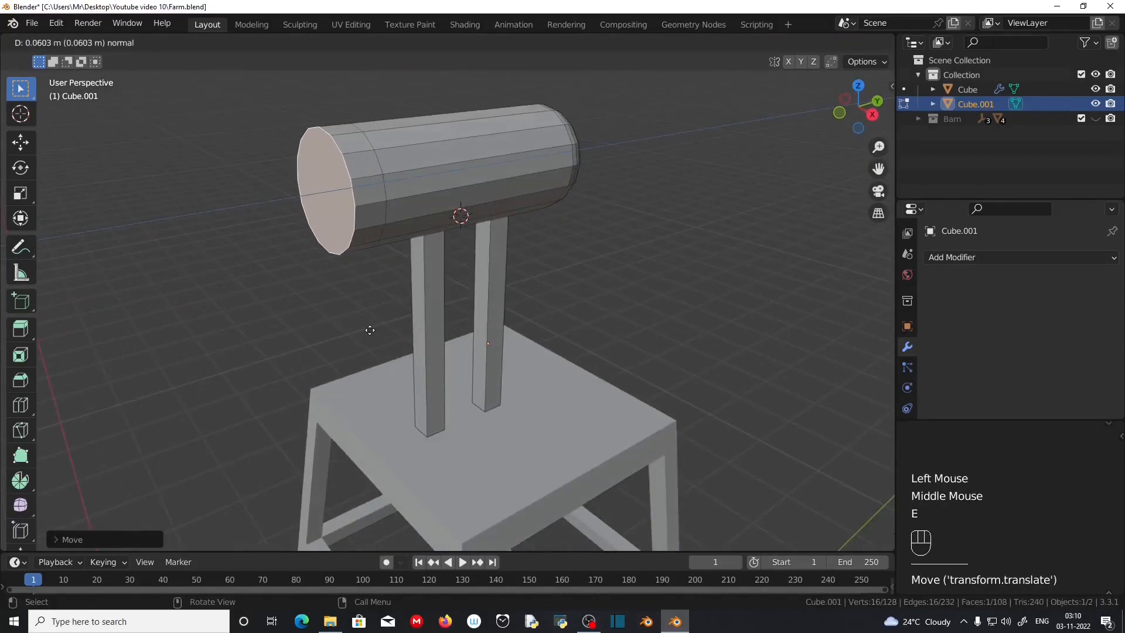
pyautogui.click(367, 329)
pyautogui.press('s')
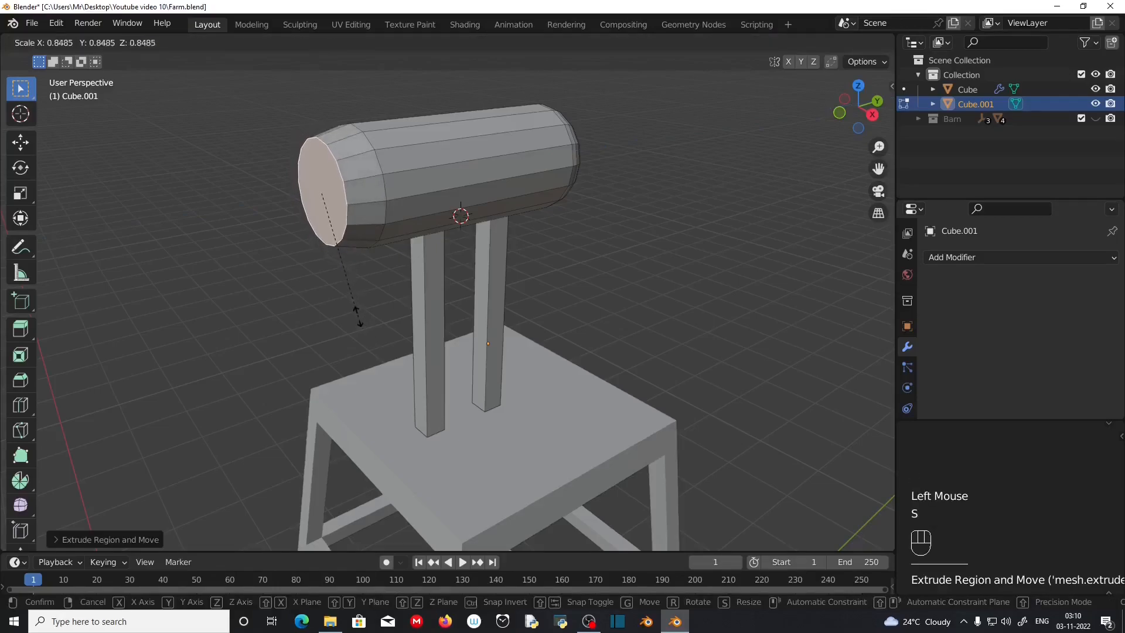
pyautogui.click(353, 277)
# - Extrude the shoulder's end face outward along negative Y and scale it down into a narrower neck
pyautogui.press('e')
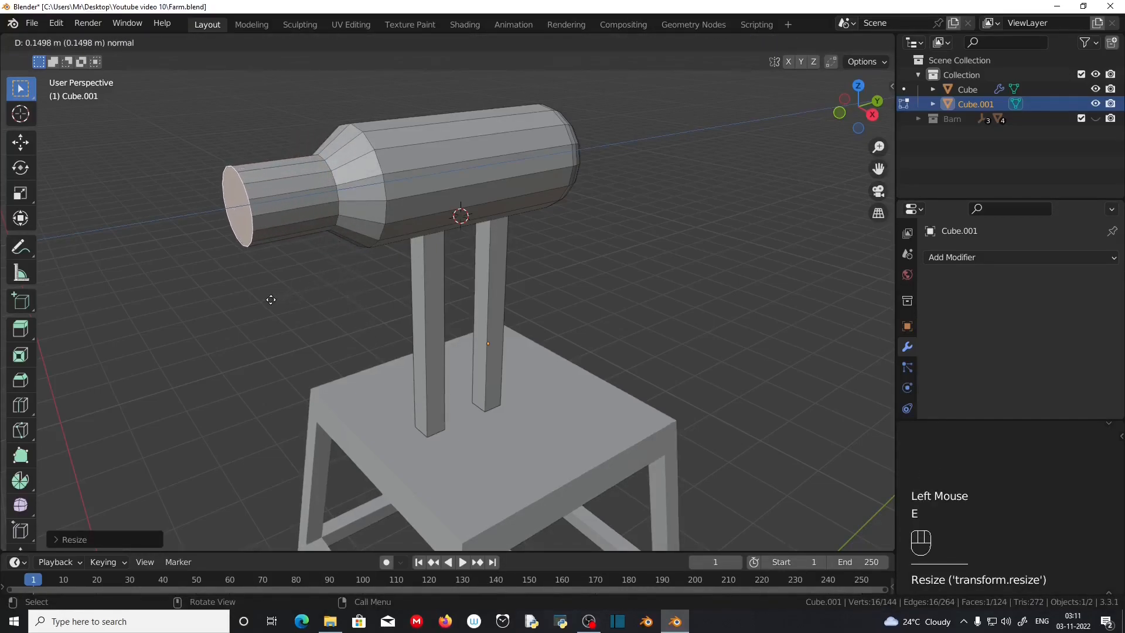
pyautogui.click(310, 289)
pyautogui.press('s')
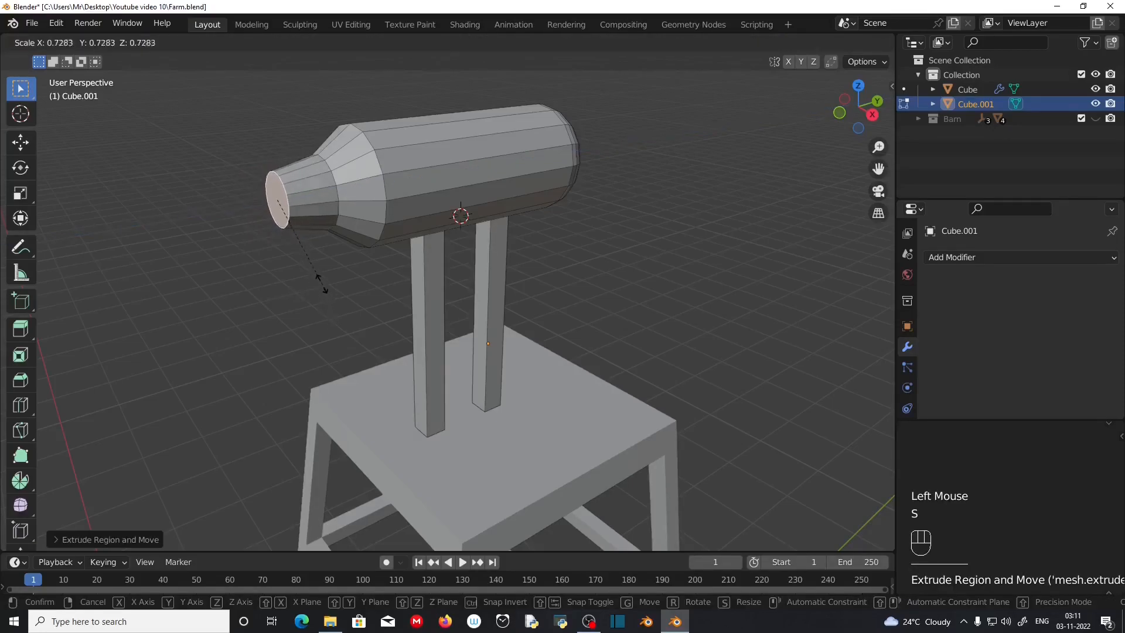
pyautogui.click(312, 252)
pyautogui.scroll(-1, 342, 326)
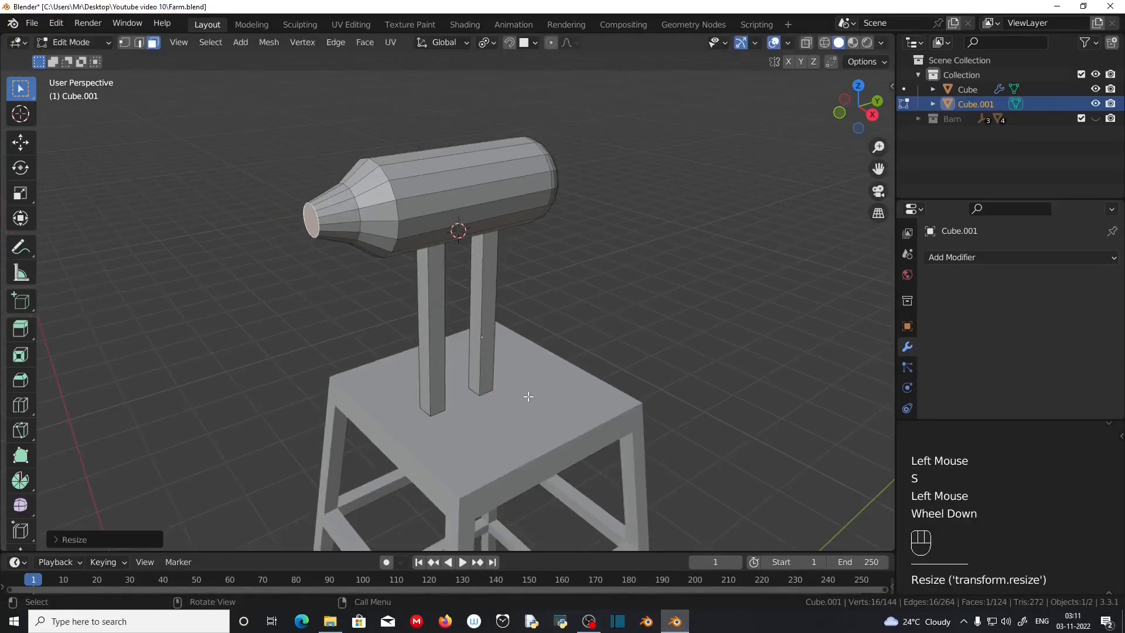
# - Extrude the neck's small end face about 0.32 m along negative Y into a thin shaft, and switch to edge selection
pyautogui.press('KP_3')
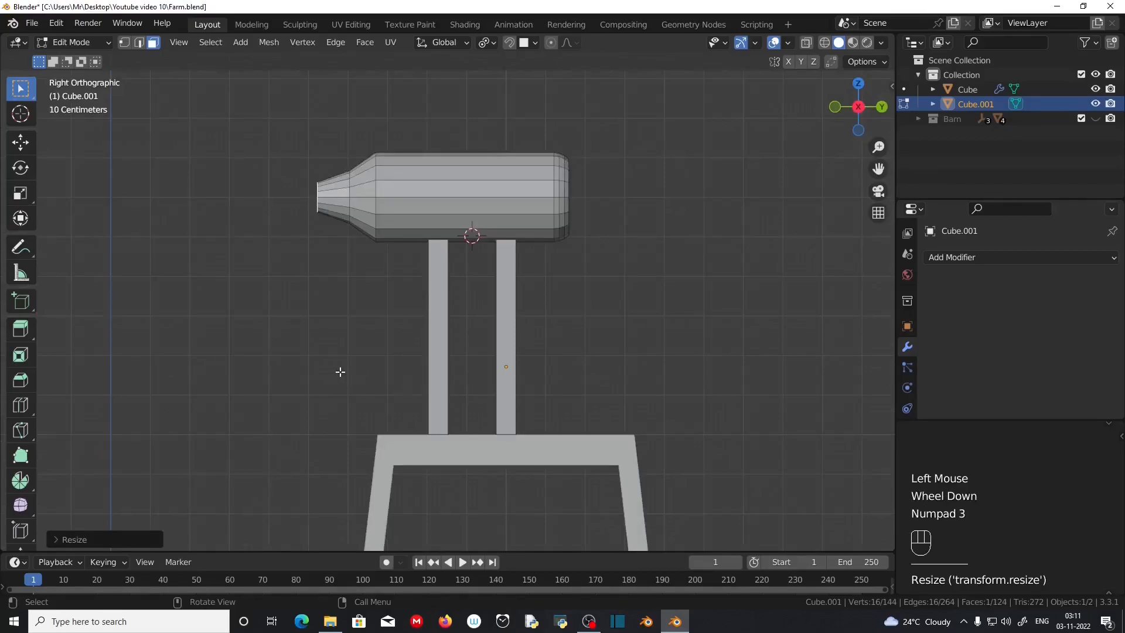
pyautogui.press('e')
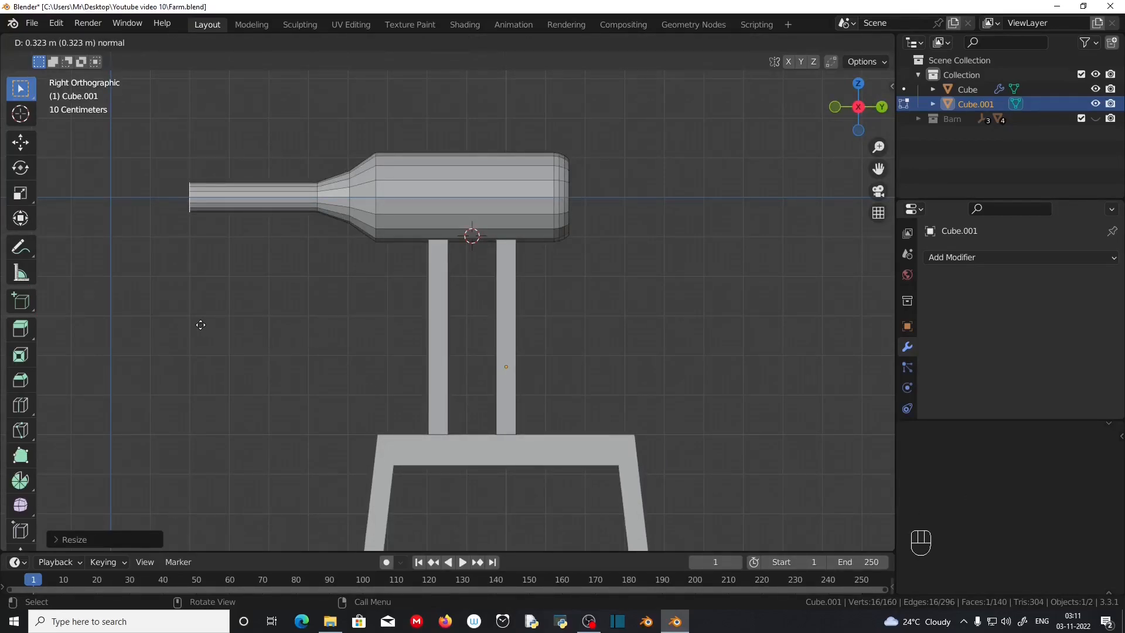
pyautogui.click(201, 325)
pyautogui.scroll(1, 336, 326)
pyautogui.moveTo(336, 327); pyautogui.dragTo(356, 228, button='middle')
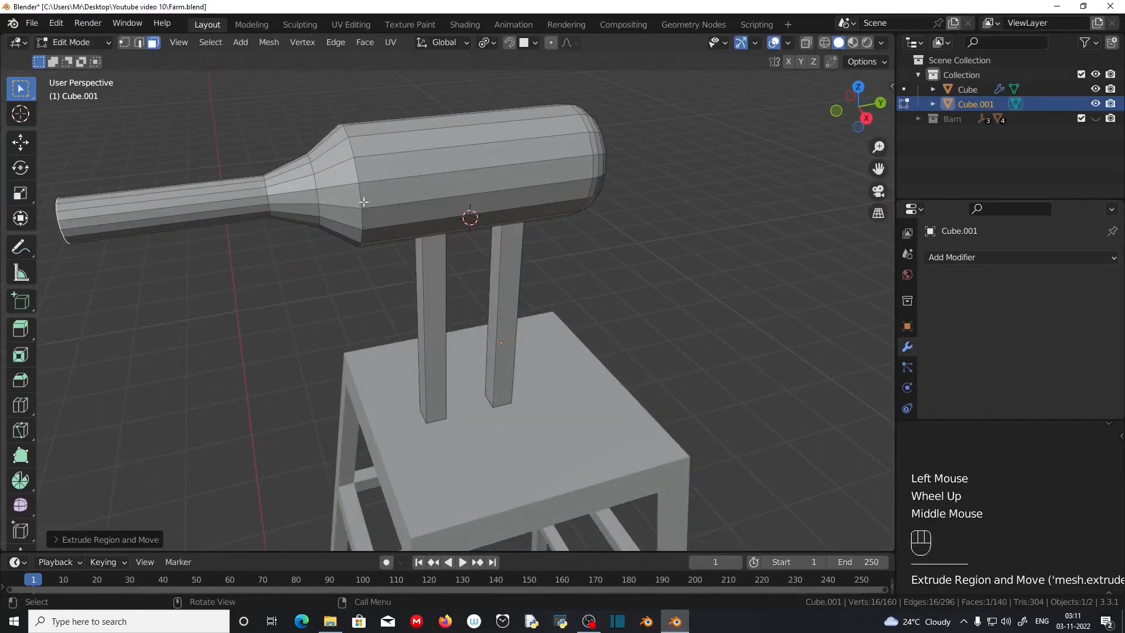
pyautogui.press('2')
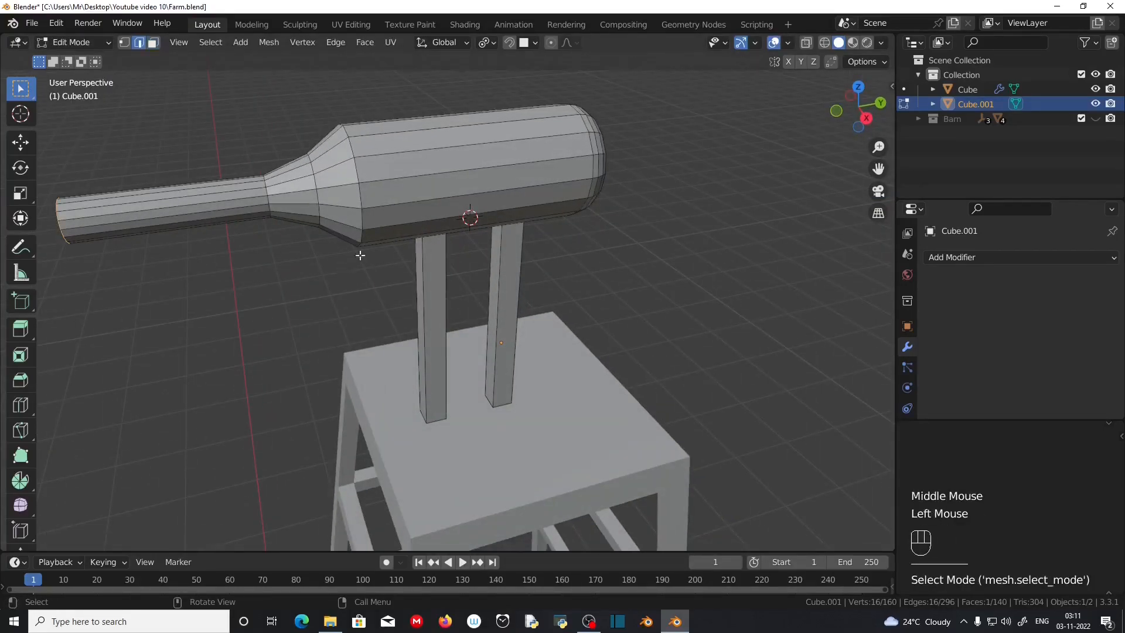
# - Bevel the edge loop where the wide cylinder meets its taper, with three segments and a width of about 0.022 m
pyautogui.keyDown('alt'); pyautogui.click(359, 201); pyautogui.keyUp('alt')
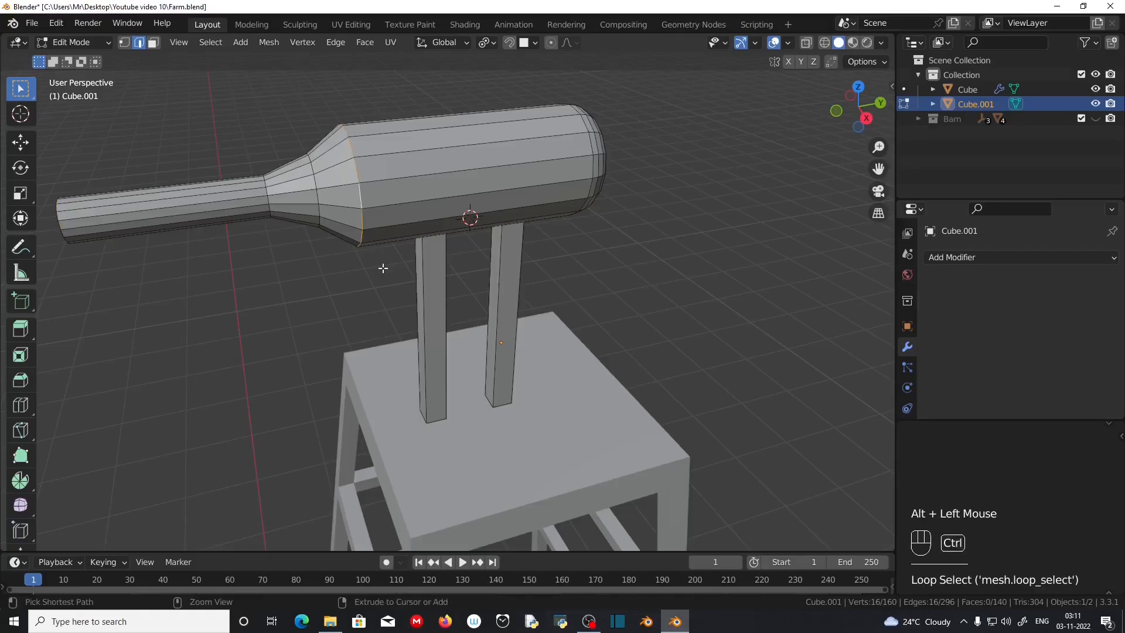
pyautogui.hotkey('ctrl', 'b')
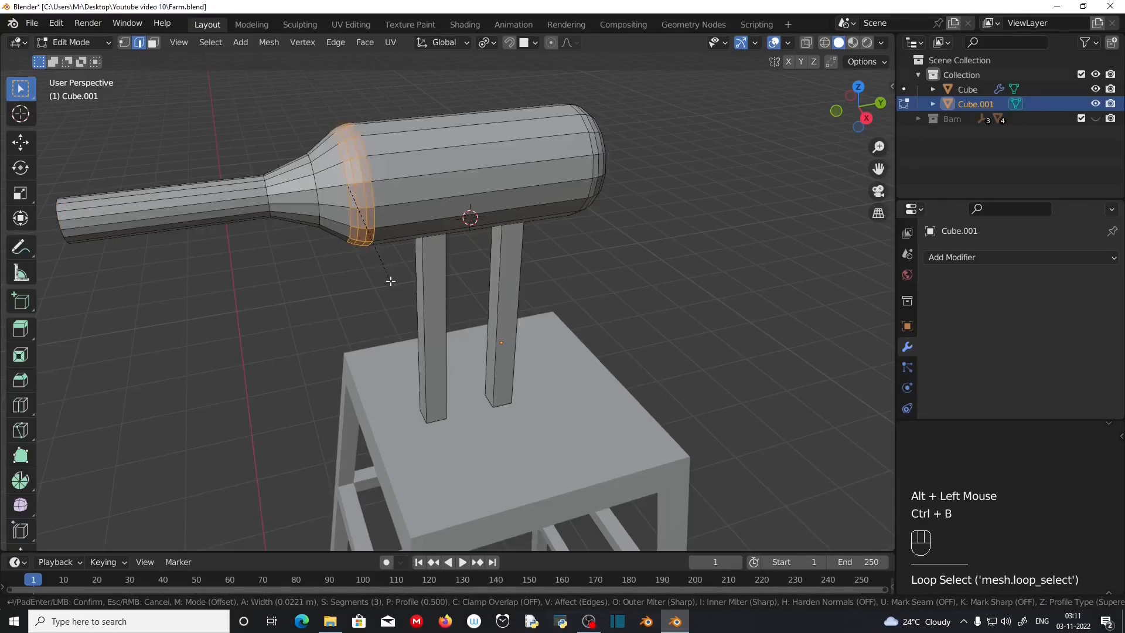
pyautogui.click(390, 281)
pyautogui.scroll(1, 282, 170)
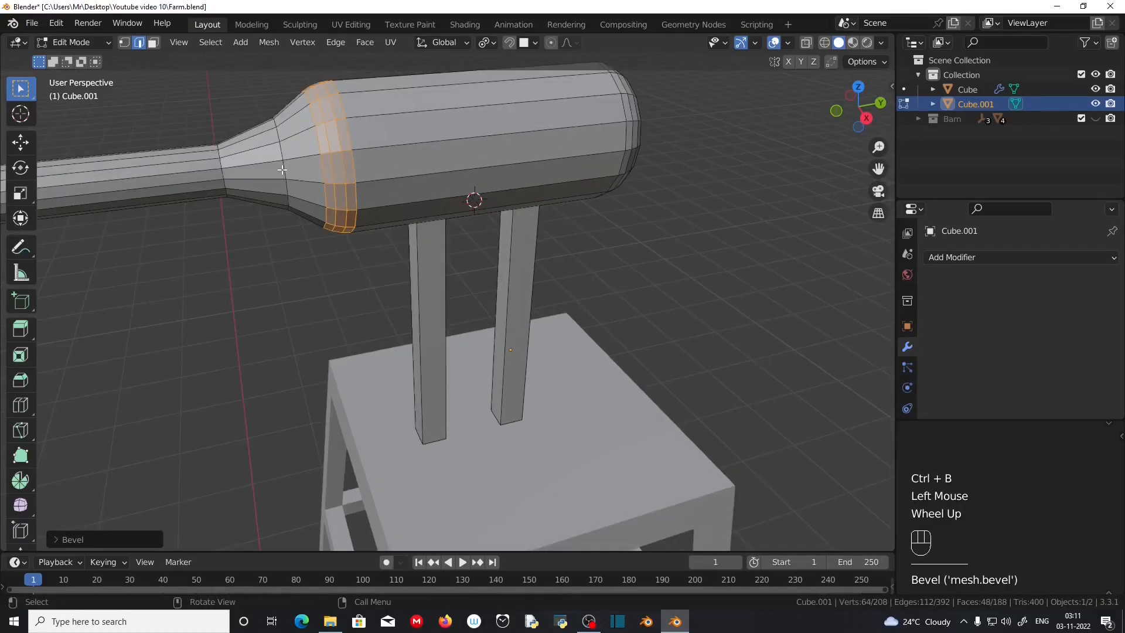
# - Scale the edge loop in the middle of the taper to about 0.82 and shift it along the Y axis
pyautogui.keyDown('alt'); pyautogui.click(299, 211); pyautogui.keyUp('alt')
pyautogui.press('s')
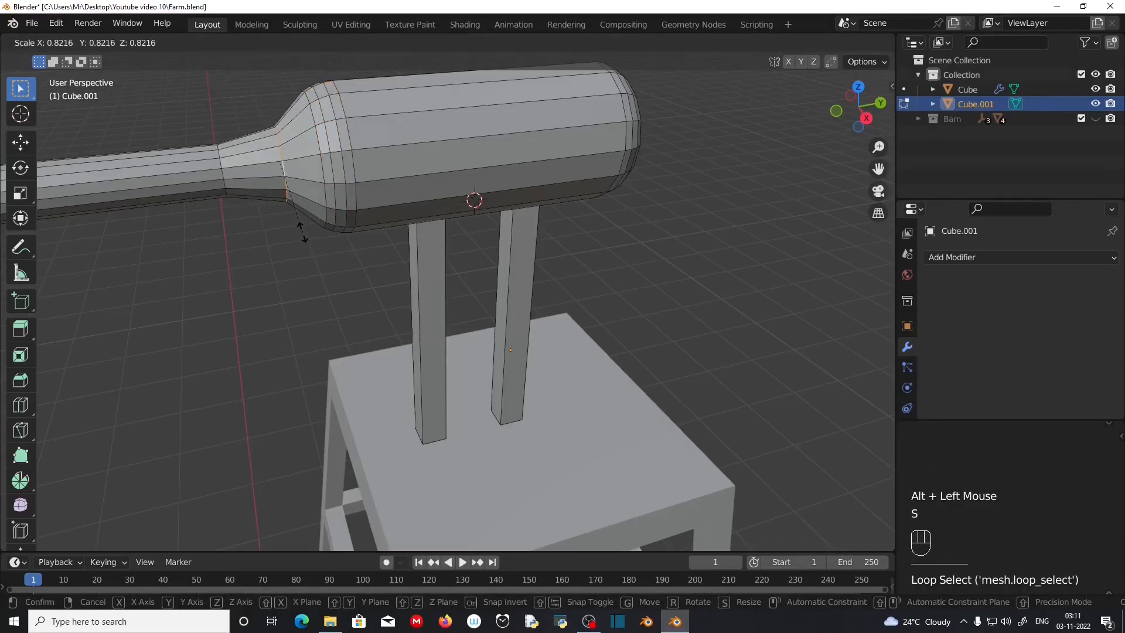
pyautogui.click(301, 231)
pyautogui.press('g')
pyautogui.press('y')
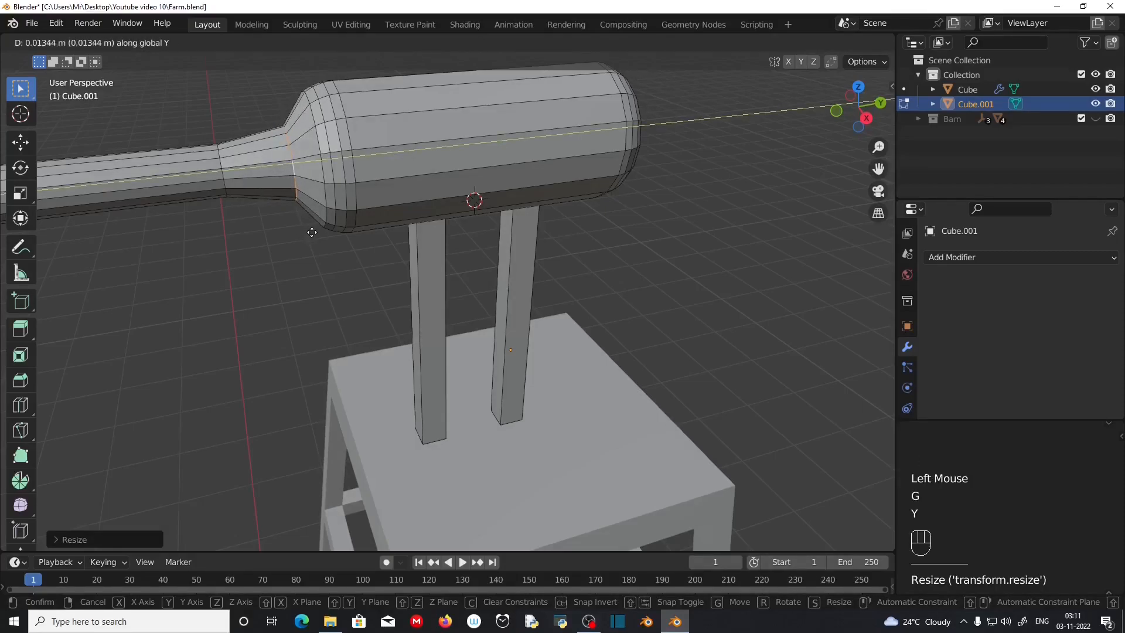
pyautogui.click(280, 239)
pyautogui.scroll(-2, 229, 187)
pyautogui.moveTo(228, 186); pyautogui.dragTo(376, 343, button='middle')
pyautogui.scroll(2, 304, 314)
pyautogui.scroll(-1, 304, 314)
pyautogui.scroll(-2, 608, 359)
pyautogui.scroll(1, 322, 341)
pyautogui.scroll(2, 376, 343)
# - Extrude the end face of the thin shaft outward by about 0.045 m
pyautogui.click(148, 47)
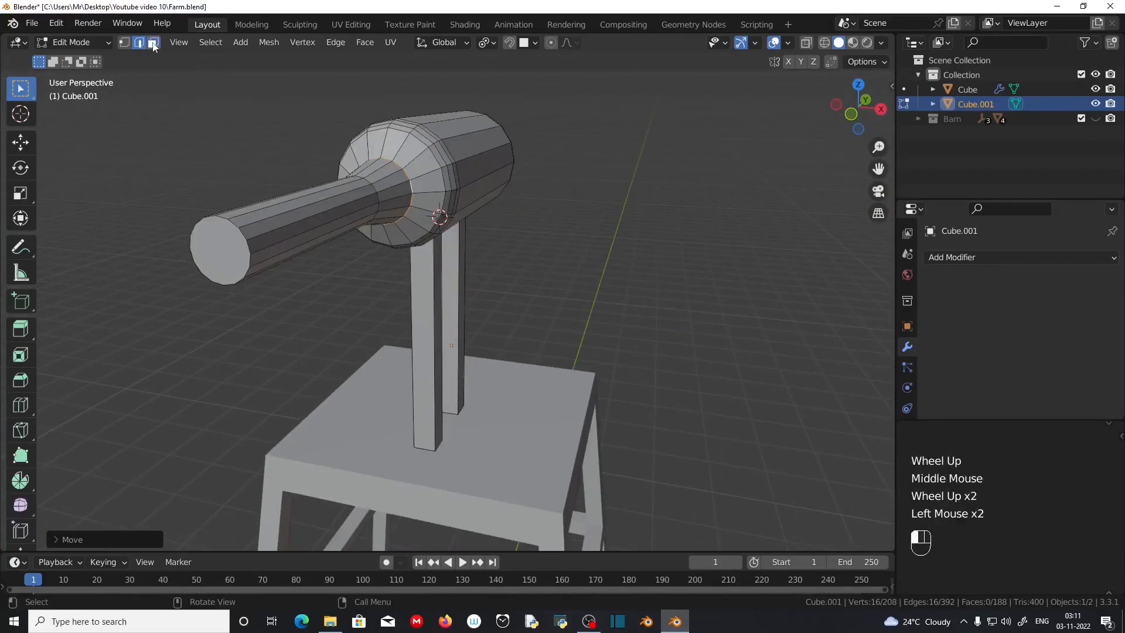
pyautogui.click(153, 44)
pyautogui.click(213, 254)
pyautogui.moveTo(305, 267); pyautogui.dragTo(342, 199, button='middle')
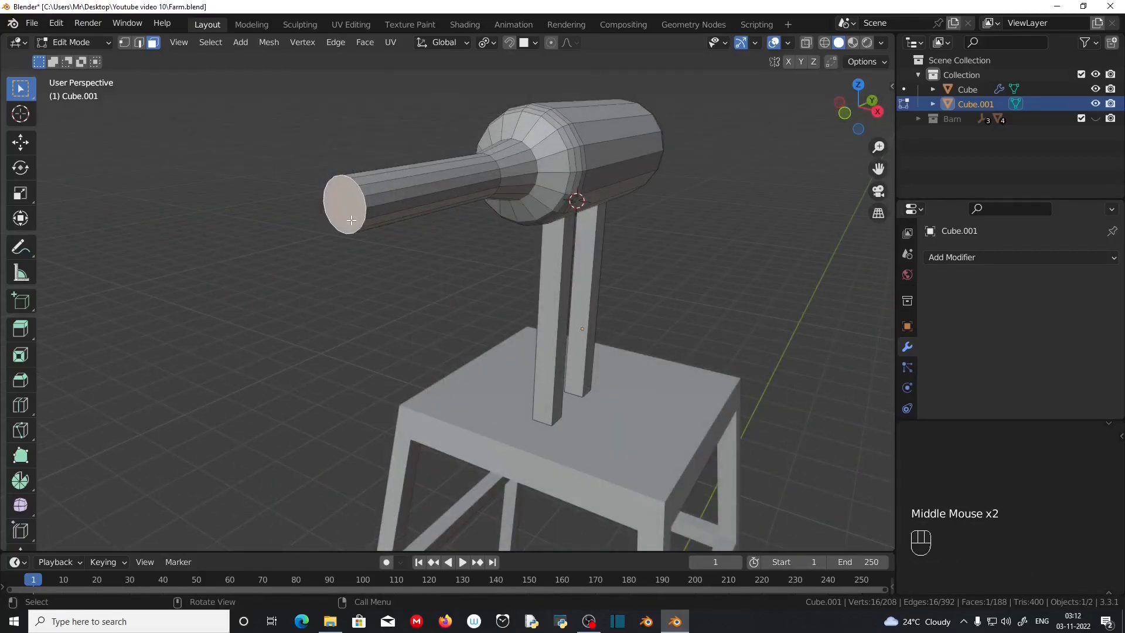
pyautogui.press('e')
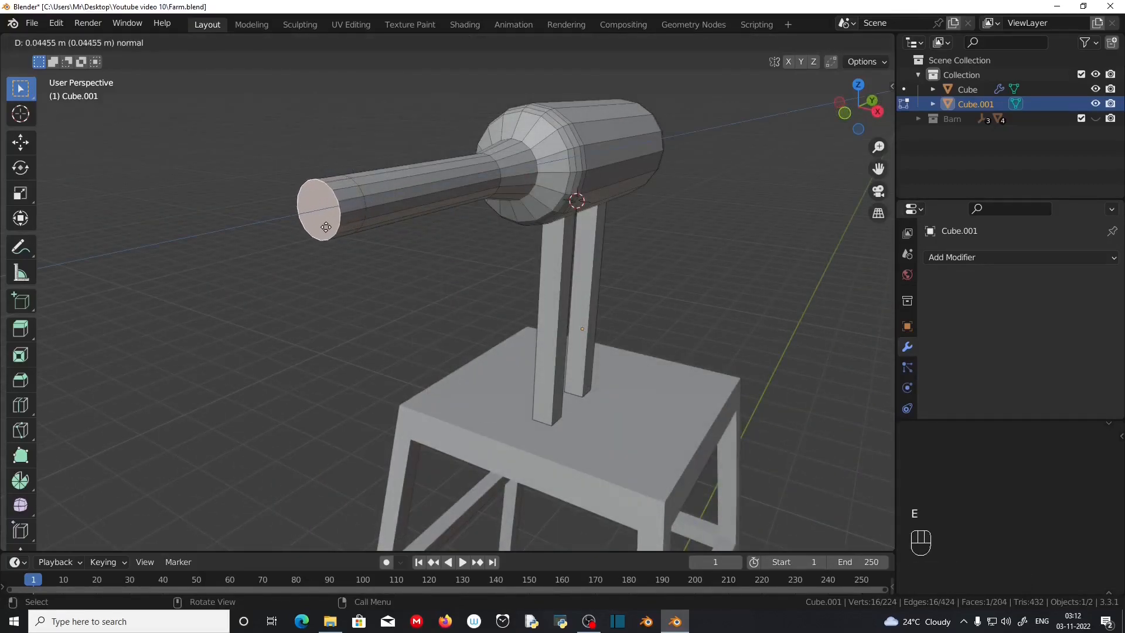
pyautogui.click(324, 227)
# - Extrude the ring of side faces at the shaft's tip and scale it up in X and Z only, forming a wide disc
pyautogui.moveTo(324, 228); pyautogui.dragTo(279, 170, button='middle')
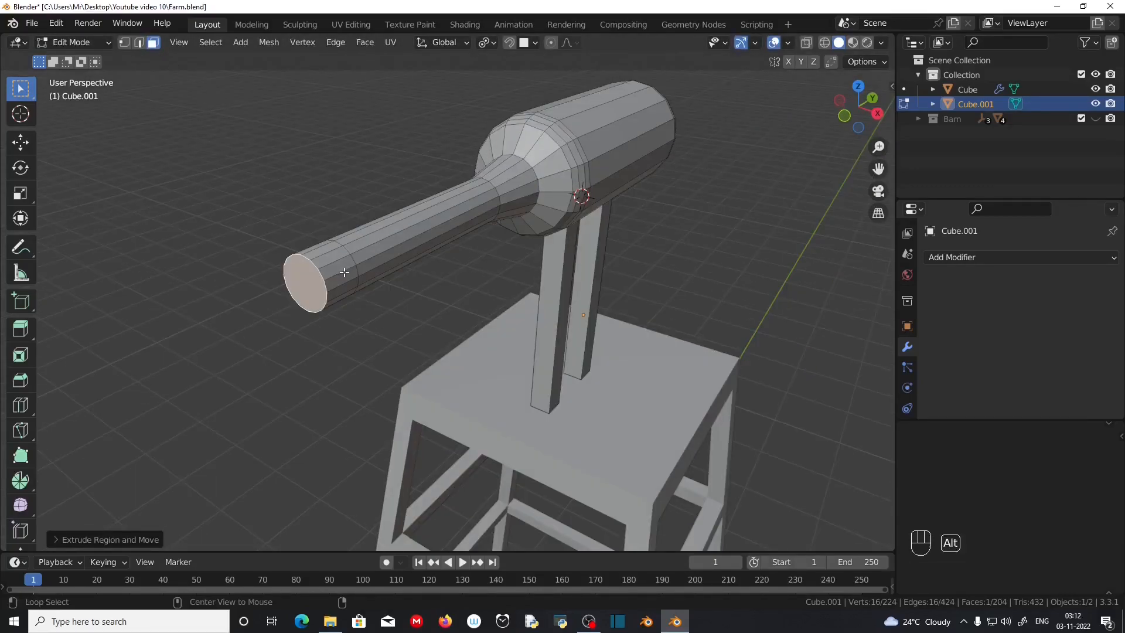
pyautogui.keyDown('alt'); pyautogui.click(344, 292); pyautogui.keyUp('alt')
pyautogui.moveTo(334, 281); pyautogui.dragTo(421, 250, button='middle')
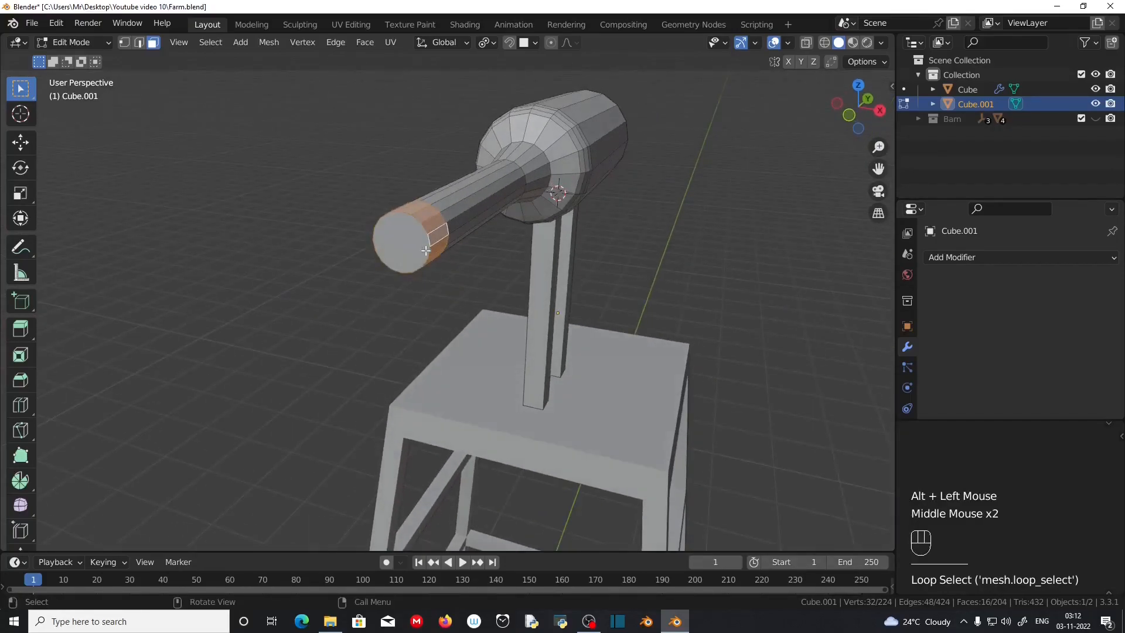
pyautogui.press('e')
pyautogui.press('s')
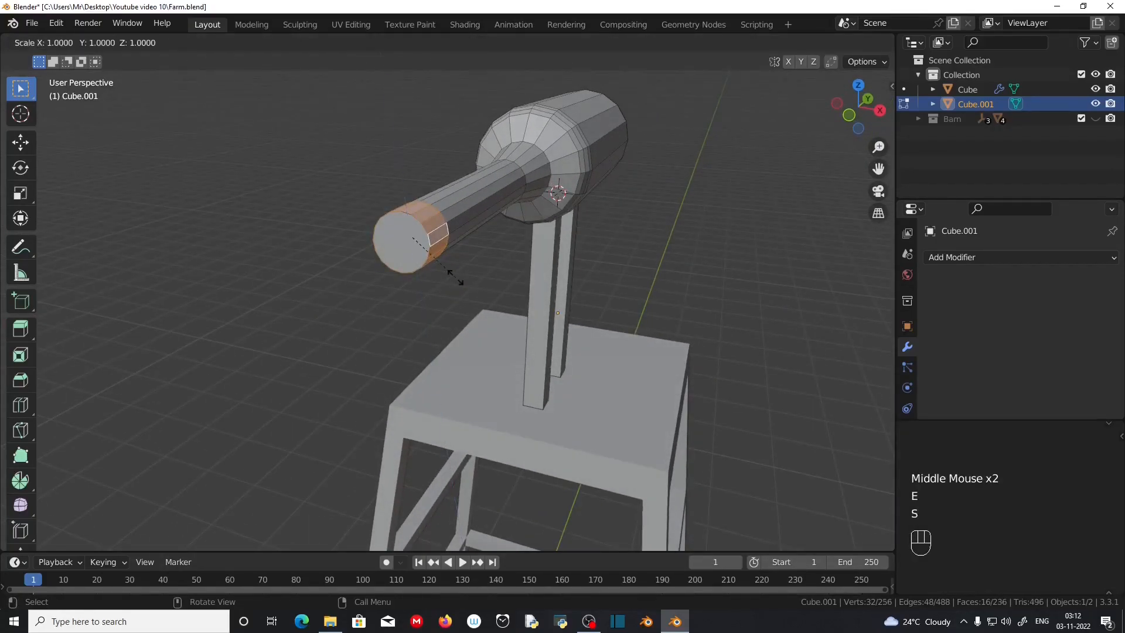
pyautogui.press('shift')
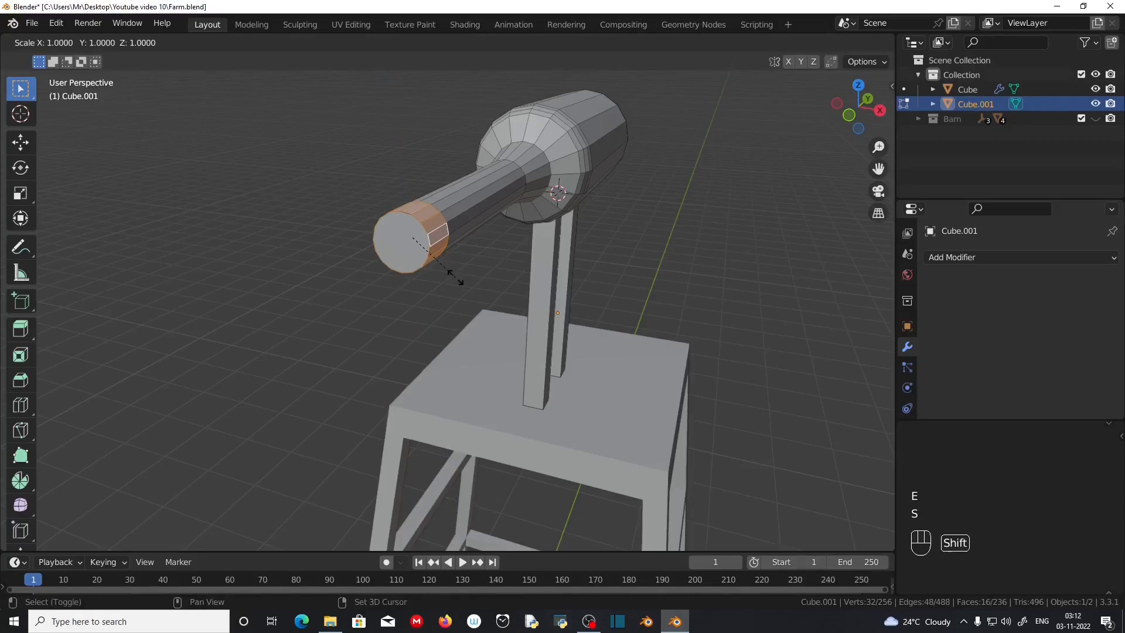
pyautogui.hotkey('shift', 'y')
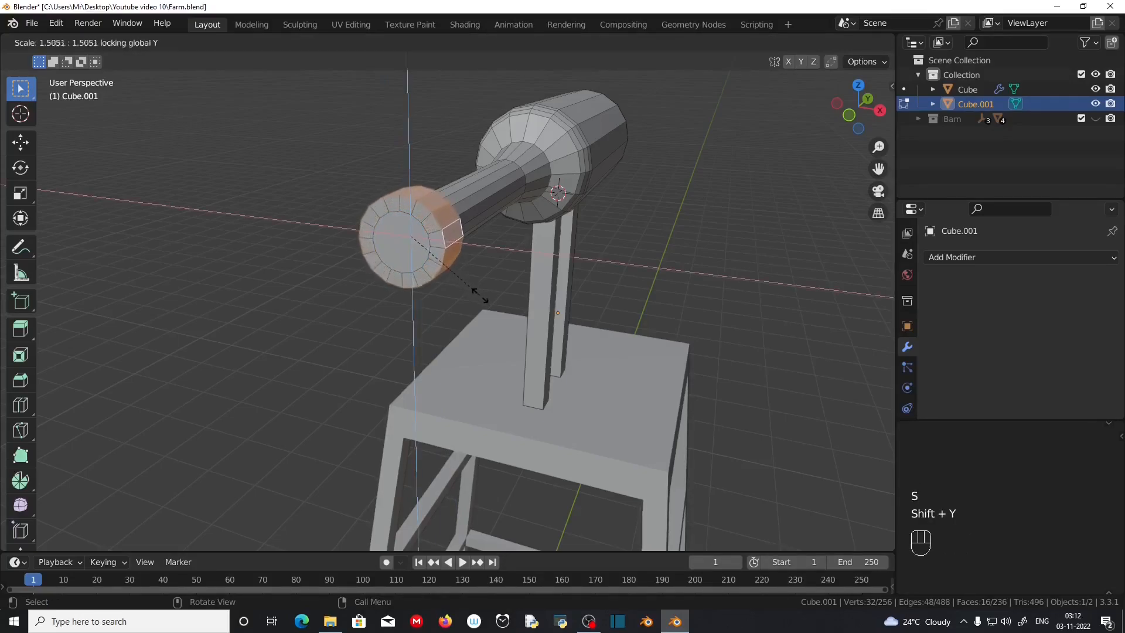
pyautogui.click(561, 343)
# - Select all front faces of the disc at the shaft's tip and move them along Y to adjust its thickness
pyautogui.keyDown('shift'); pyautogui.moveTo(560, 342); pyautogui.dragTo(469, 264, button='middle'); pyautogui.keyUp('shift')
pyautogui.moveTo(468, 263); pyautogui.dragTo(410, 205, button='middle')
pyautogui.click(377, 177)
pyautogui.press('ctrl')
pyautogui.press('ctrl+KP_Add')
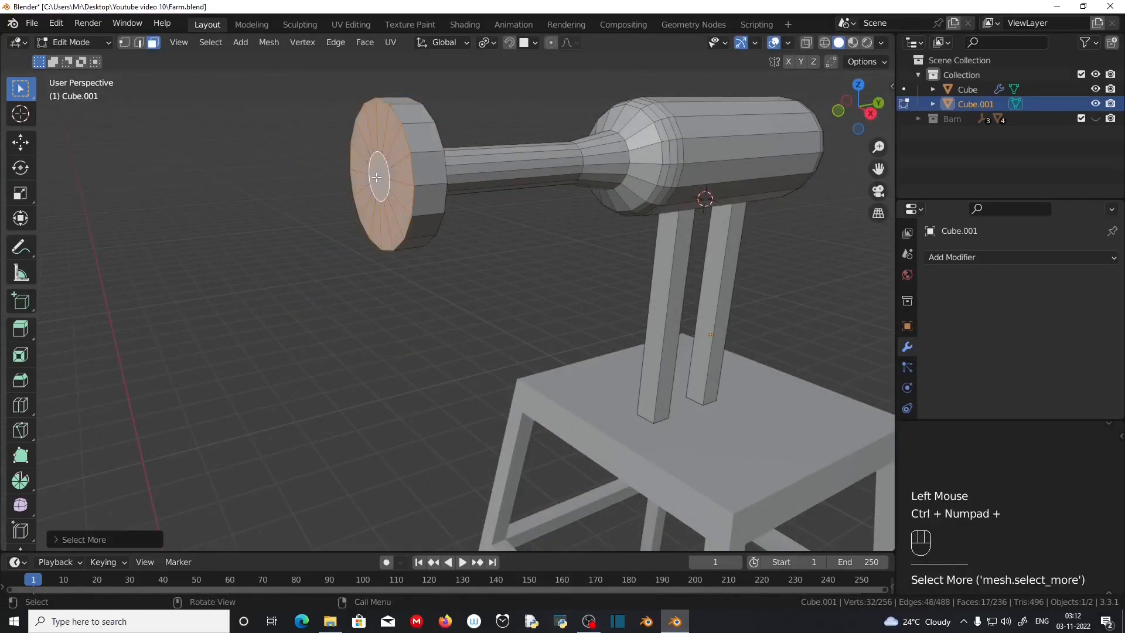
pyautogui.scroll(2, 402, 156)
pyautogui.moveTo(398, 190); pyautogui.dragTo(340, 249, button='middle')
pyautogui.press('g')
pyautogui.press('y')
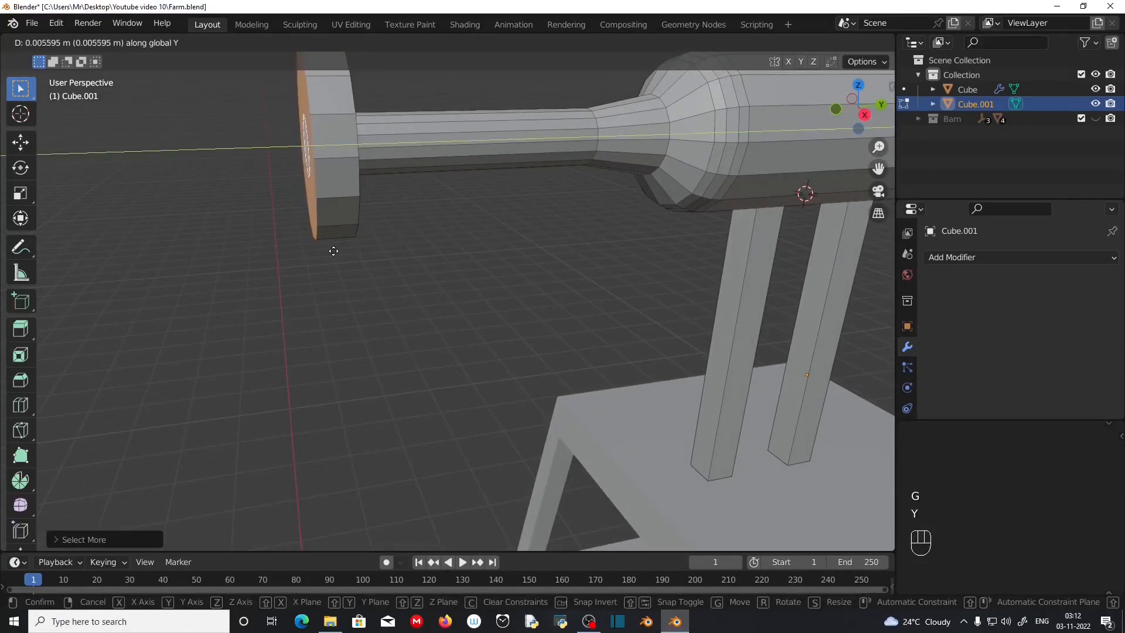
pyautogui.click(329, 246)
pyautogui.moveTo(330, 247); pyautogui.dragTo(333, 279, button='middle')
pyautogui.scroll(-5, 334, 279)
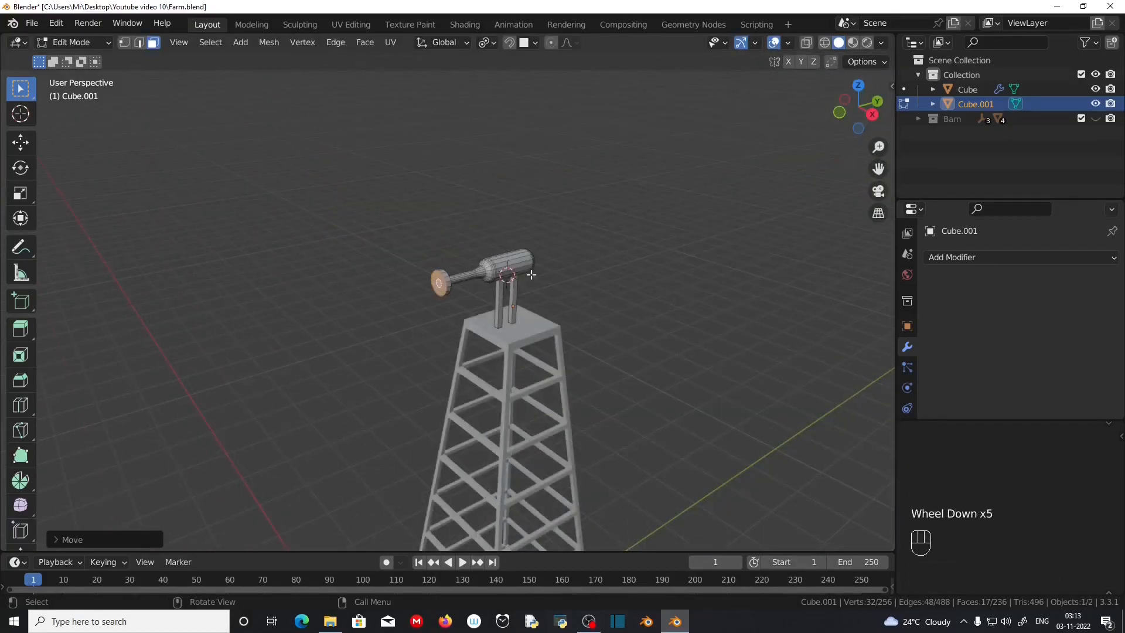
# - Leave mesh editing and hide both the lattice tower and the head mounted on it
pyautogui.press('Tab')
pyautogui.scroll(-3, 531, 274)
pyautogui.keyDown('shift'); pyautogui.moveTo(567, 332); pyautogui.dragTo(527, 293, button='middle'); pyautogui.keyUp('shift')
pyautogui.scroll(-1, 527, 293)
pyautogui.moveTo(527, 292); pyautogui.dragTo(480, 263, button='middle')
pyautogui.scroll(1, 482, 264)
pyautogui.moveTo(402, 170); pyautogui.dragTo(570, 504)
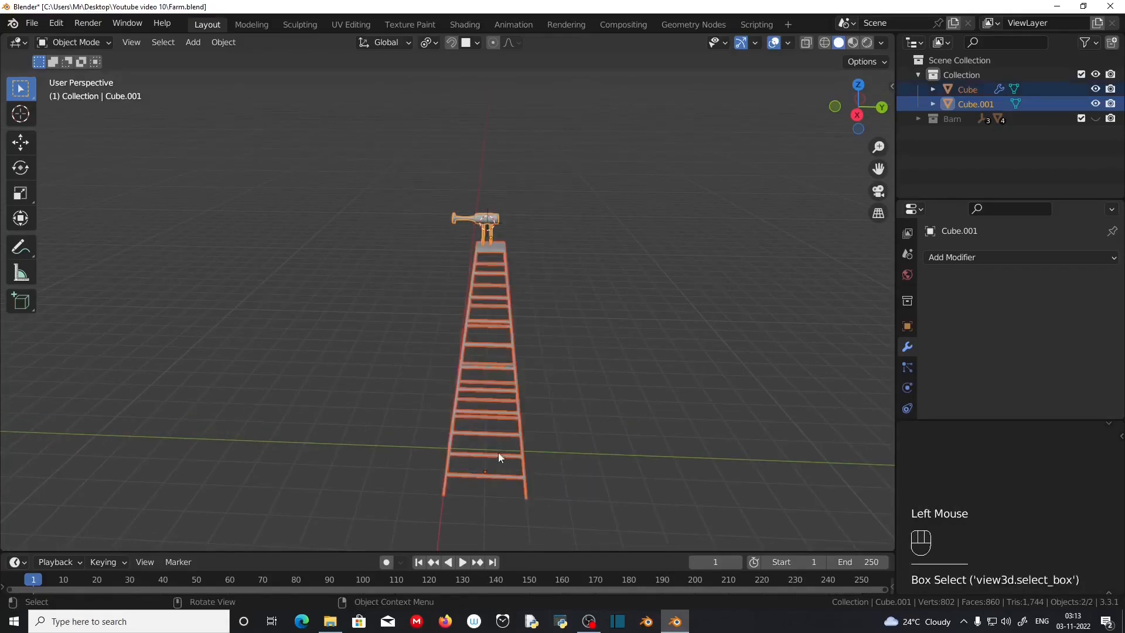
pyautogui.press('h')
# - Snap the 3D cursor to the world origin
pyautogui.moveTo(321, 345); pyautogui.dragTo(451, 229, button='middle')
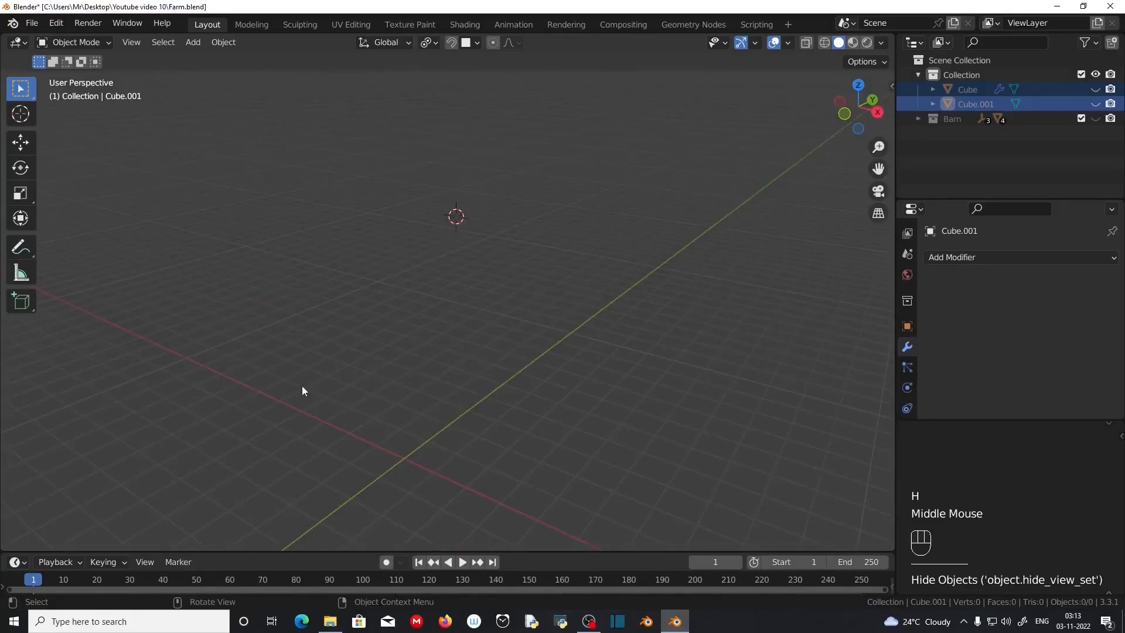
pyautogui.hotkey('shift', 's')
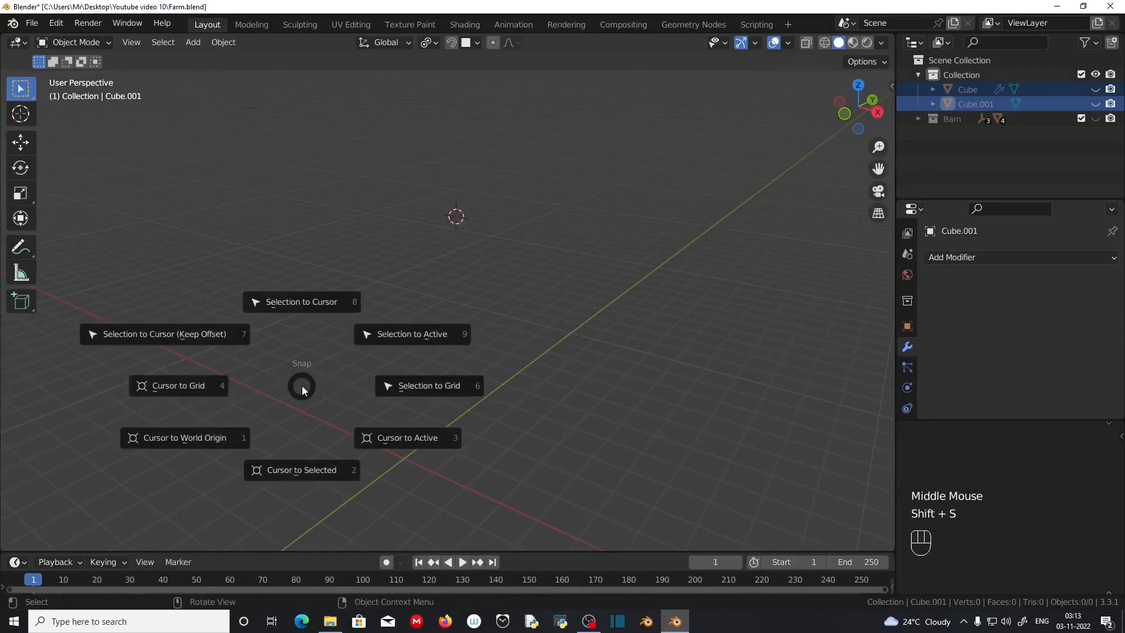
pyautogui.click(217, 438)
pyautogui.scroll(3, 444, 475)
pyautogui.keyDown('shift'); pyautogui.moveTo(444, 474); pyautogui.dragTo(380, 431, button='middle'); pyautogui.keyUp('shift')
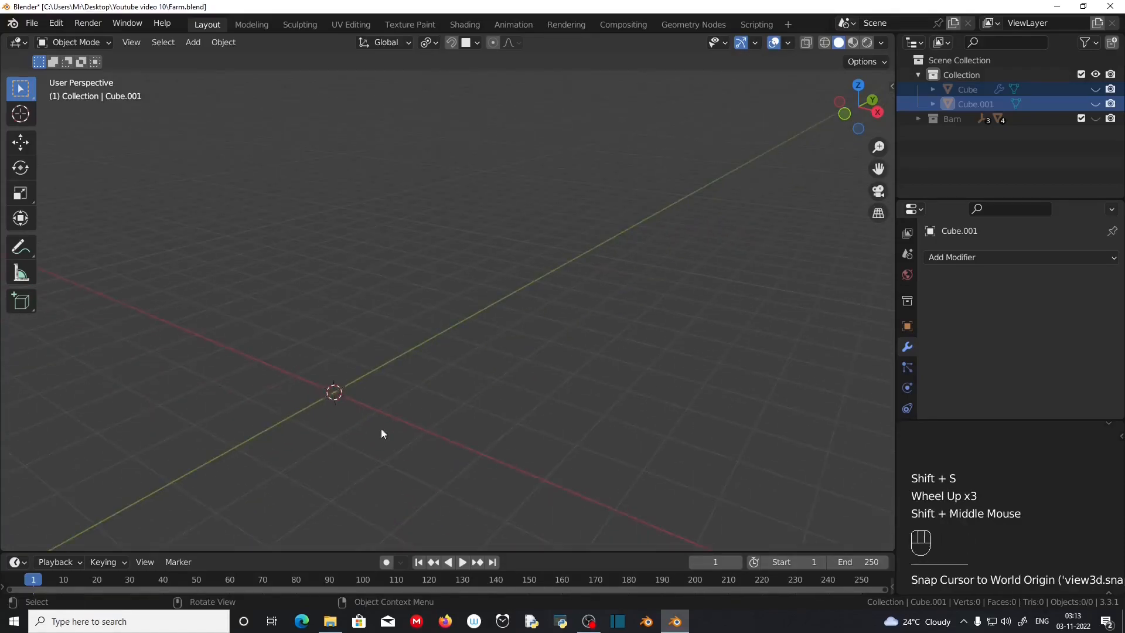
pyautogui.scroll(2, 291, 438)
# - Add a mesh plane at the 3D cursor and frame it in the view
pyautogui.hotkey('shift', 'a')
pyautogui.hotkey('shift', 'a')
pyautogui.moveTo(192, 148)
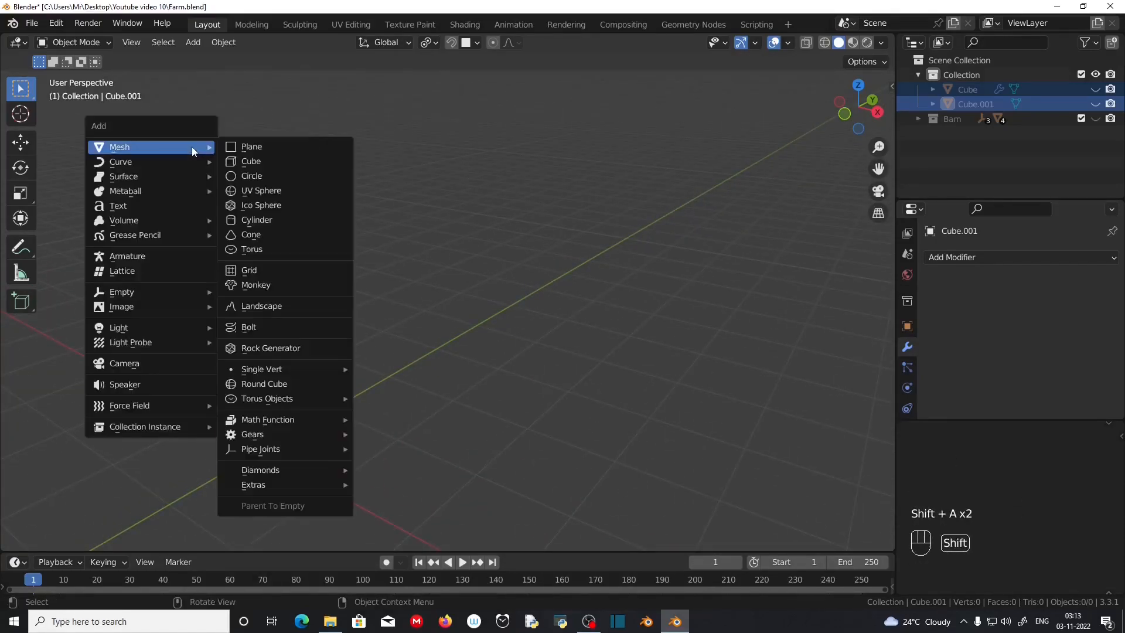
pyautogui.click(274, 150)
pyautogui.press('KP_Decimal')
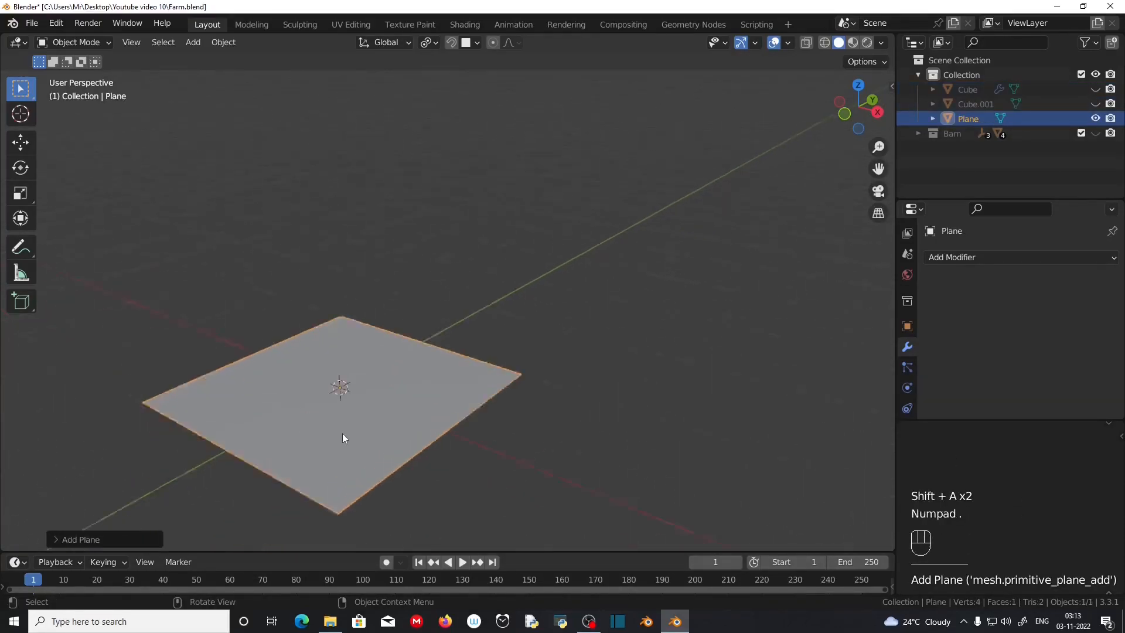
pyautogui.moveTo(433, 336); pyautogui.dragTo(457, 439, button='middle')
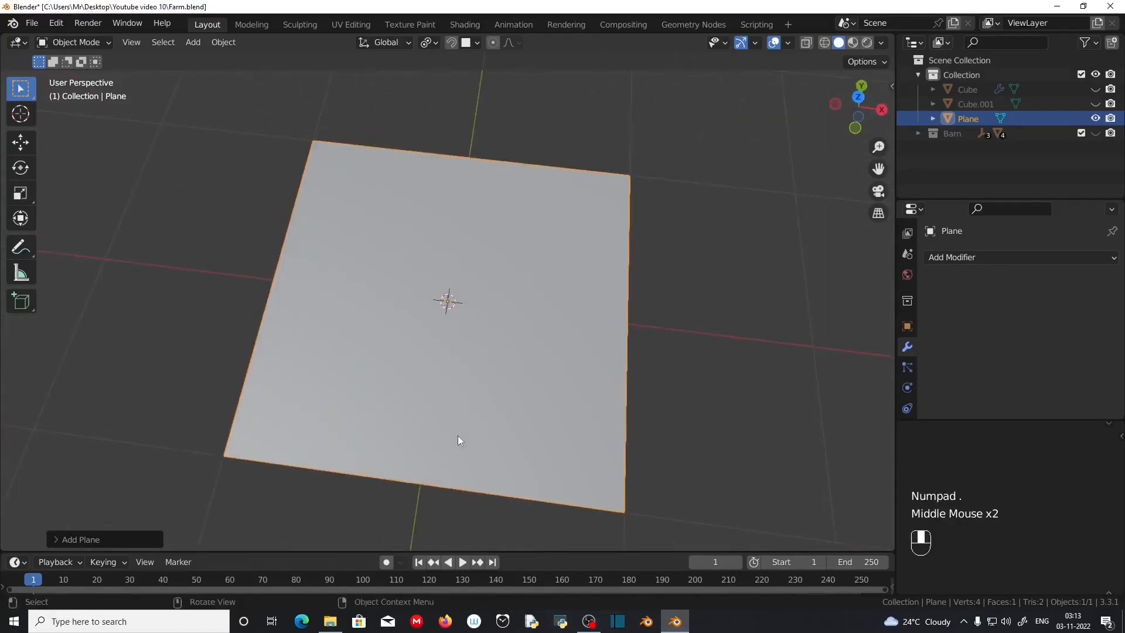
# - In top view, scale the plane's negative-X edge down along Y so the plane tapers to a short end
pyautogui.click(543, 358)
pyautogui.press('Tab')
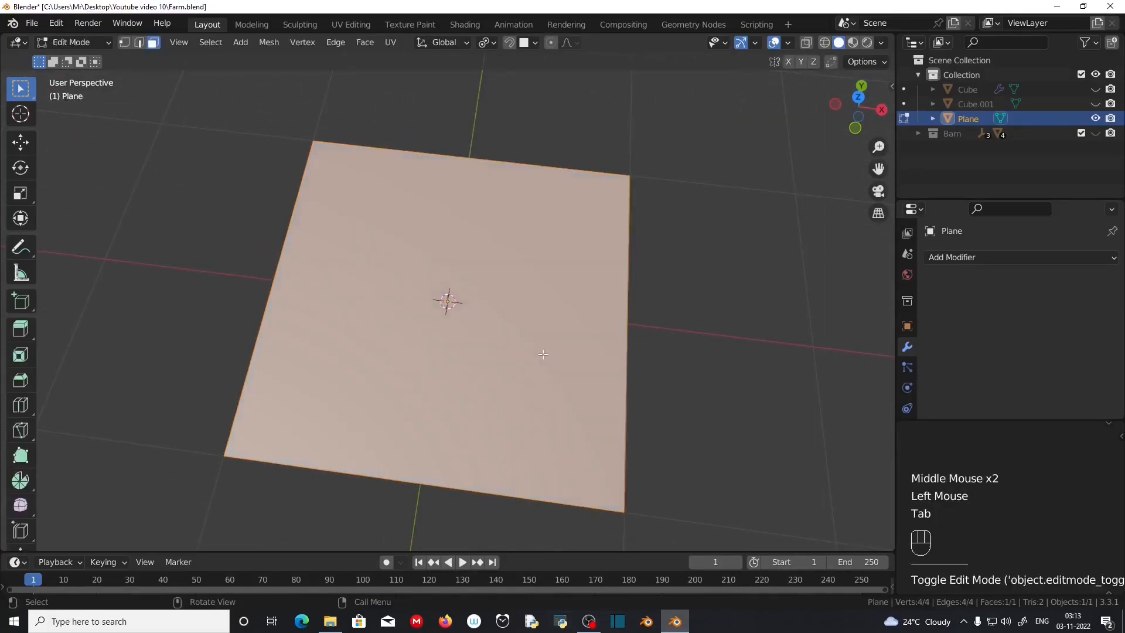
pyautogui.press('KP_7')
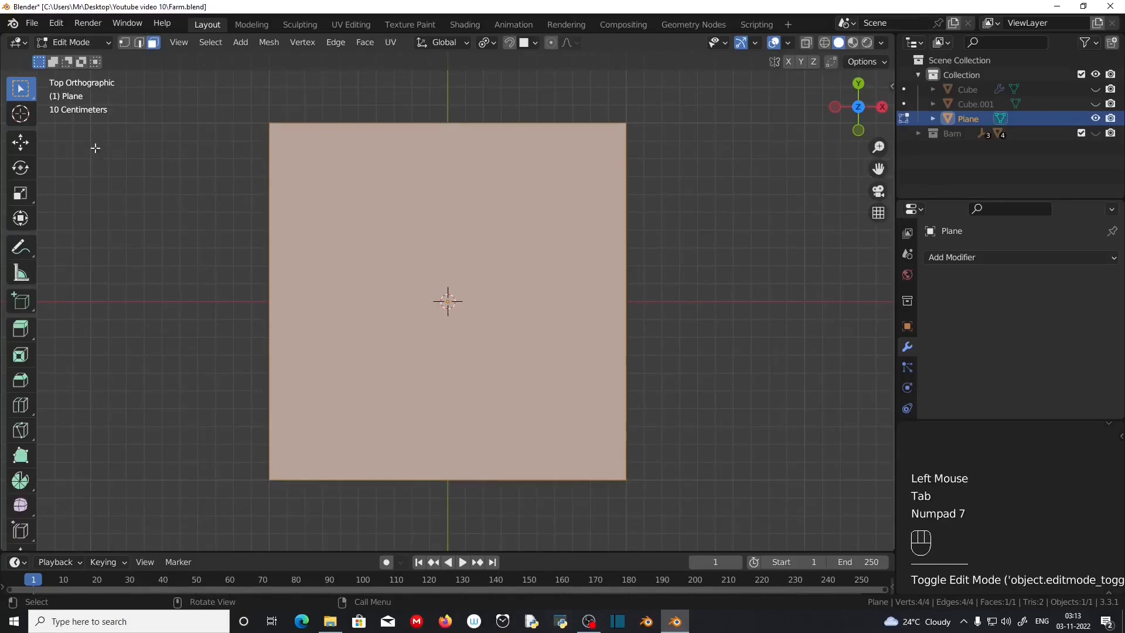
pyautogui.click(124, 43)
pyautogui.scroll(-1, 246, 163)
pyautogui.moveTo(221, 113); pyautogui.dragTo(326, 473)
pyautogui.scroll(2, 326, 473)
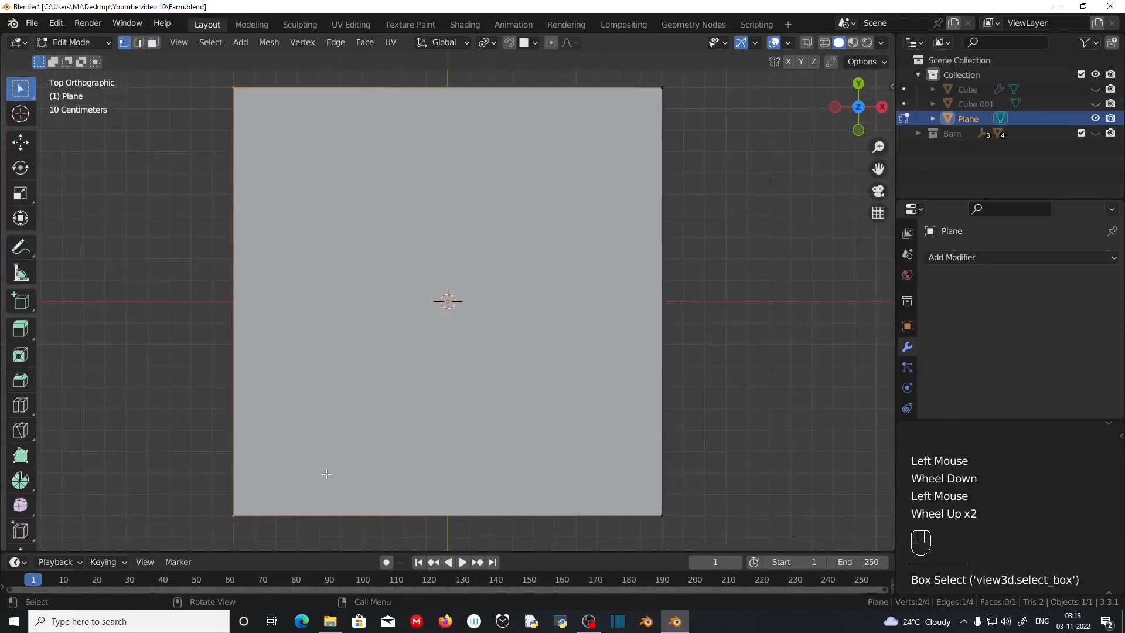
pyautogui.press('s')
pyautogui.press('y')
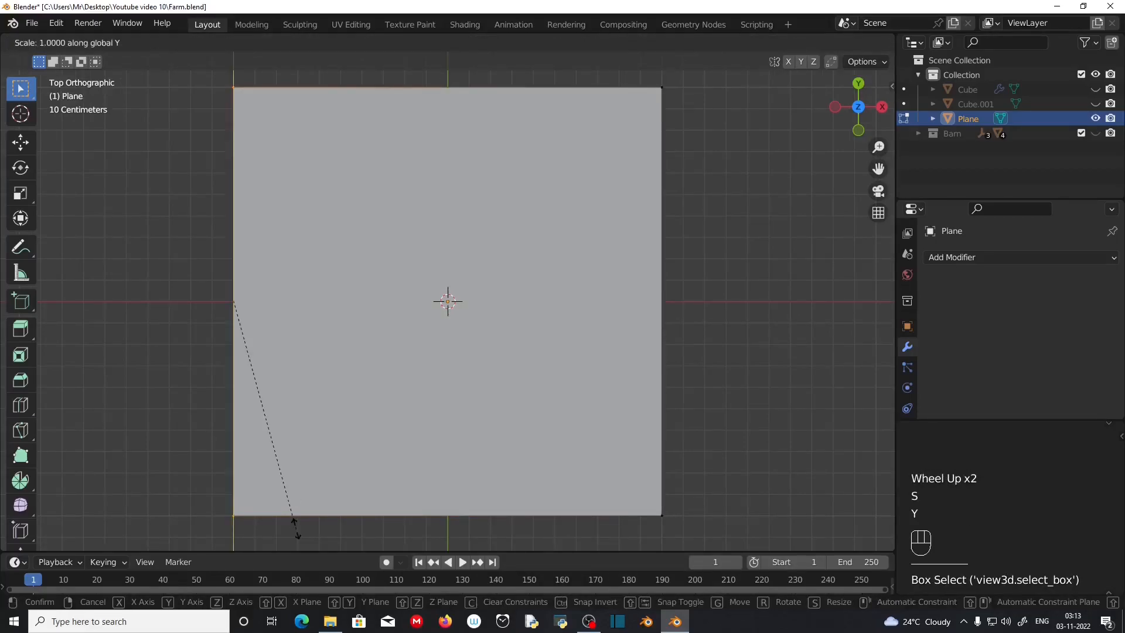
pyautogui.click(244, 319)
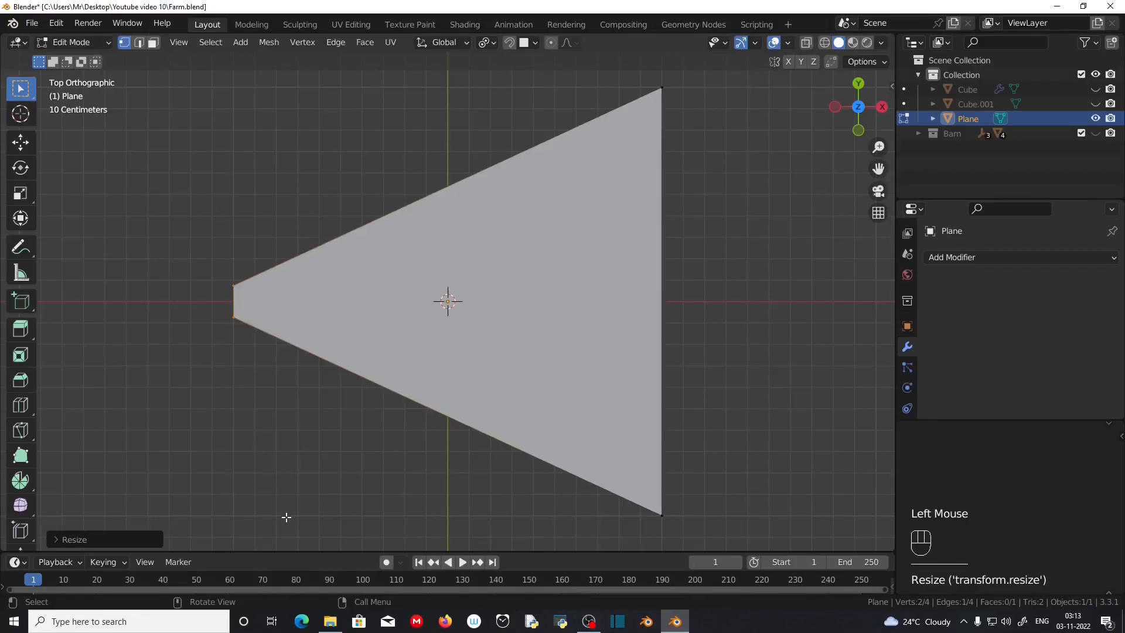
# - Narrow the plane's short end edge further along Y to less than half its length
pyautogui.press('s')
pyautogui.press('y')
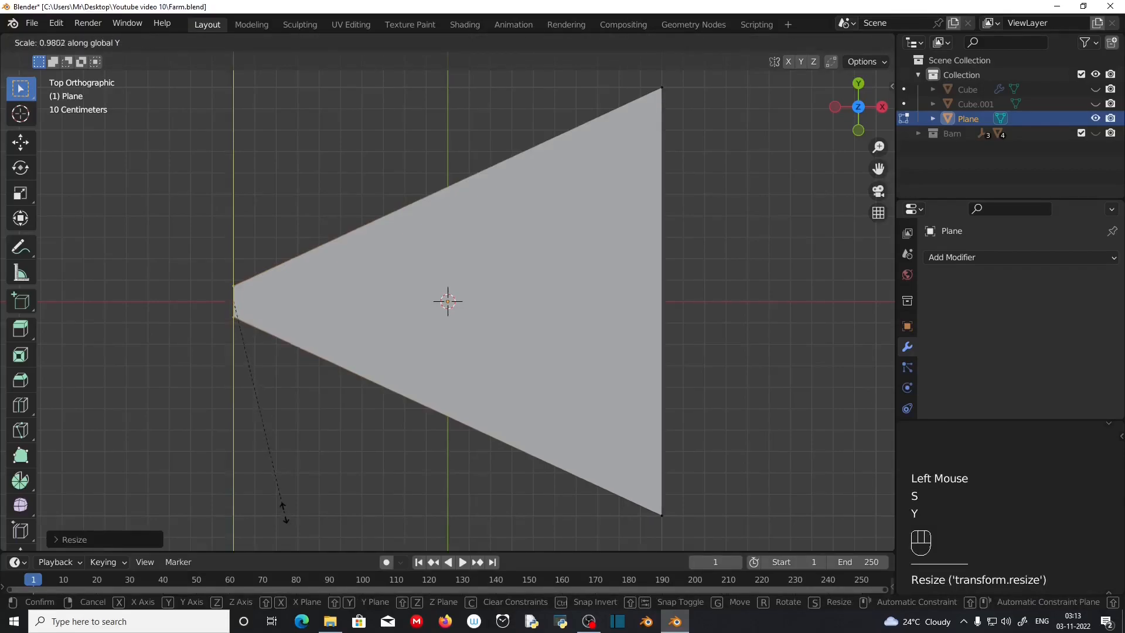
pyautogui.click(254, 399)
pyautogui.scroll(2, 253, 394)
pyautogui.keyDown('shift'); pyautogui.moveTo(253, 394); pyautogui.dragTo(372, 396, button='middle'); pyautogui.keyUp('shift')
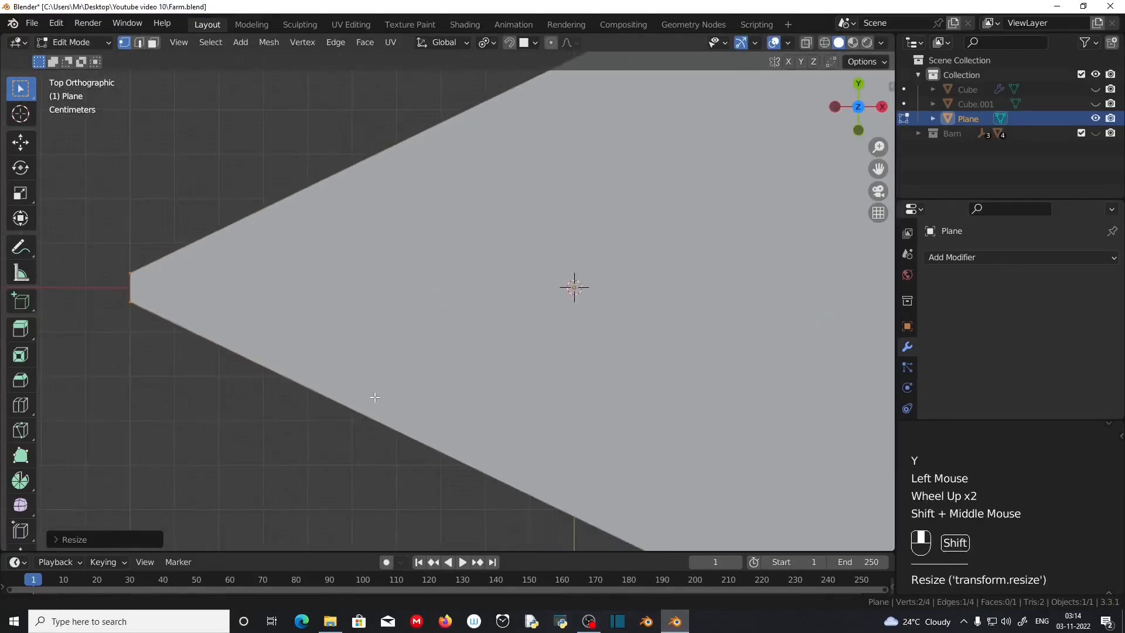
# - Scale the plane's long positive-X edge along Y to about 0.3 to make a slim tapered shape
pyautogui.scroll(-1, 431, 423)
pyautogui.keyDown('shift'); pyautogui.moveTo(431, 423); pyautogui.dragTo(252, 421, button='middle'); pyautogui.keyUp('shift')
pyautogui.scroll(-2, 367, 437)
pyautogui.moveTo(525, 158); pyautogui.dragTo(599, 455)
pyautogui.scroll(1, 599, 455)
pyautogui.scroll(2, 599, 455)
pyautogui.press('s')
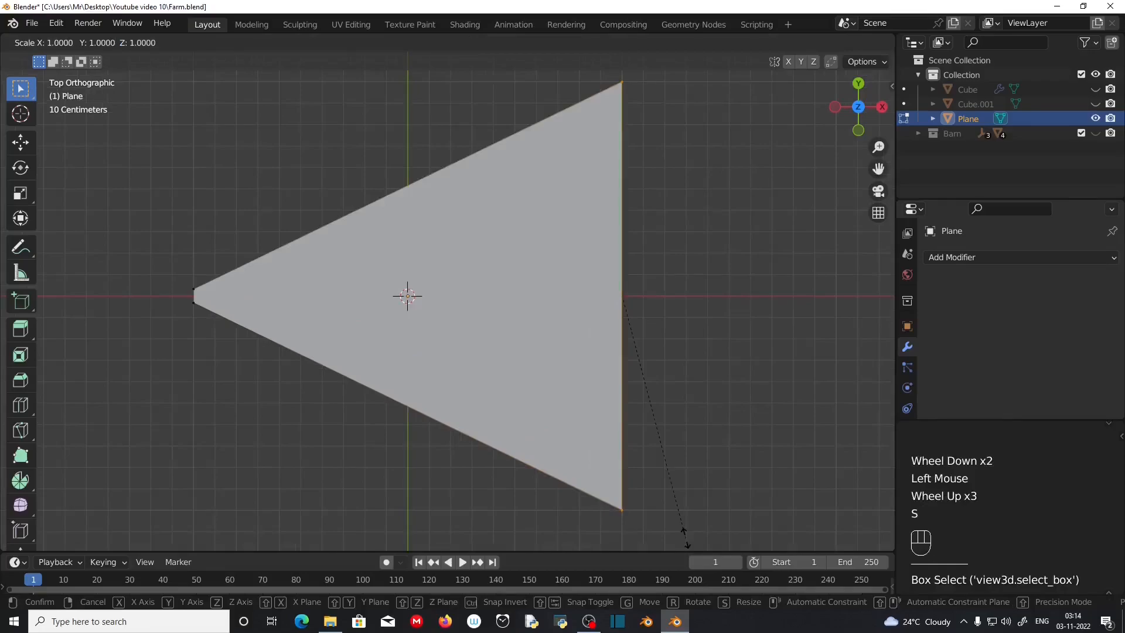
pyautogui.press('y')
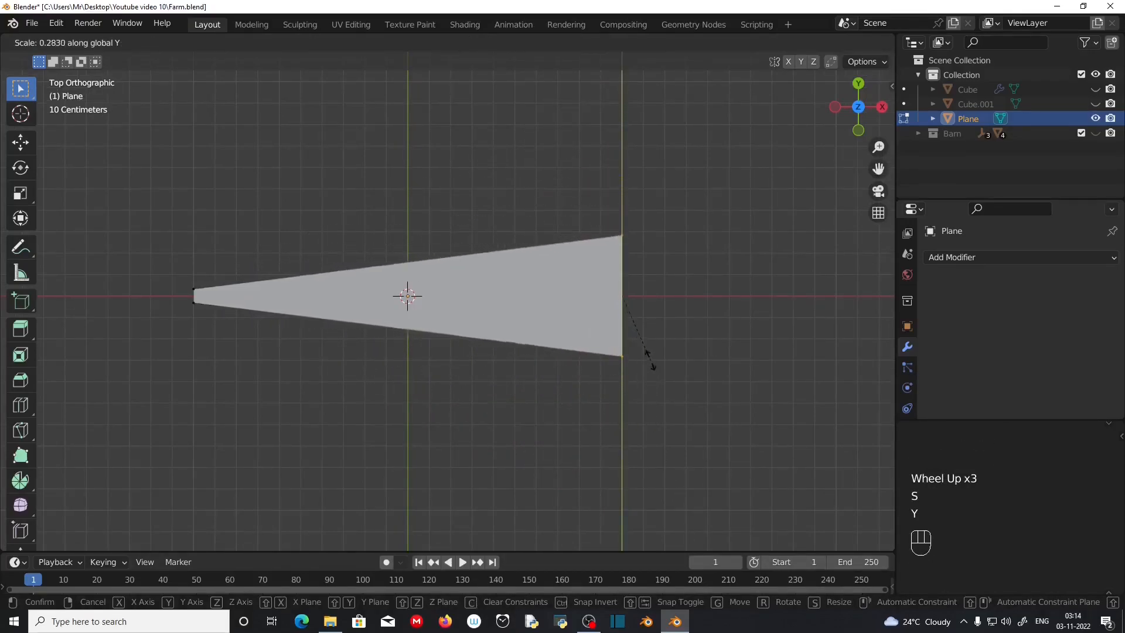
pyautogui.click(648, 363)
pyautogui.scroll(2, 673, 404)
pyautogui.keyDown('shift'); pyautogui.moveTo(676, 407); pyautogui.dragTo(540, 446, button='middle'); pyautogui.keyUp('shift')
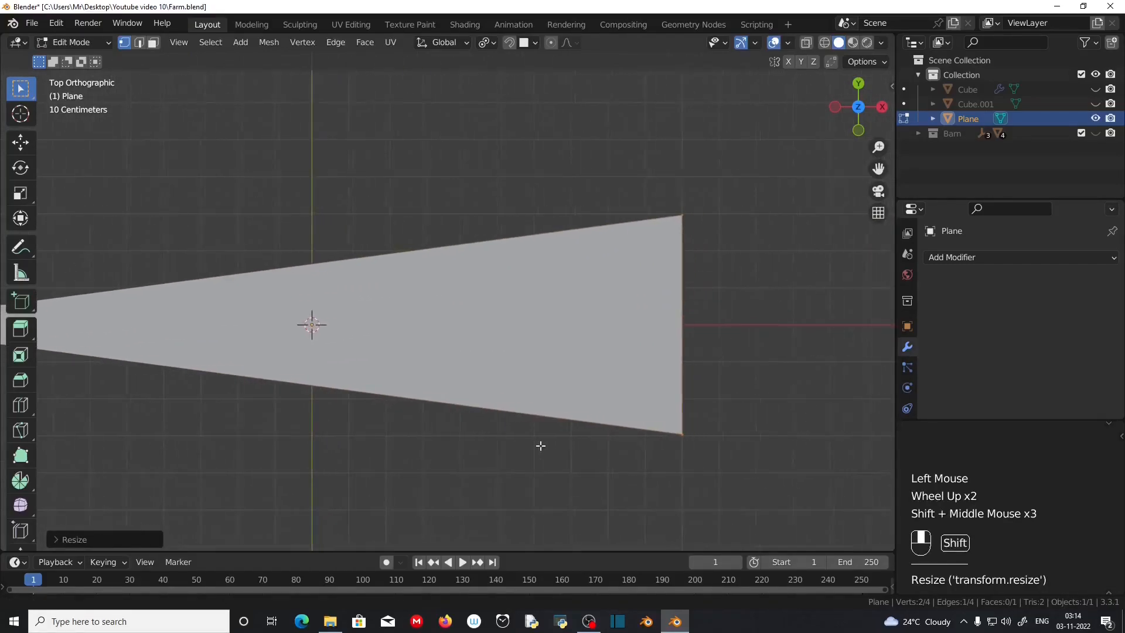
pyautogui.scroll(-1, 645, 446)
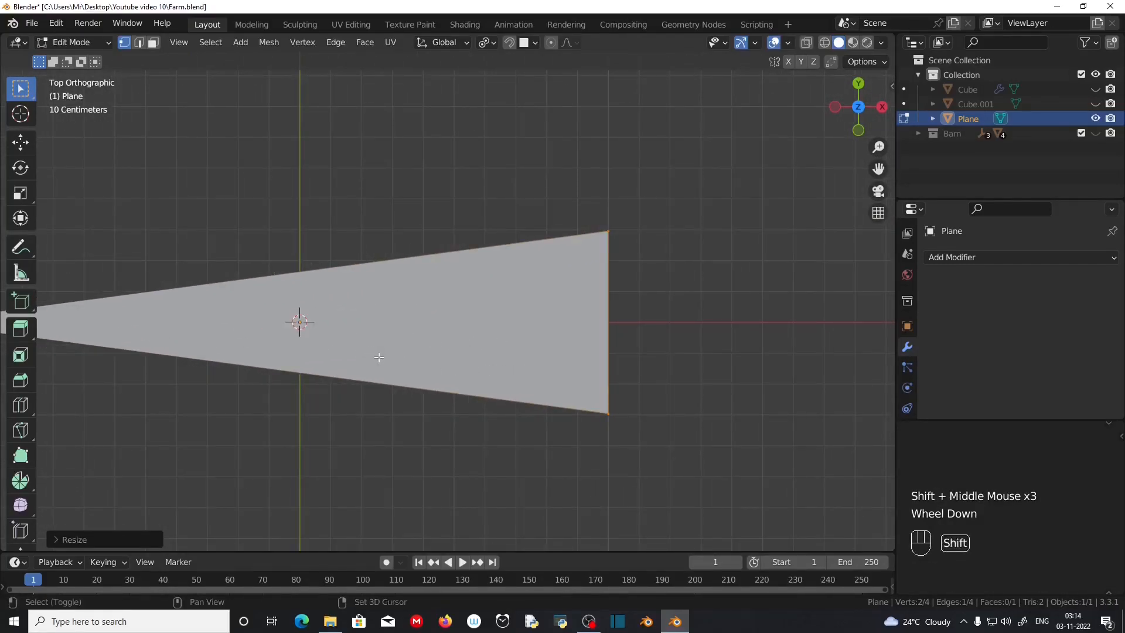
pyautogui.keyDown('shift'); pyautogui.moveTo(250, 332); pyautogui.dragTo(326, 322, button='middle'); pyautogui.keyUp('shift')
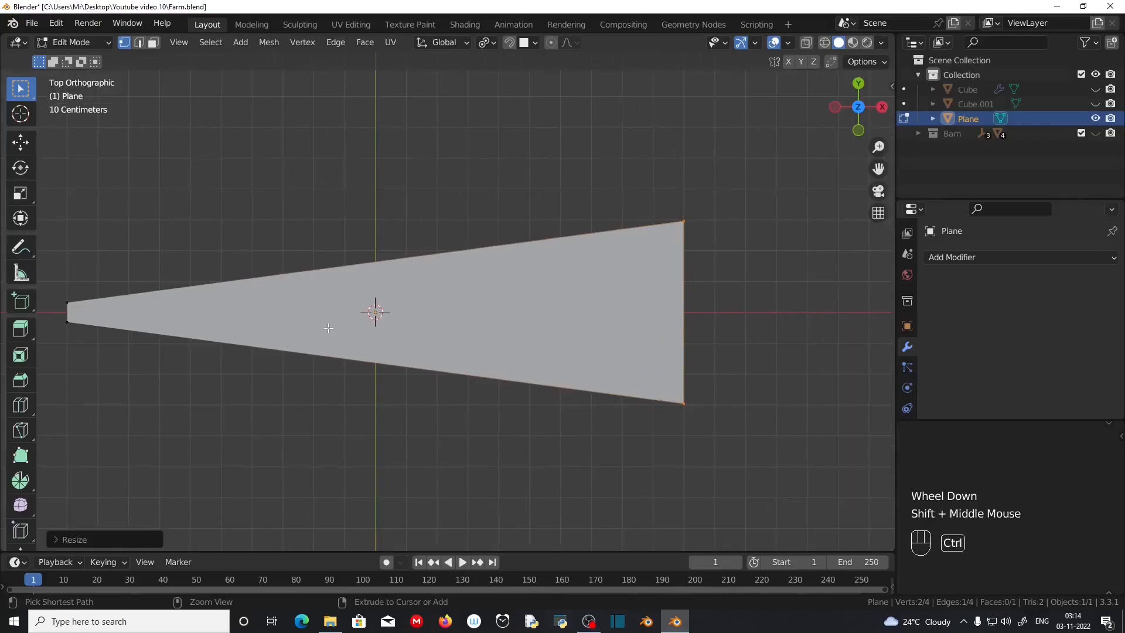
# - Add three evenly spaced loop cuts running lengthwise along the tapered blade without sliding them
pyautogui.hotkey('ctrl', 'r')
pyautogui.scroll(2, 669, 313)
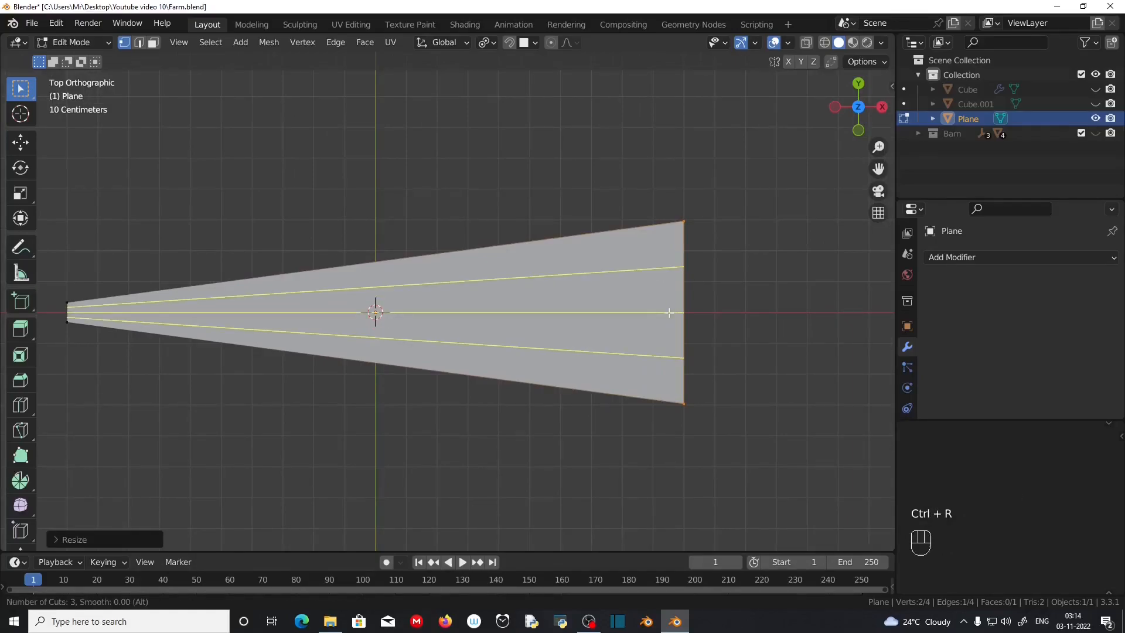
pyautogui.click(669, 313)
pyautogui.rightClick(668, 312)
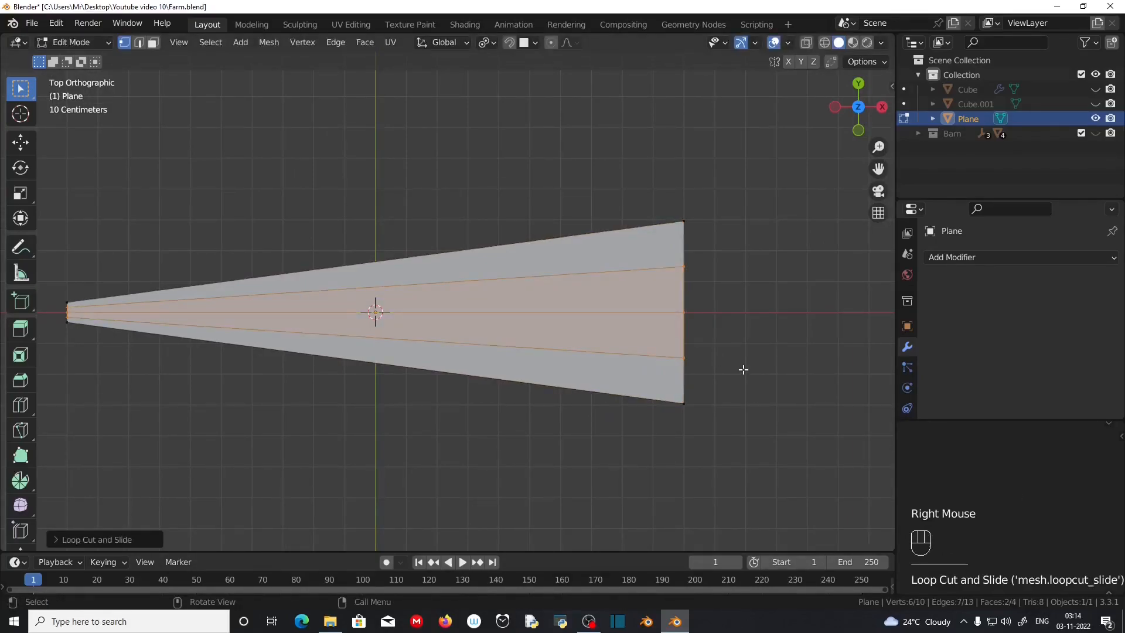
# - Move the middle vertex of the blade's wide end outward along X by about 0.1 m
pyautogui.moveTo(678, 302); pyautogui.dragTo(722, 336)
pyautogui.keyDown('shift'); pyautogui.moveTo(741, 329); pyautogui.dragTo(615, 311, button='middle'); pyautogui.keyUp('shift')
pyautogui.press('g')
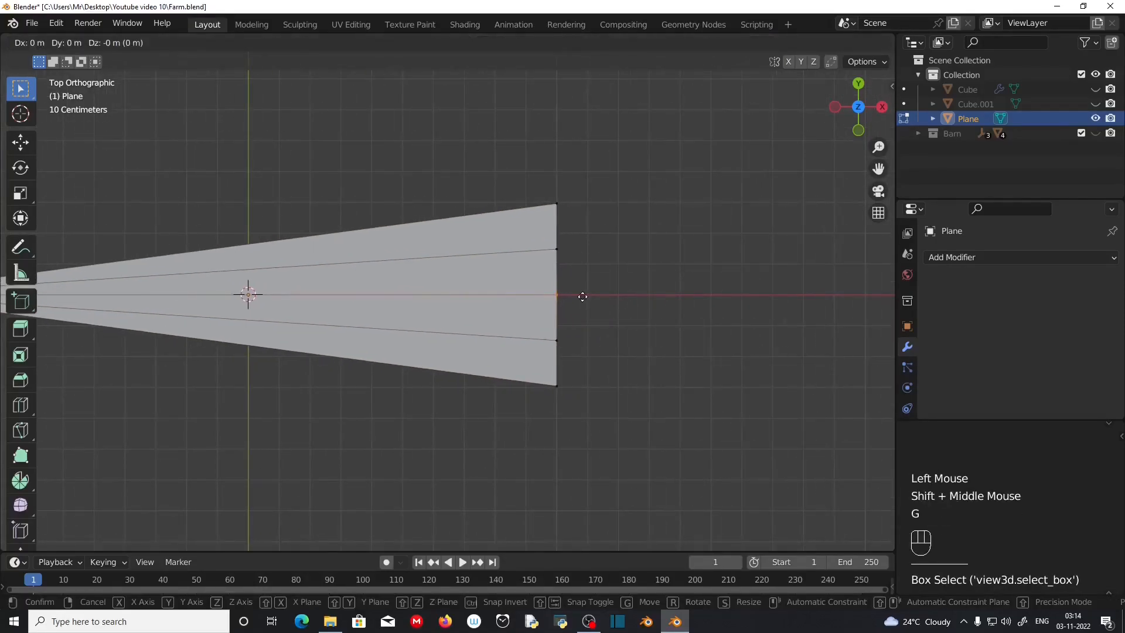
pyautogui.press('x')
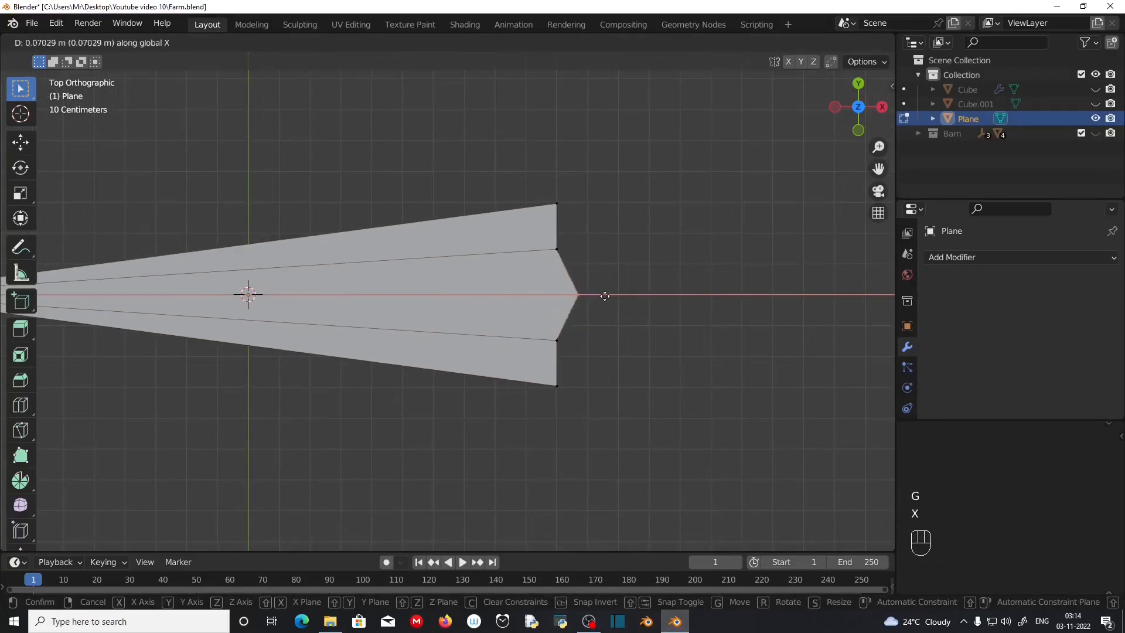
pyautogui.click(613, 297)
# - Move the two vertices beside the wide end's tip outward along X by about 0.06 m to round the end
pyautogui.moveTo(537, 230); pyautogui.dragTo(573, 352)
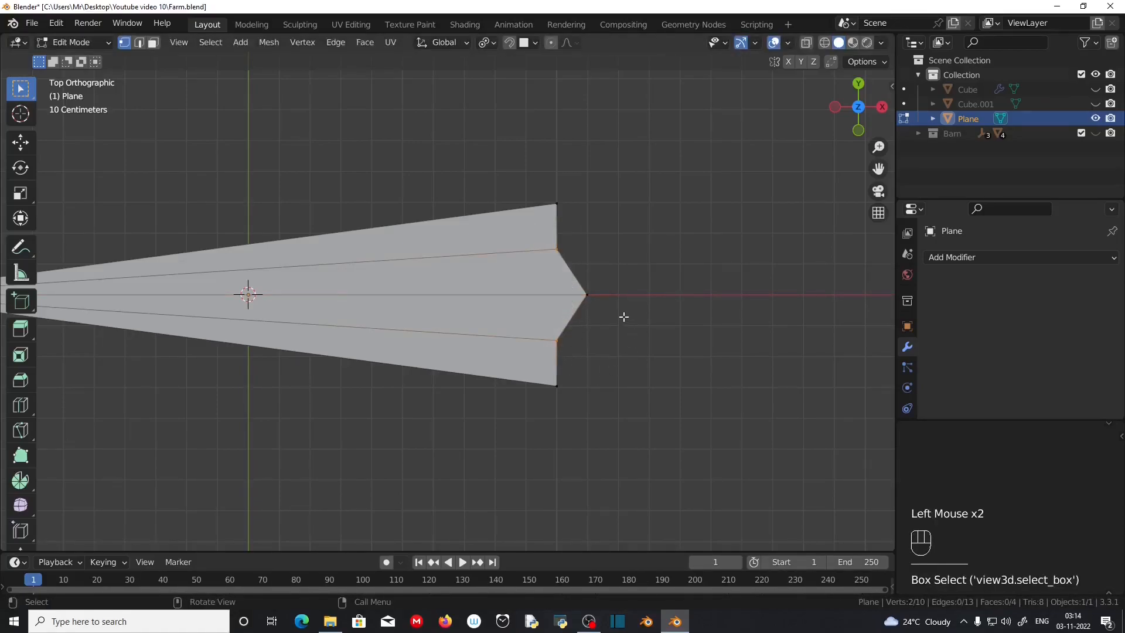
pyautogui.press('g')
pyautogui.press('x')
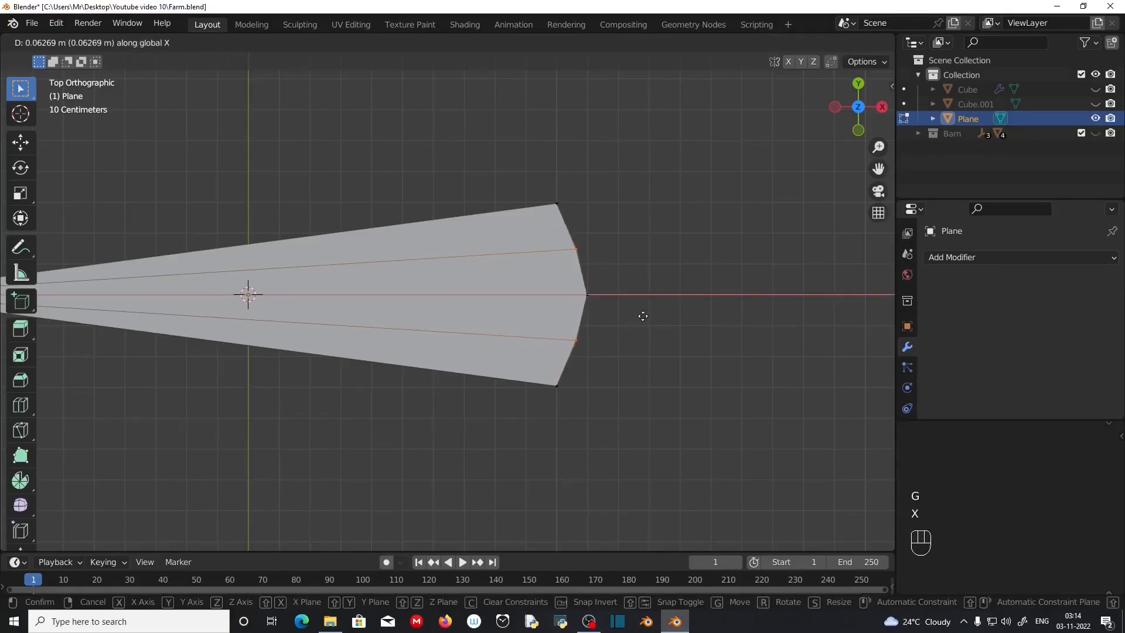
pyautogui.click(642, 315)
# - In front view, lower the middle tip vertex of the blade's wide end along Z by about 0.1 m
pyautogui.moveTo(657, 359); pyautogui.dragTo(579, 366, button='middle')
pyautogui.click(559, 383)
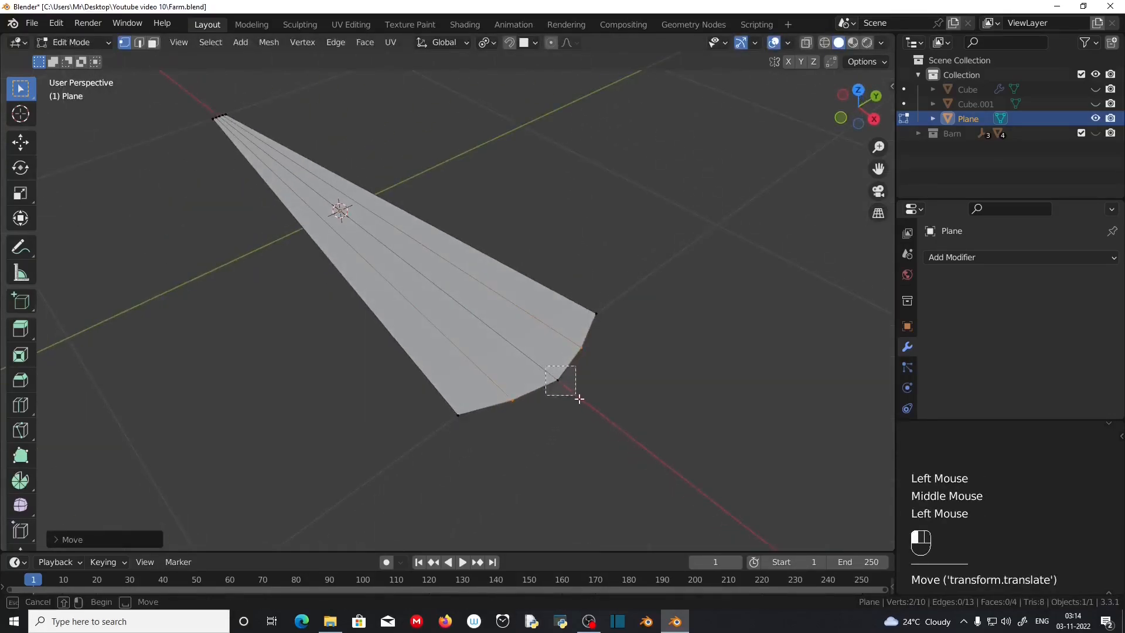
pyautogui.press('KP_1')
pyautogui.scroll(3, 592, 377)
pyautogui.keyDown('shift'); pyautogui.moveTo(592, 377); pyautogui.dragTo(644, 334, button='middle'); pyautogui.keyUp('shift')
pyautogui.press('g')
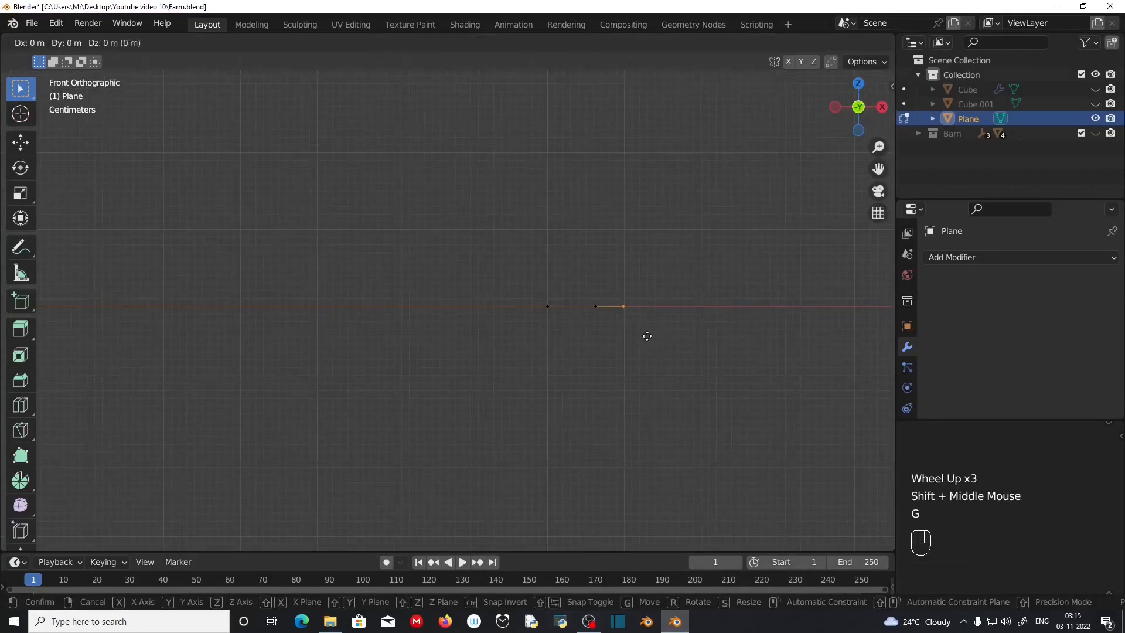
pyautogui.press('z')
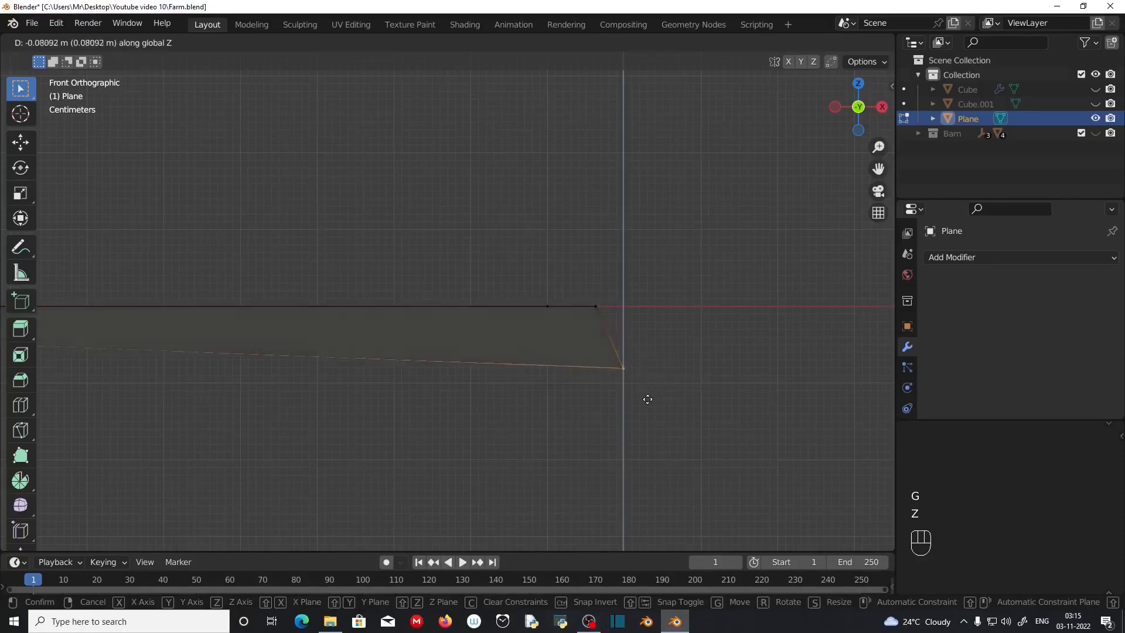
pyautogui.click(648, 409)
# - In wireframe shading, lower both vertices beside the tip along Z by about 0.05 m
pyautogui.click(666, 307)
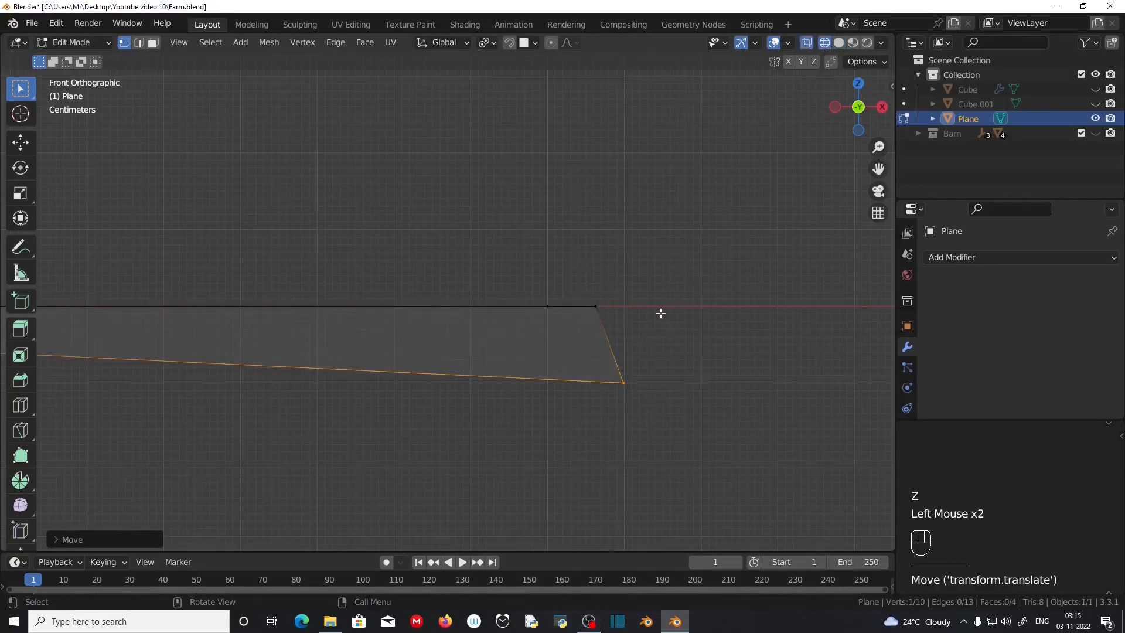
pyautogui.moveTo(589, 292); pyautogui.dragTo(620, 323)
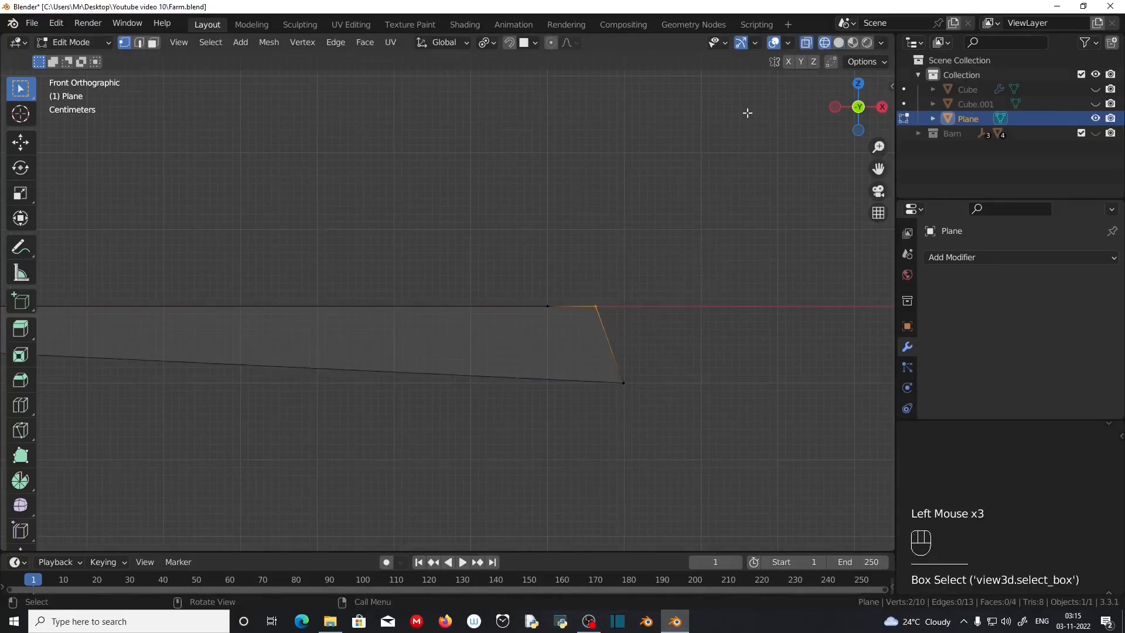
pyautogui.press('g')
pyautogui.press('z')
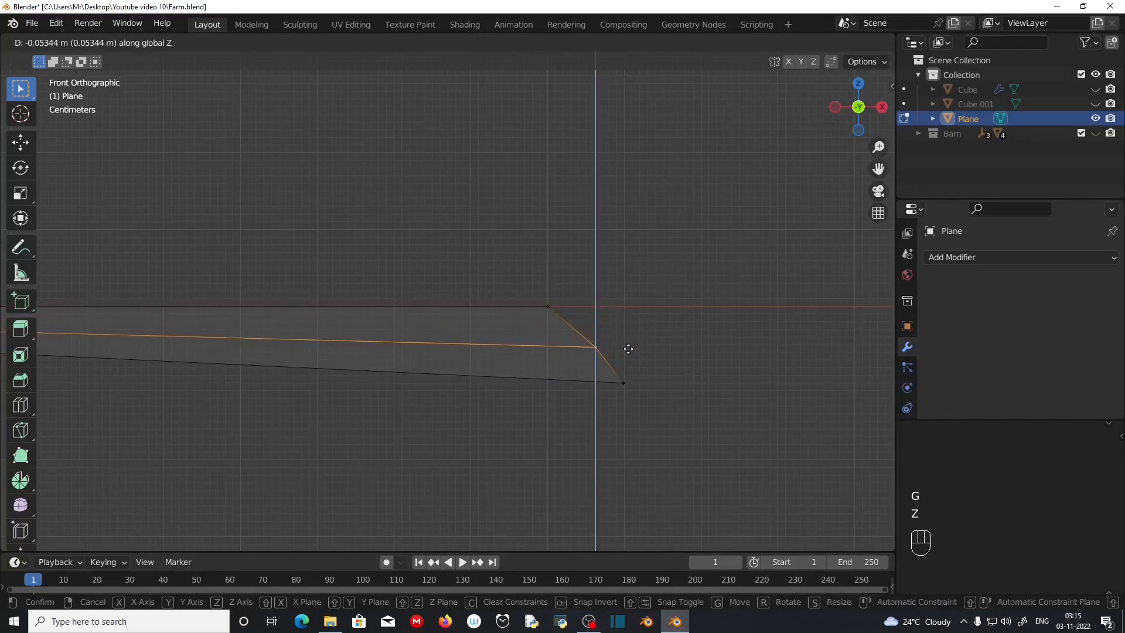
pyautogui.click(620, 372)
# - Raise the middle tip vertex along Z by about 0.03 m to smooth the wide end's curve
pyautogui.click(624, 384)
pyautogui.moveTo(720, 409); pyautogui.dragTo(557, 402, button='middle')
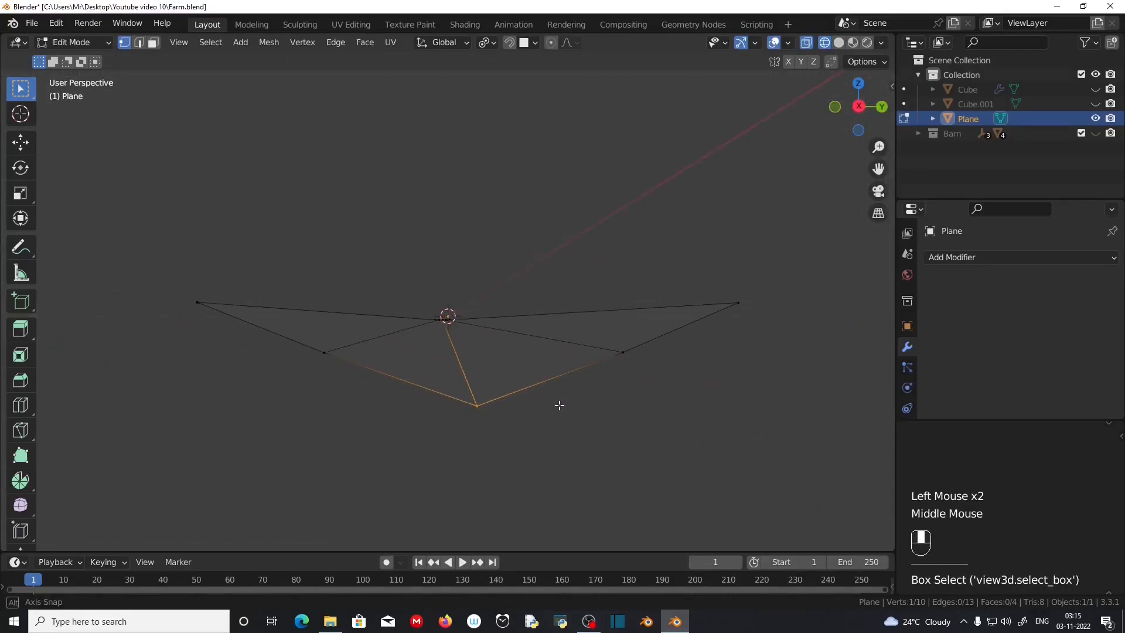
pyautogui.press('g')
pyautogui.press('z')
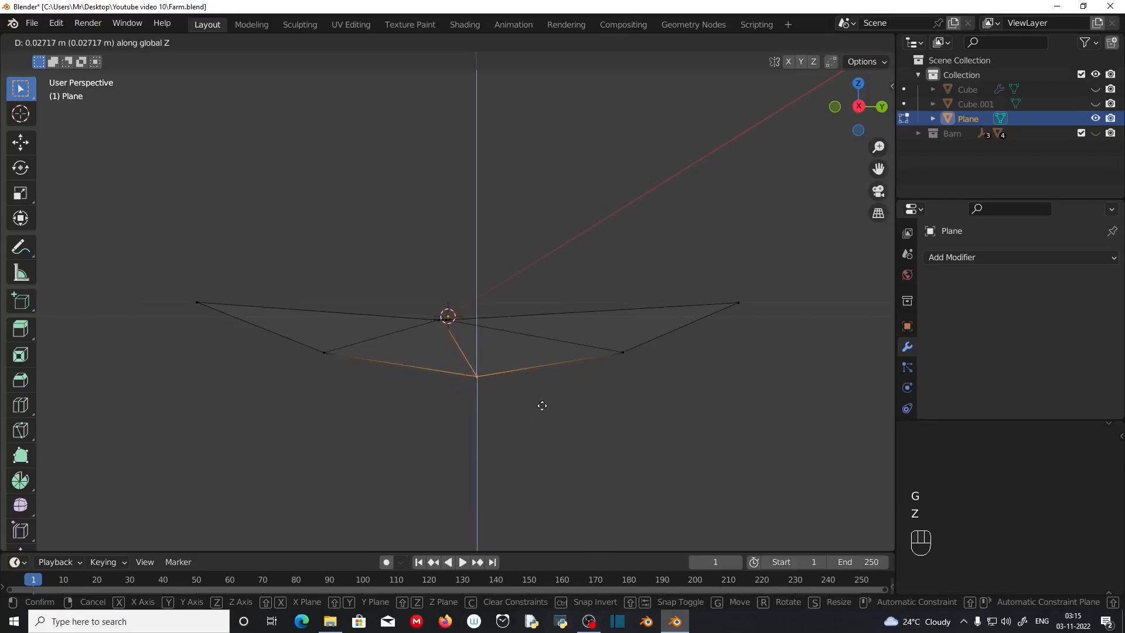
pyautogui.click(539, 406)
pyautogui.moveTo(535, 406); pyautogui.dragTo(527, 459, button='middle')
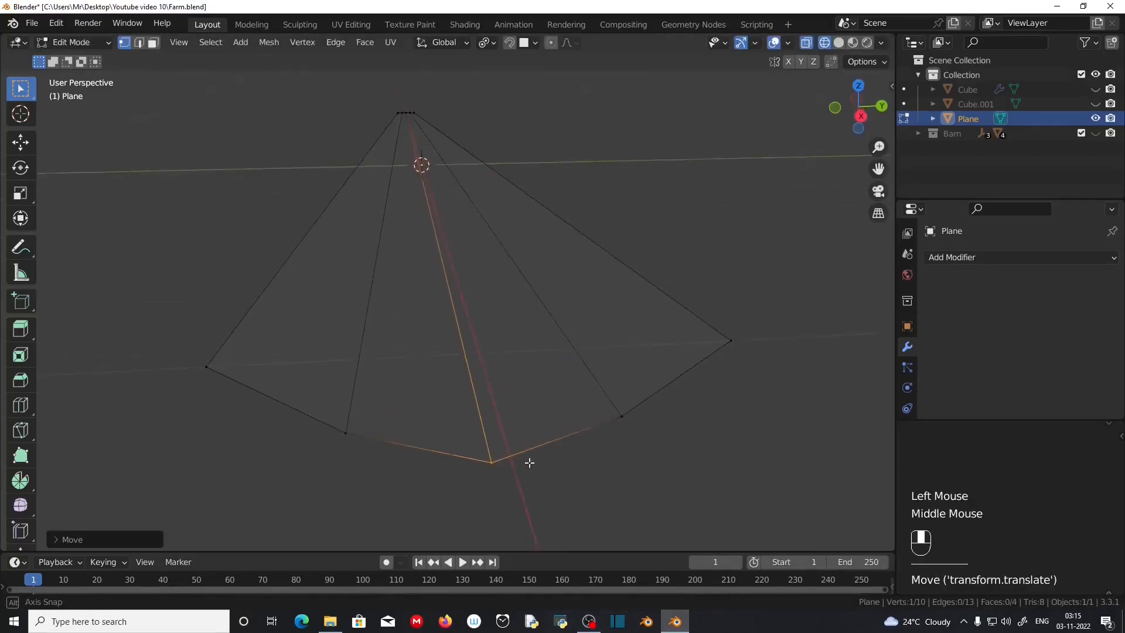
pyautogui.press('KP_3')
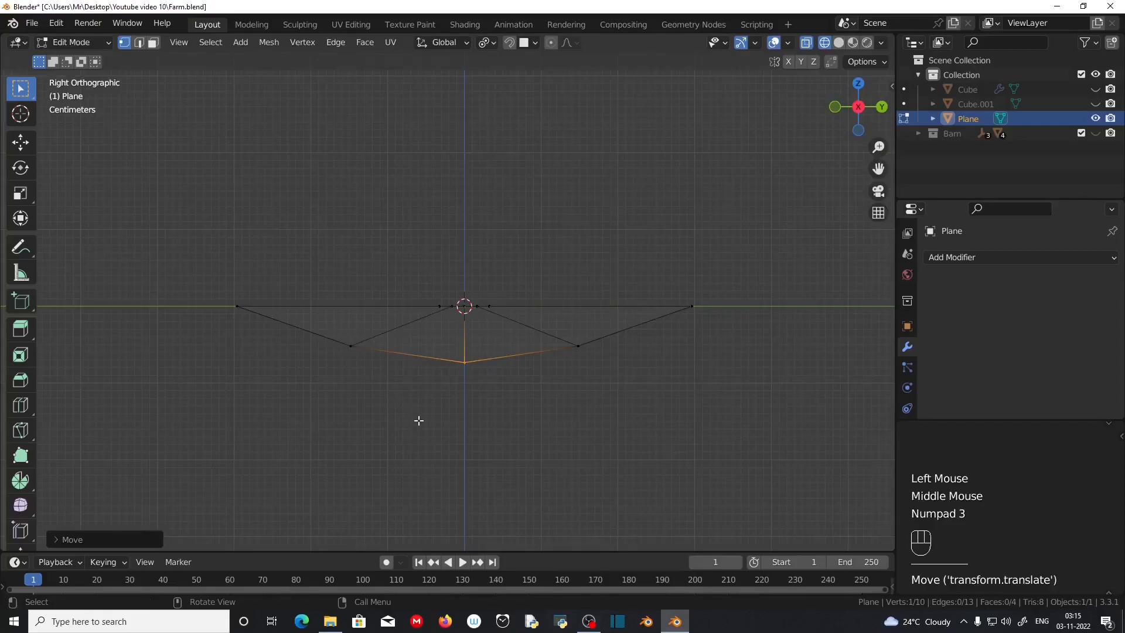
pyautogui.moveTo(425, 370)
pyautogui.mouseDown(button='middle')
pyautogui.moveTo(336, 404)
pyautogui.moveTo(447, 462)
pyautogui.mouseUp(button='middle')
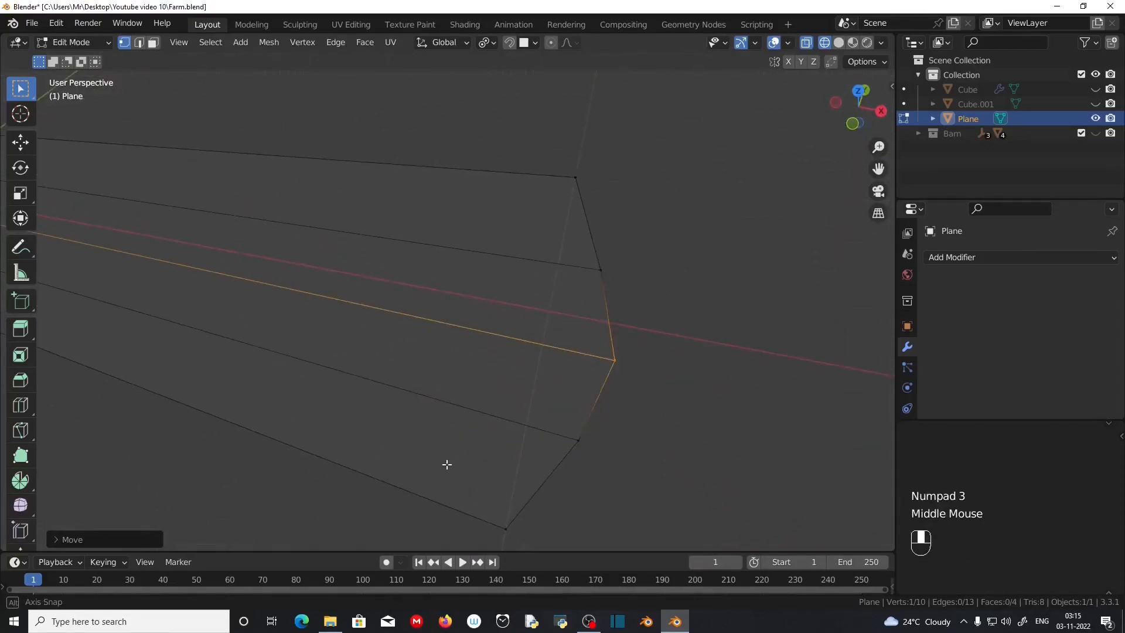
# - In solid shading, vertex-bevel the three middle vertices of the blade's wide end by about 0.06 m with 1 segment
pyautogui.click(838, 43)
pyautogui.scroll(-2, 618, 394)
pyautogui.scroll(2, 617, 410)
pyautogui.moveTo(617, 410); pyautogui.dragTo(515, 416, button='middle')
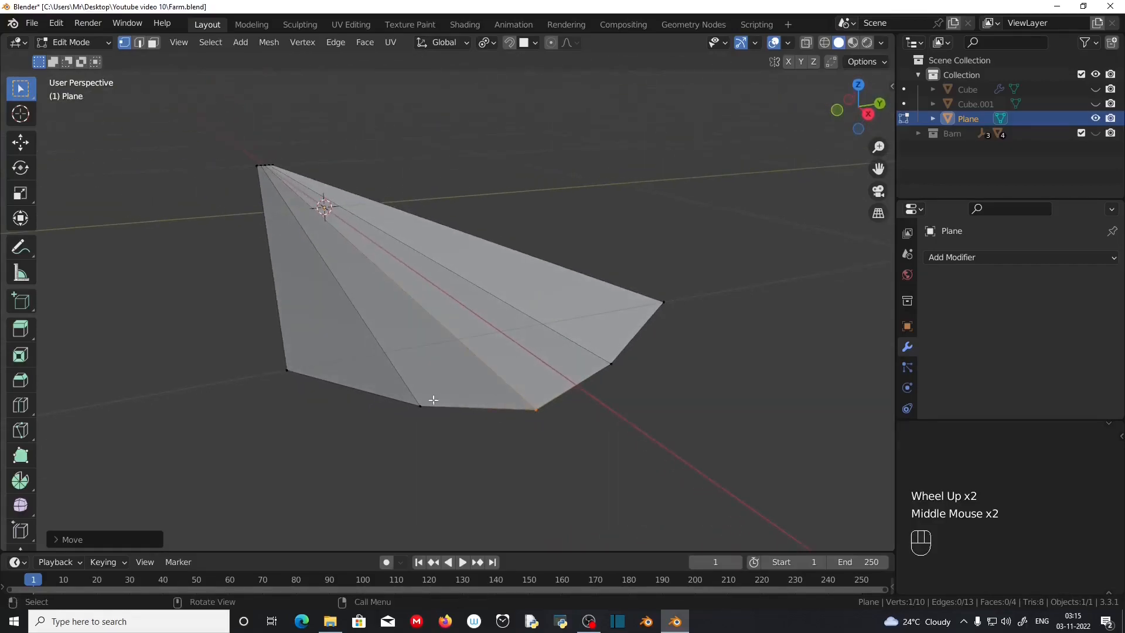
pyautogui.moveTo(387, 337); pyautogui.dragTo(639, 477)
pyautogui.hotkey('ctrl', 'b')
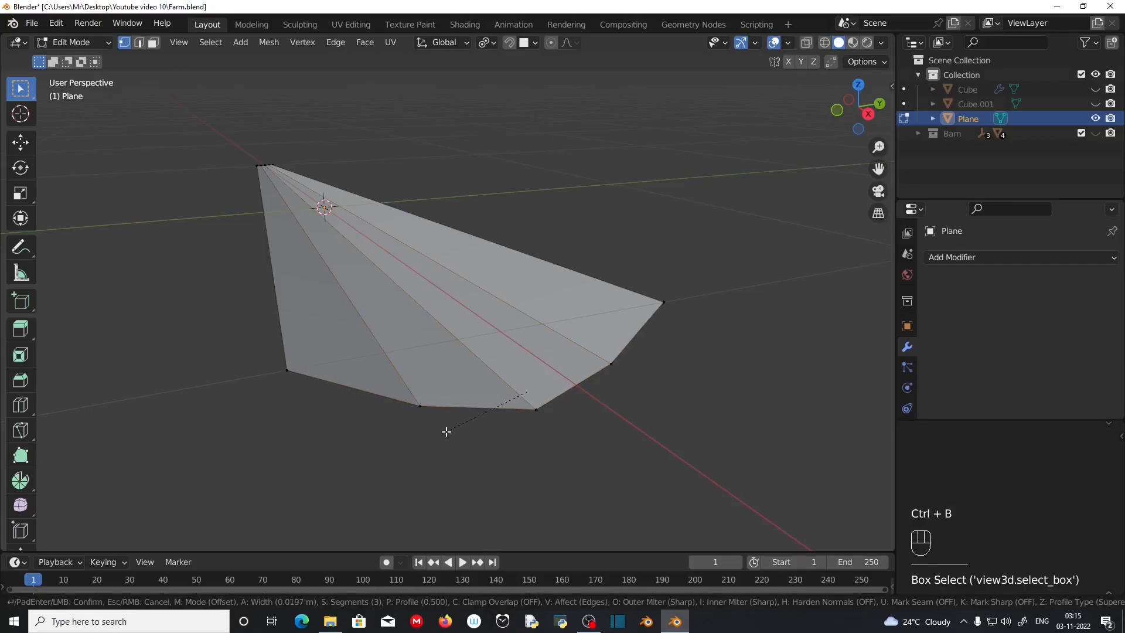
pyautogui.press('v')
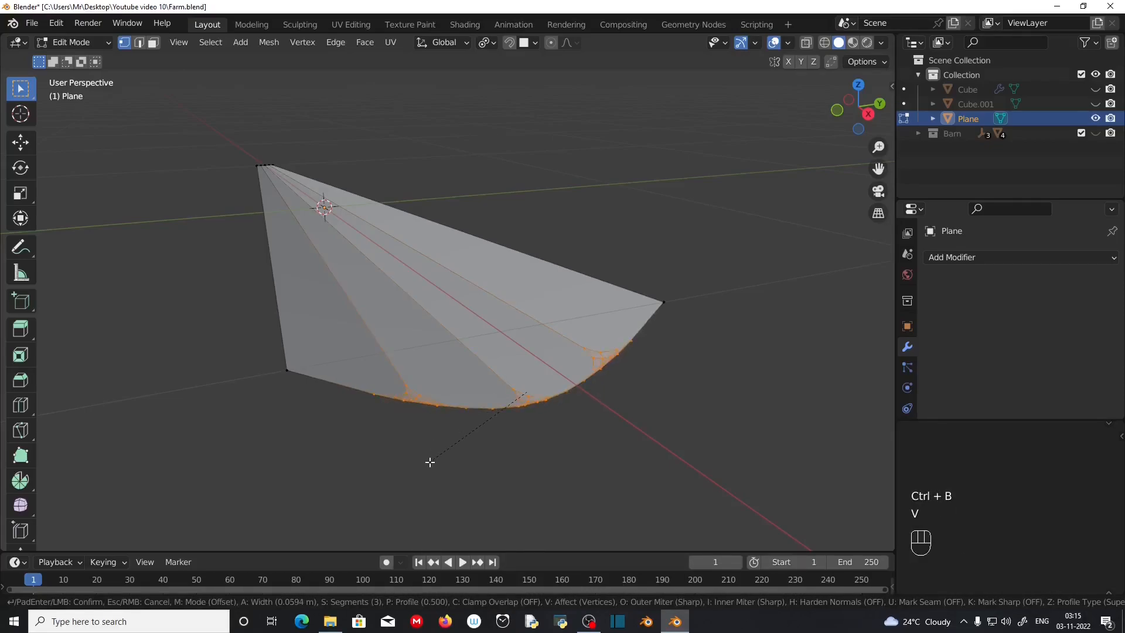
pyautogui.scroll(-1, 430, 467)
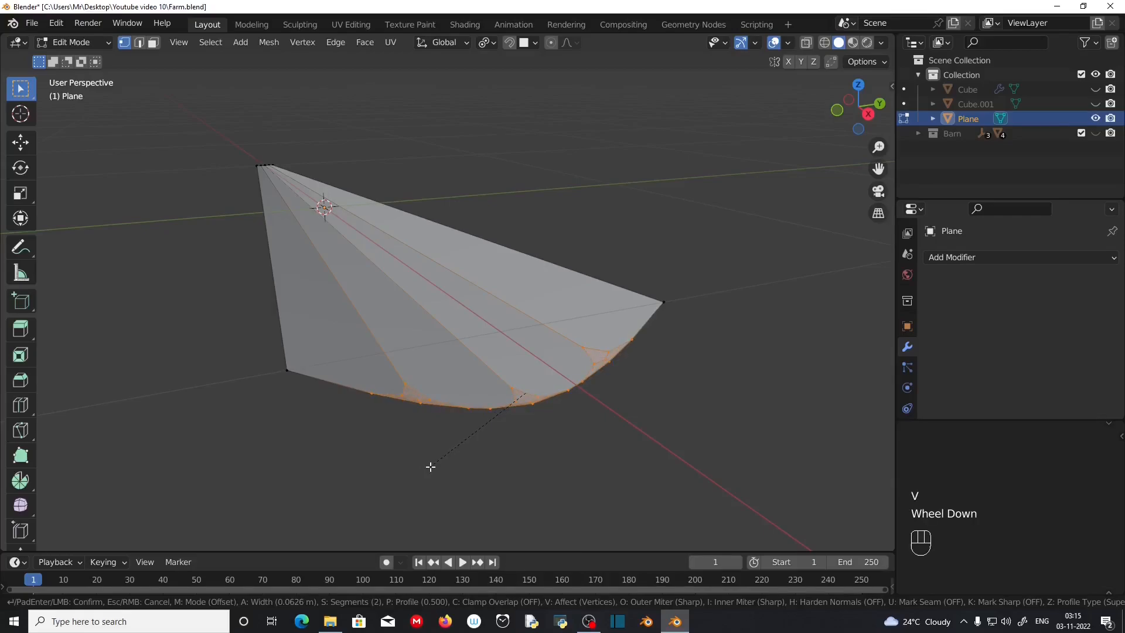
pyautogui.scroll(-1, 430, 467)
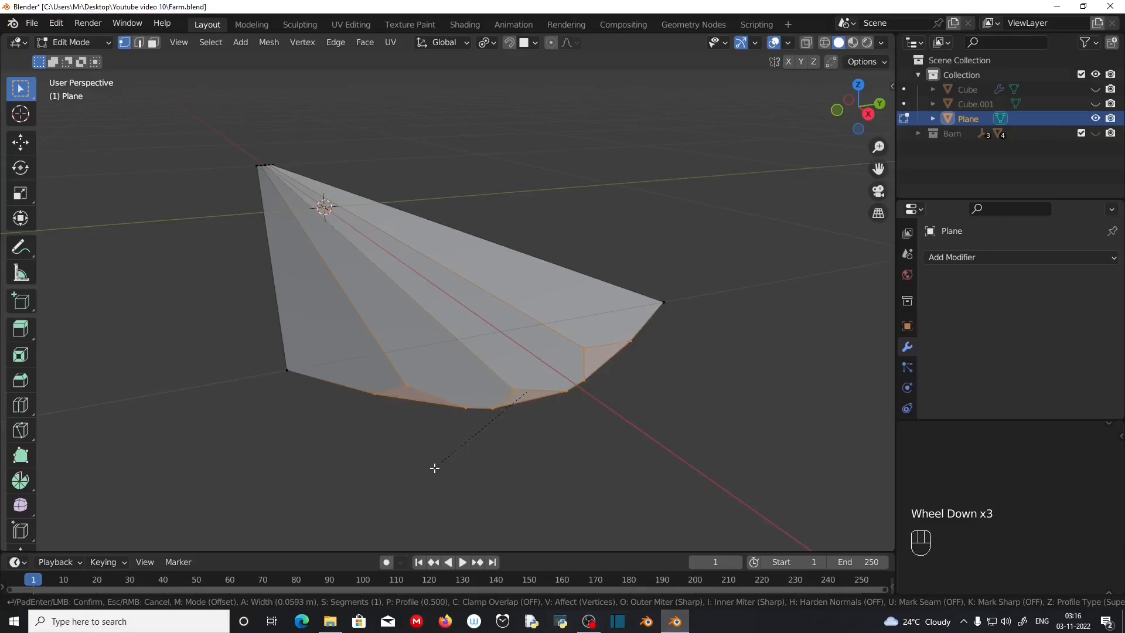
pyautogui.click(432, 472)
# - Add a Solidify modifier to the blade and return to Object Mode
pyautogui.moveTo(492, 442); pyautogui.dragTo(517, 463, button='middle')
pyautogui.scroll(-1, 619, 473)
pyautogui.scroll(2, 565, 452)
pyautogui.scroll(1, 518, 463)
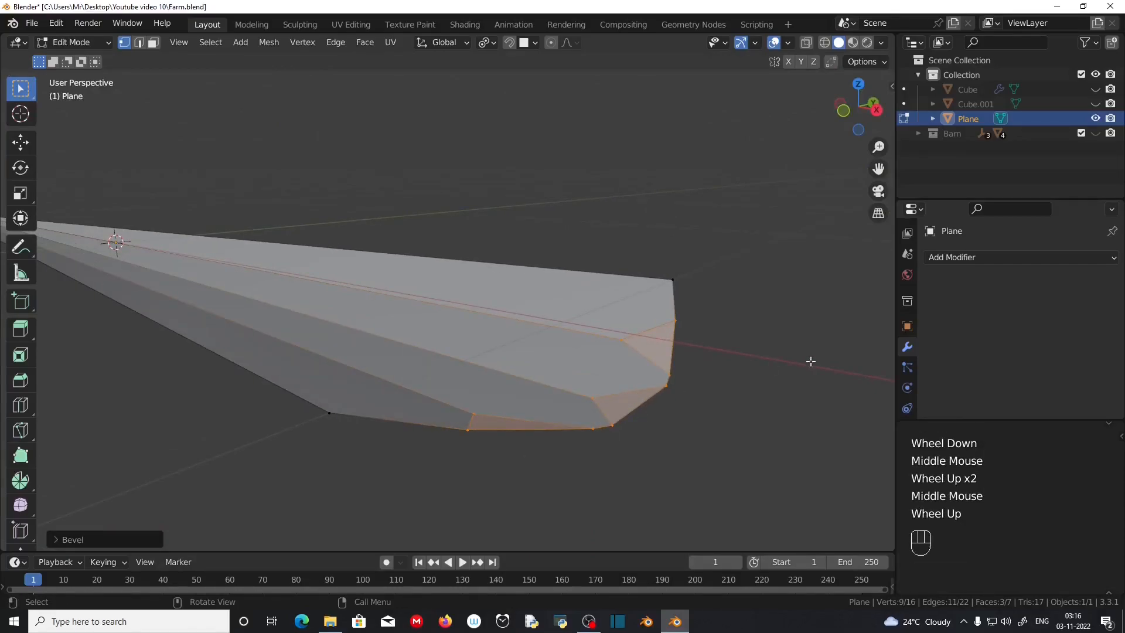
pyautogui.click(906, 351)
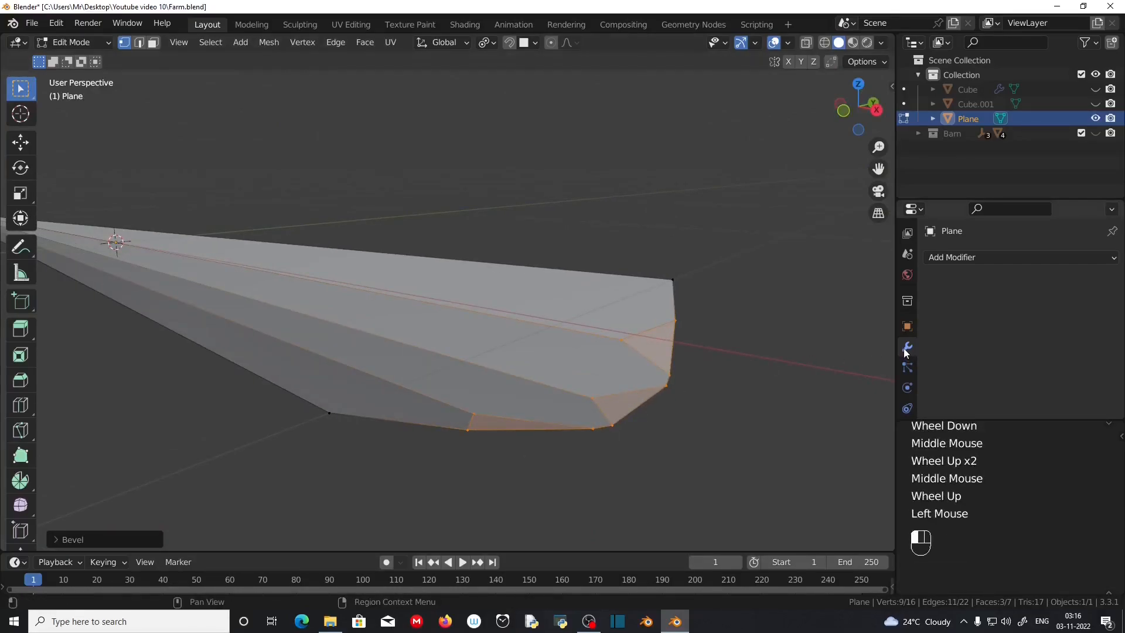
pyautogui.click(979, 261)
pyautogui.click(826, 497)
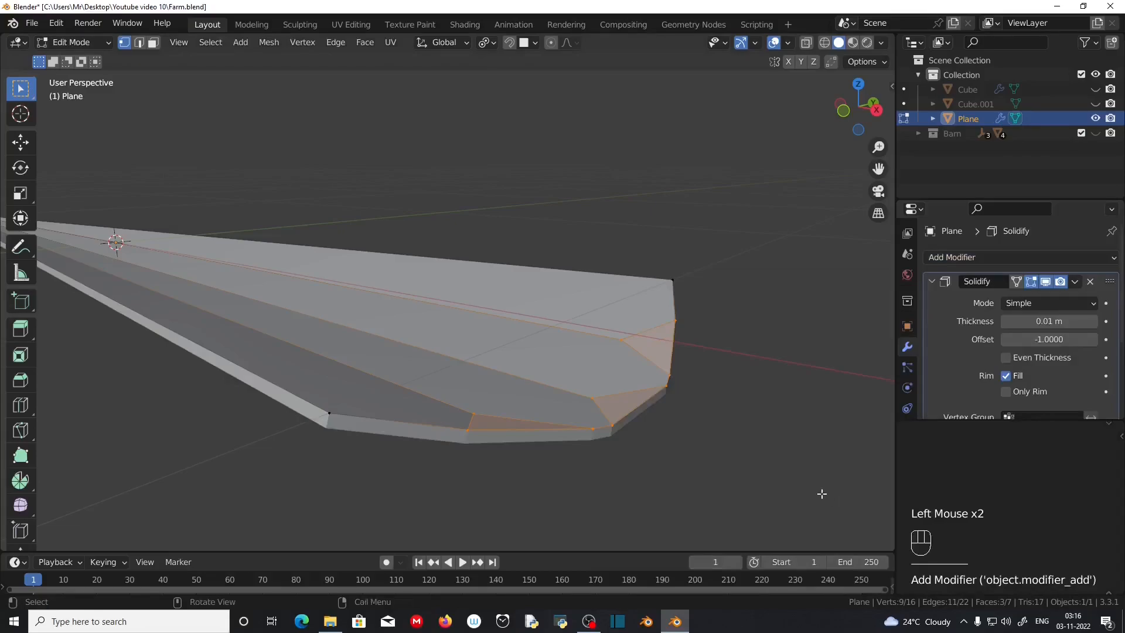
pyautogui.press('Tab')
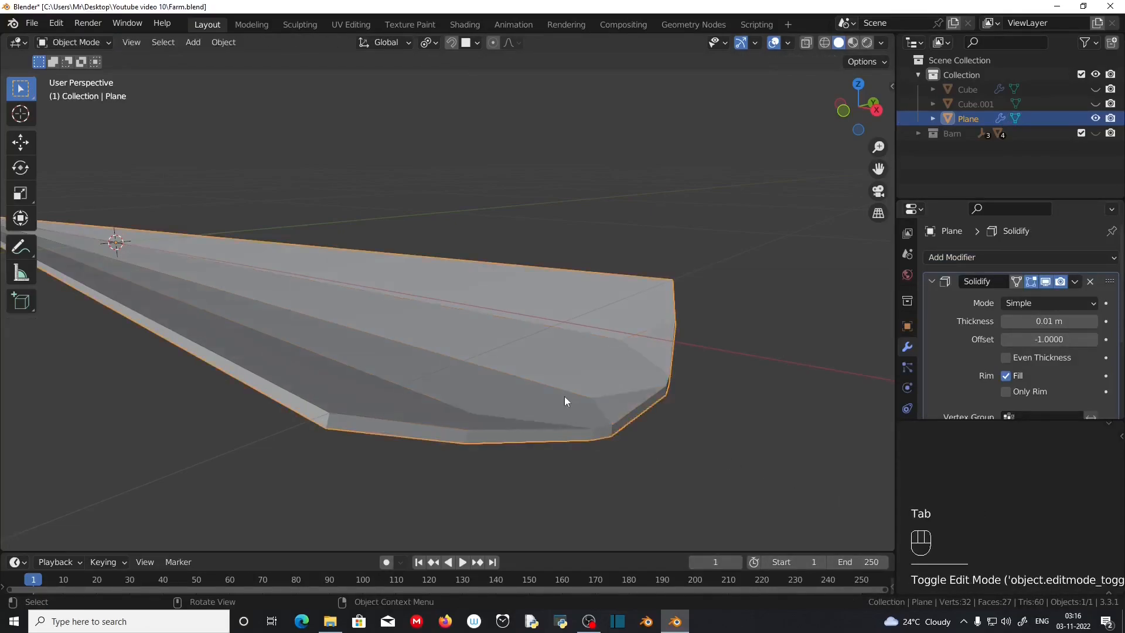
# - Check the blade's transform scale and set the Solidify thickness to 0.02 m
pyautogui.press('n')
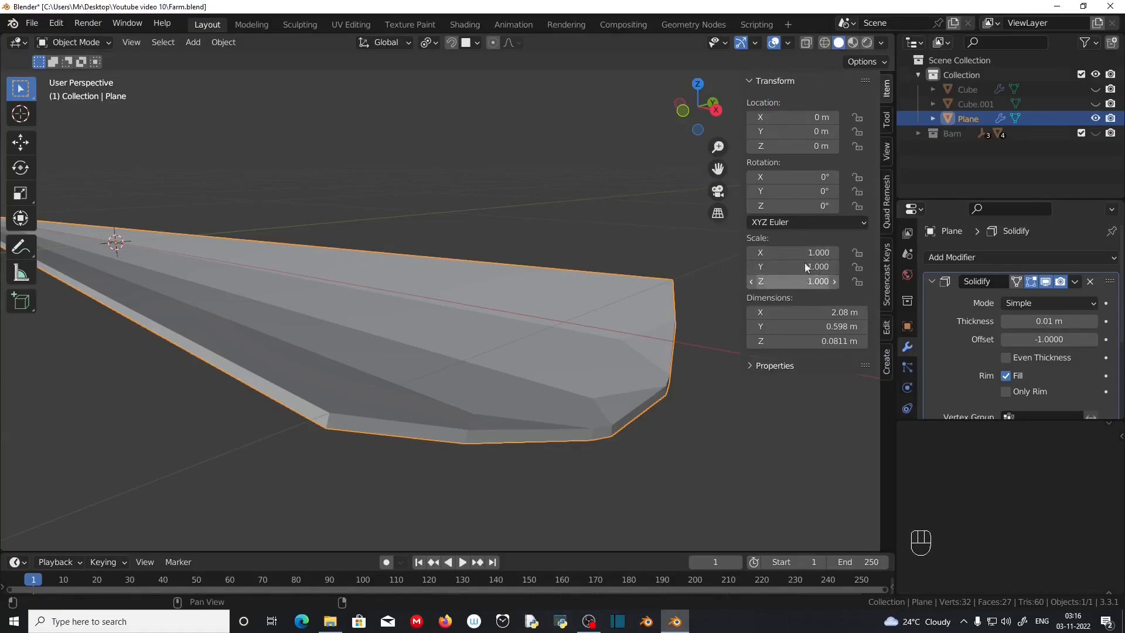
pyautogui.click(1093, 325)
pyautogui.moveTo(500, 481); pyautogui.dragTo(468, 486, button='middle')
pyautogui.scroll(-1, 471, 483)
pyautogui.scroll(-2, 511, 481)
pyautogui.press('n')
# - Rotate the blade 75° around the global X axis
pyautogui.scroll(-3, 500, 472)
pyautogui.moveTo(468, 486); pyautogui.dragTo(420, 549, button='middle')
pyautogui.scroll(1, 502, 439)
pyautogui.moveTo(502, 440); pyautogui.dragTo(352, 384, button='middle')
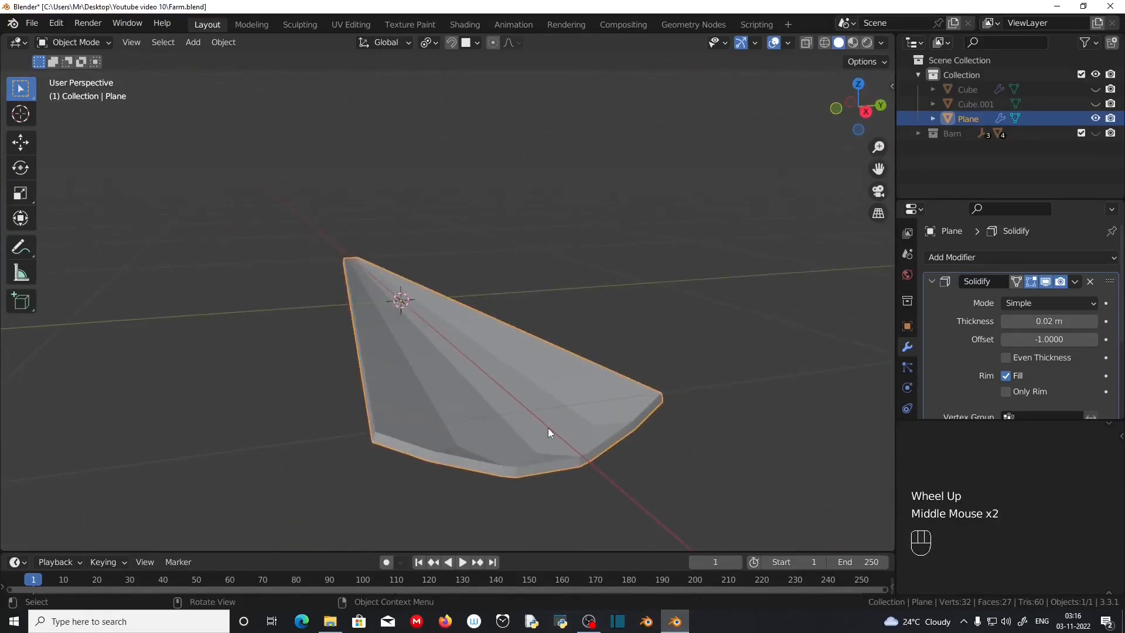
pyautogui.press('r')
pyautogui.press('x')
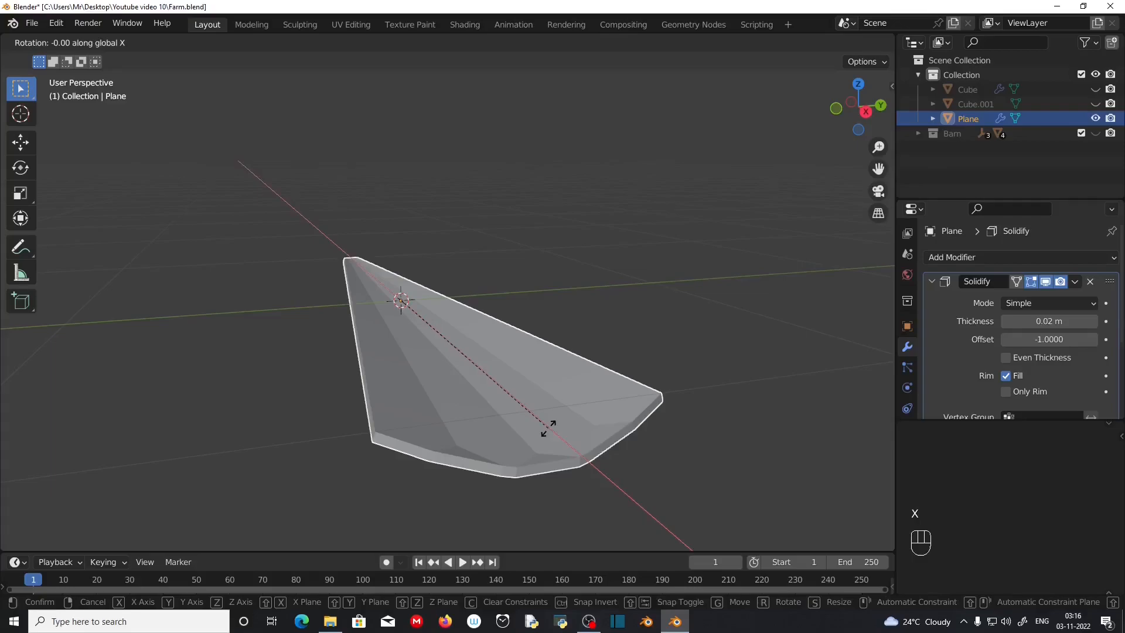
pyautogui.press('KP_7')
pyautogui.press('KP_5')
pyautogui.press('KP_Enter')
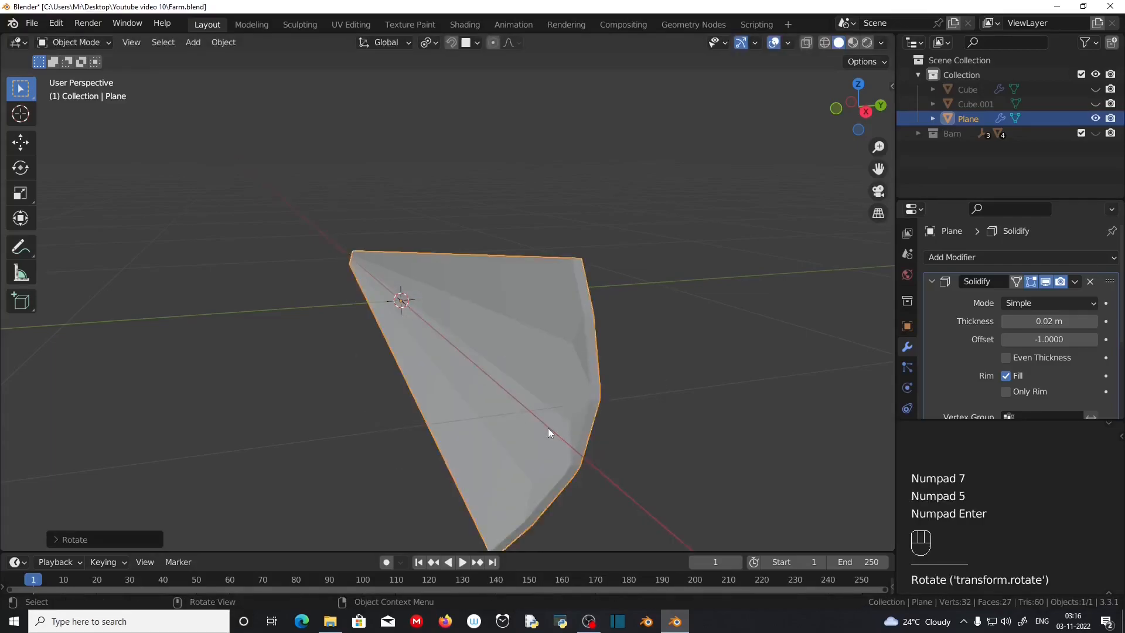
# - Unhide the windmill tower and head objects, and select only the blade
pyautogui.moveTo(571, 438); pyautogui.dragTo(533, 429, button='middle')
pyautogui.moveTo(411, 230); pyautogui.dragTo(438, 378, button='middle')
pyautogui.scroll(-1, 482, 451)
pyautogui.moveTo(481, 451); pyautogui.dragTo(526, 463, button='middle')
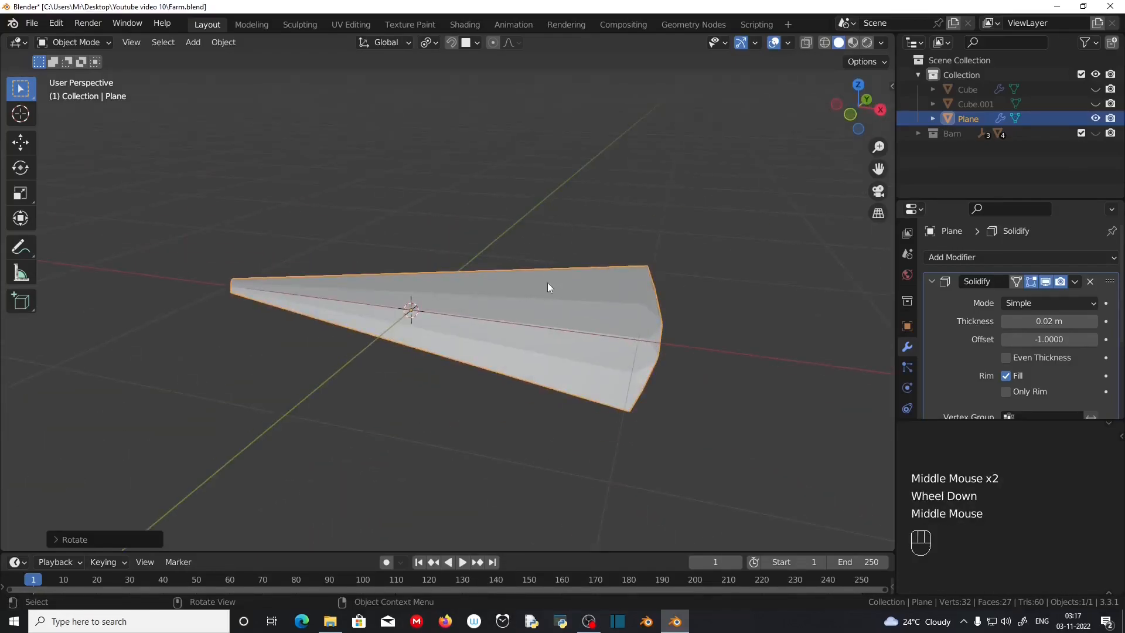
pyautogui.scroll(-3, 547, 281)
pyautogui.press('alt')
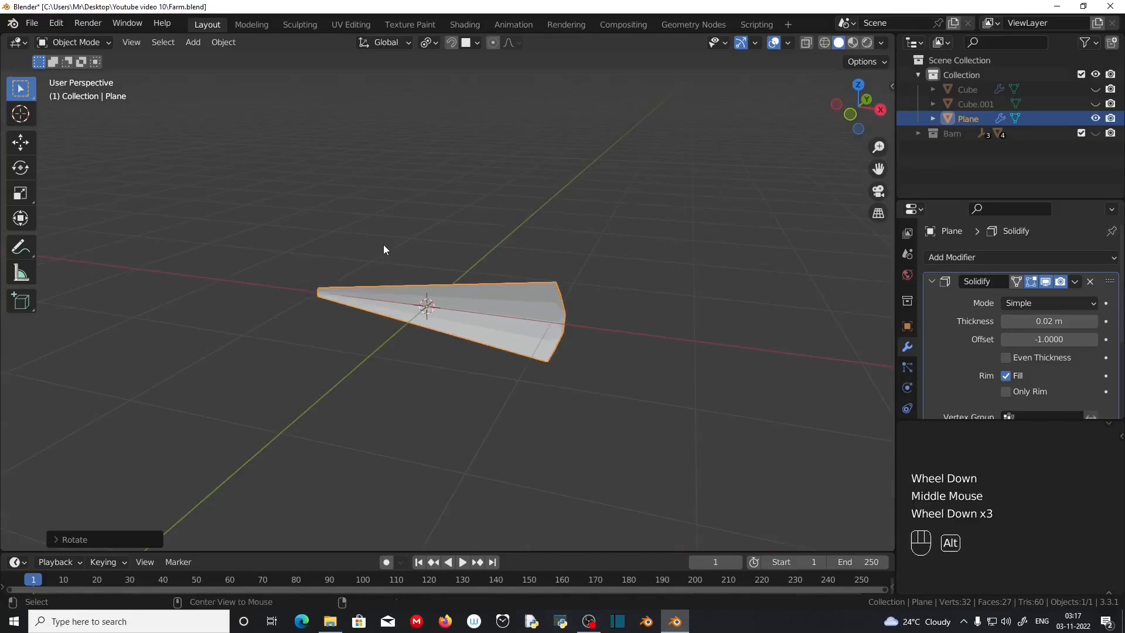
pyautogui.hotkey('alt', 'h')
pyautogui.scroll(-3, 523, 284)
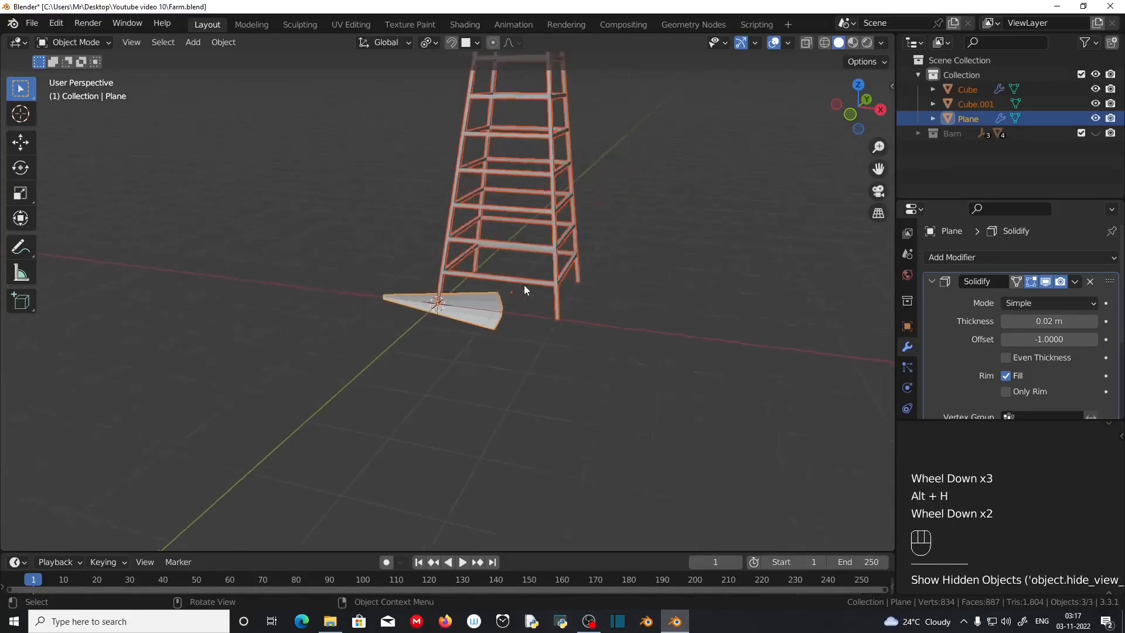
pyautogui.keyDown('shift'); pyautogui.moveTo(582, 228); pyautogui.dragTo(482, 322, button='middle'); pyautogui.keyUp('shift')
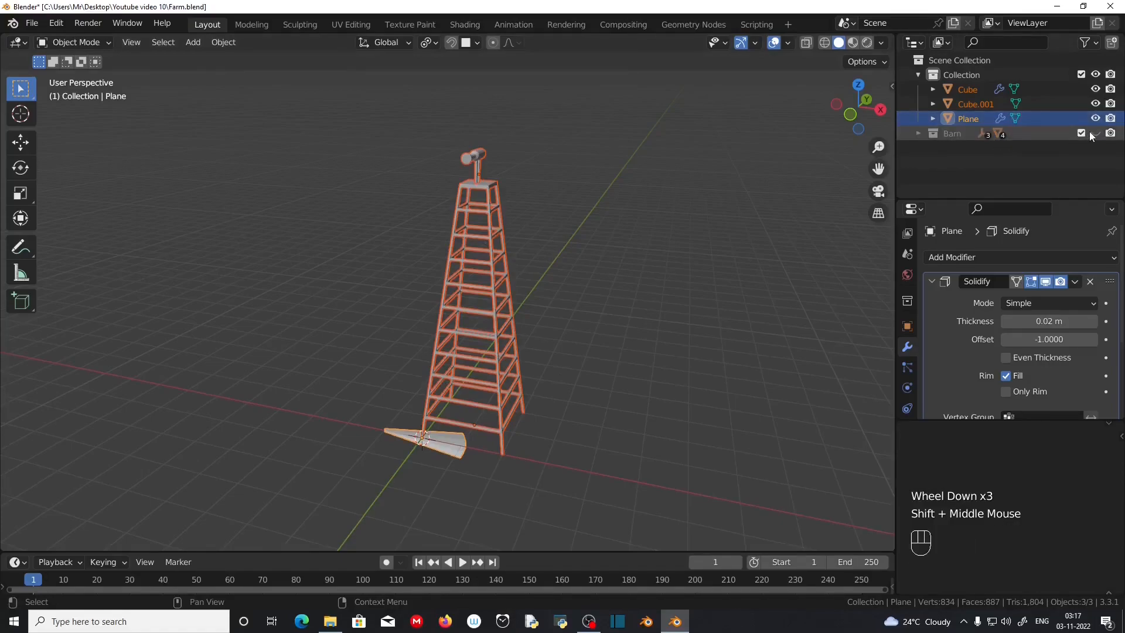
pyautogui.scroll(1, 540, 404)
pyautogui.click(460, 480)
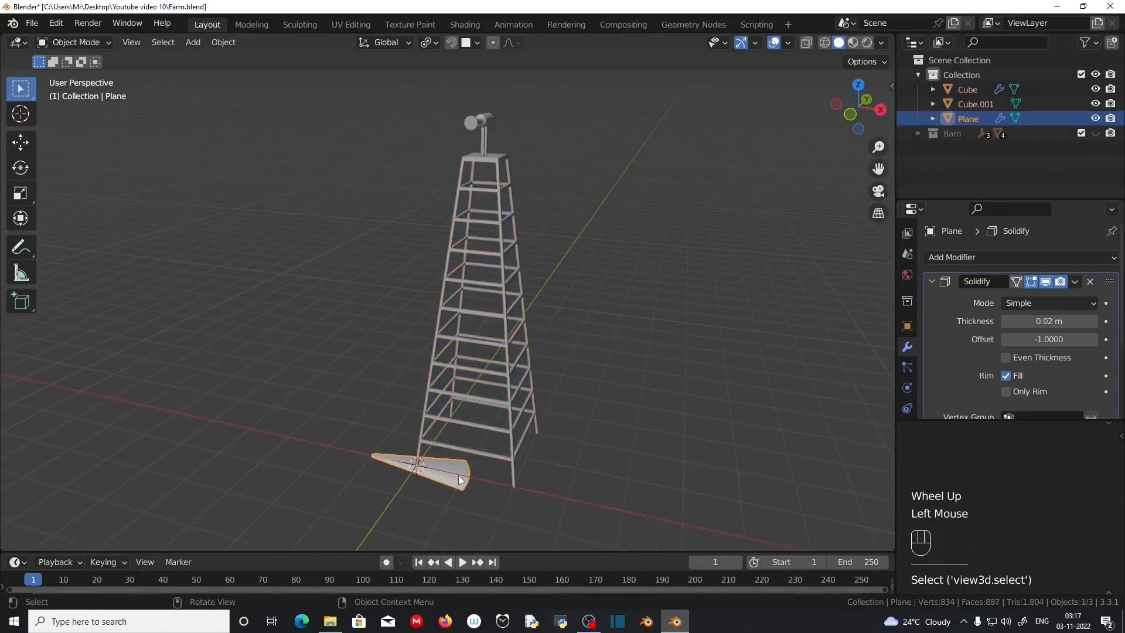
# - Move the blade up to the tower head in front view so its narrow end meets the round hub
pyautogui.press('KP_1')
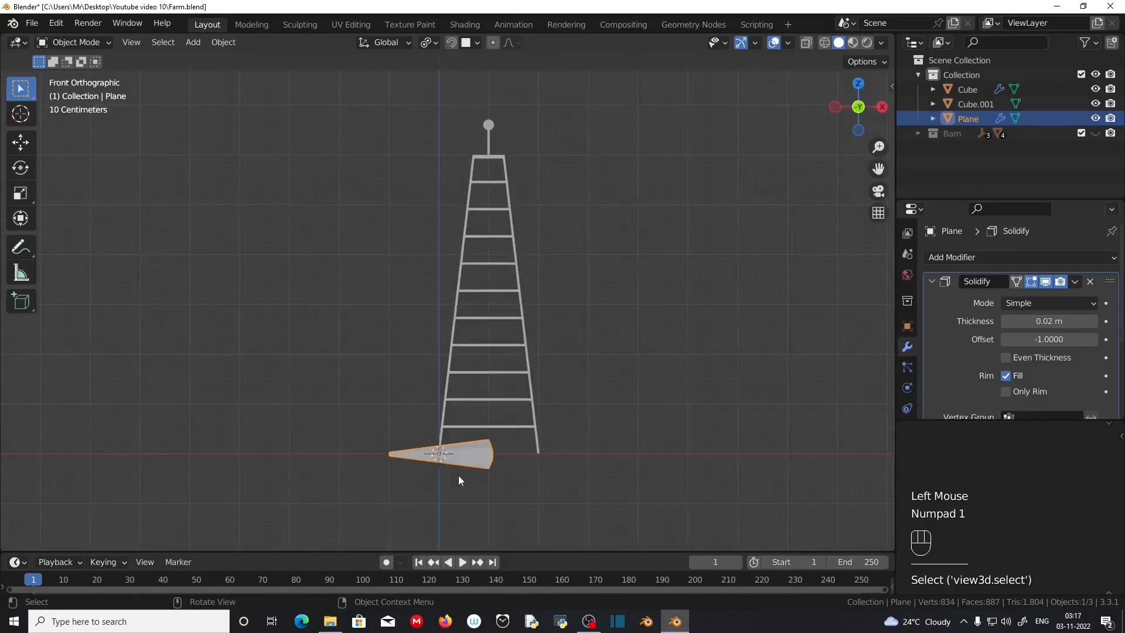
pyautogui.scroll(1, 540, 362)
pyautogui.keyDown('shift'); pyautogui.moveTo(541, 359); pyautogui.dragTo(524, 438, button='middle'); pyautogui.keyUp('shift')
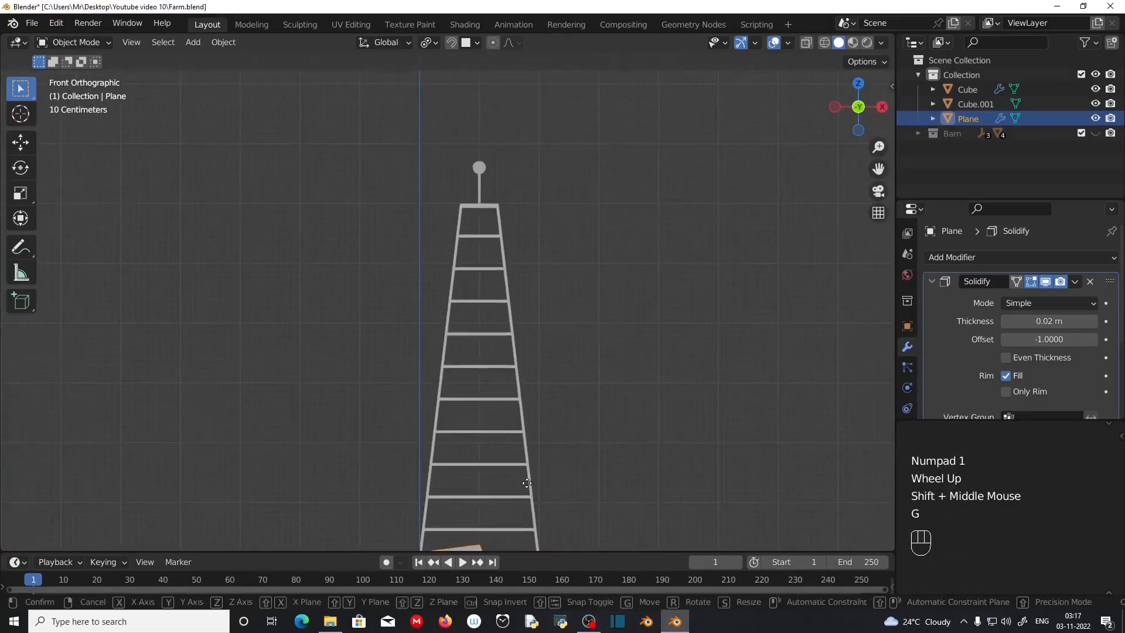
pyautogui.press('g')
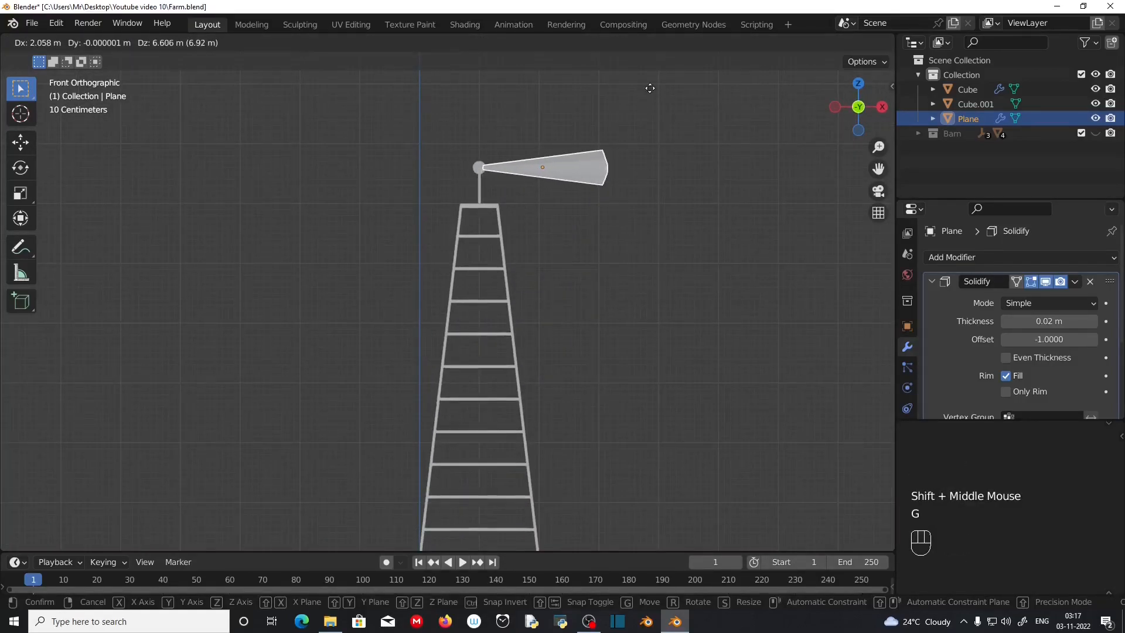
pyautogui.click(644, 108)
# - Fine-tune the blade's position in front view so its narrow root is vertically centred on the hub
pyautogui.scroll(2, 622, 165)
pyautogui.keyDown('shift'); pyautogui.moveTo(622, 165); pyautogui.dragTo(563, 414, button='middle'); pyautogui.keyUp('shift')
pyautogui.scroll(2, 578, 404)
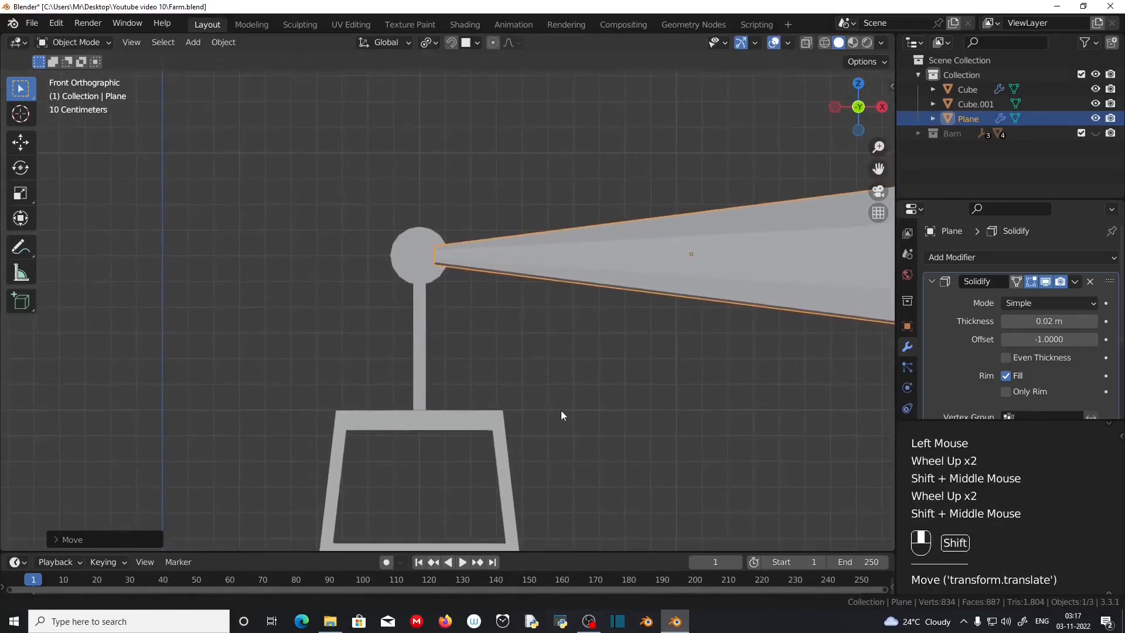
pyautogui.scroll(1, 561, 415)
pyautogui.press('g')
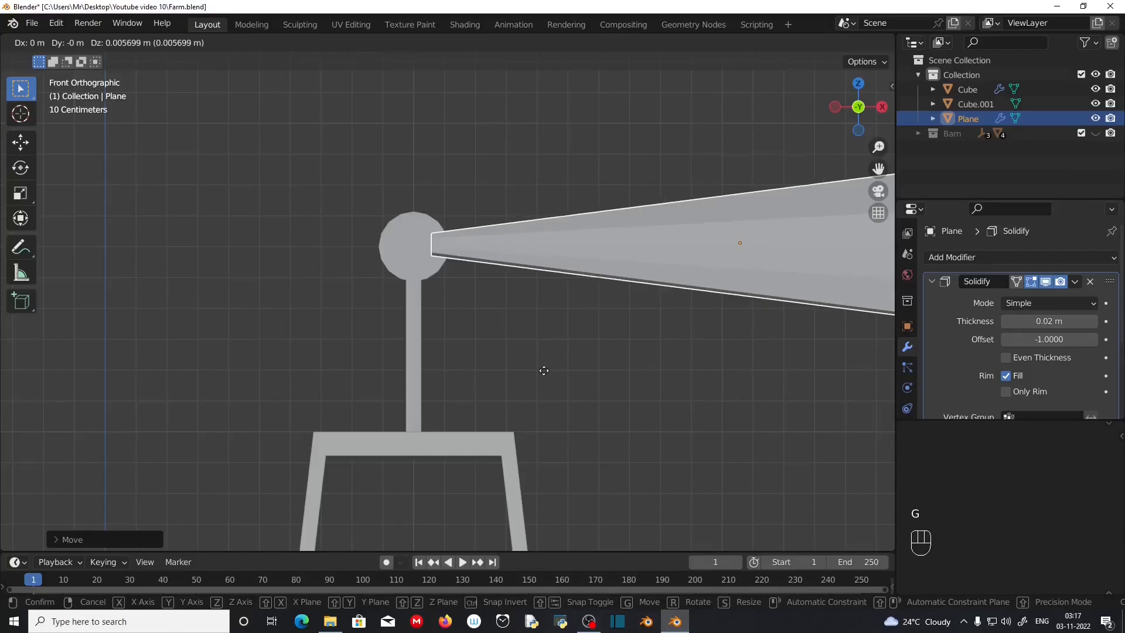
pyautogui.click(544, 375)
# - In side view with wireframe shading, move the blade about 0.16 m along global Y into the hub disc
pyautogui.doubleClick(427, 257)
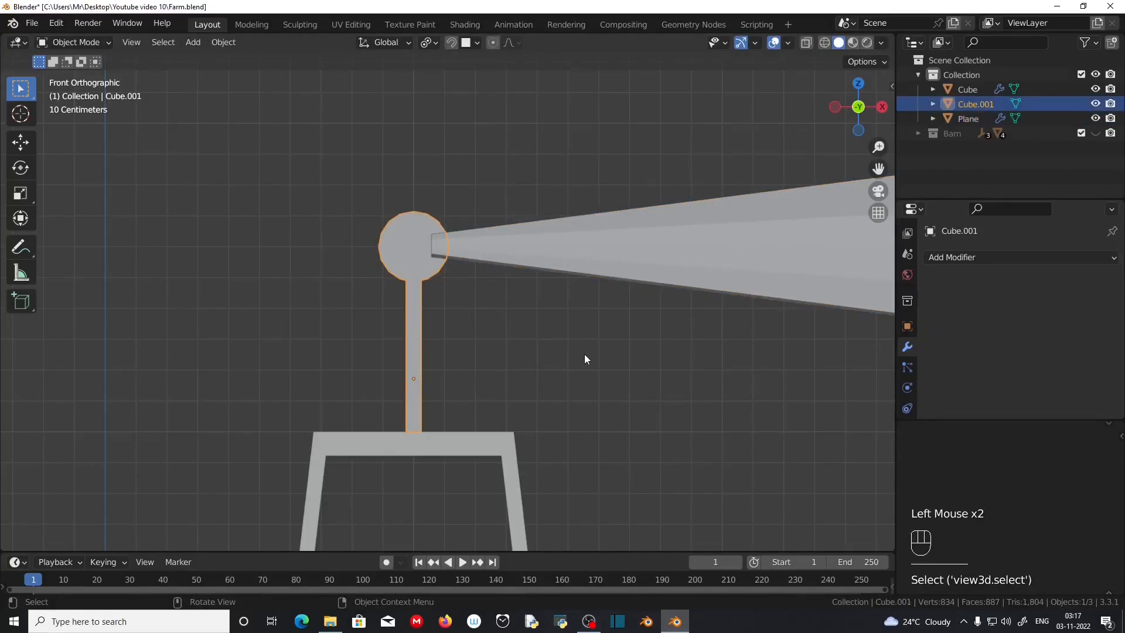
pyautogui.press('KP_3')
pyautogui.click(72, 274)
pyautogui.keyDown('shift'); pyautogui.moveTo(116, 336); pyautogui.dragTo(310, 350, button='middle'); pyautogui.keyUp('shift')
pyautogui.click(824, 43)
pyautogui.scroll(2, 396, 260)
pyautogui.keyDown('shift'); pyautogui.moveTo(396, 260); pyautogui.dragTo(290, 300, button='middle'); pyautogui.keyUp('shift')
pyautogui.press('g')
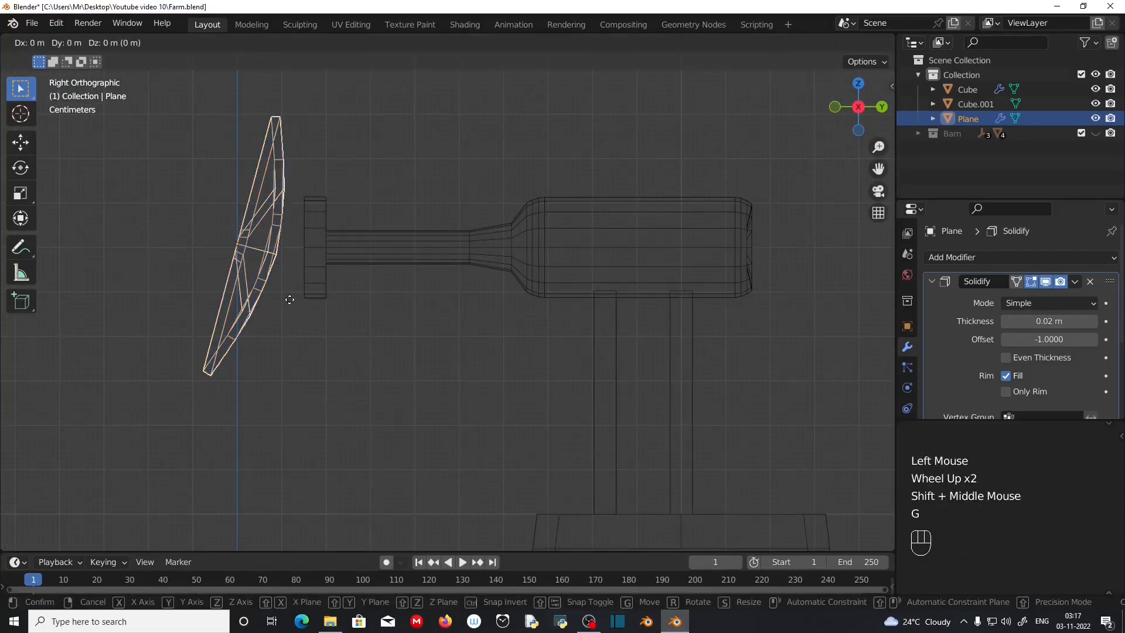
pyautogui.press('y')
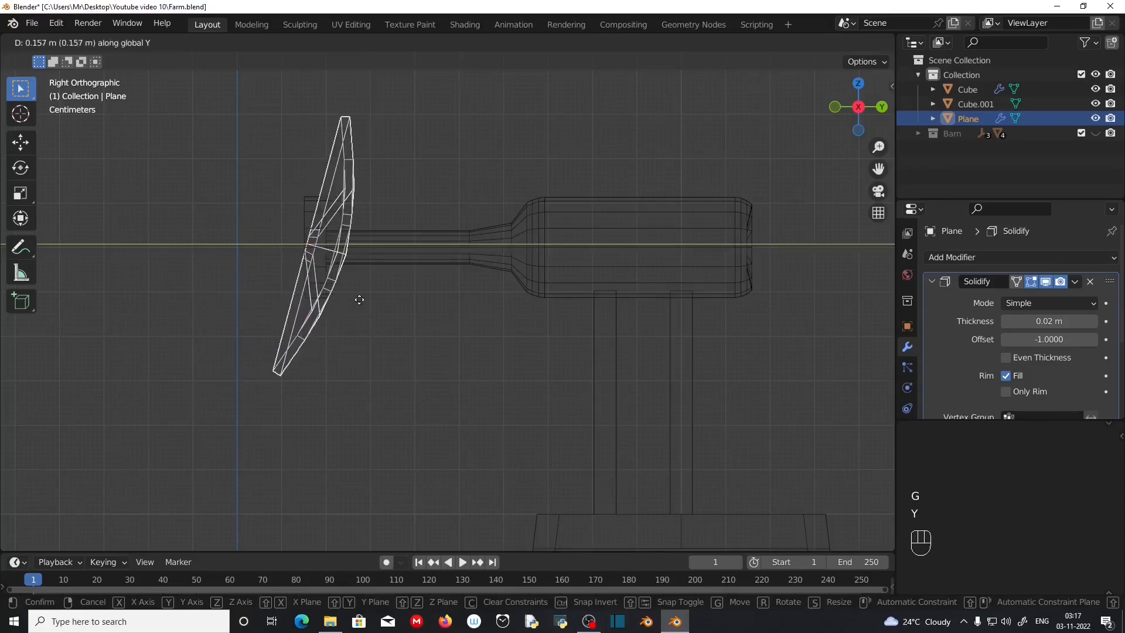
pyautogui.click(365, 299)
# - Lower the blade about 0.008 m along global Z to line its root up with the hub's centre
pyautogui.scroll(1, 339, 309)
pyautogui.scroll(2, 328, 309)
pyautogui.keyDown('shift'); pyautogui.moveTo(328, 309); pyautogui.dragTo(418, 304, button='middle'); pyautogui.keyUp('shift')
pyautogui.scroll(2, 440, 330)
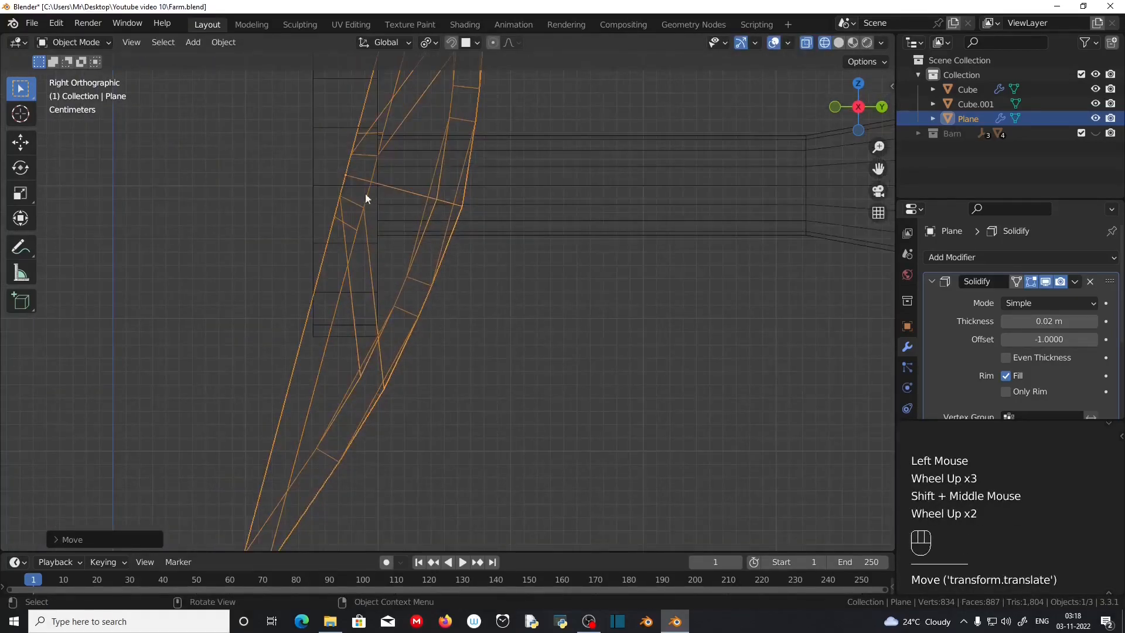
pyautogui.press('g')
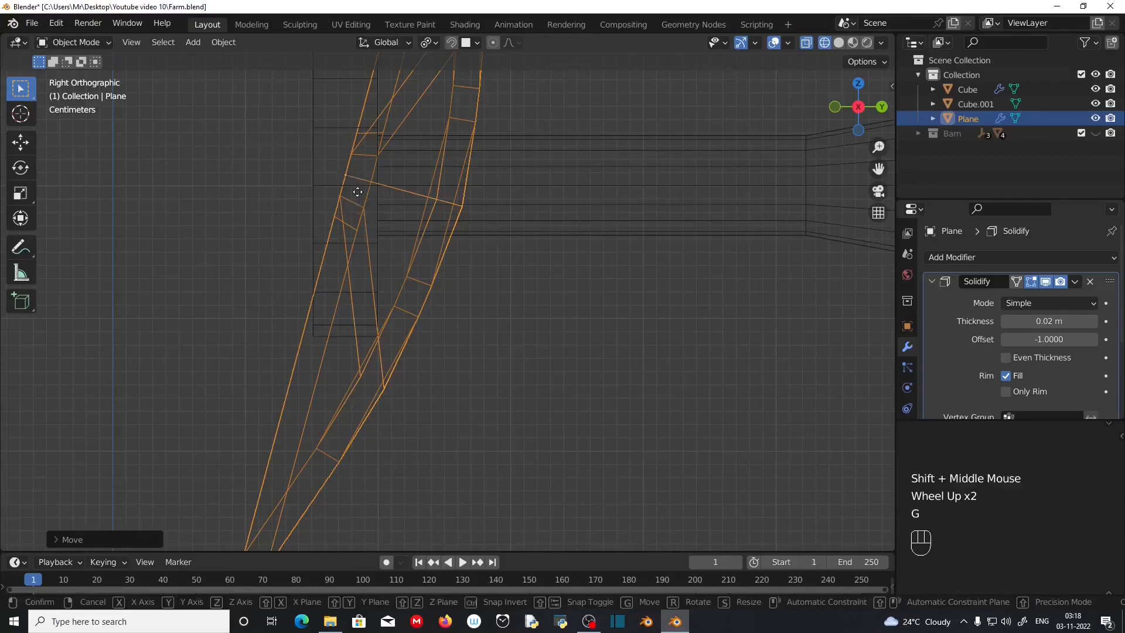
pyautogui.press('y')
pyautogui.press('z')
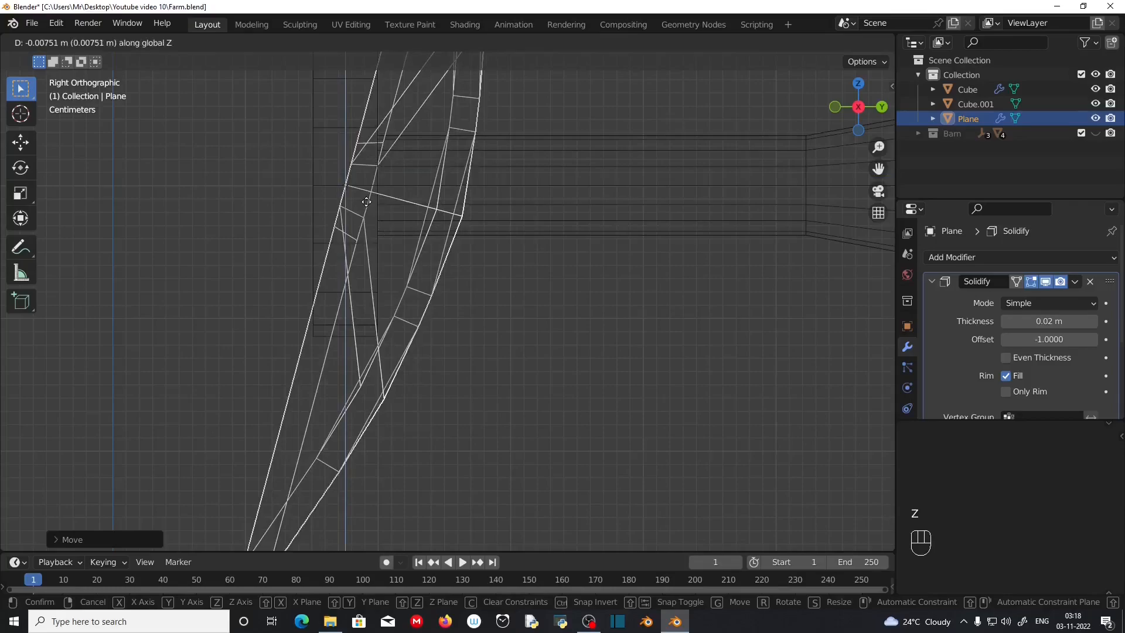
pyautogui.click(366, 202)
# - In front view, shift the blade about 0.009 m along global X, keeping its root inside the hub's rim
pyautogui.moveTo(366, 201); pyautogui.dragTo(487, 287, button='middle')
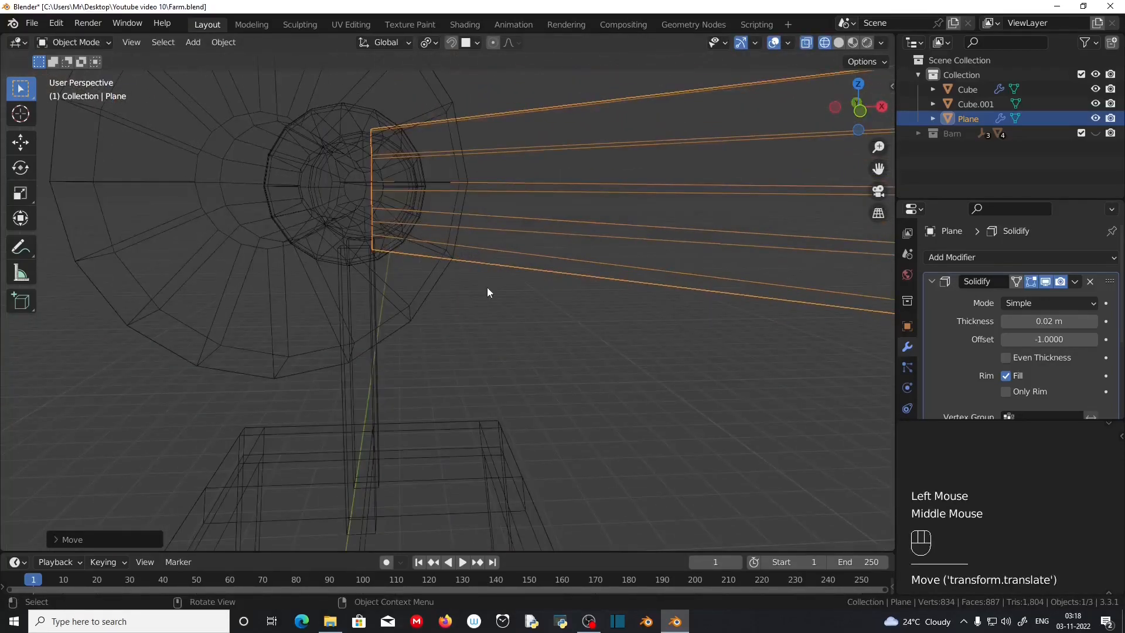
pyautogui.press('KP_1')
pyautogui.scroll(1, 407, 219)
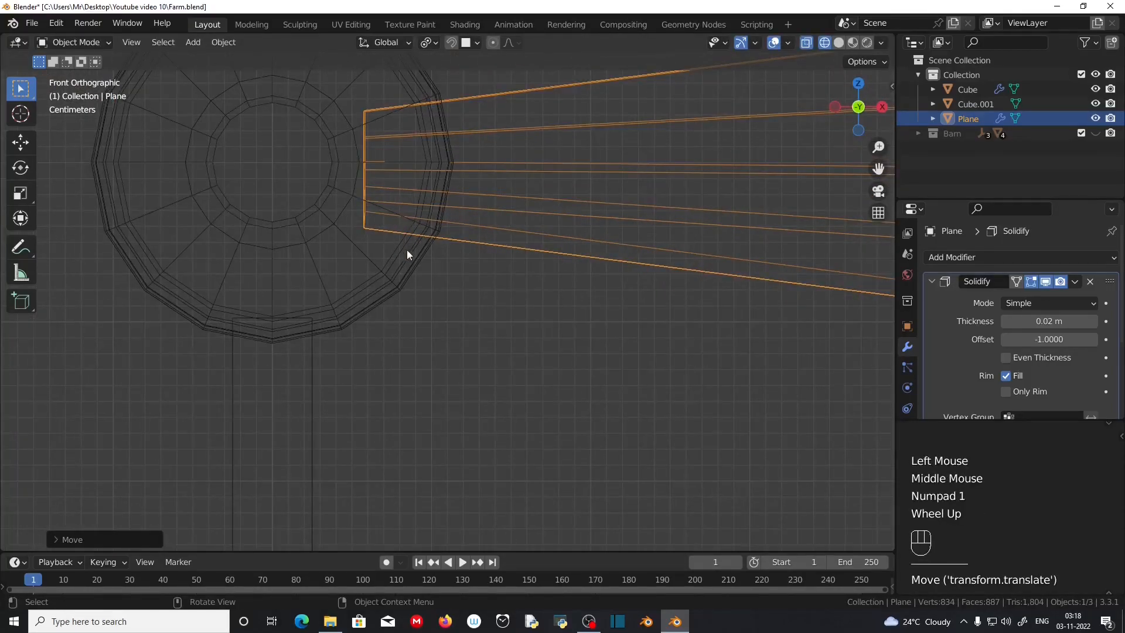
pyautogui.scroll(-1, 413, 237)
pyautogui.press('g')
pyautogui.press('x')
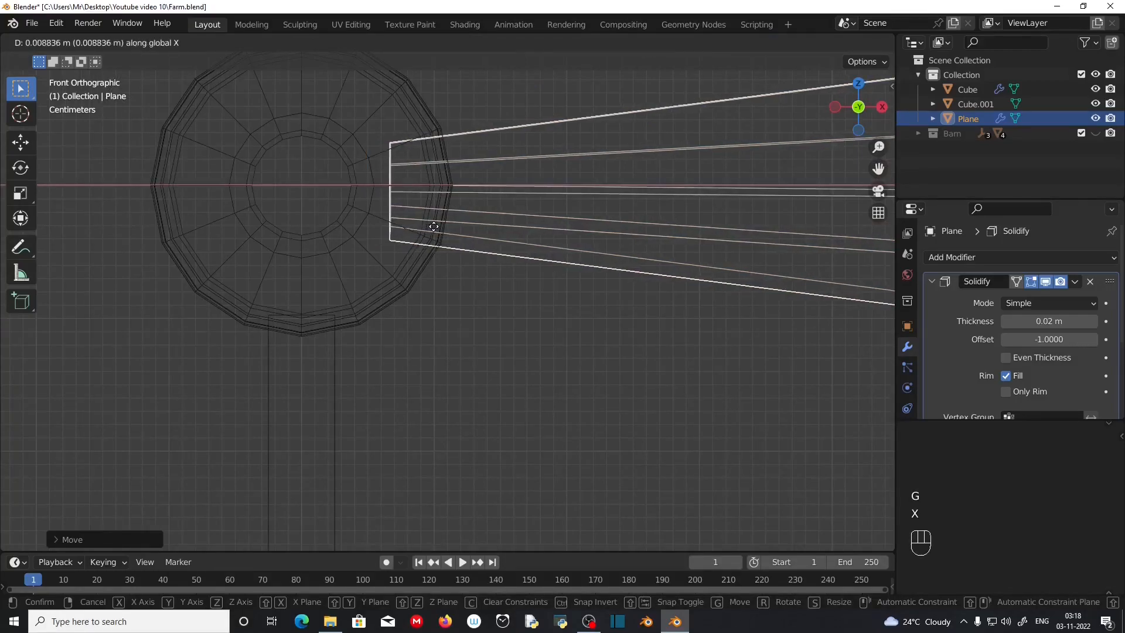
pyautogui.click(426, 239)
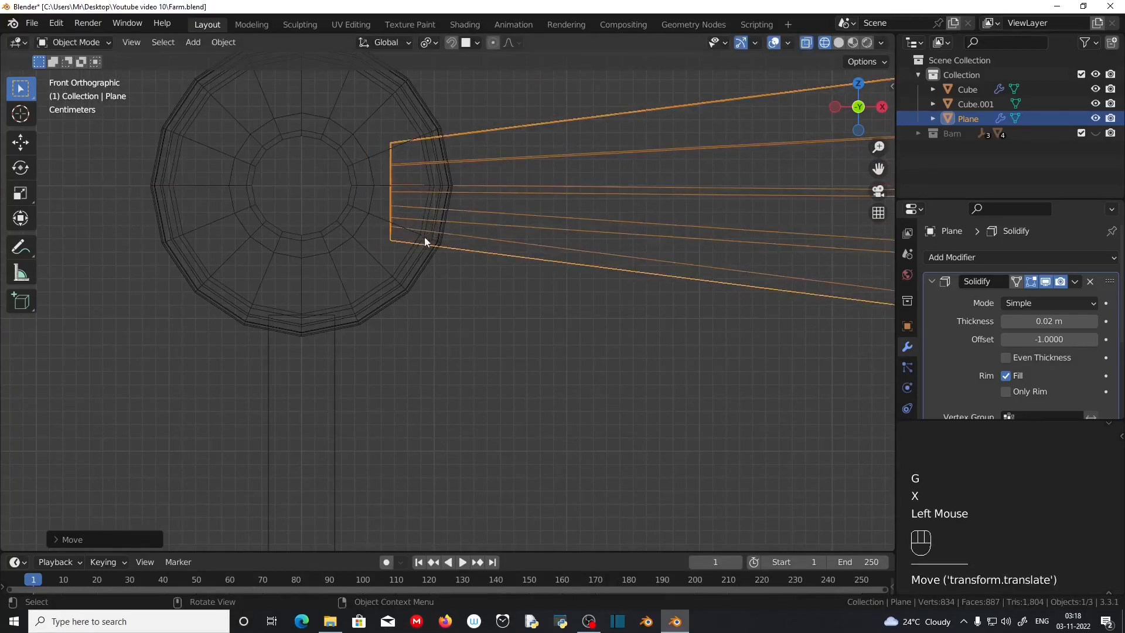
# - In solid shading, move the blade slightly along negative global Y so its root sits within the hub disc's thickness
pyautogui.click(838, 42)
pyautogui.scroll(-3, 567, 220)
pyautogui.moveTo(567, 220)
pyautogui.mouseDown(button='middle')
pyautogui.moveTo(413, 312)
pyautogui.moveTo(373, 321)
pyautogui.moveTo(379, 340)
pyautogui.mouseUp(button='middle')
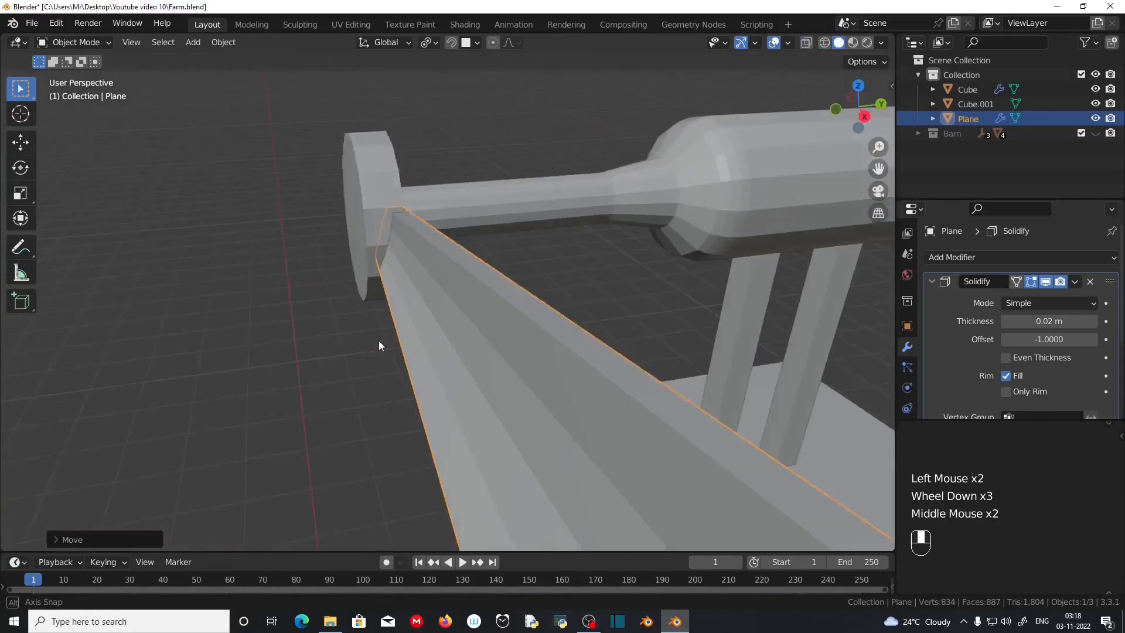
pyautogui.scroll(2, 403, 296)
pyautogui.moveTo(402, 295); pyautogui.dragTo(391, 326, button='middle')
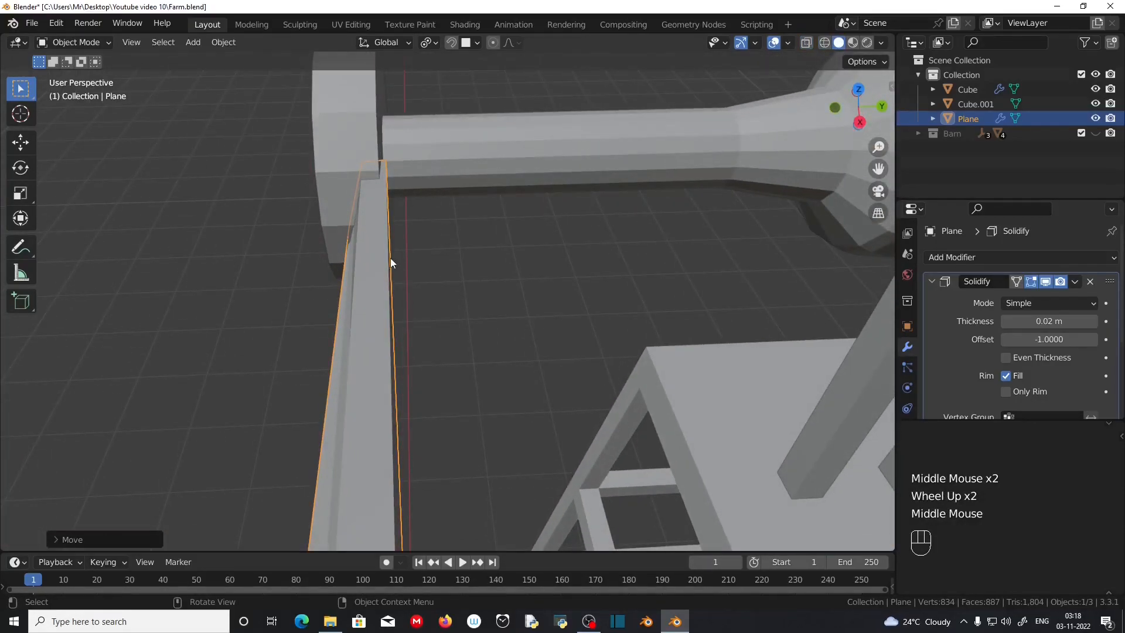
pyautogui.press('g')
pyautogui.press('y')
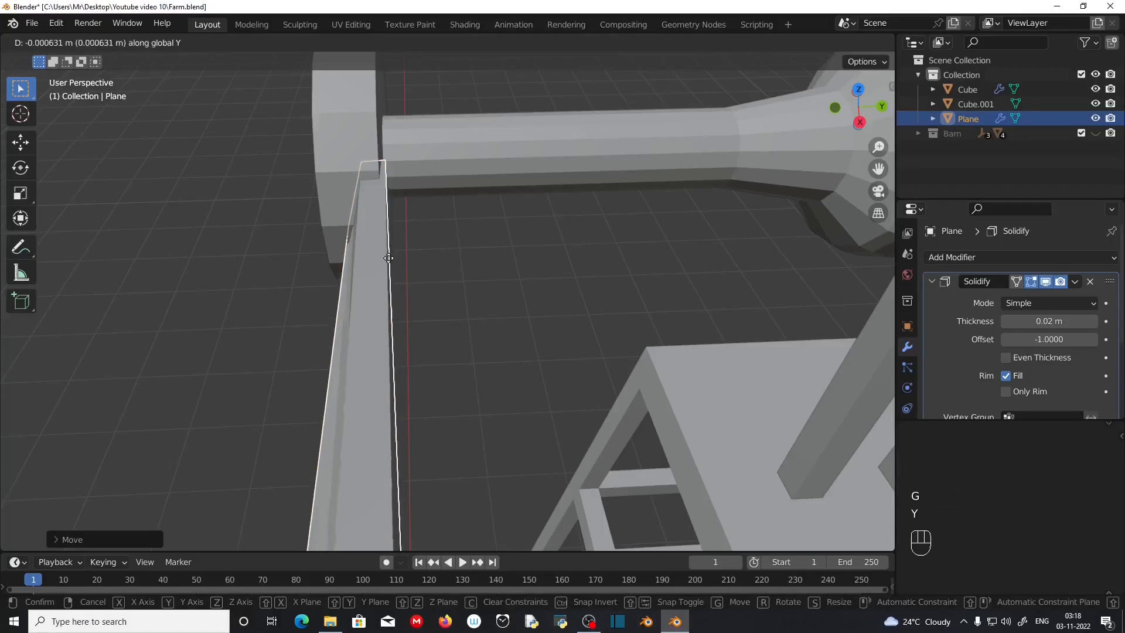
pyautogui.click(363, 263)
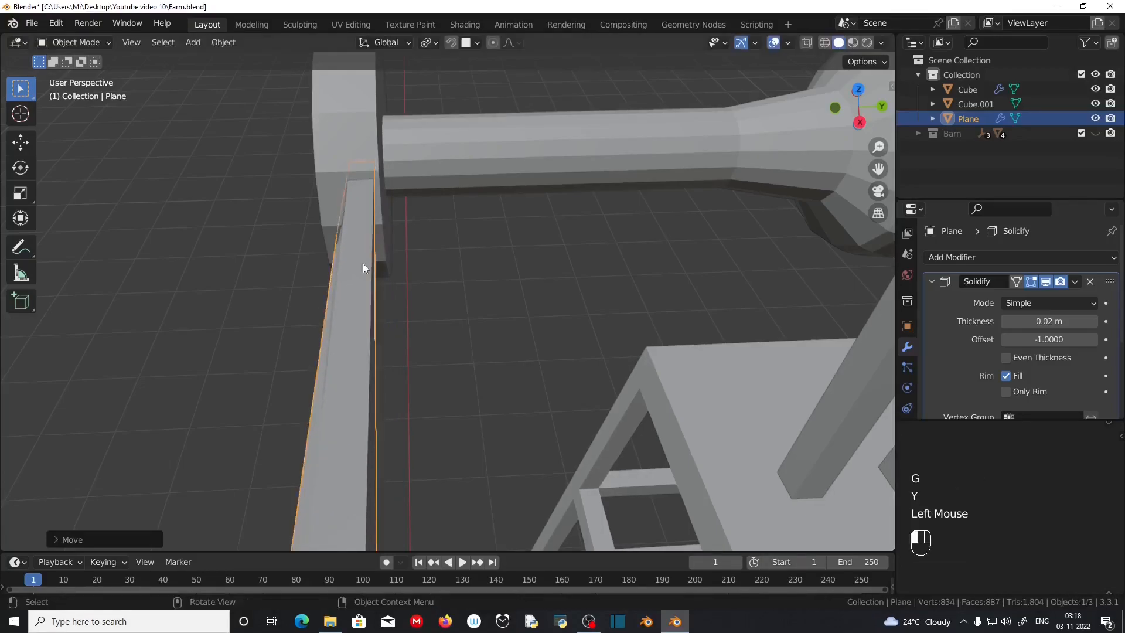
# - Enter Edit Mode on the blade in wireframe shading and select the five vertices at its hub end
pyautogui.moveTo(363, 262); pyautogui.dragTo(428, 281, button='middle')
pyautogui.click(360, 356)
pyautogui.moveTo(361, 356); pyautogui.dragTo(524, 269, button='middle')
pyautogui.scroll(-2, 258, 344)
pyautogui.click(523, 270)
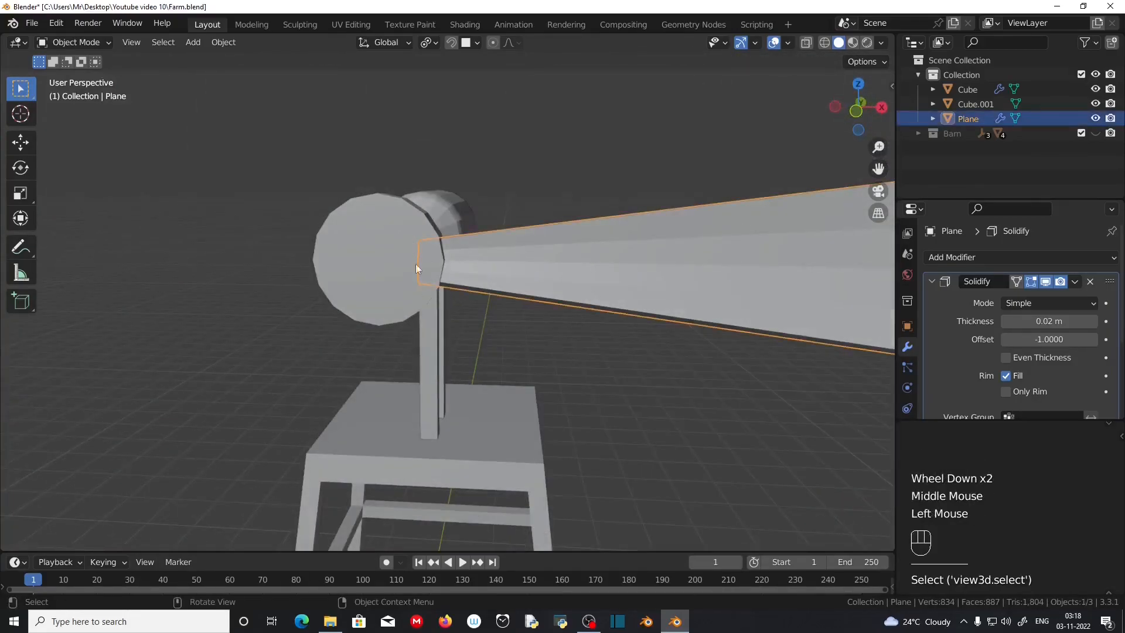
pyautogui.click(824, 42)
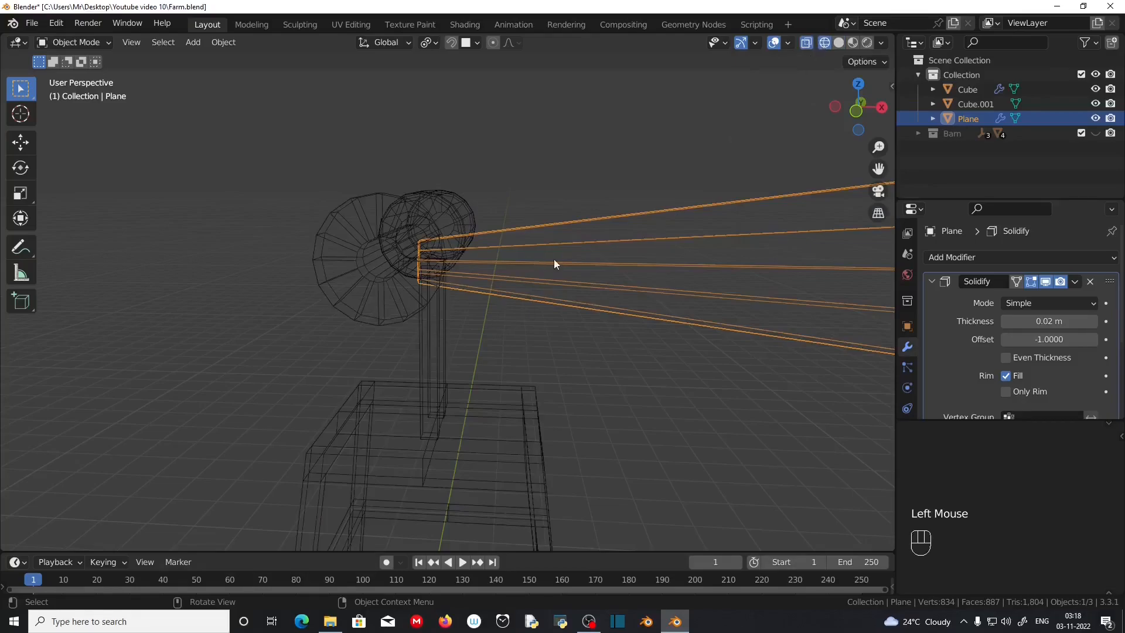
pyautogui.click(507, 297)
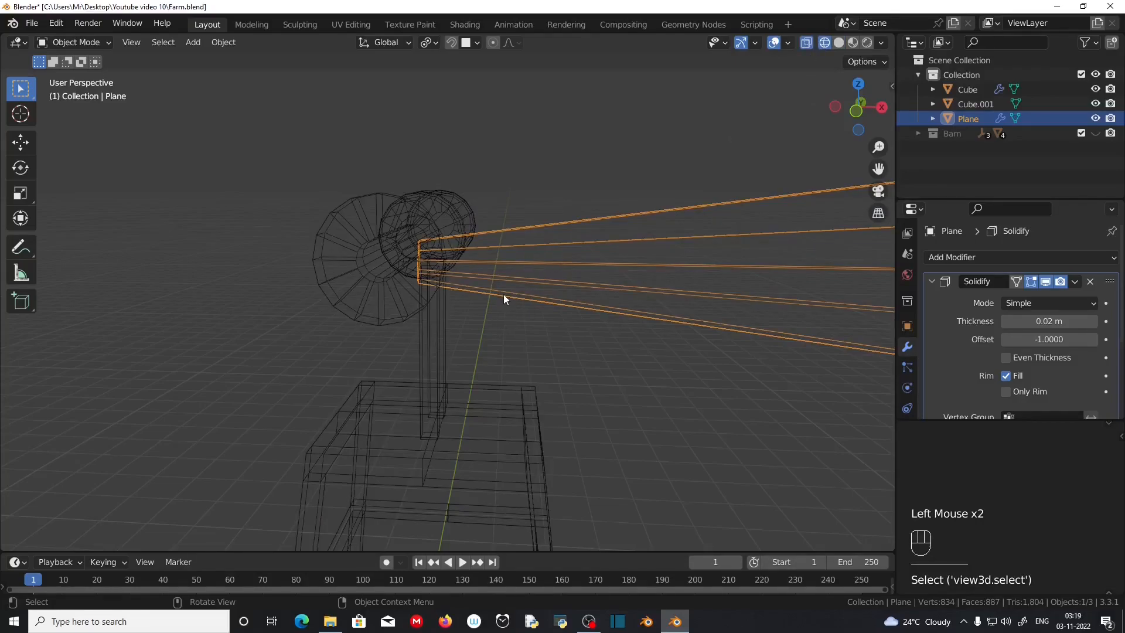
pyautogui.press('Tab')
pyautogui.scroll(2, 457, 306)
pyautogui.moveTo(460, 310); pyautogui.dragTo(417, 172, button='middle')
pyautogui.moveTo(417, 172); pyautogui.dragTo(480, 339)
pyautogui.moveTo(551, 323); pyautogui.dragTo(565, 343, button='middle')
# - Set the transform orientation to Normal and scale the blade's root vertices down along Y to narrow the root
pyautogui.click(444, 42)
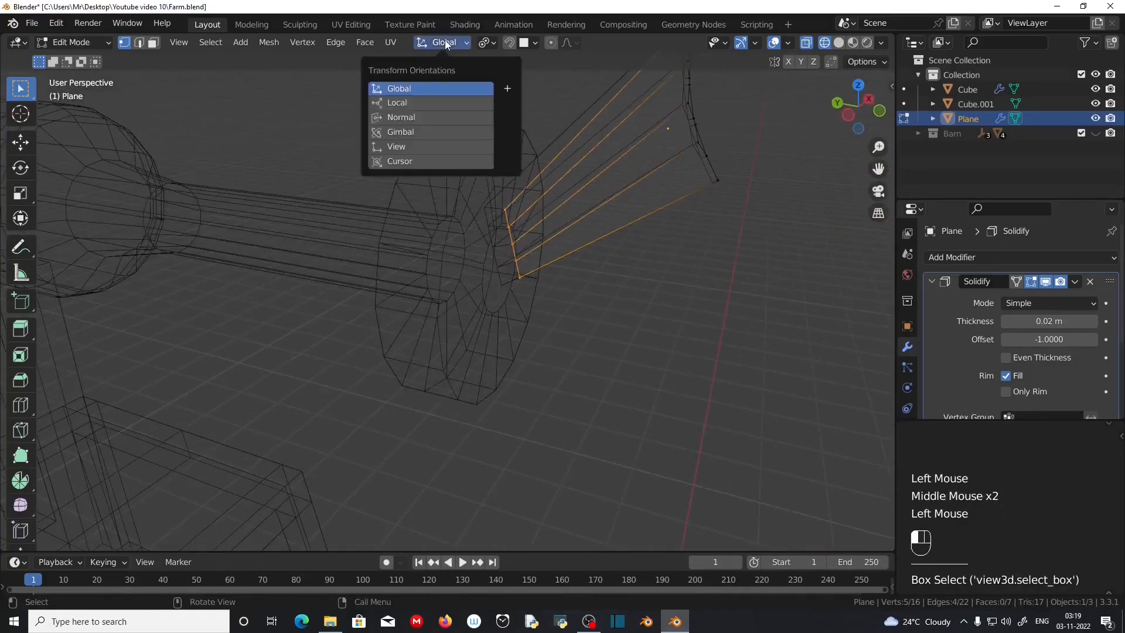
pyautogui.click(422, 117)
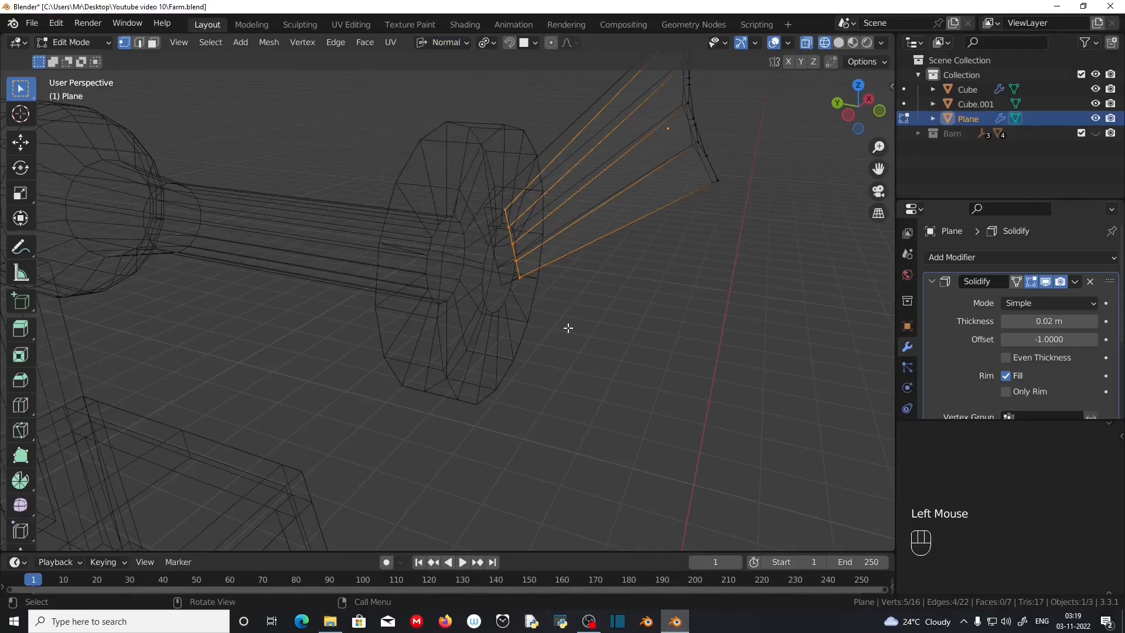
pyautogui.press('s')
pyautogui.press('y')
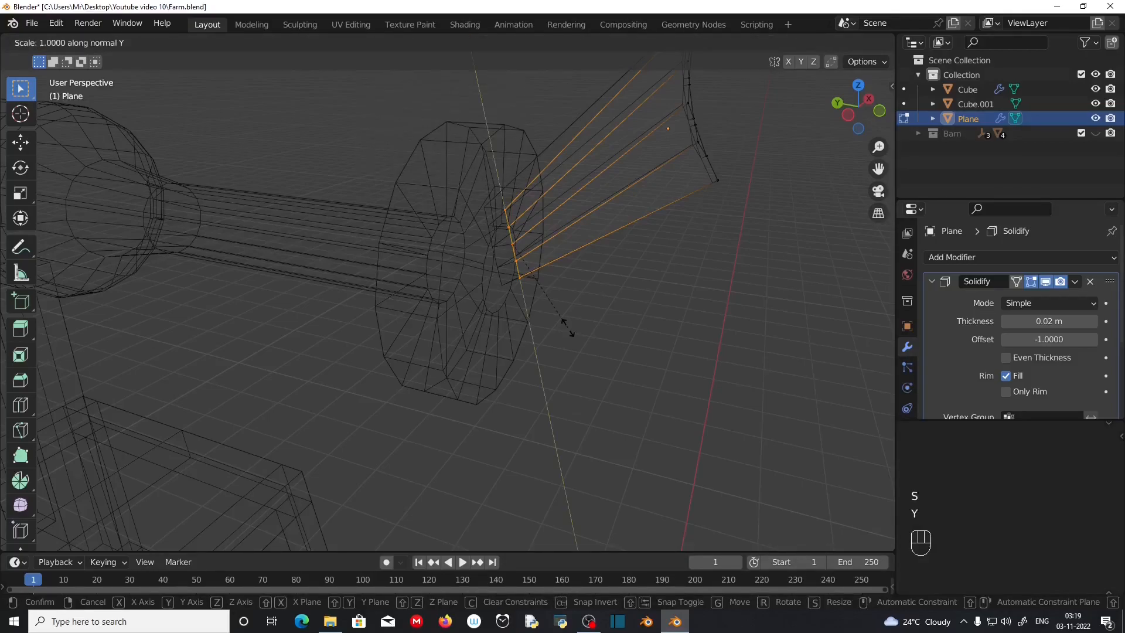
pyautogui.click(541, 286)
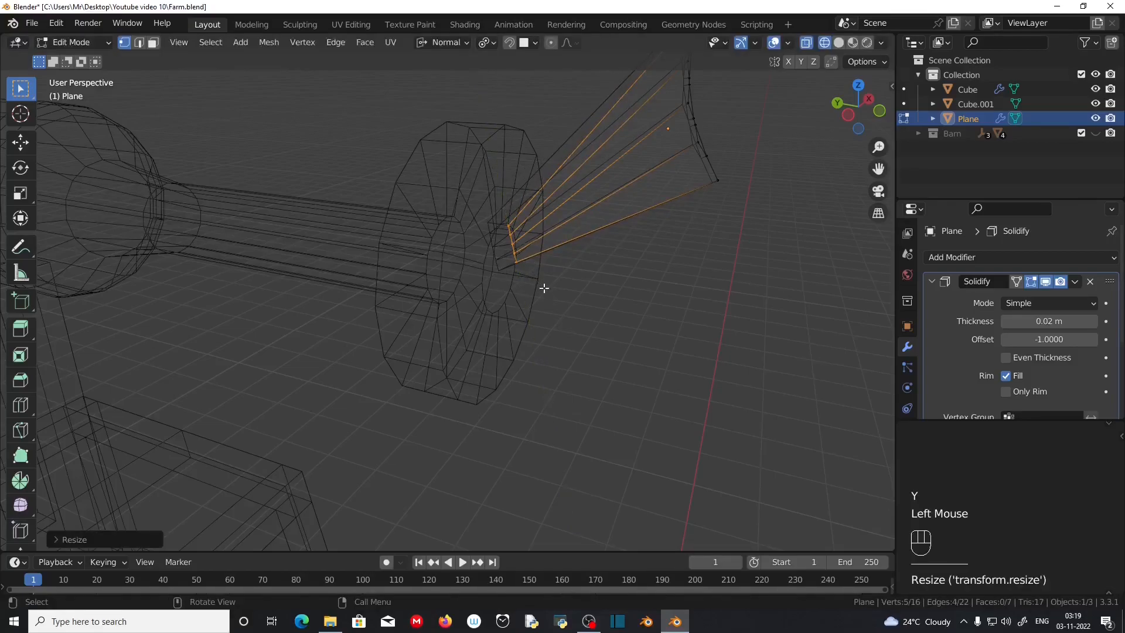
# - Restore the Global transform orientation, return to Object Mode and switch back to solid shading
pyautogui.click(444, 42)
pyautogui.moveTo(572, 334)
pyautogui.mouseDown(button='middle')
pyautogui.moveTo(480, 329)
pyautogui.moveTo(516, 328)
pyautogui.moveTo(502, 357)
pyautogui.moveTo(377, 385)
pyautogui.moveTo(405, 349)
pyautogui.moveTo(473, 362)
pyautogui.moveTo(579, 350)
pyautogui.mouseUp(button='middle')
pyautogui.press('Tab')
pyautogui.scroll(-1, 565, 333)
pyautogui.click(838, 43)
pyautogui.scroll(-1, 529, 365)
pyautogui.scroll(-1, 529, 364)
pyautogui.scroll(-2, 377, 385)
pyautogui.scroll(-2, 405, 350)
pyautogui.scroll(2, 578, 349)
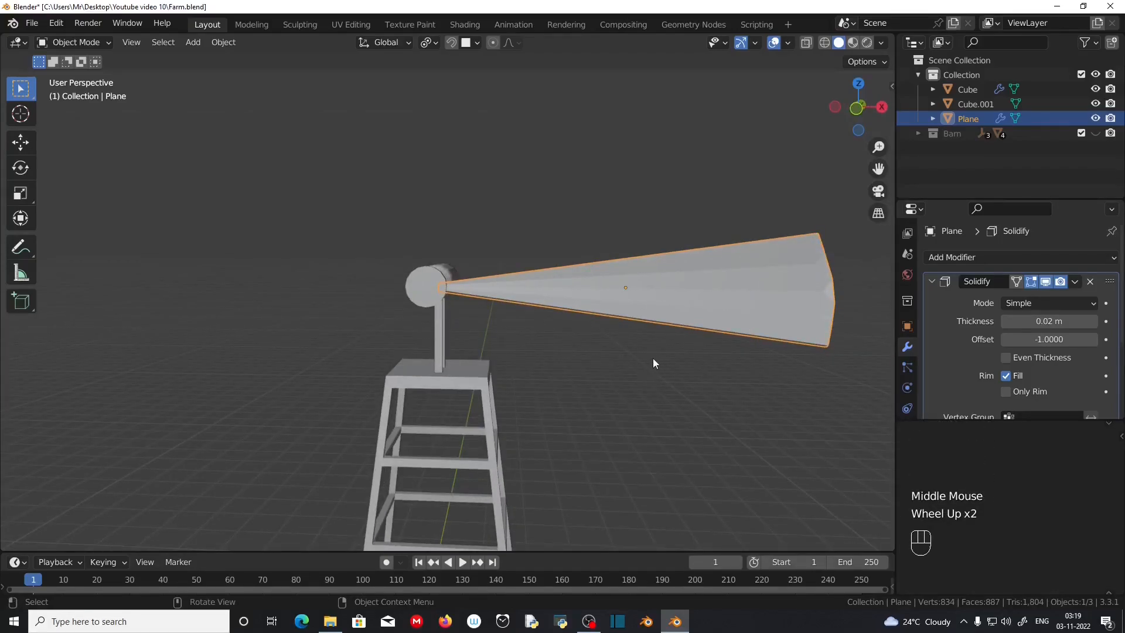
# - Select the blade in front view and set the transform pivot point to 3D Cursor
pyautogui.press('KP_1')
pyautogui.scroll(-1, 652, 284)
pyautogui.click(652, 284)
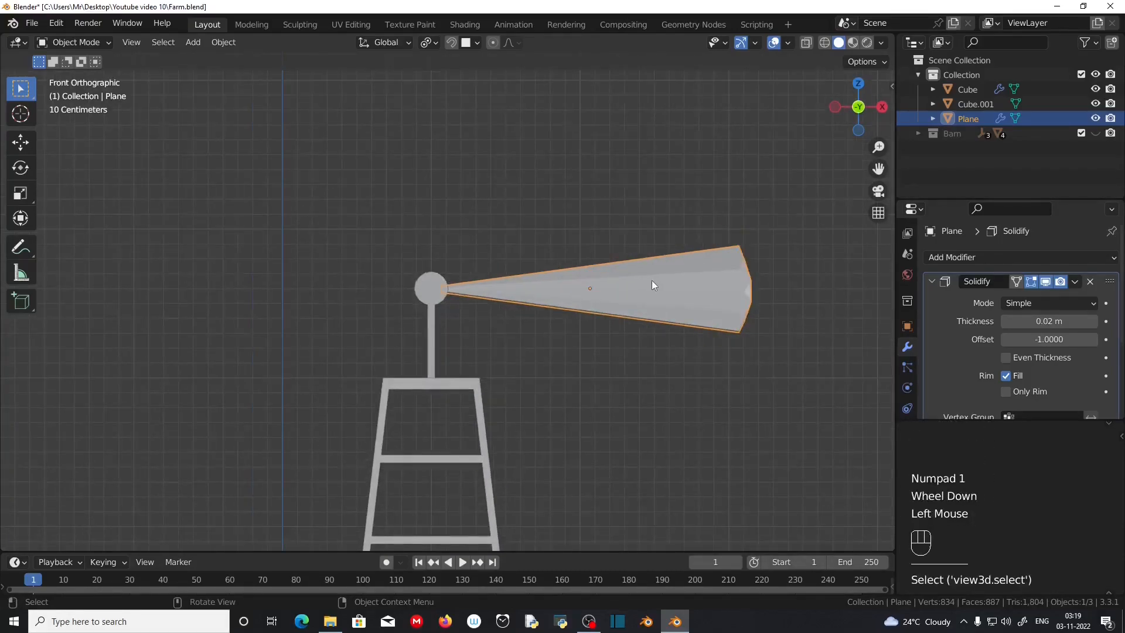
pyautogui.click(434, 45)
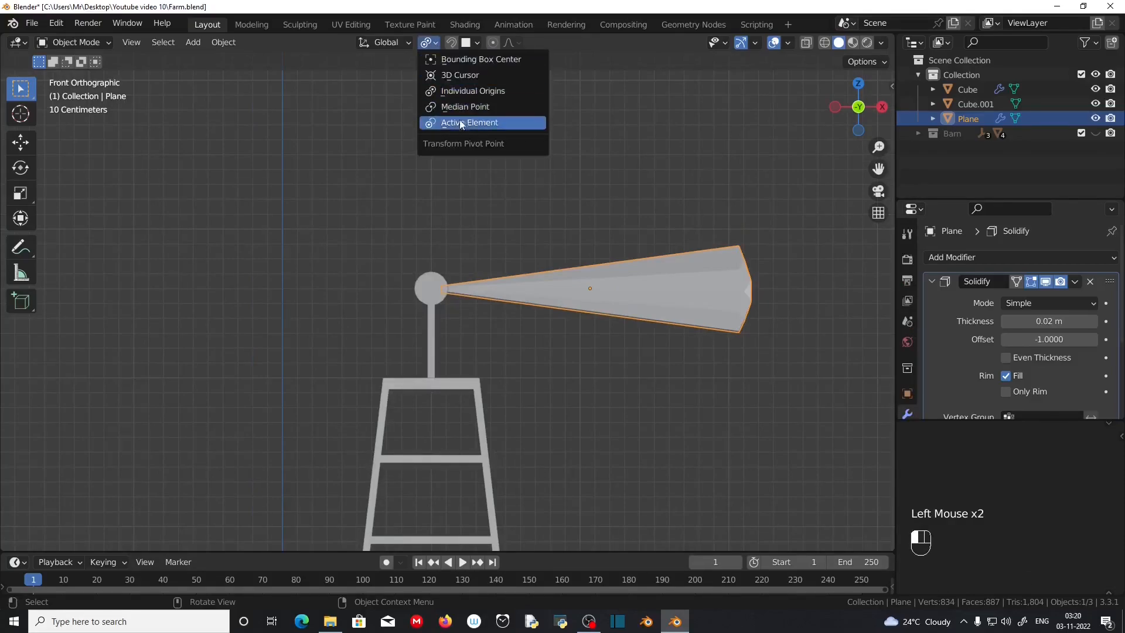
pyautogui.click(461, 75)
# - Edit the windmill head in face mode and grow the selection from the hub disc's centre face across the whole disc
pyautogui.scroll(1, 427, 294)
pyautogui.click(426, 294)
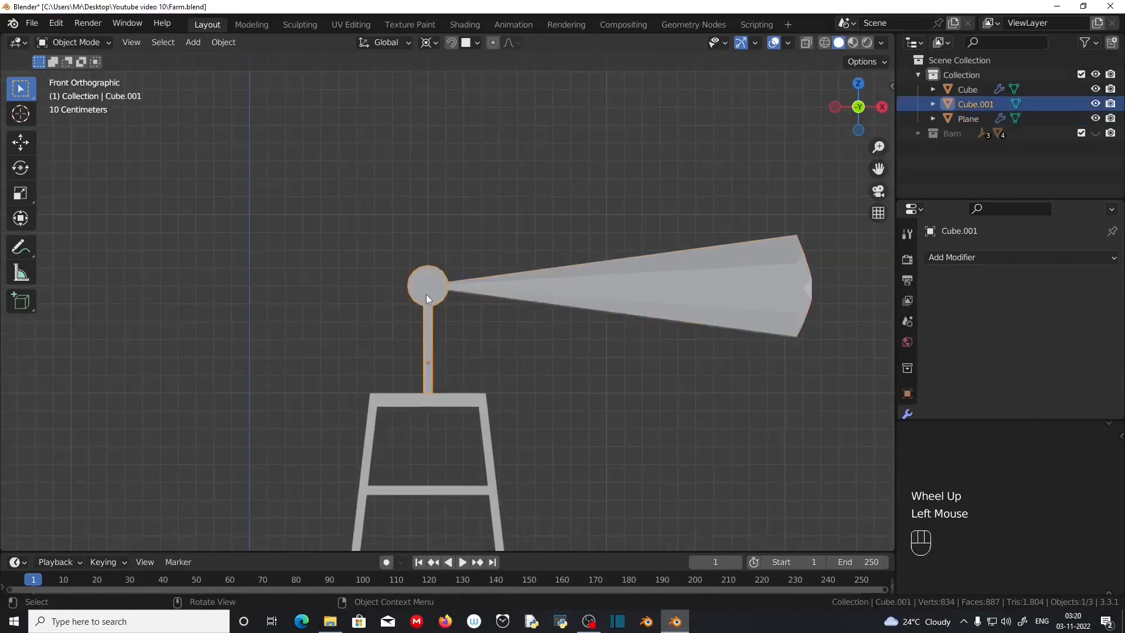
pyautogui.moveTo(471, 316); pyautogui.dragTo(410, 293, button='middle')
pyautogui.press('Tab')
pyautogui.scroll(1, 440, 321)
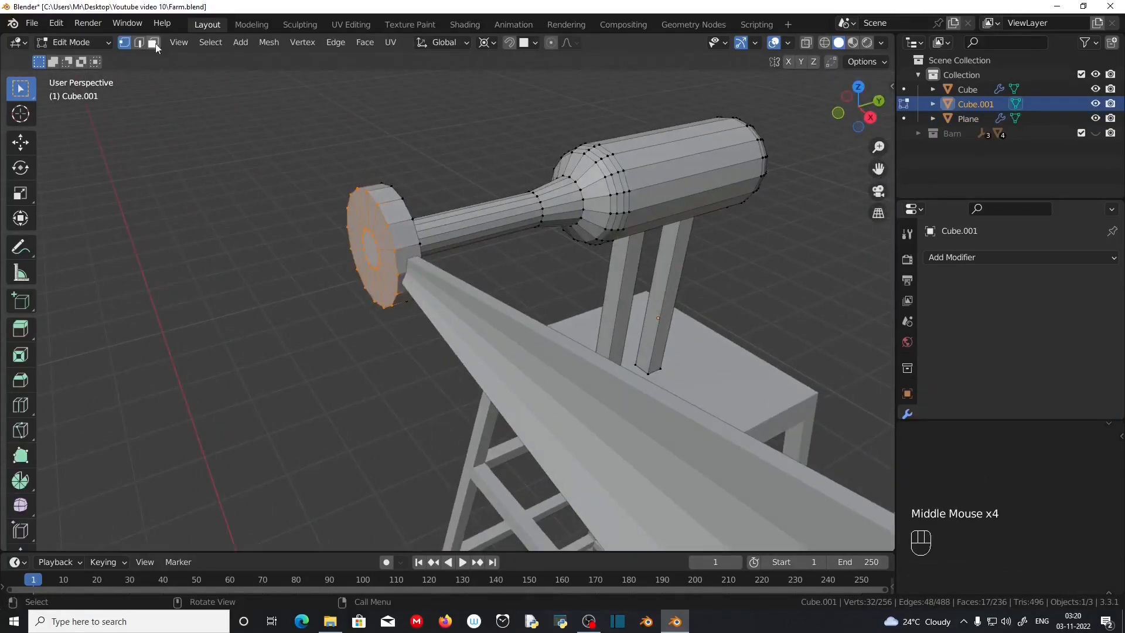
pyautogui.click(155, 44)
pyautogui.click(372, 244)
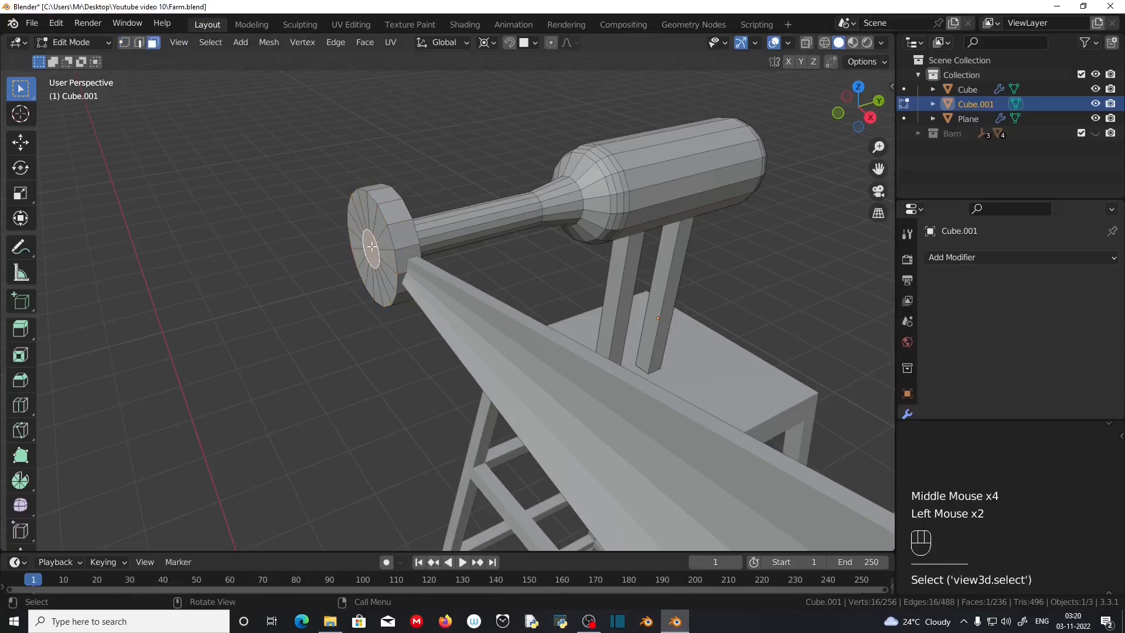
pyautogui.press('ctrl+KP_Add')
pyautogui.press('ctrl+KP_Add')
pyautogui.press('ctrl+KP_Add')
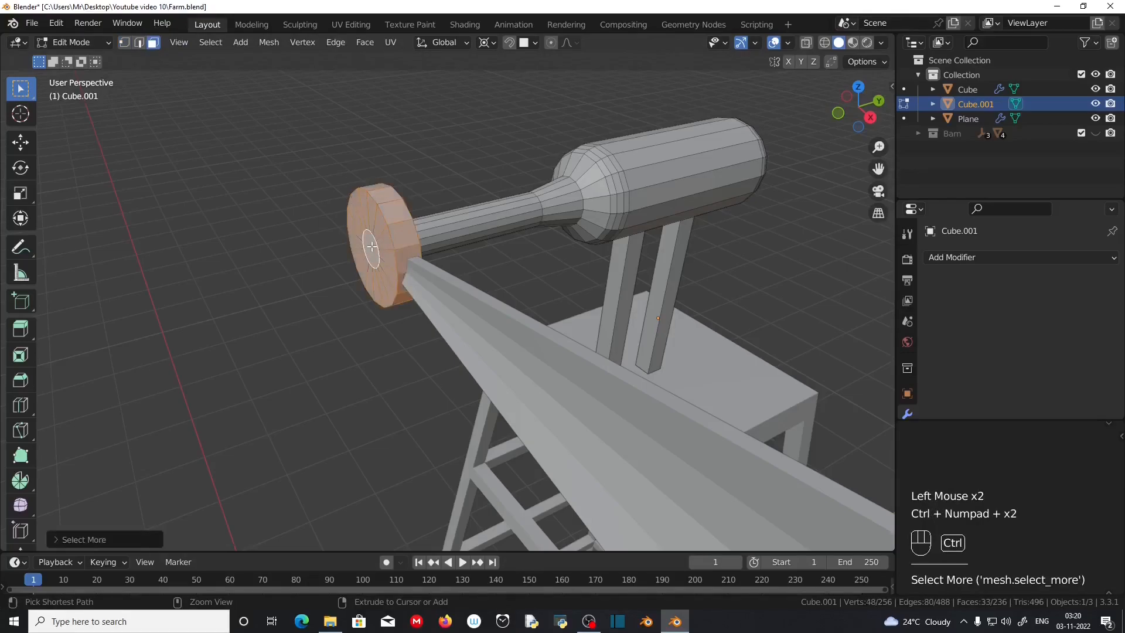
# - Snap the 3D cursor to the selected hub disc and return to Object Mode
pyautogui.moveTo(372, 246); pyautogui.dragTo(423, 283, button='middle')
pyautogui.scroll(2, 423, 283)
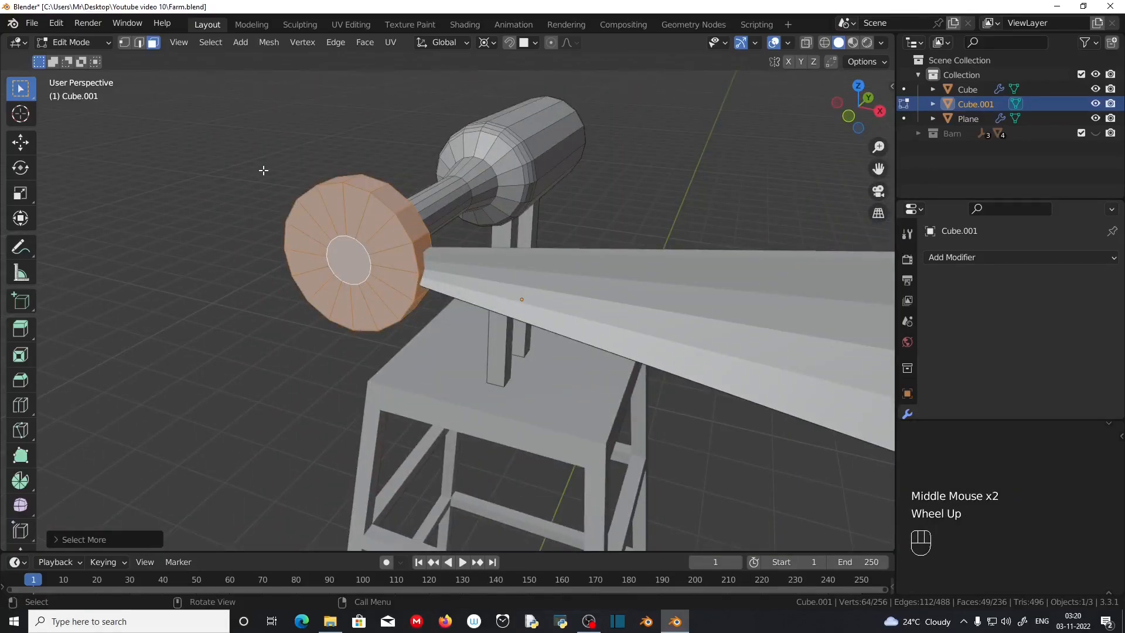
pyautogui.hotkey('shift', 's')
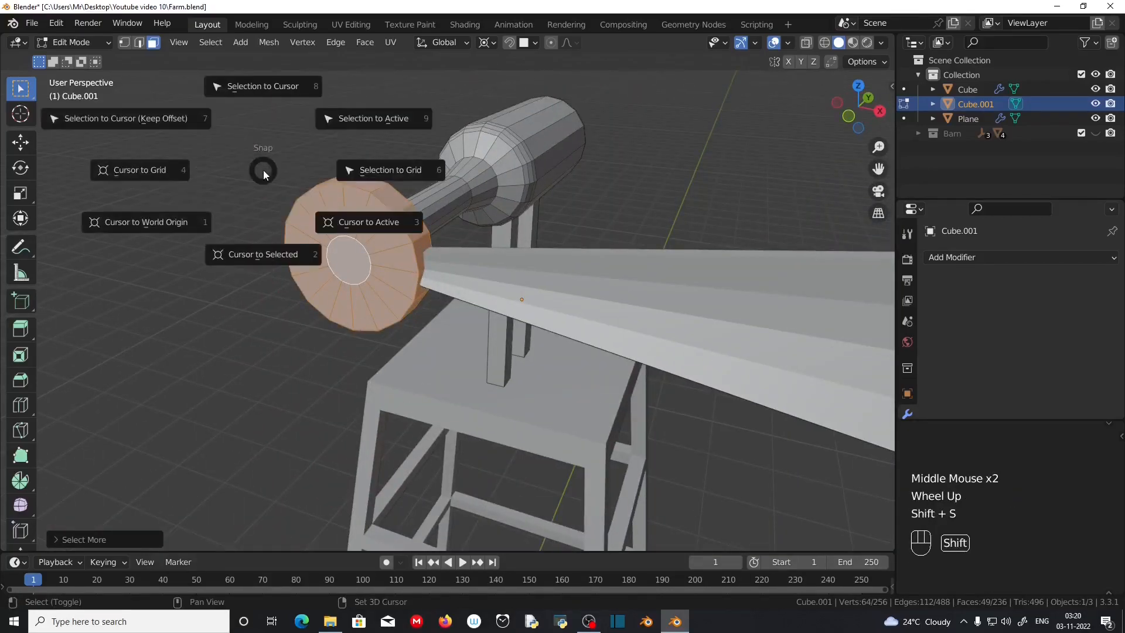
pyautogui.click(250, 255)
pyautogui.moveTo(249, 255); pyautogui.dragTo(269, 283, button='middle')
pyautogui.scroll(1, 453, 251)
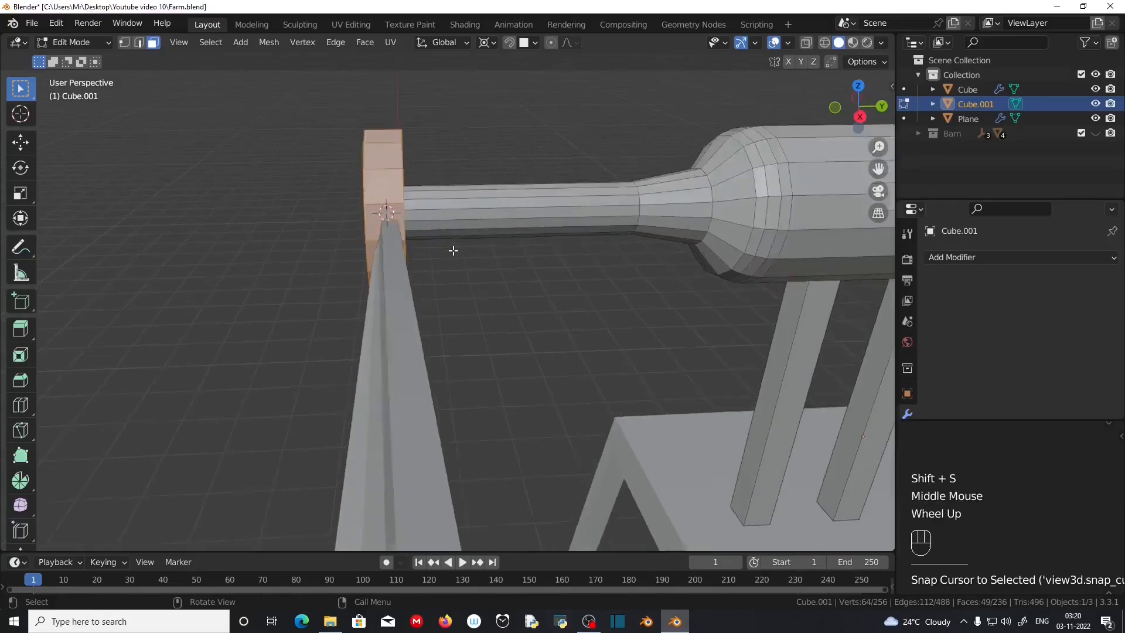
pyautogui.scroll(2, 410, 258)
pyautogui.moveTo(355, 156); pyautogui.dragTo(383, 205, button='middle')
pyautogui.scroll(-2, 357, 206)
pyautogui.press('Tab')
pyautogui.moveTo(444, 251); pyautogui.dragTo(457, 233, button='middle')
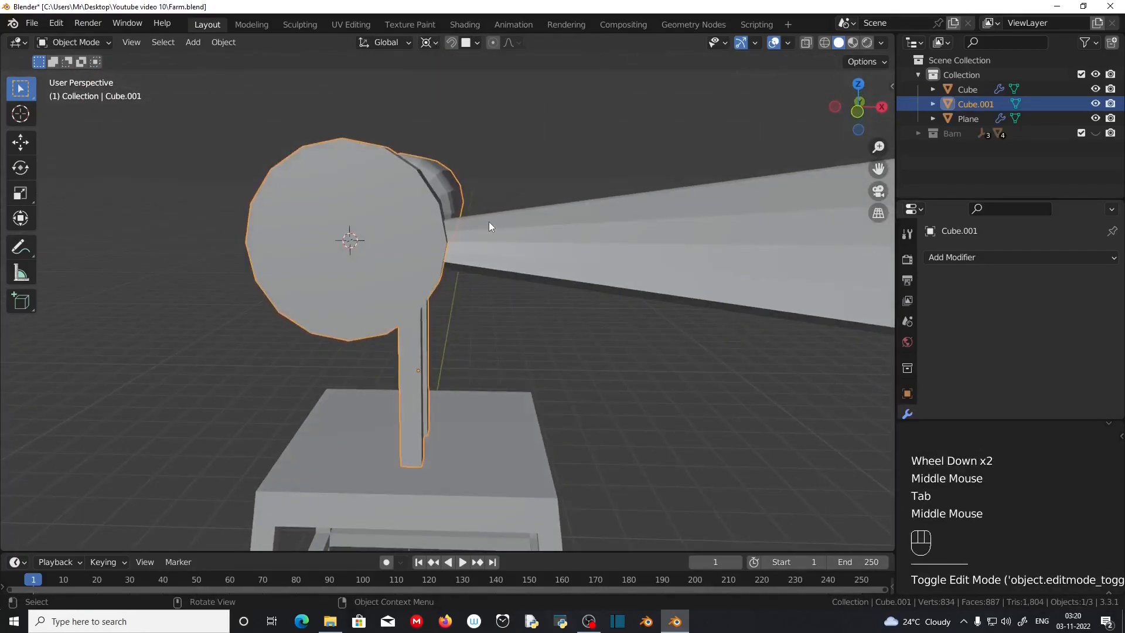
pyautogui.scroll(-2, 488, 222)
pyautogui.moveTo(486, 303); pyautogui.dragTo(499, 294, button='middle')
pyautogui.click(708, 282)
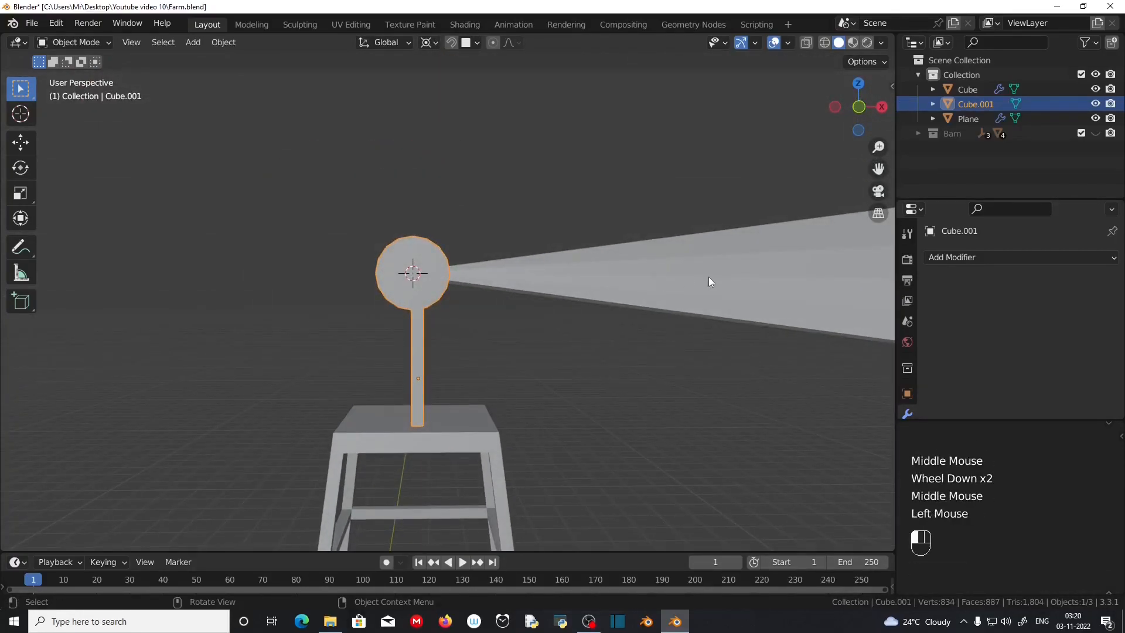
pyautogui.press('r')
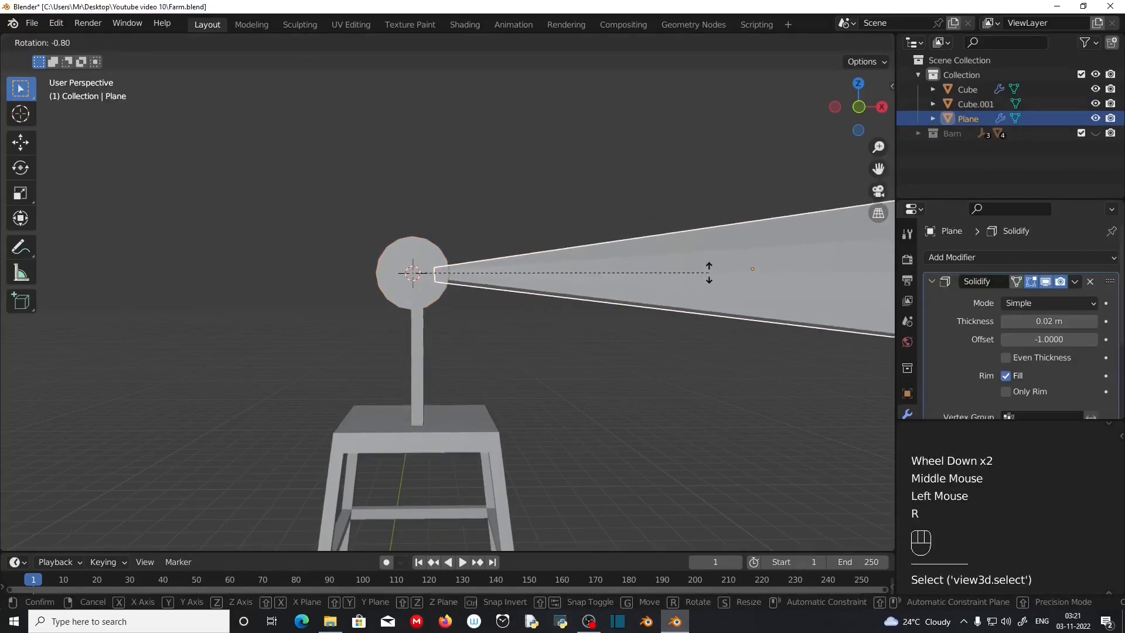
pyautogui.press('Escape')
pyautogui.scroll(-1, 610, 355)
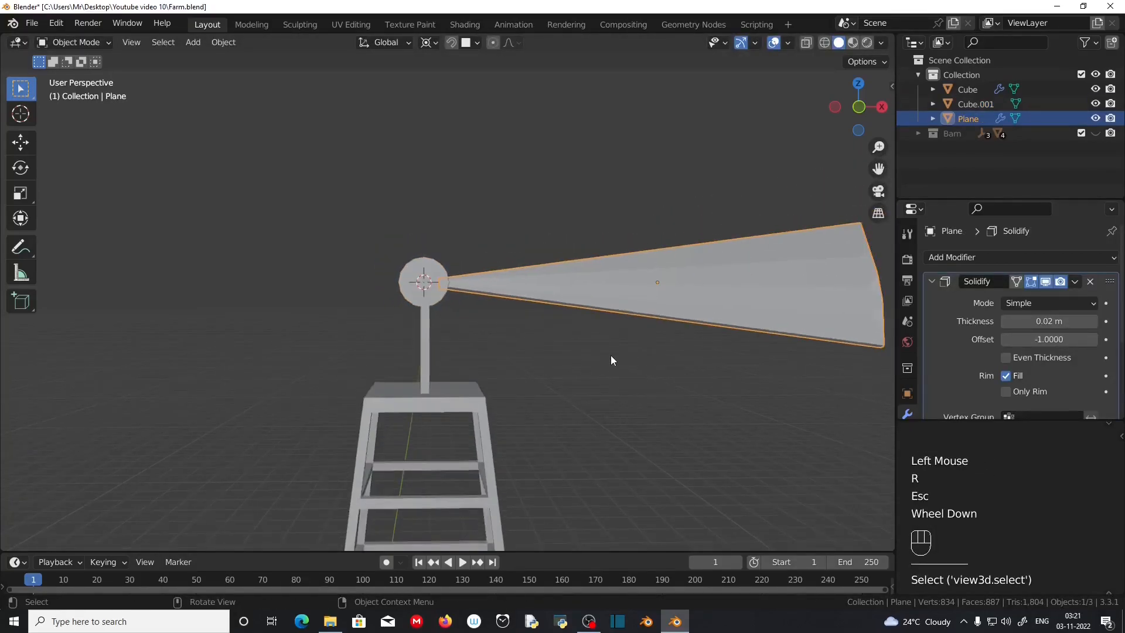
# - Make a linked duplicate of the blade and rotate it 30° about the global Y axis around the hub
pyautogui.click(716, 282)
pyautogui.click(715, 283)
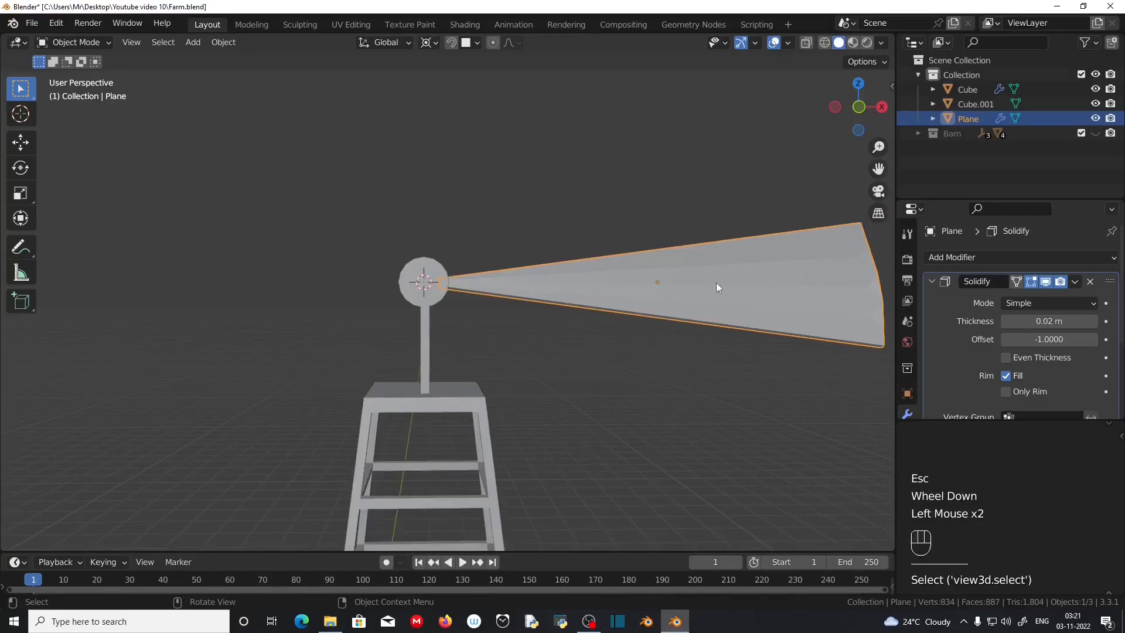
pyautogui.hotkey('alt', 'd')
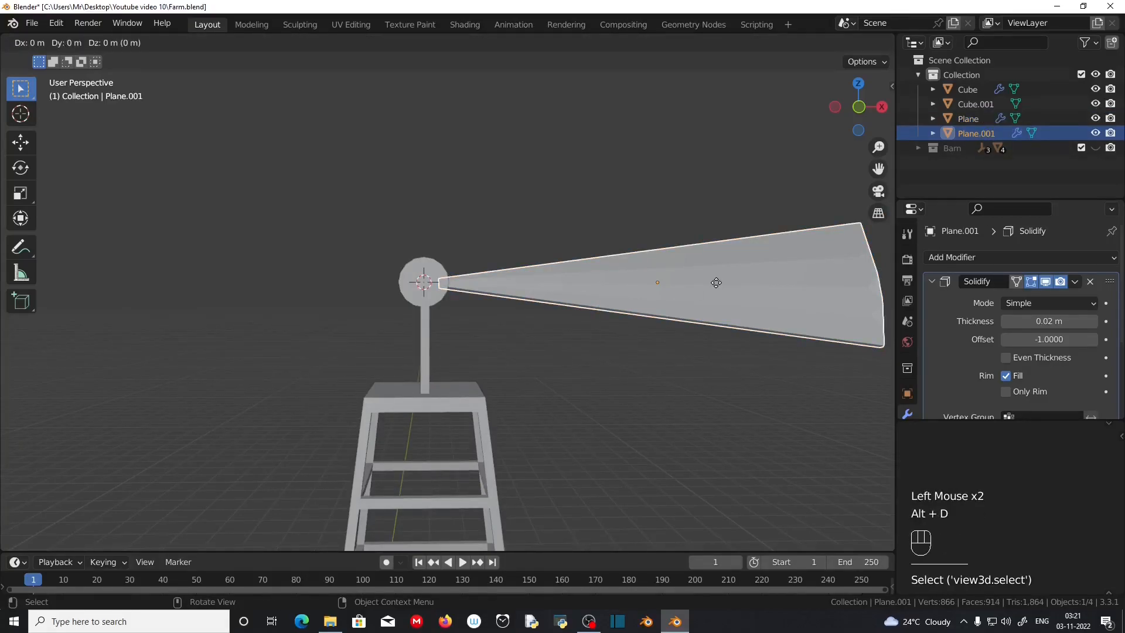
pyautogui.press('r')
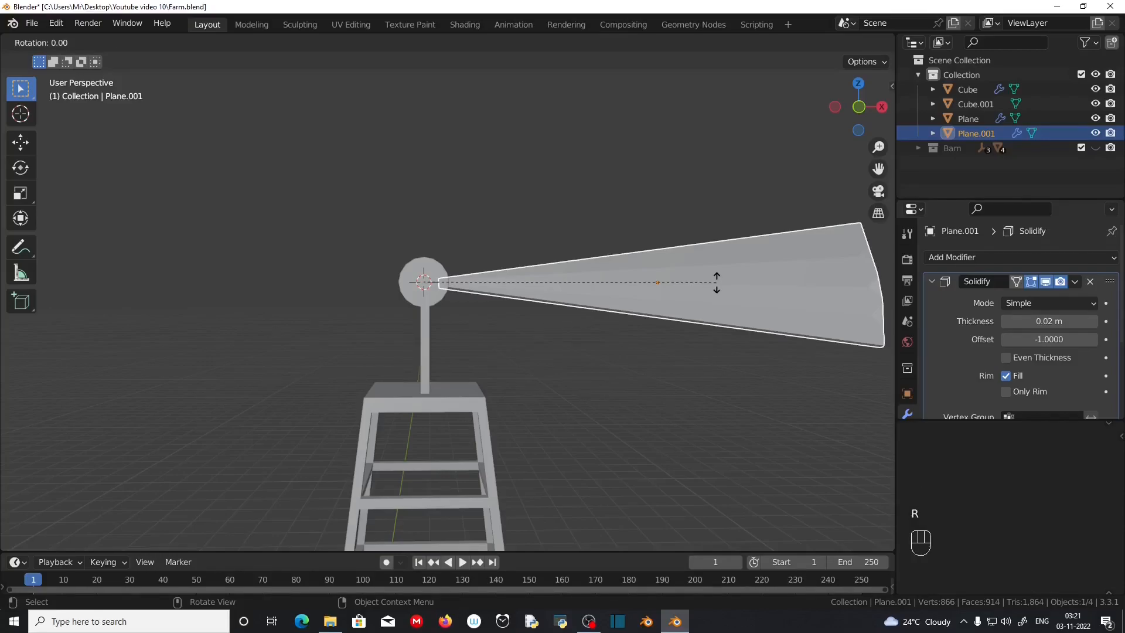
pyautogui.press('y')
pyautogui.write('30')
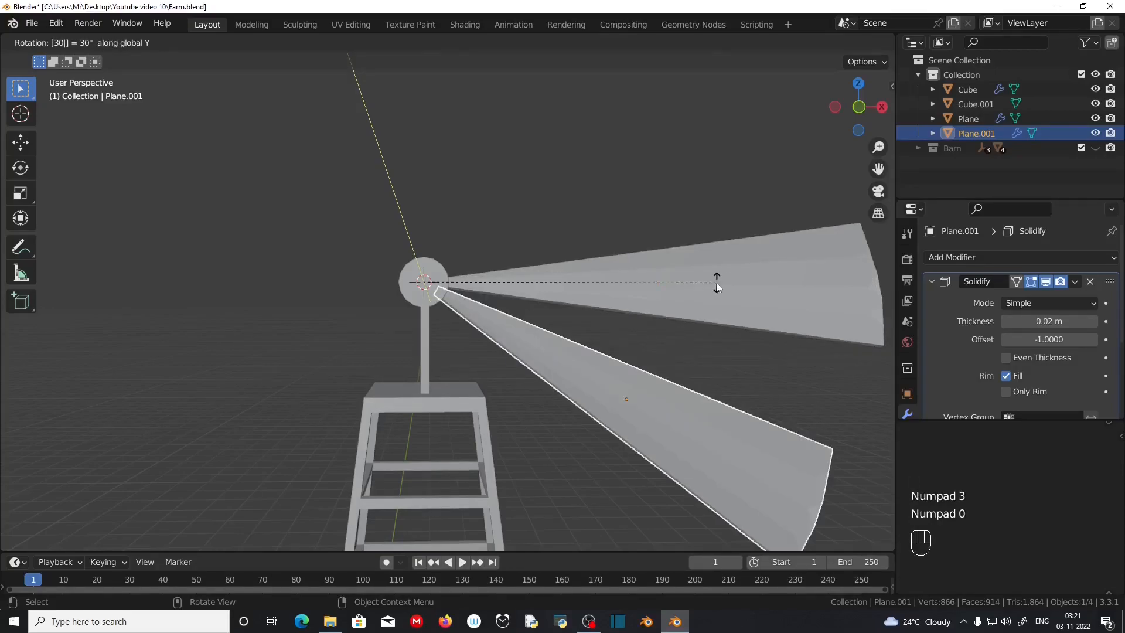
pyautogui.press('KP_Enter')
# - Repeat the linked, rotated duplication ten more times to complete a ring of twelve blades around the hub
pyautogui.scroll(-2, 599, 328)
pyautogui.moveTo(598, 328); pyautogui.dragTo(686, 421, button='middle')
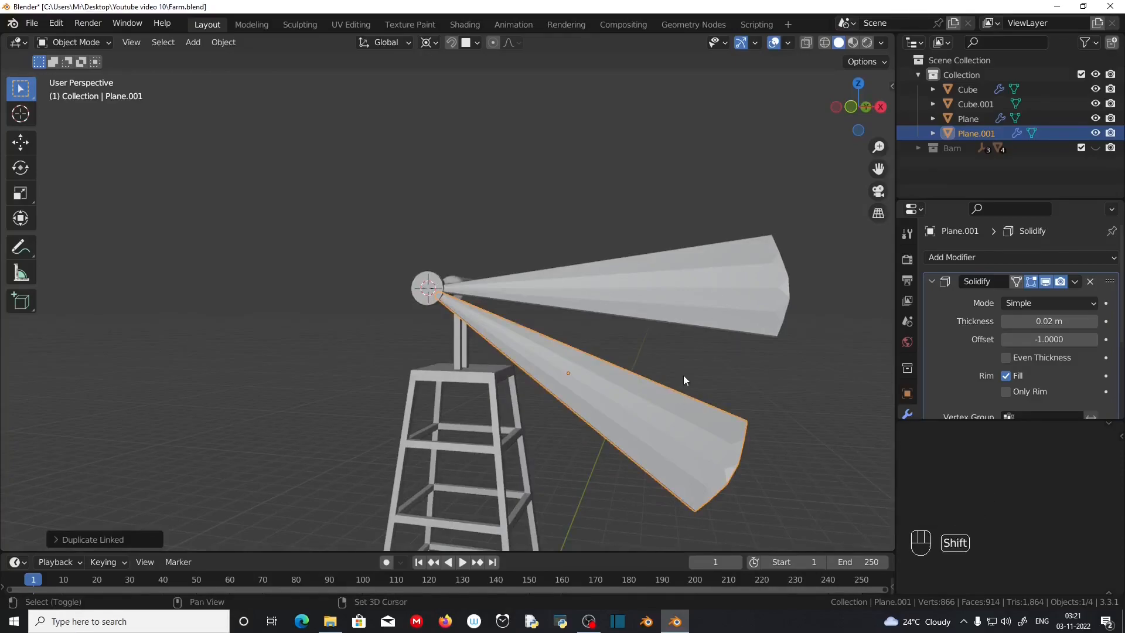
pyautogui.hotkey('shift', 'r')
pyautogui.hotkey('shift', 'r')
pyautogui.hotkey('shift', 'r')
pyautogui.hotkey('shift', 'r')
pyautogui.hotkey('shift', 'r')
pyautogui.hotkey('shift', 'r')
pyautogui.hotkey('shift', 'r')
pyautogui.hotkey('shift', 'r')
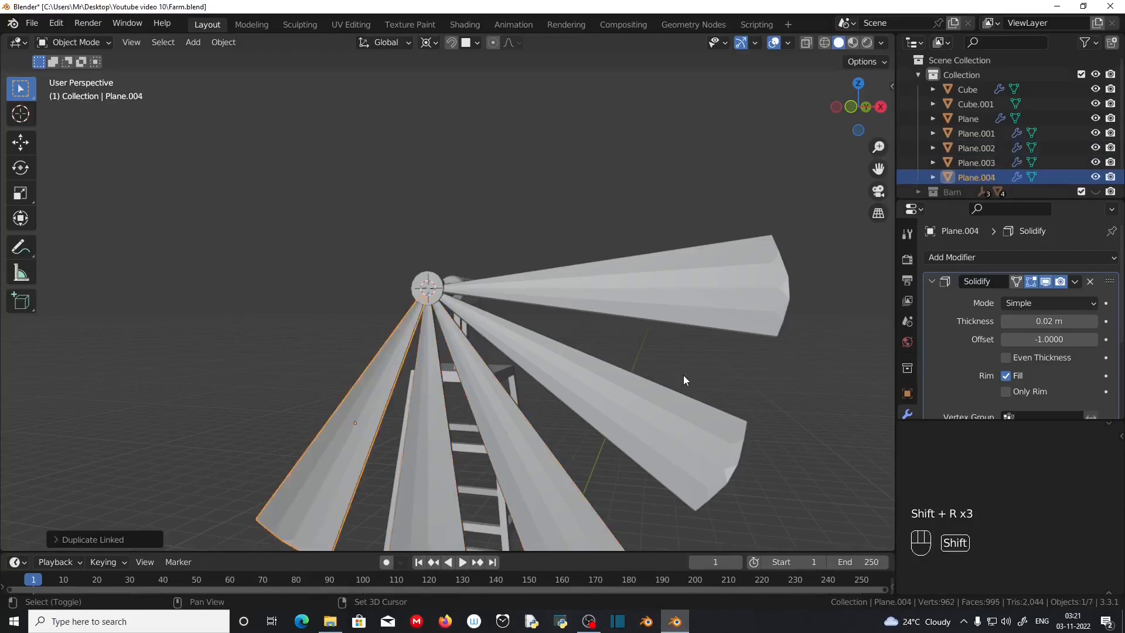
pyautogui.hotkey('shift', 'r')
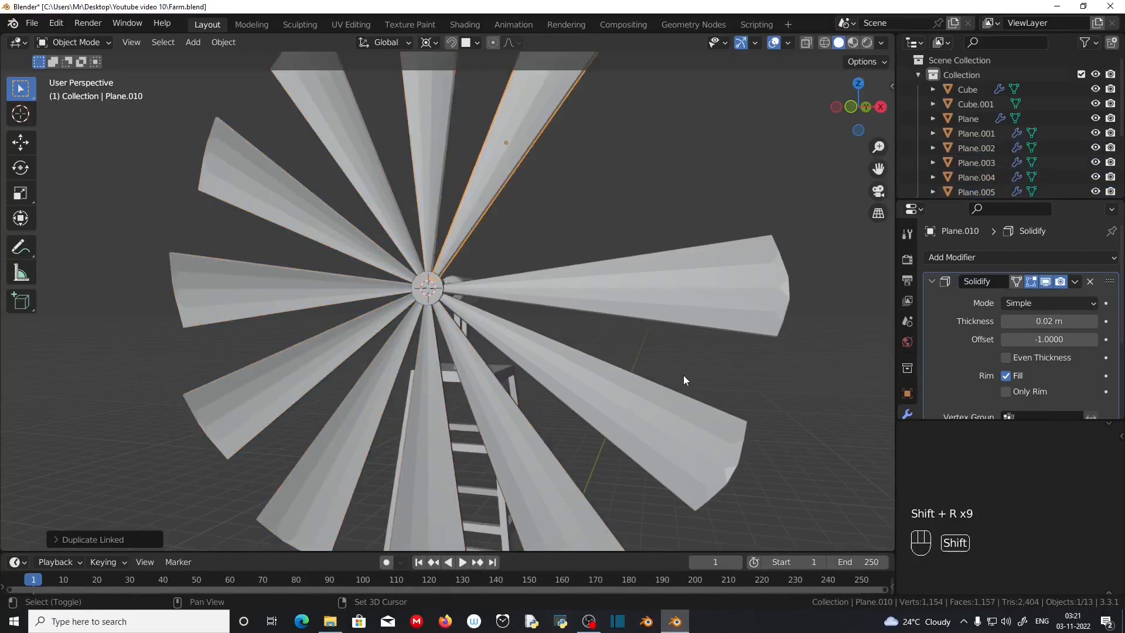
pyautogui.hotkey('shift', 'r')
pyautogui.scroll(-2, 684, 373)
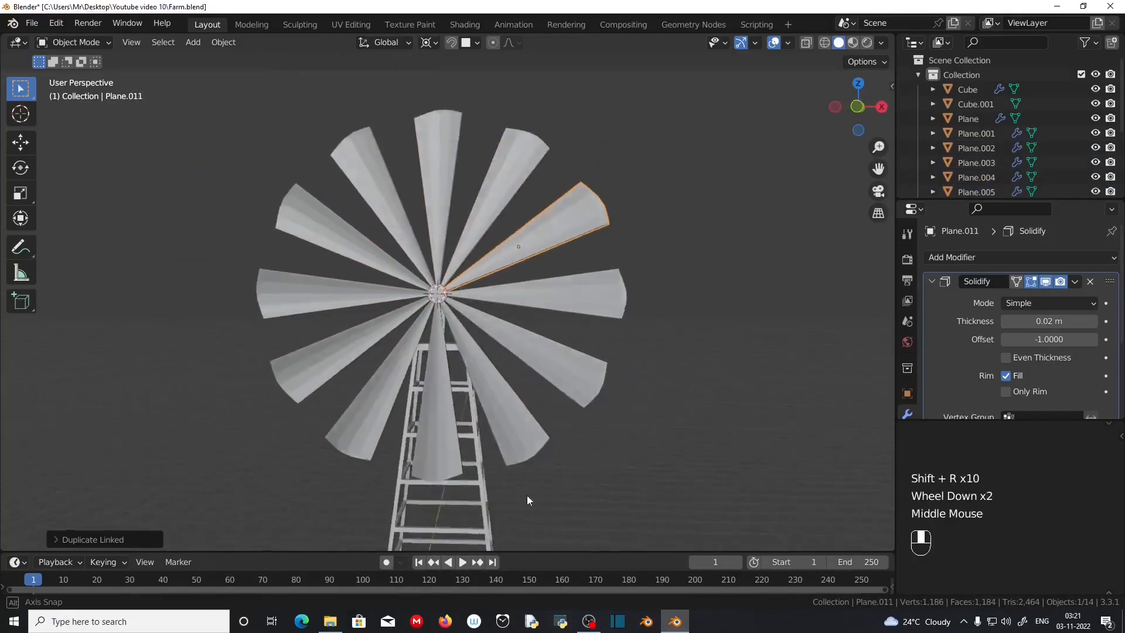
pyautogui.moveTo(526, 494); pyautogui.dragTo(544, 487, button='middle')
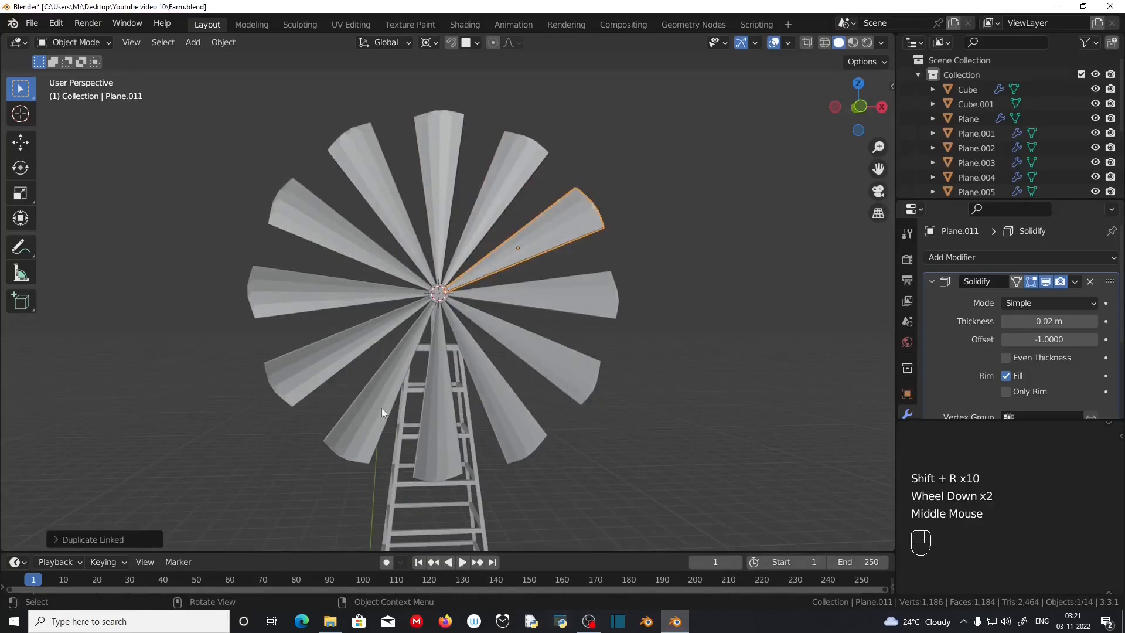
# - Edit the original blade in vertex mode, box-select its outer end vertices and set the transform orientation to Normal
pyautogui.moveTo(324, 279); pyautogui.dragTo(698, 358, button='middle')
pyautogui.scroll(1, 490, 326)
pyautogui.scroll(2, 434, 349)
pyautogui.click(755, 363)
pyautogui.moveTo(760, 375); pyautogui.dragTo(739, 381, button='middle')
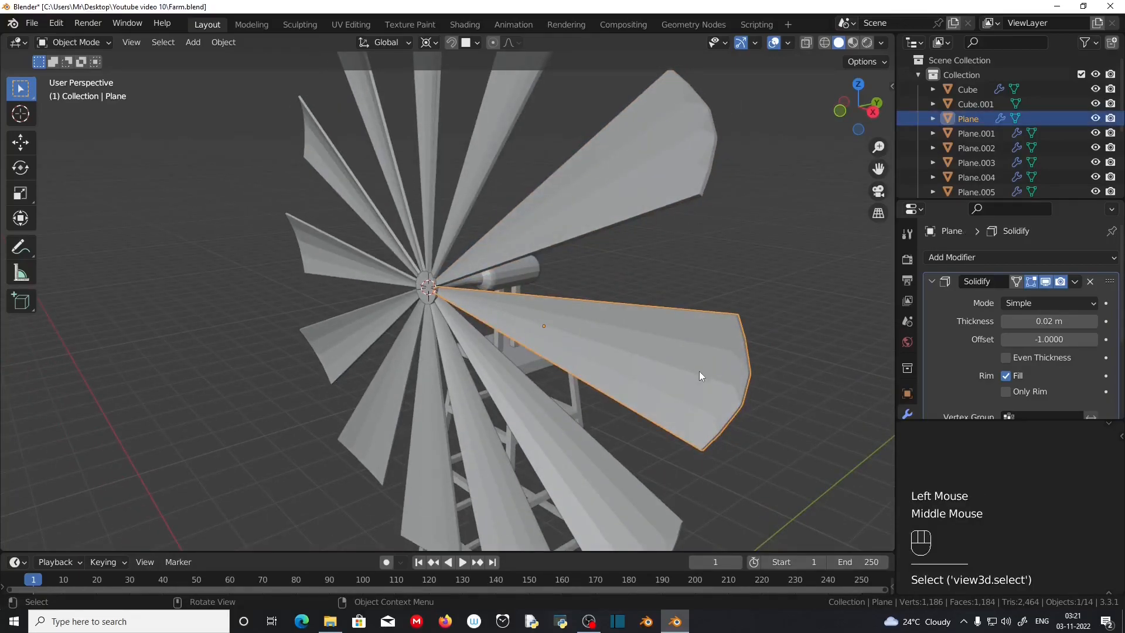
pyautogui.press('Tab')
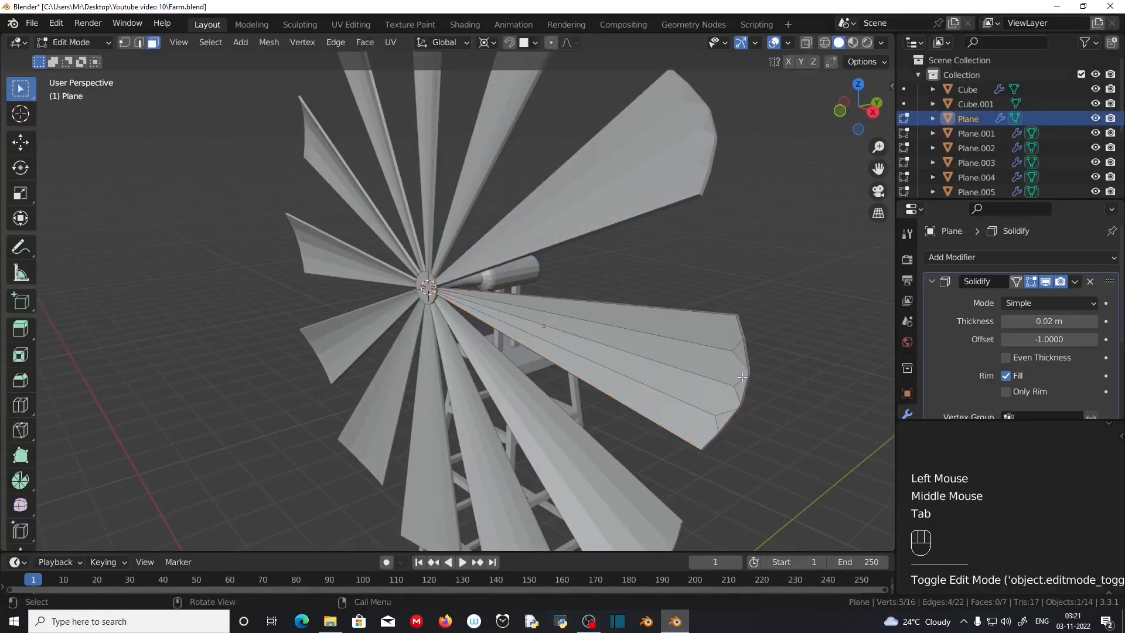
pyautogui.click(123, 43)
pyautogui.moveTo(632, 379); pyautogui.dragTo(678, 376, button='middle')
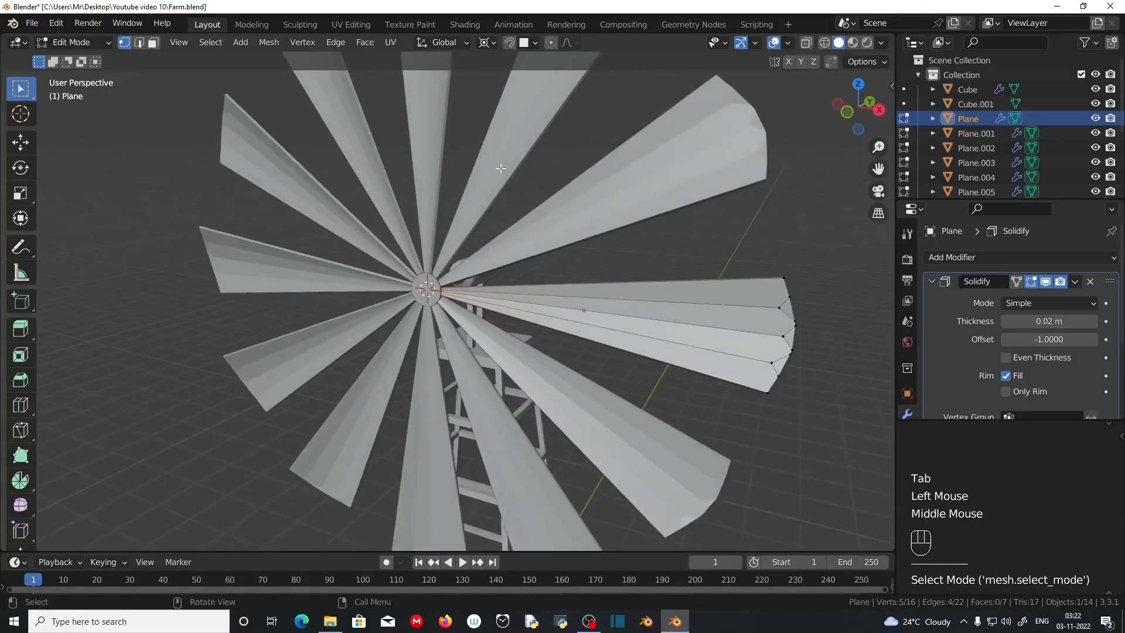
pyautogui.moveTo(760, 245); pyautogui.dragTo(819, 439)
pyautogui.moveTo(819, 440); pyautogui.dragTo(697, 404, button='middle')
pyautogui.click(445, 42)
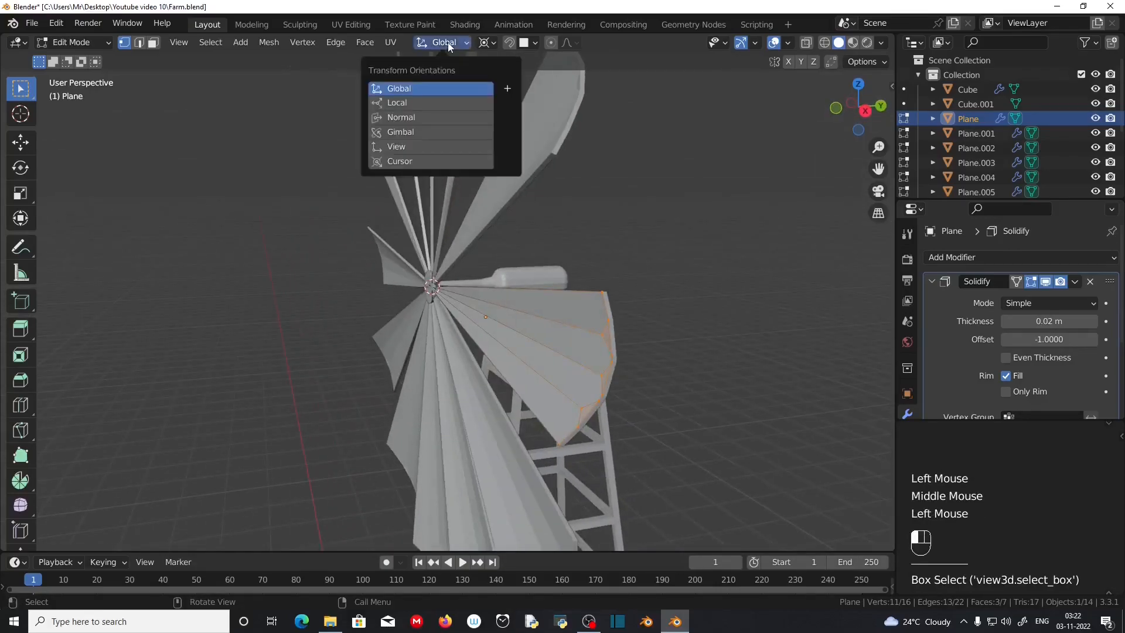
pyautogui.click(423, 116)
pyautogui.press('s')
pyautogui.press('y')
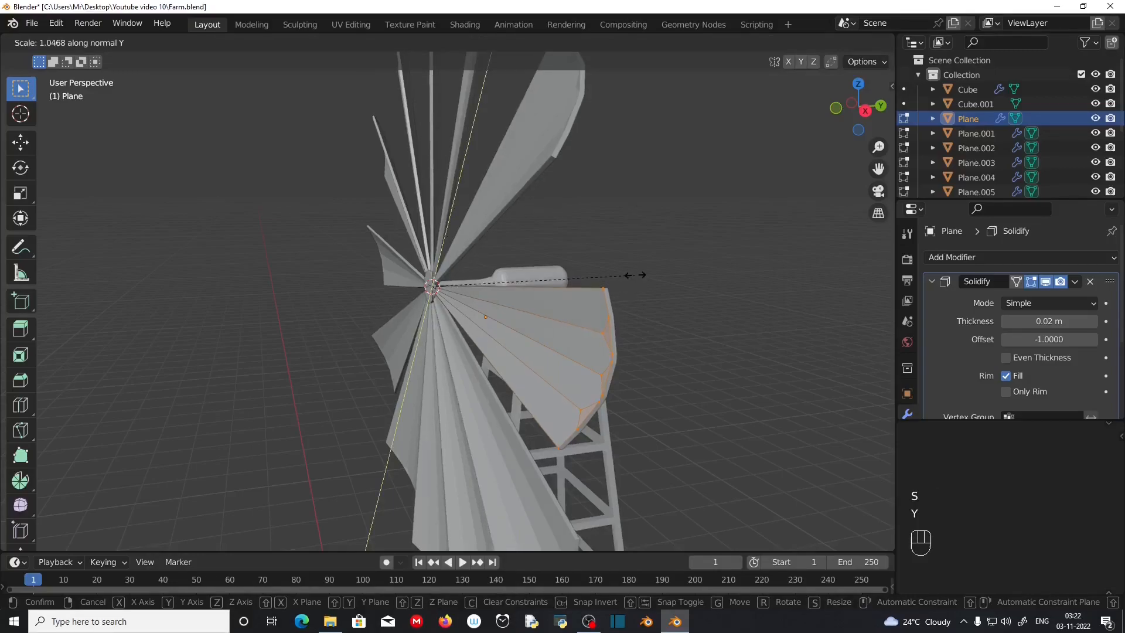
pyautogui.press('Escape')
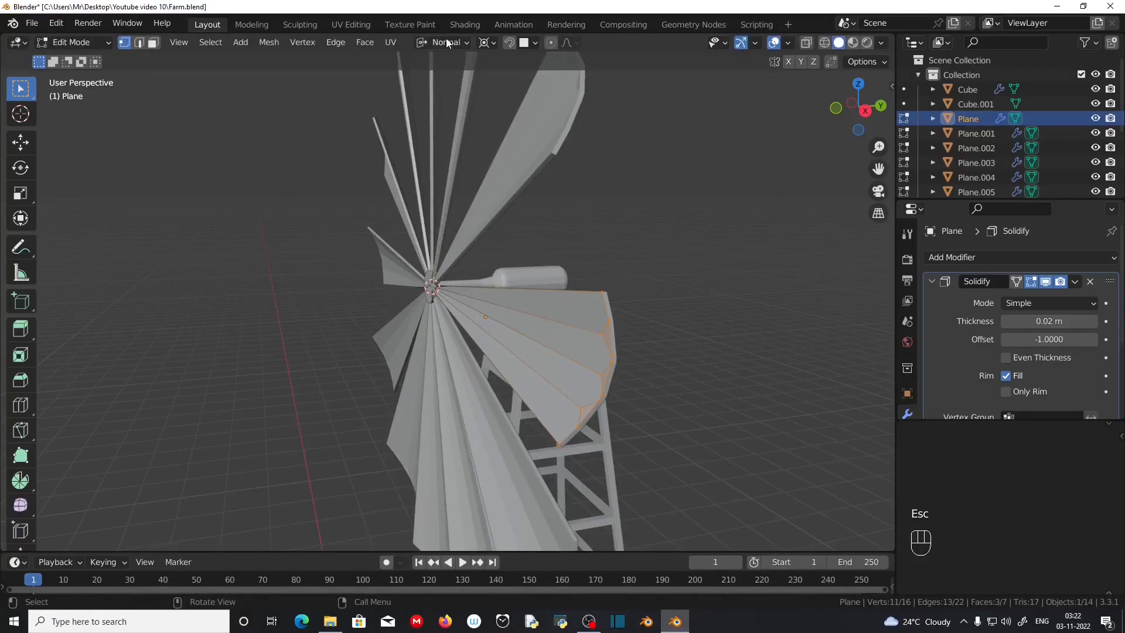
# - Set the pivot point to Median Point and scale the outer end vertices up along normal Y to widen the blades
pyautogui.click(486, 43)
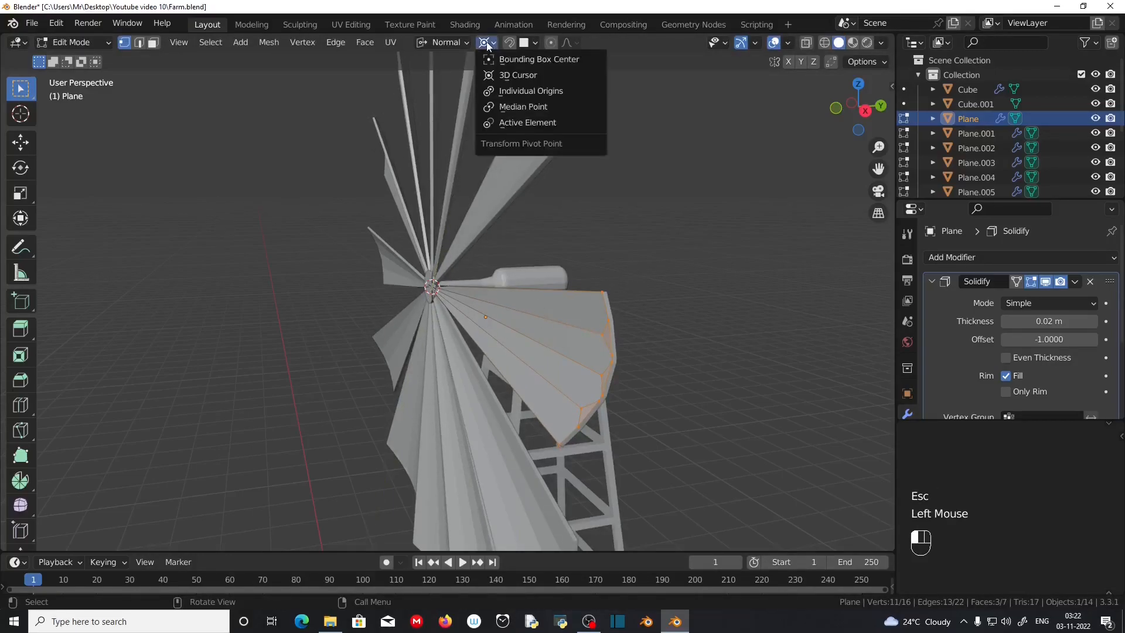
pyautogui.click(519, 108)
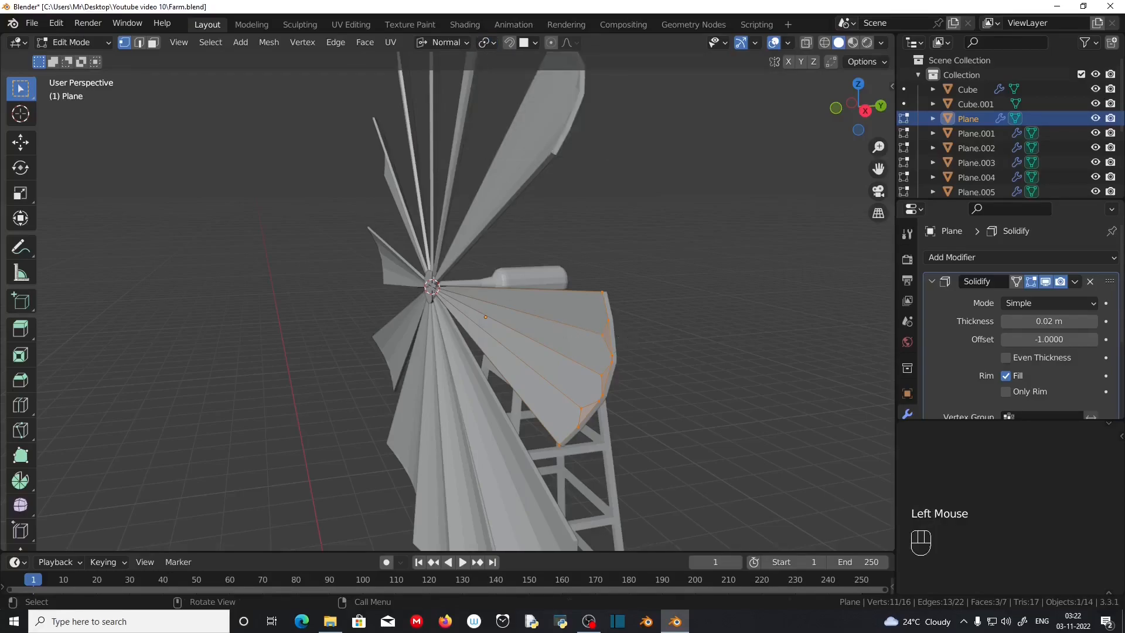
pyautogui.press('s')
pyautogui.press('y')
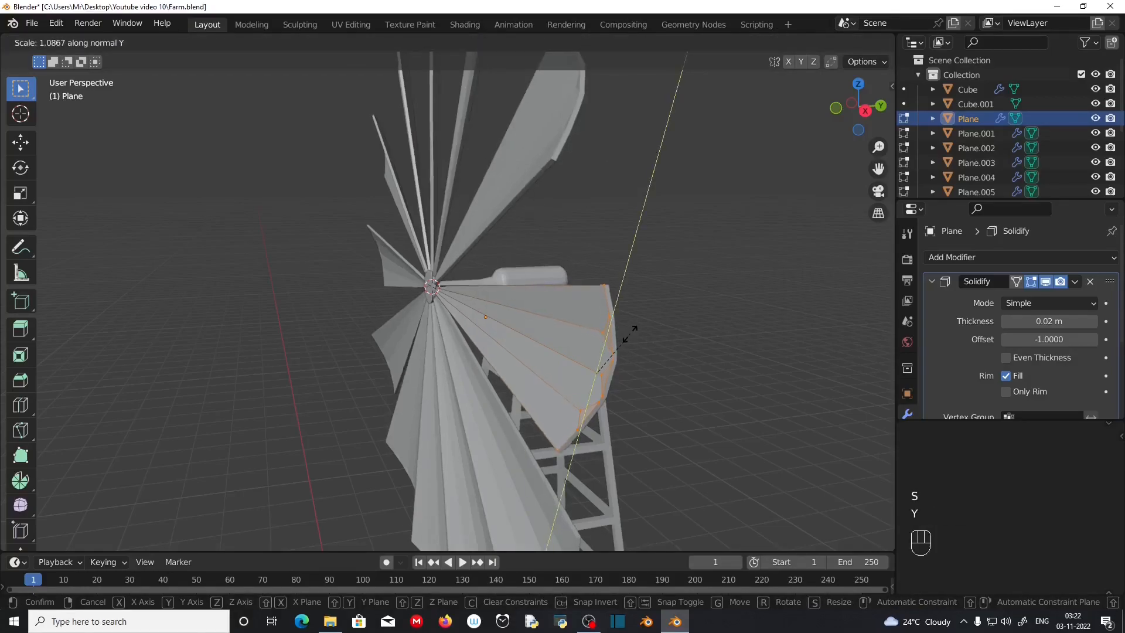
pyautogui.click(630, 329)
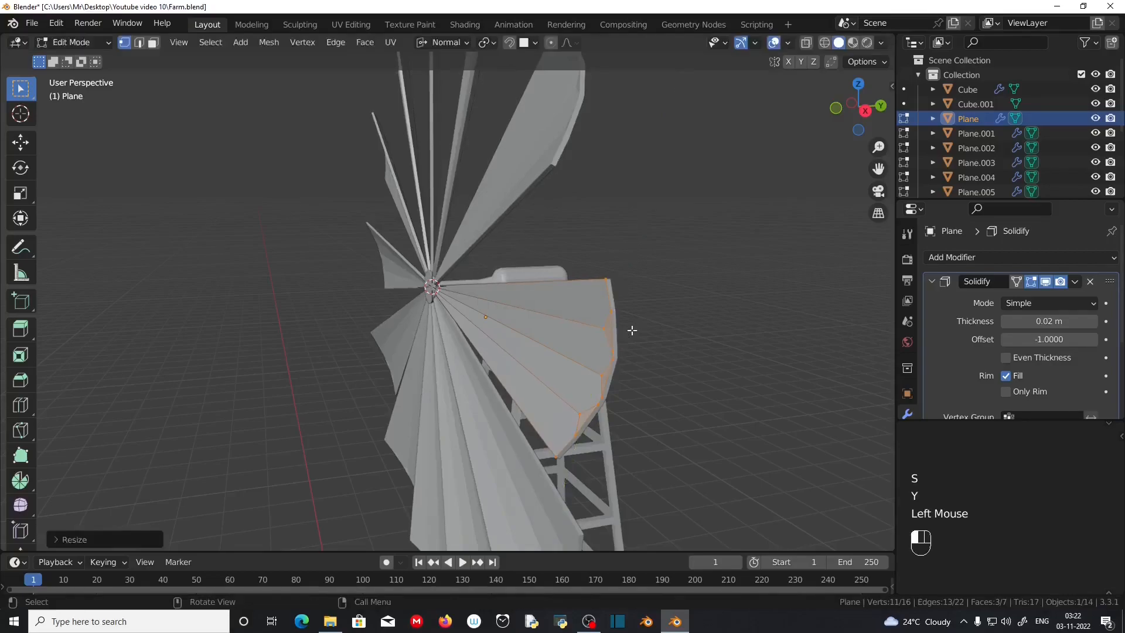
pyautogui.scroll(-2, 631, 329)
pyautogui.moveTo(630, 329); pyautogui.dragTo(660, 373, button='middle')
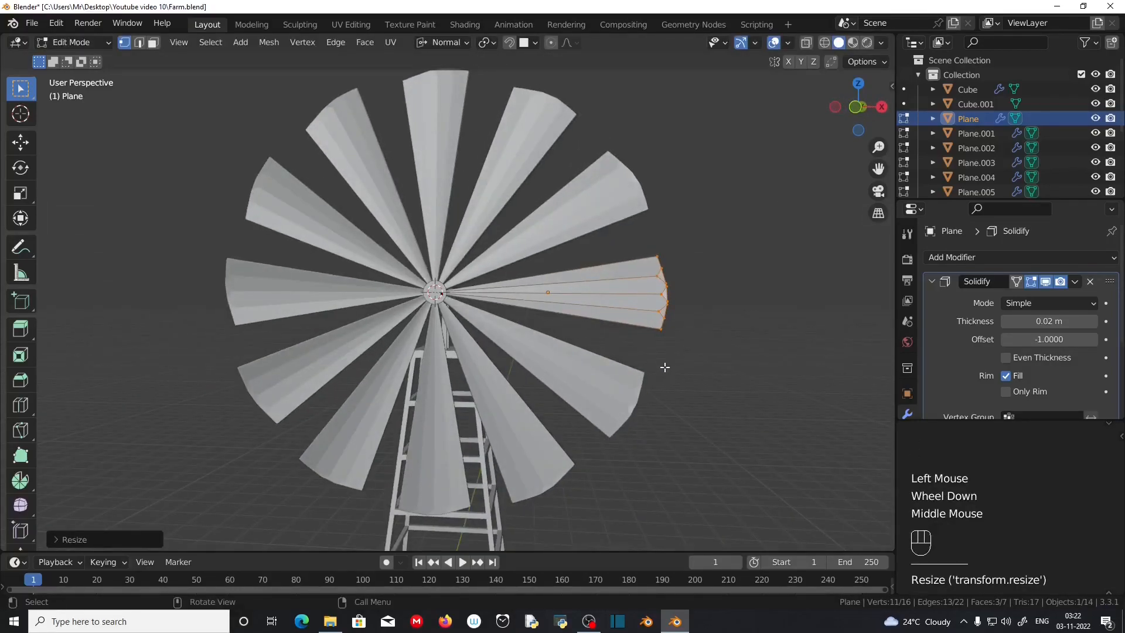
# - Restore the Global transform orientation and return to Object Mode
pyautogui.click(445, 42)
pyautogui.click(445, 86)
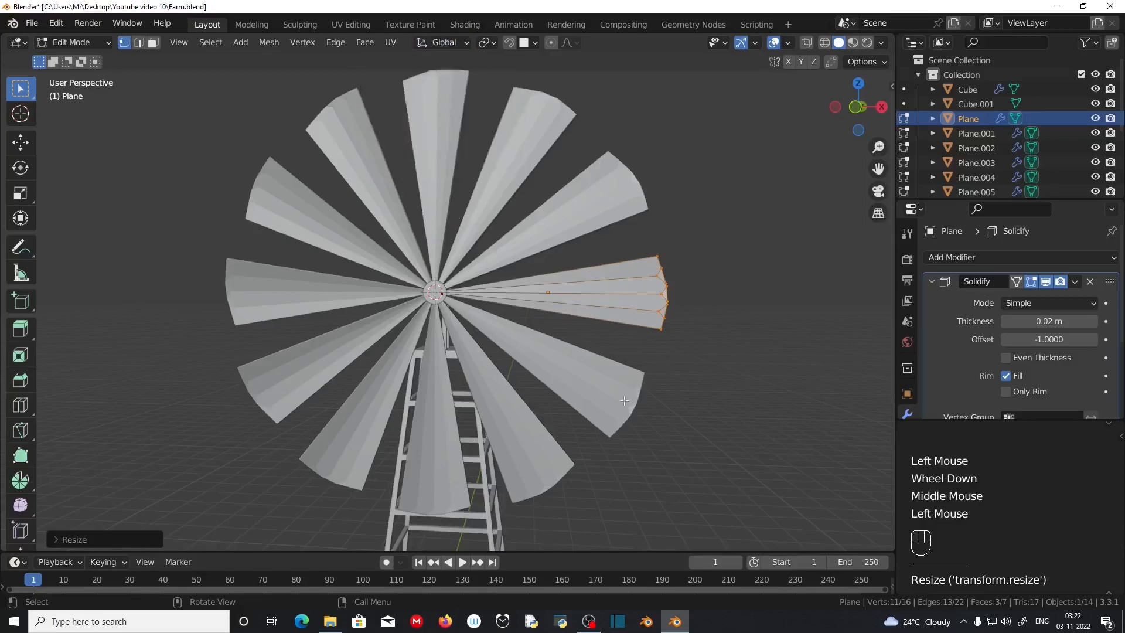
pyautogui.press('Tab')
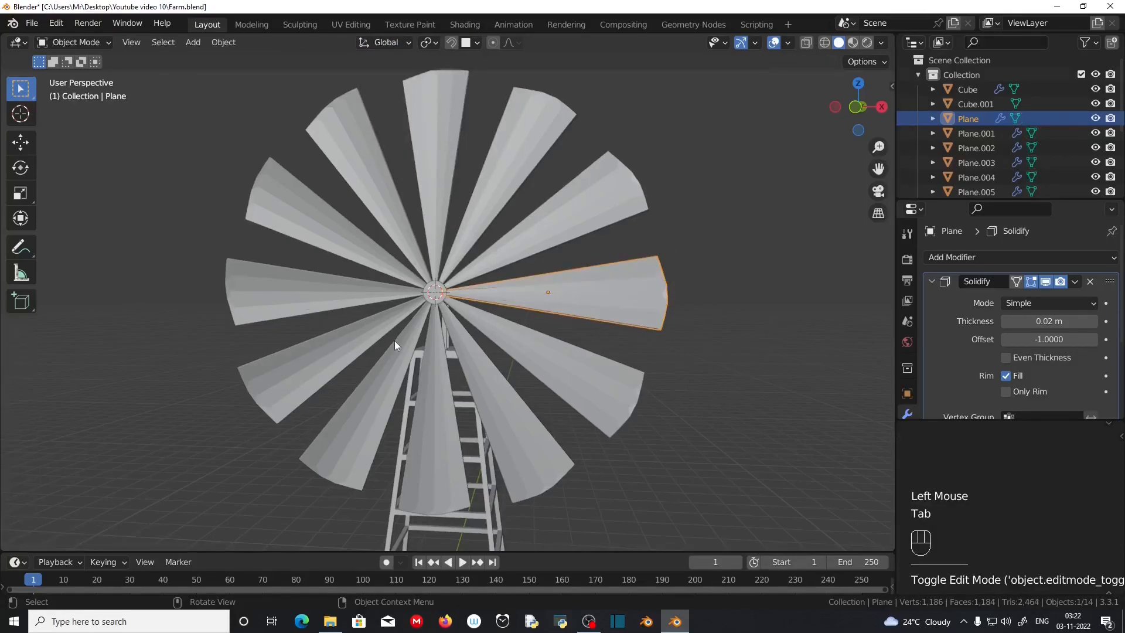
# - Examine the blade ring from the front and back, and how the blades meet the hub and shaft
pyautogui.scroll(-3, 393, 340)
pyautogui.moveTo(432, 340); pyautogui.dragTo(595, 345, button='middle')
pyautogui.scroll(2, 518, 343)
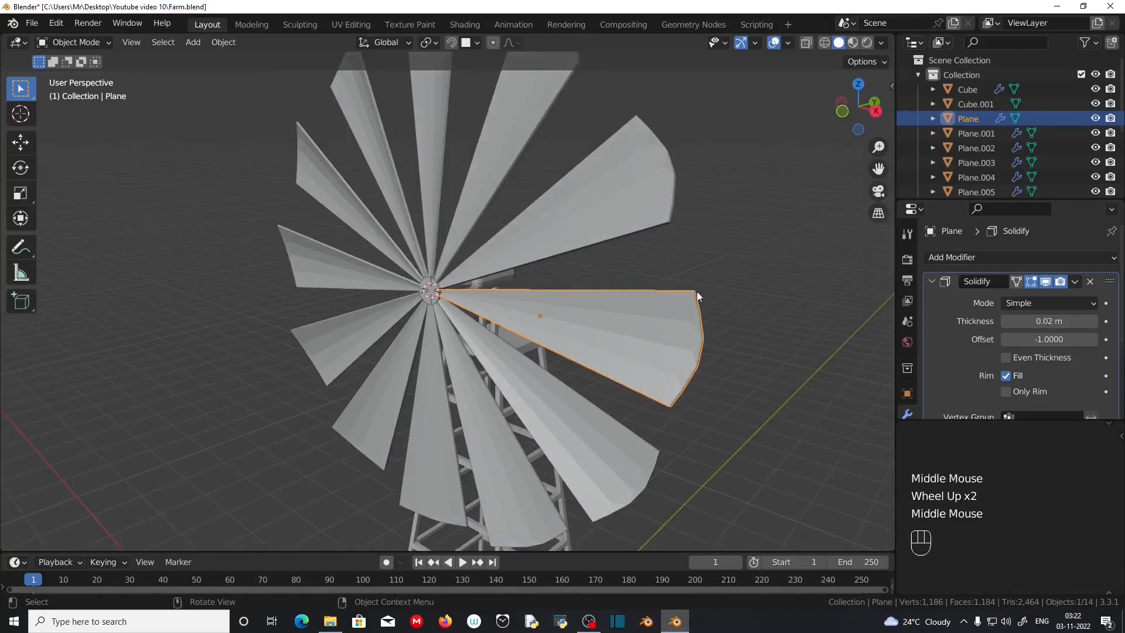
pyautogui.moveTo(599, 294); pyautogui.dragTo(364, 347, button='middle')
pyautogui.scroll(2, 620, 322)
pyautogui.scroll(1, 493, 329)
pyautogui.scroll(-6, 554, 340)
pyautogui.scroll(2, 551, 347)
pyautogui.scroll(2, 411, 345)
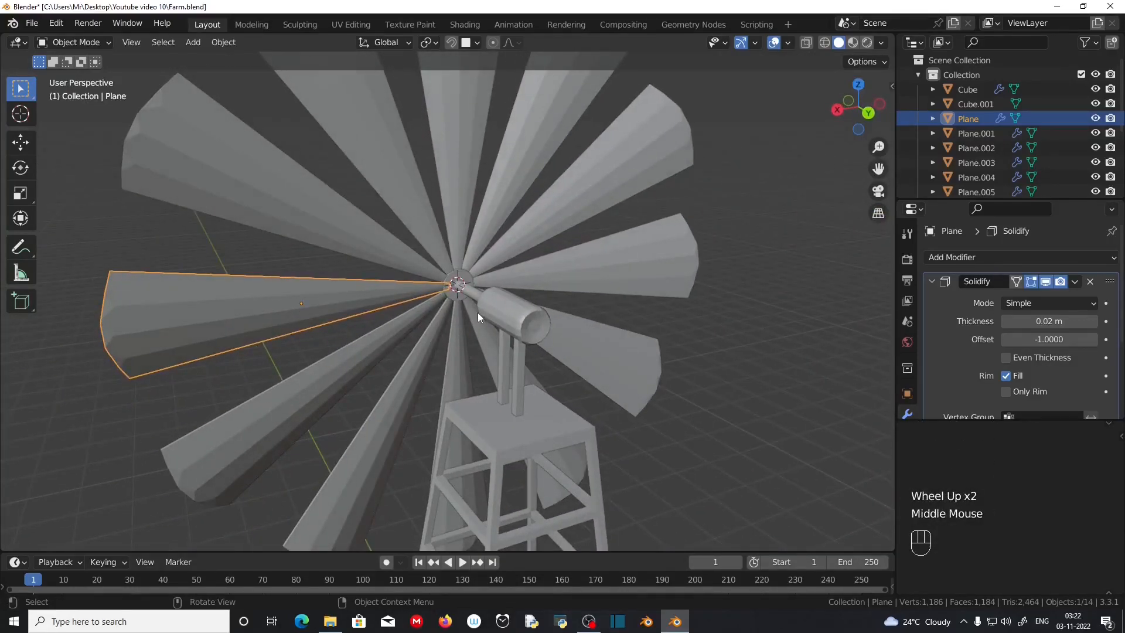
pyautogui.moveTo(387, 318); pyautogui.dragTo(635, 319, button='middle')
pyautogui.scroll(2, 609, 320)
pyautogui.moveTo(424, 289); pyautogui.dragTo(477, 334, button='middle')
pyautogui.scroll(-3, 573, 294)
# - Edit the windmill head in face mode, select the hub disc's centre face and grow the selection across the disc
pyautogui.click(573, 294)
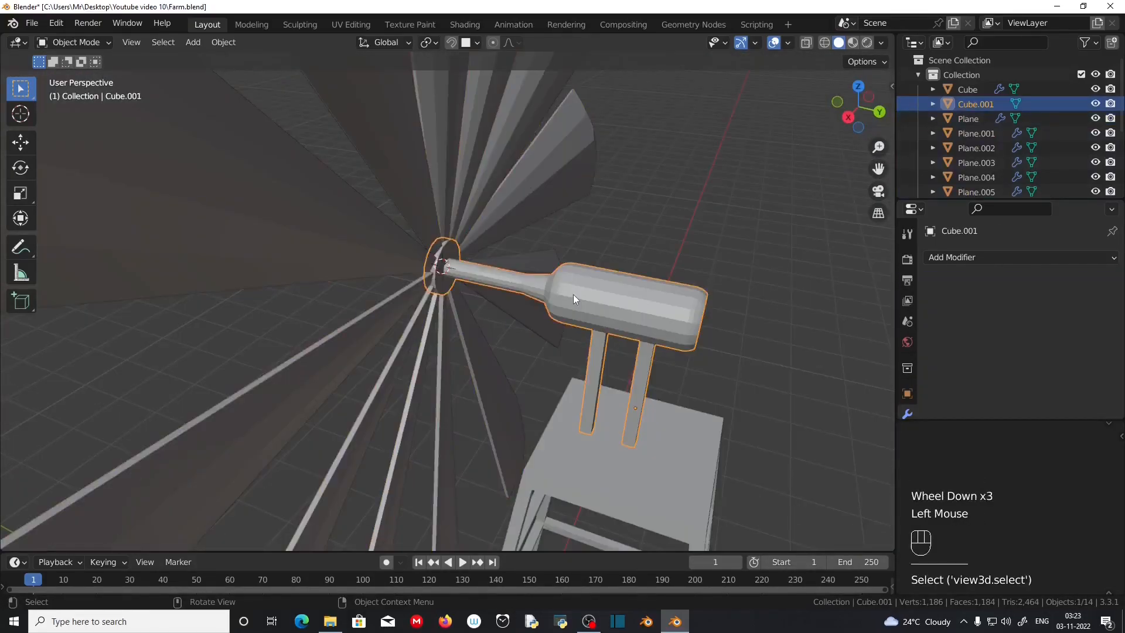
pyautogui.press('Tab')
pyautogui.scroll(2, 520, 301)
pyautogui.moveTo(520, 301)
pyautogui.mouseDown(button='middle')
pyautogui.moveTo(352, 252)
pyautogui.moveTo(498, 229)
pyautogui.moveTo(515, 290)
pyautogui.mouseUp(button='middle')
pyautogui.scroll(3, 498, 227)
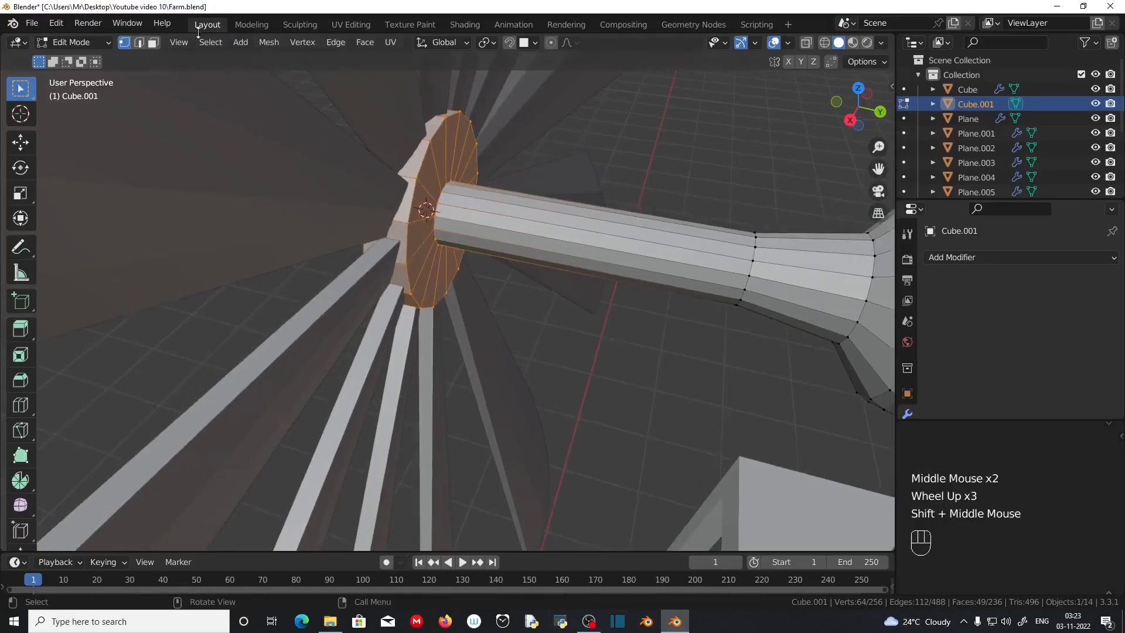
pyautogui.click(155, 43)
pyautogui.moveTo(599, 300)
pyautogui.mouseDown(button='middle')
pyautogui.moveTo(545, 299)
pyautogui.moveTo(634, 291)
pyautogui.moveTo(599, 289)
pyautogui.mouseUp(button='middle')
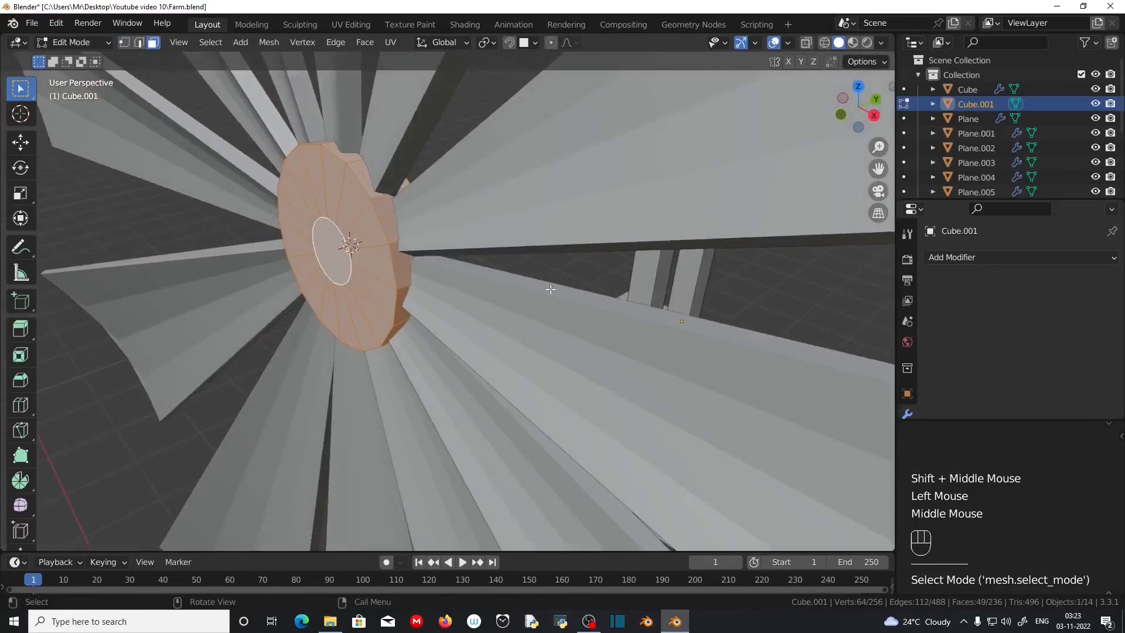
pyautogui.click(328, 253)
pyautogui.press('ctrl')
pyautogui.press('ctrl+KP_Add')
pyautogui.press('ctrl+KP_Add')
pyautogui.press('ctrl+KP_Add')
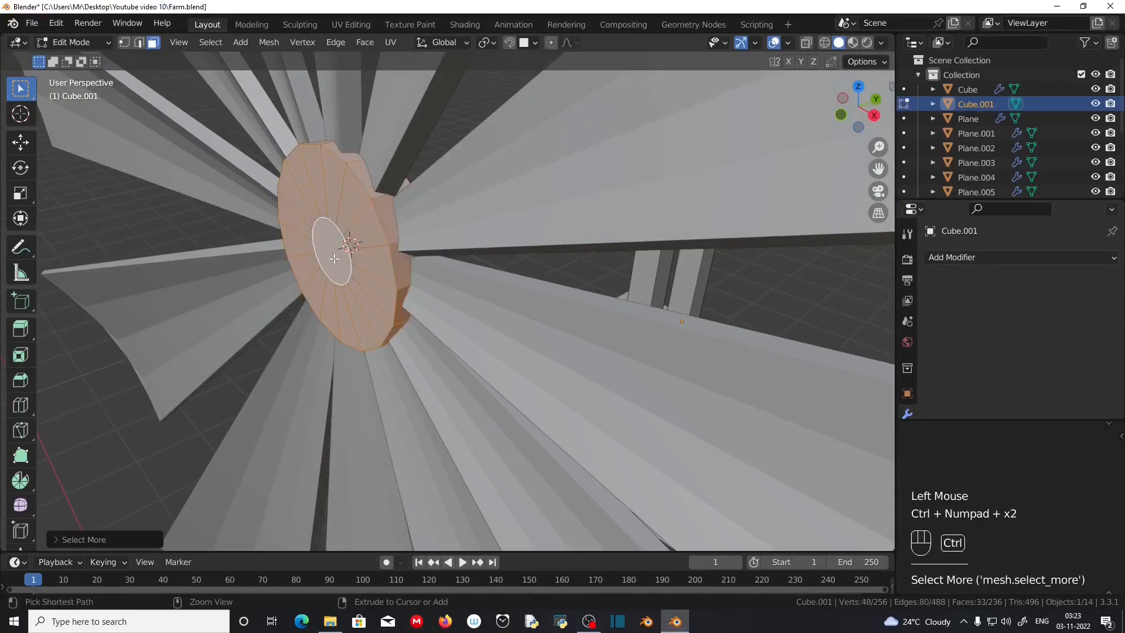
# - Separate the selected hub disc faces from the windmill head into their own object and return to Object Mode
pyautogui.moveTo(334, 259); pyautogui.dragTo(392, 290, button='middle')
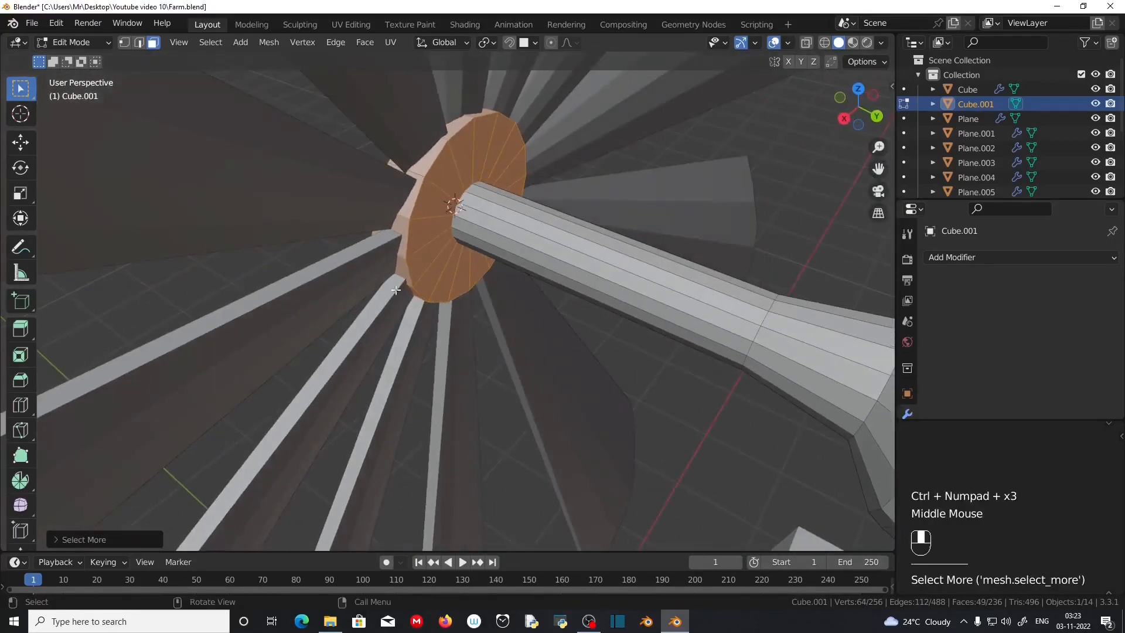
pyautogui.scroll(1, 427, 287)
pyautogui.press('p')
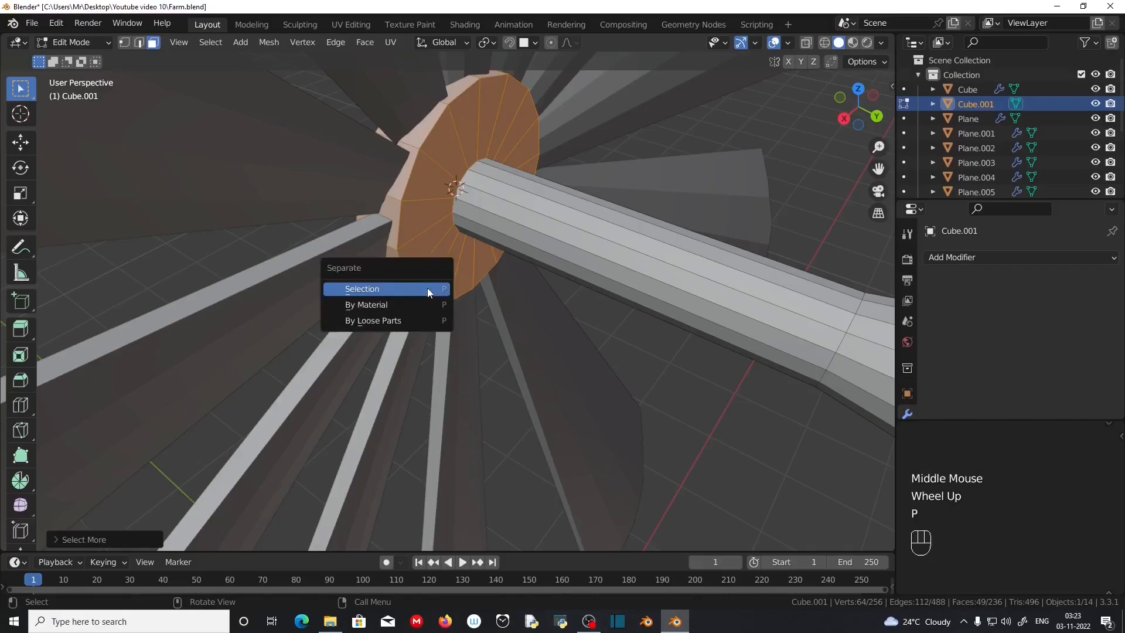
pyautogui.click(405, 289)
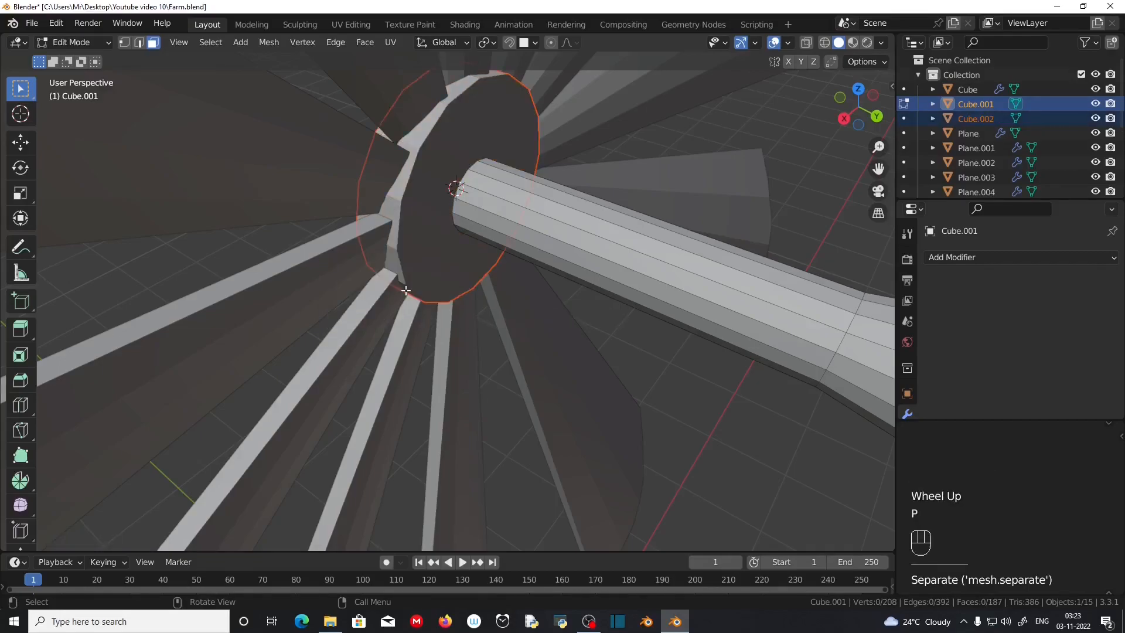
pyautogui.scroll(-2, 413, 289)
pyautogui.moveTo(413, 288); pyautogui.dragTo(388, 280, button='middle')
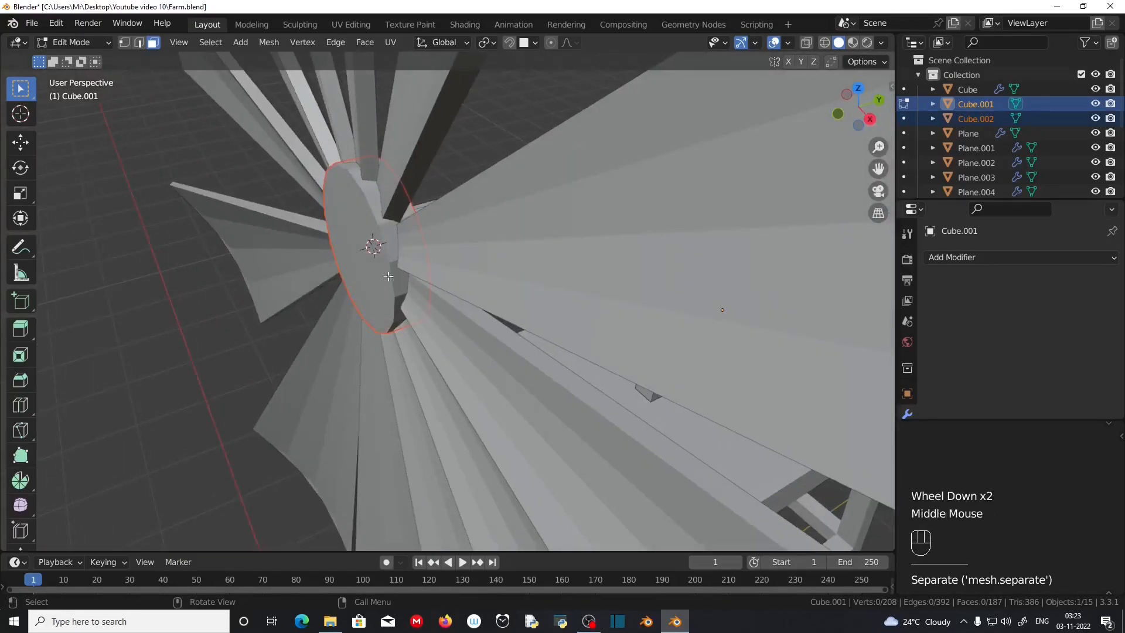
pyautogui.press('Tab')
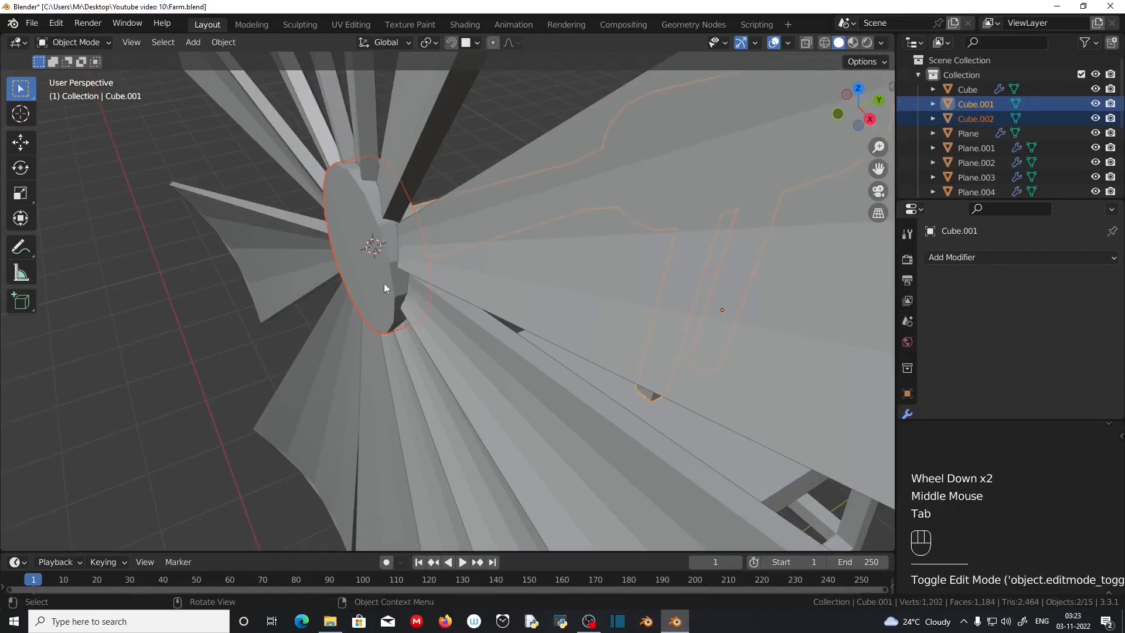
# - Set the origin of the separated hub disc to its geometry
pyautogui.click(372, 270)
pyautogui.moveTo(371, 271); pyautogui.dragTo(474, 308, button='middle')
pyautogui.scroll(-1, 437, 309)
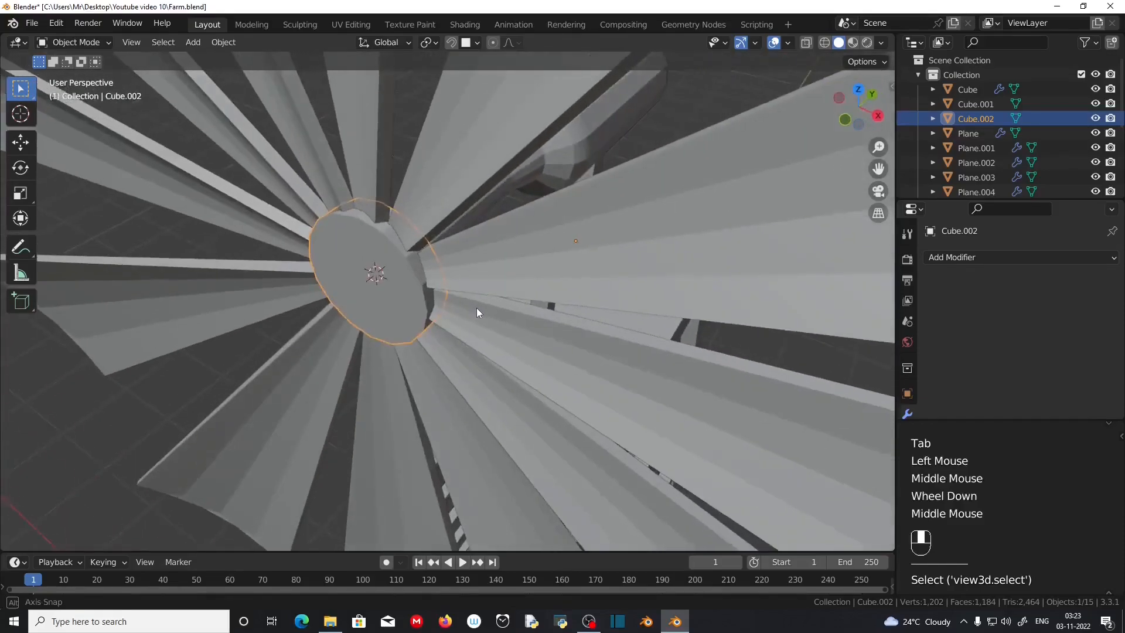
pyautogui.click(365, 269)
pyautogui.rightClick(364, 265)
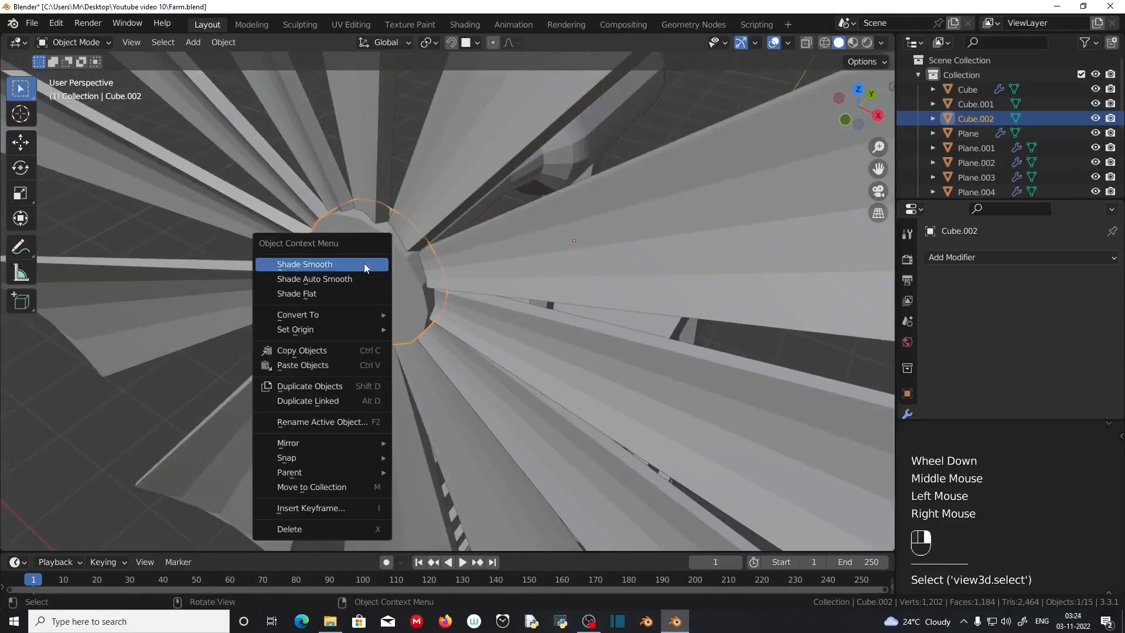
pyautogui.moveTo(360, 331)
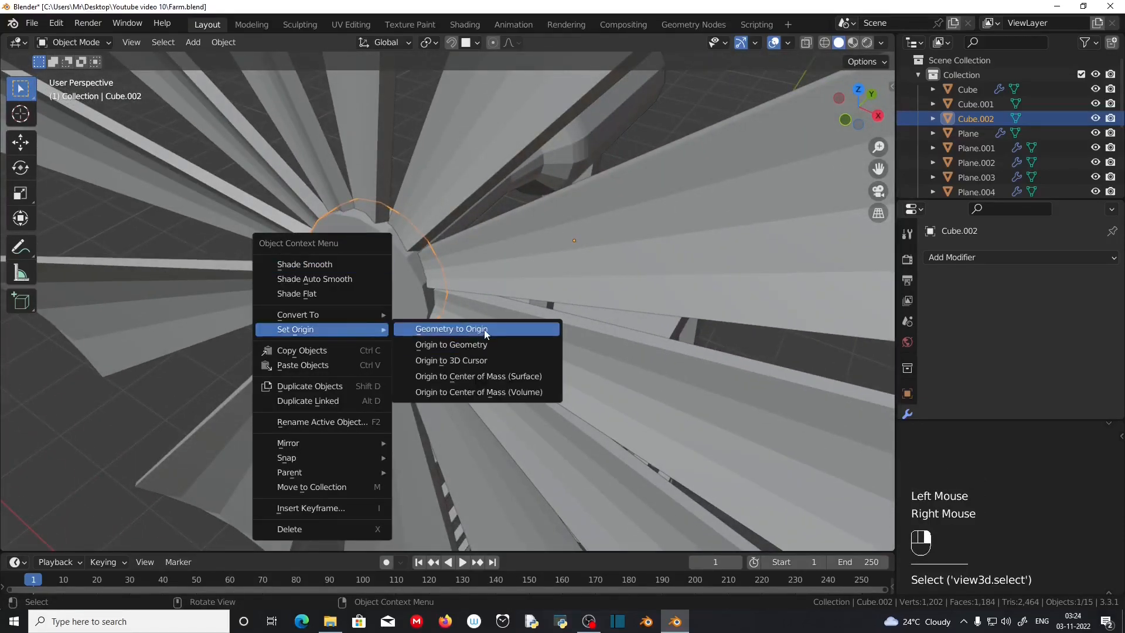
pyautogui.click(463, 344)
pyautogui.moveTo(463, 344); pyautogui.dragTo(370, 308, button='middle')
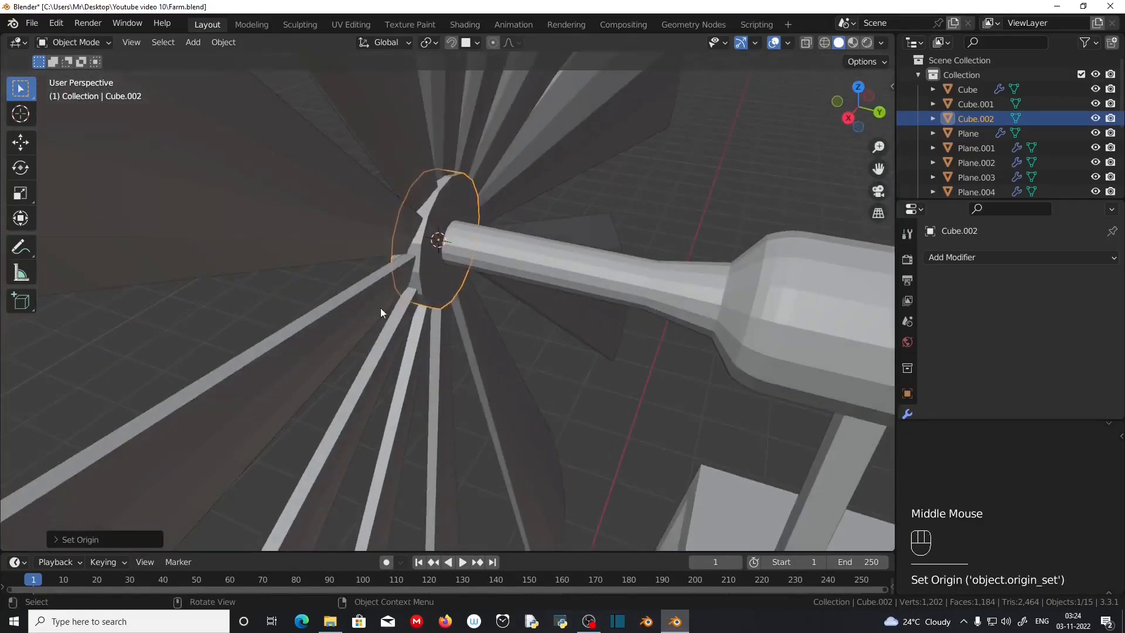
# - Select all twelve blades and the hub disc without the windmill head, making the disc the active object
pyautogui.moveTo(402, 272); pyautogui.dragTo(567, 315, button='middle')
pyautogui.scroll(-2, 572, 262)
pyautogui.scroll(-2, 573, 300)
pyautogui.press('KP_3')
pyautogui.moveTo(345, 116); pyautogui.dragTo(455, 455)
pyautogui.scroll(3, 456, 455)
pyautogui.keyDown('ctrl'); pyautogui.moveTo(535, 233); pyautogui.dragTo(594, 368); pyautogui.keyUp('ctrl')
pyautogui.moveTo(525, 364); pyautogui.dragTo(755, 353, button='middle')
pyautogui.scroll(2, 424, 332)
pyautogui.moveTo(424, 332); pyautogui.dragTo(371, 345, button='middle')
pyautogui.keyDown('shift'); pyautogui.click(417, 282); pyautogui.keyUp('shift')
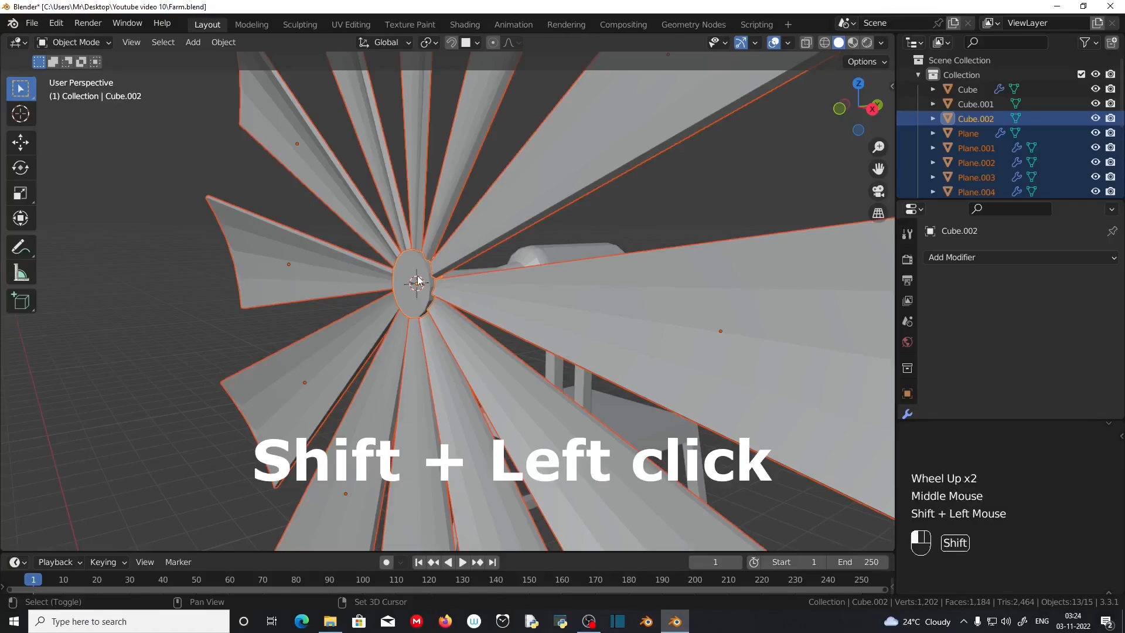
pyautogui.keyDown('shift'); pyautogui.click(418, 282); pyautogui.keyUp('shift')
# - Convert the selected blades and hub disc to mesh so that the blades' modifiers are applied
pyautogui.moveTo(395, 296); pyautogui.dragTo(434, 365, button='middle')
pyautogui.scroll(-2, 433, 365)
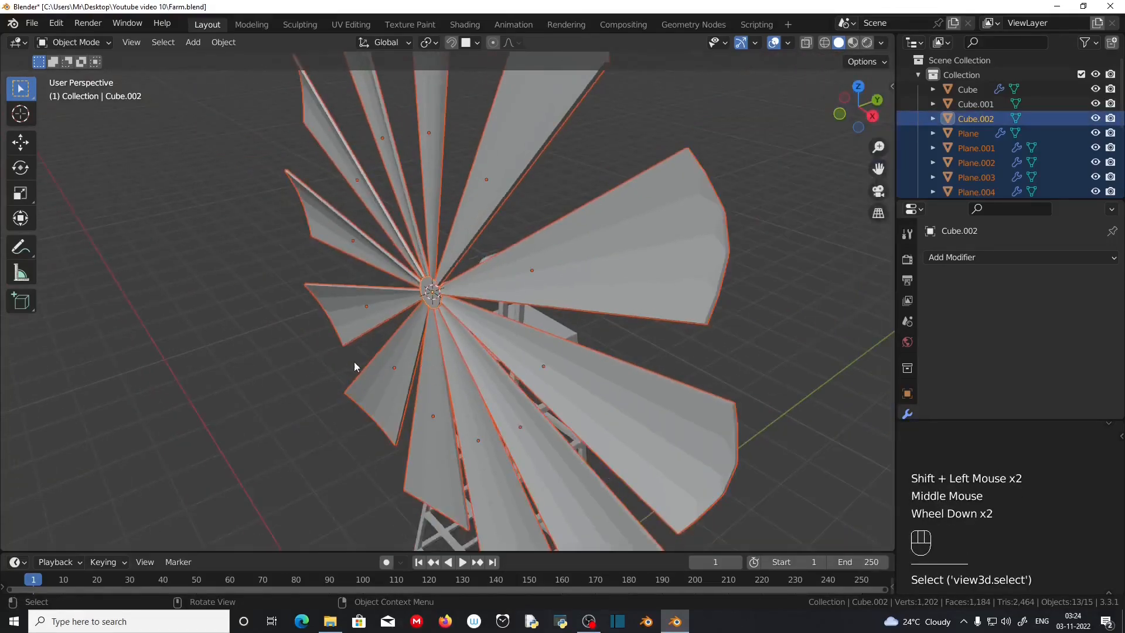
pyautogui.moveTo(359, 361); pyautogui.dragTo(411, 319, button='middle')
pyautogui.scroll(-2, 411, 319)
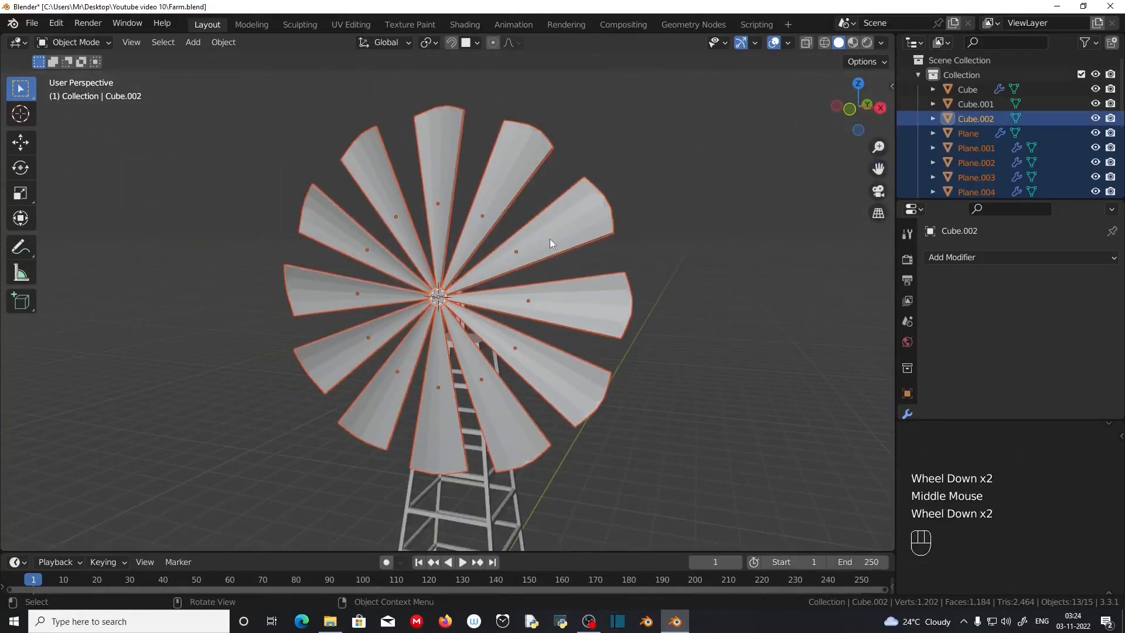
pyautogui.moveTo(557, 233); pyautogui.dragTo(428, 289, button='middle')
pyautogui.scroll(3, 332, 258)
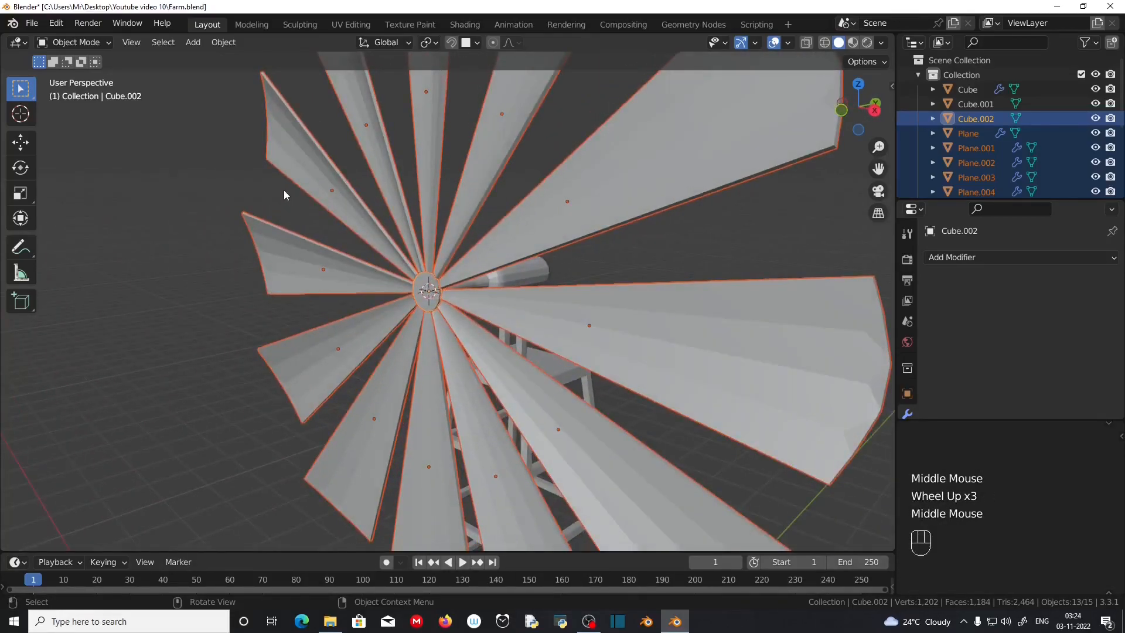
pyautogui.rightClick(283, 189)
pyautogui.moveTo(242, 174)
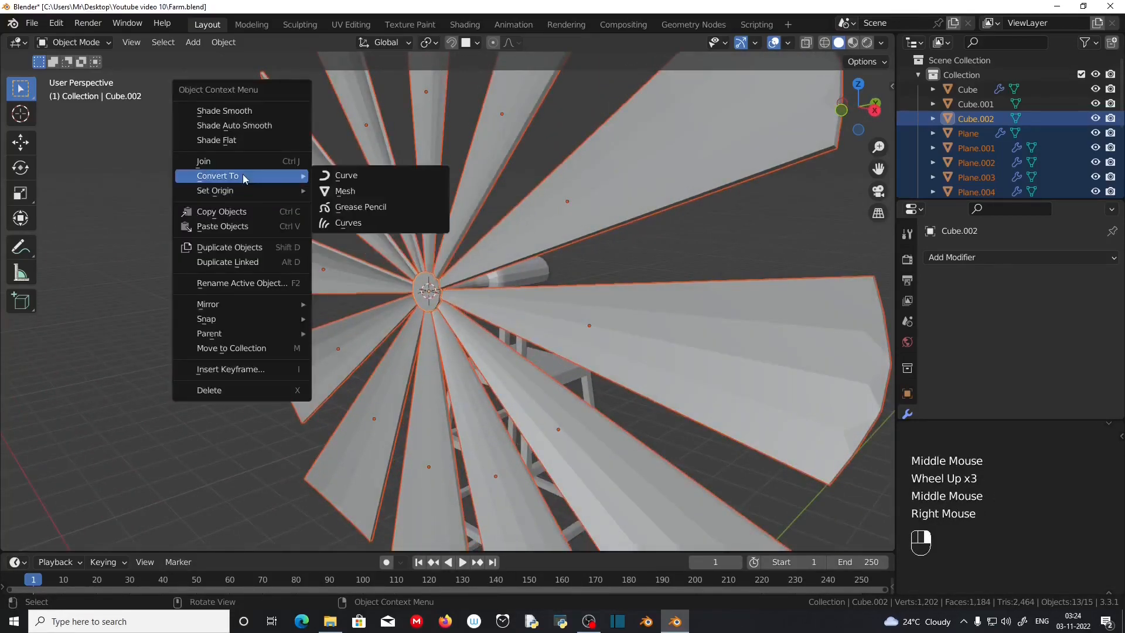
pyautogui.click(353, 191)
# - Select the blades one by one to check their modifiers, and examine the blade ring from the front and side
pyautogui.click(830, 378)
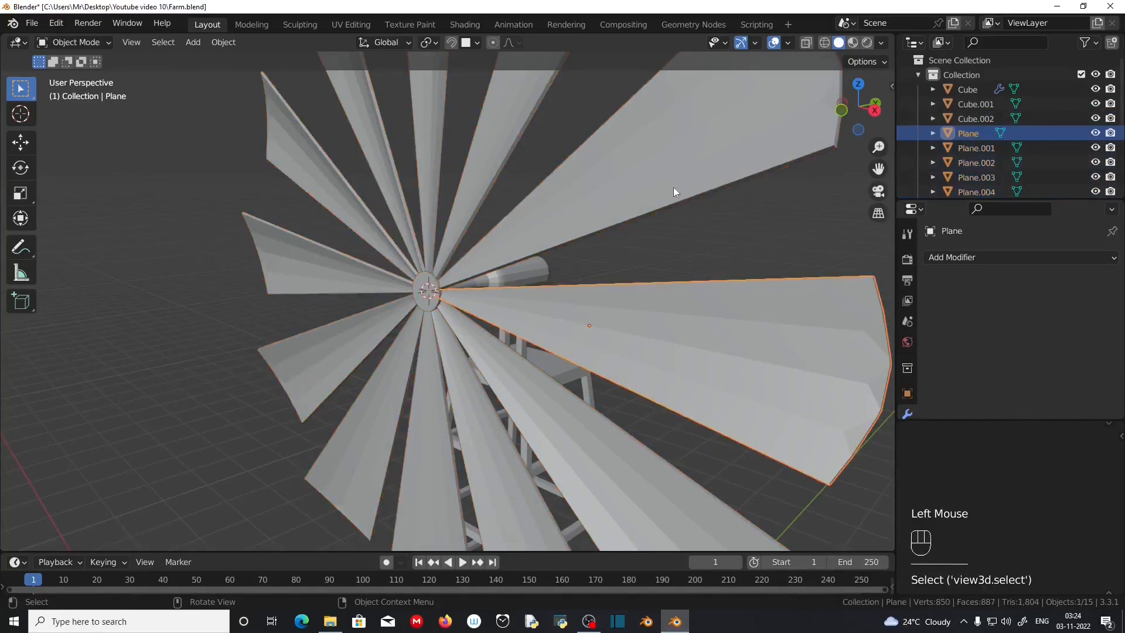
pyautogui.click(390, 360)
pyautogui.click(390, 360)
pyautogui.click(387, 375)
pyautogui.click(351, 334)
pyautogui.click(332, 262)
pyautogui.click(340, 205)
pyautogui.click(433, 185)
pyautogui.scroll(1, 417, 311)
pyautogui.scroll(-2, 401, 359)
pyautogui.moveTo(401, 359); pyautogui.dragTo(573, 253, button='middle')
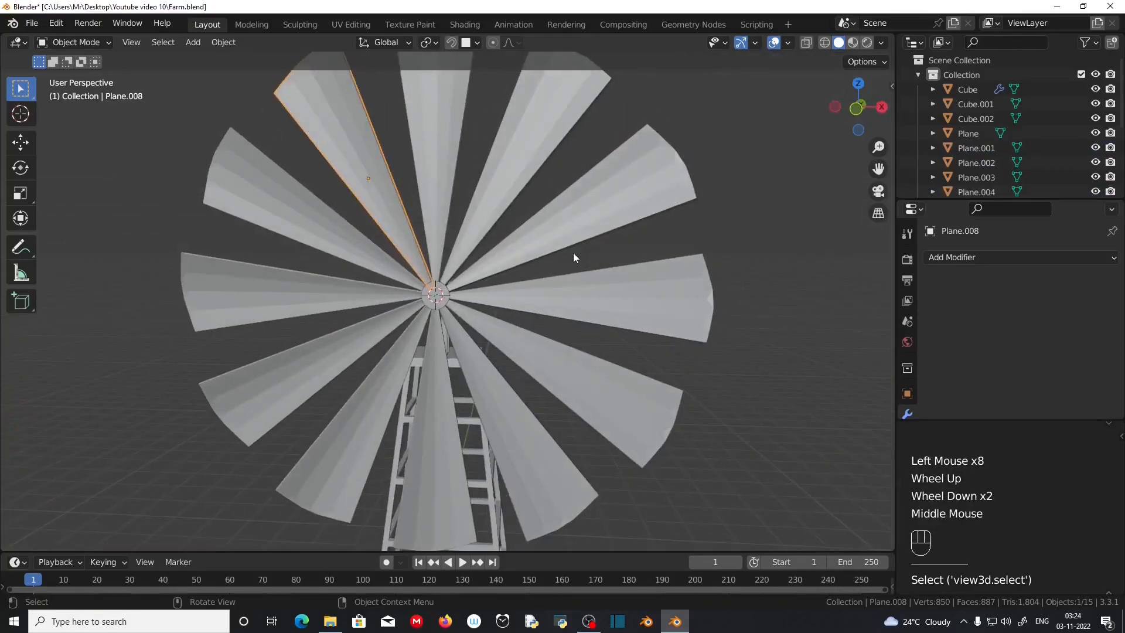
pyautogui.scroll(2, 329, 269)
pyautogui.moveTo(329, 269); pyautogui.dragTo(454, 329, button='middle')
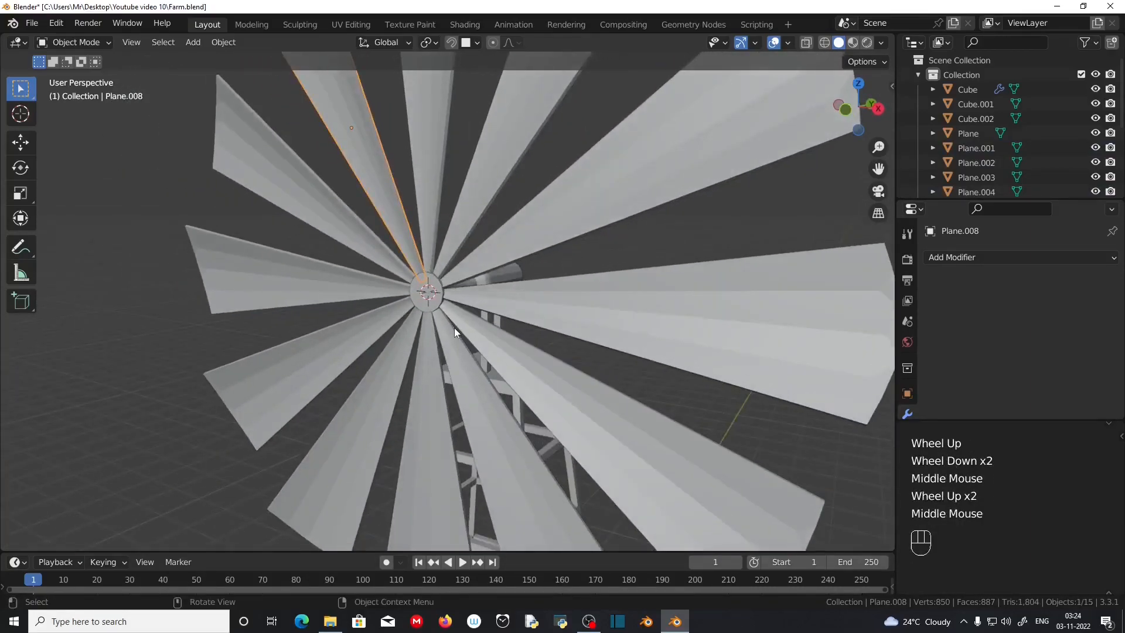
pyautogui.scroll(-2, 463, 334)
pyautogui.moveTo(610, 344); pyautogui.dragTo(424, 244, button='middle')
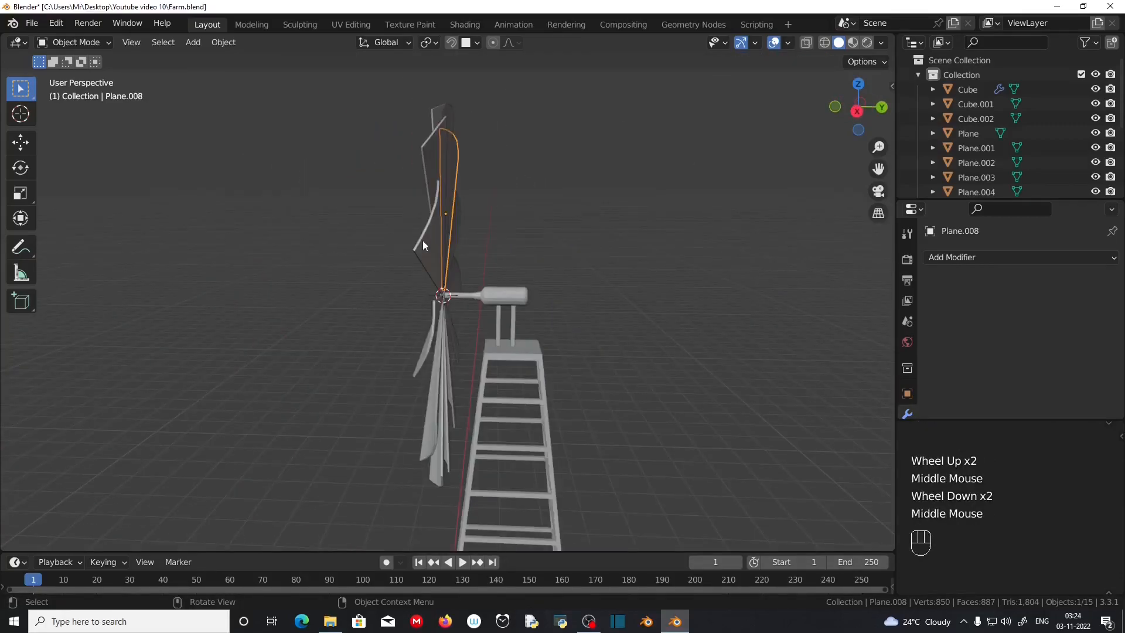
# - Reselect all blades and the hub disc from the side view, deselect the windmill head and make the disc active
pyautogui.press('KP_3')
pyautogui.moveTo(339, 100); pyautogui.dragTo(457, 490)
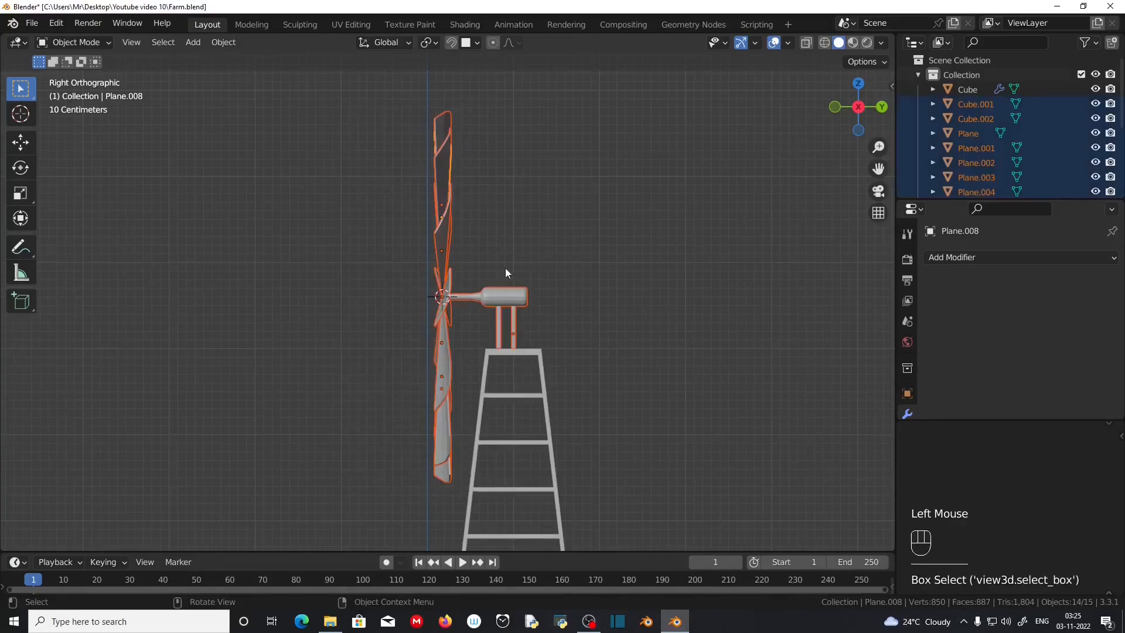
pyautogui.keyDown('ctrl'); pyautogui.moveTo(487, 265); pyautogui.dragTo(532, 346); pyautogui.keyUp('ctrl')
pyautogui.scroll(1, 524, 347)
pyautogui.moveTo(525, 346); pyautogui.dragTo(616, 374, button='middle')
pyautogui.scroll(3, 493, 357)
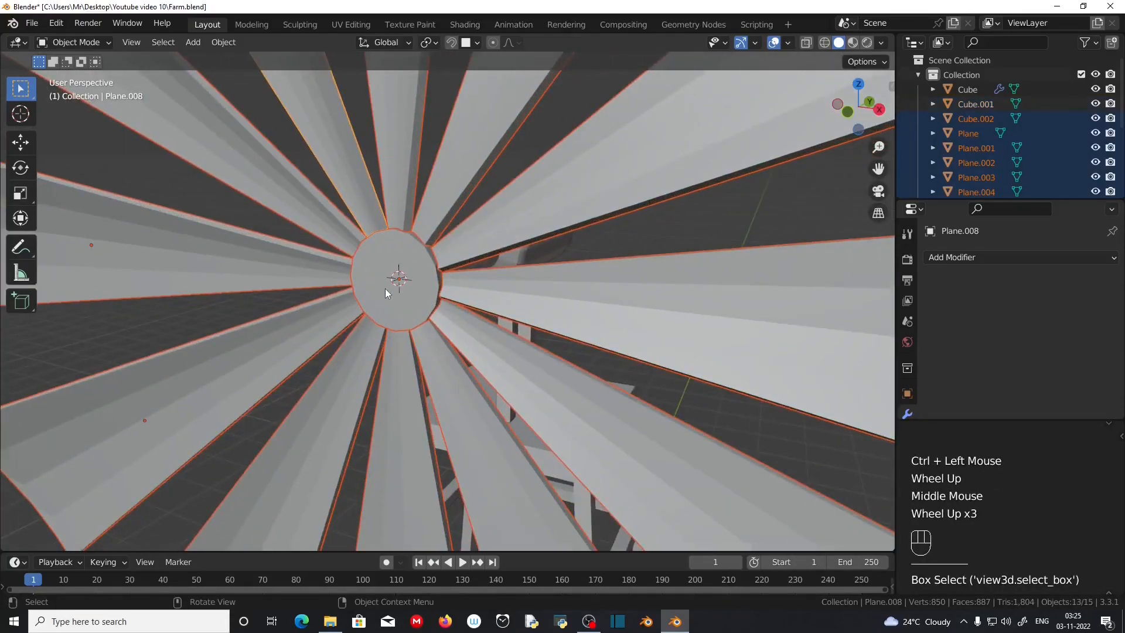
pyautogui.press('shift')
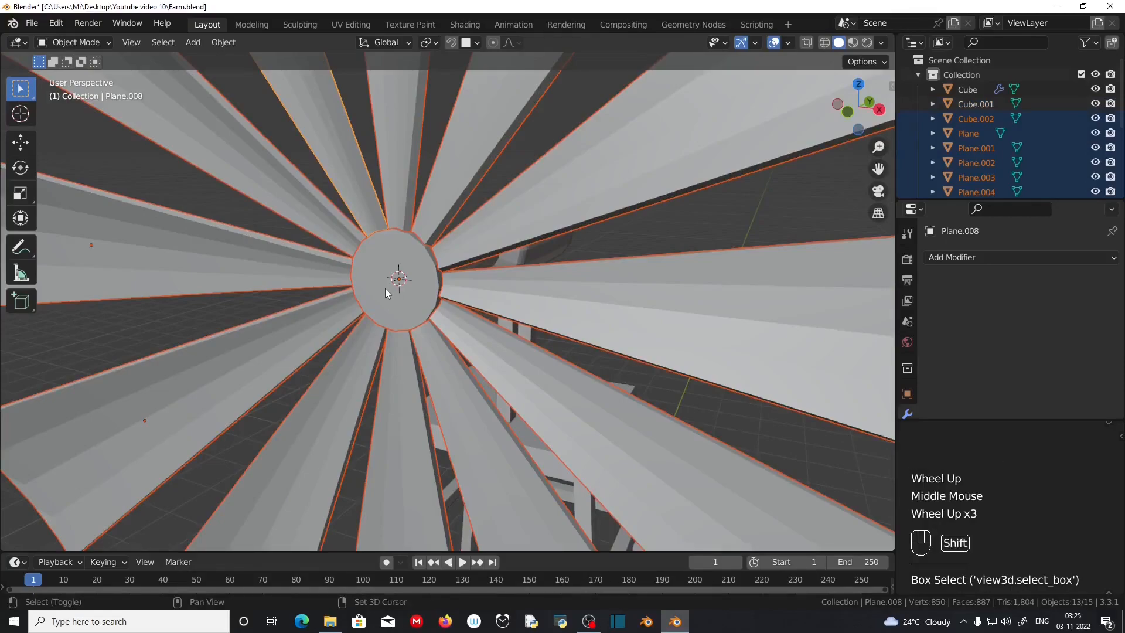
pyautogui.keyDown('shift'); pyautogui.click(385, 288); pyautogui.keyUp('shift')
# - Join the blades and the hub disc into a single object and inspect the rotor from behind
pyautogui.moveTo(385, 288); pyautogui.dragTo(491, 308, button='middle')
pyautogui.scroll(-3, 481, 314)
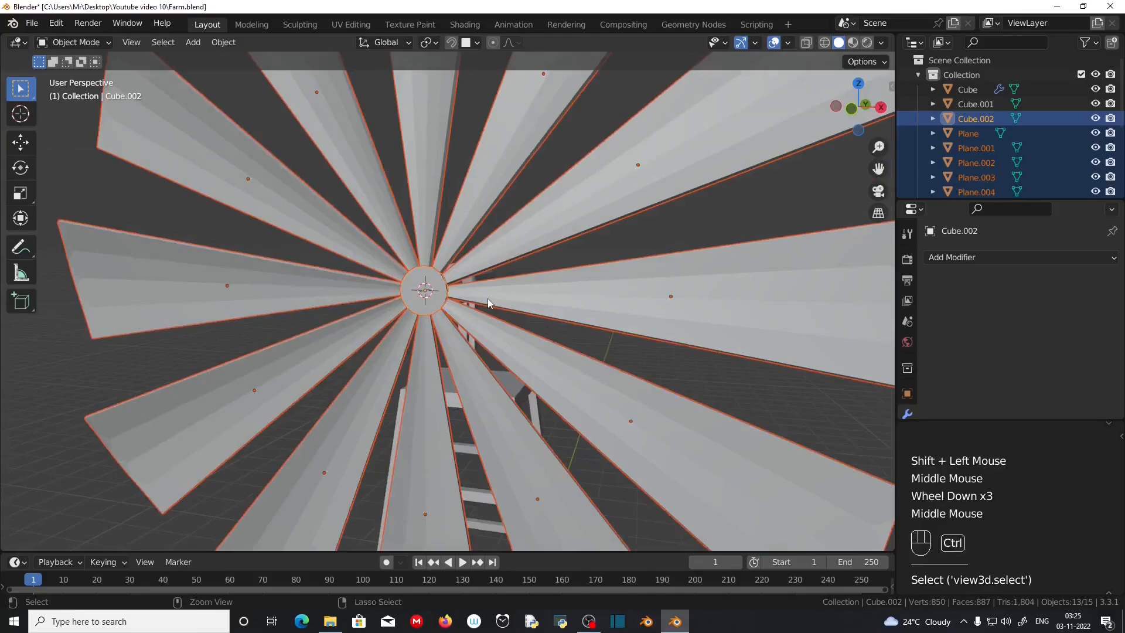
pyautogui.hotkey('ctrl', 'j')
pyautogui.scroll(-1, 488, 298)
pyautogui.moveTo(488, 297); pyautogui.dragTo(293, 329, button='middle')
pyautogui.scroll(1, 453, 301)
pyautogui.moveTo(430, 311); pyautogui.dragTo(342, 335, button='middle')
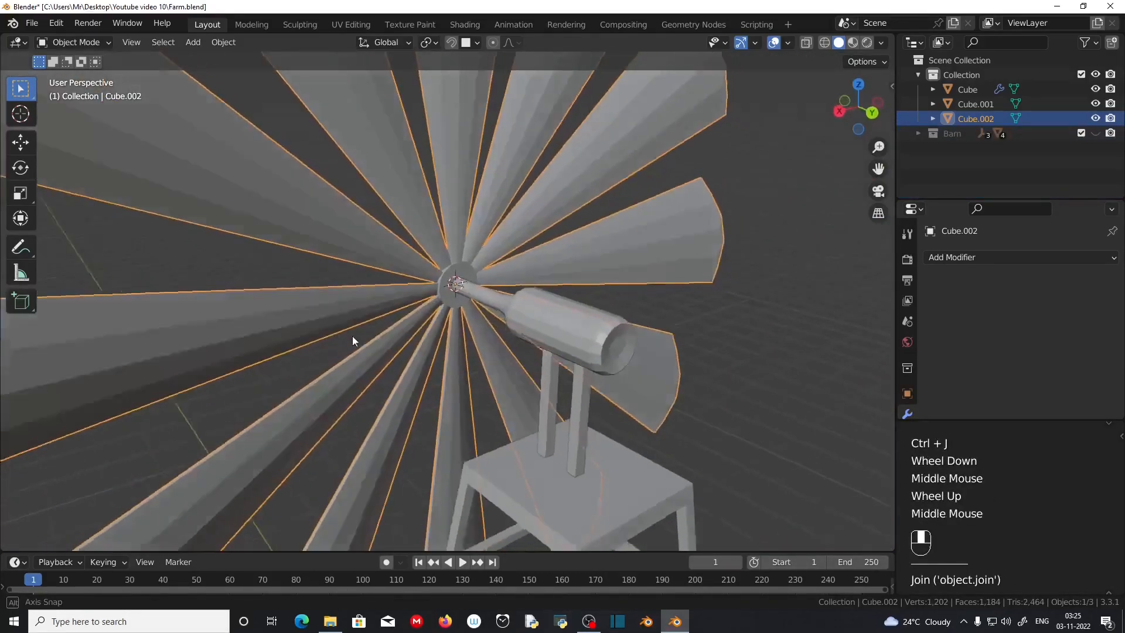
pyautogui.scroll(-2, 342, 335)
pyautogui.click(574, 421)
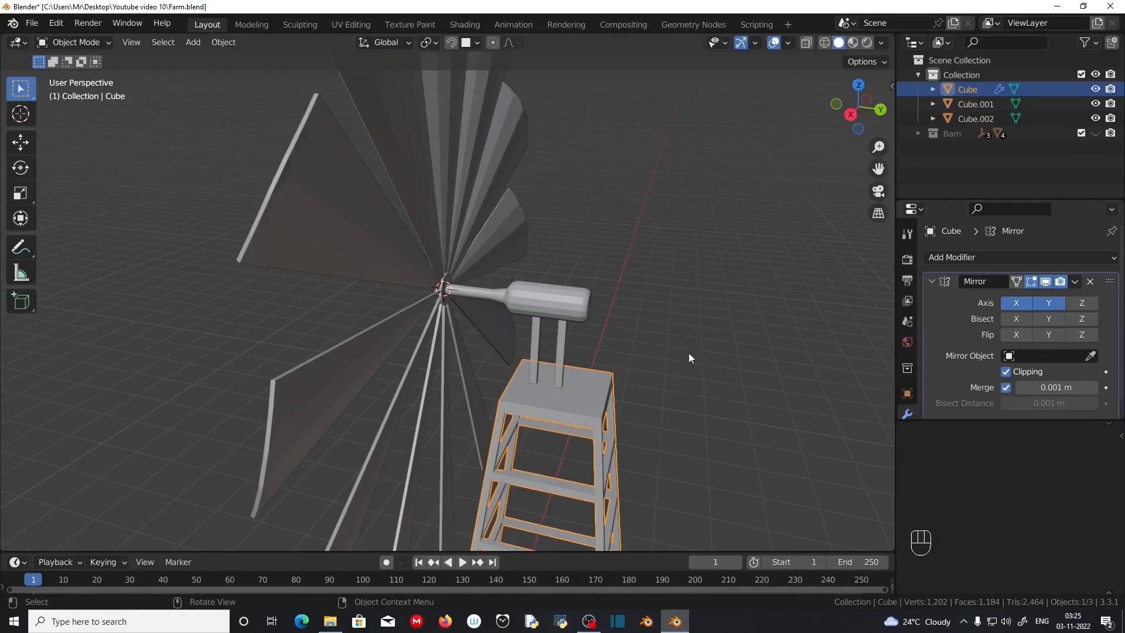
pyautogui.scroll(-1, 688, 356)
pyautogui.keyDown('shift'); pyautogui.moveTo(674, 370); pyautogui.dragTo(619, 339, button='middle'); pyautogui.keyUp('shift')
pyautogui.scroll(-2, 662, 380)
pyautogui.scroll(-1, 619, 339)
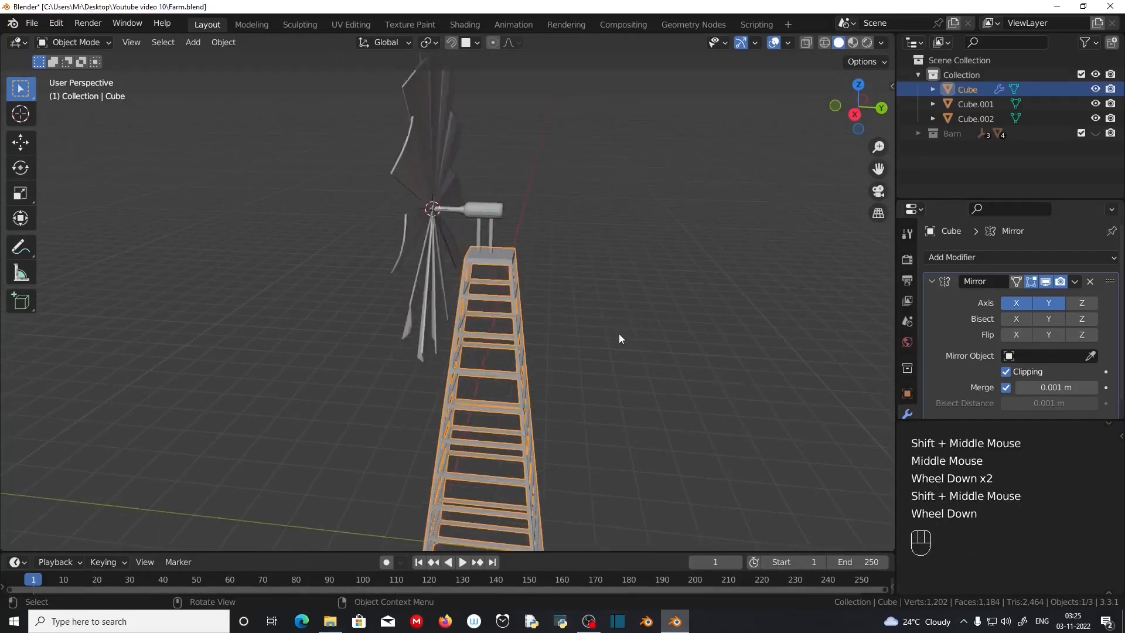
pyautogui.click(487, 209)
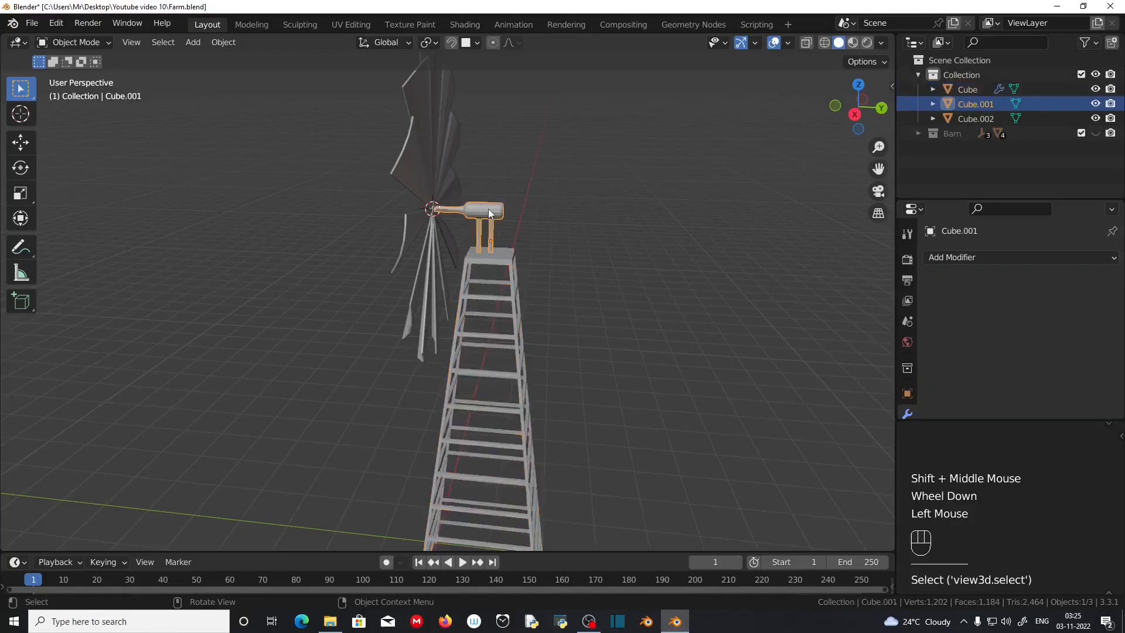
pyautogui.keyDown('shift'); pyautogui.click(506, 263); pyautogui.keyUp('shift')
pyautogui.scroll(2, 512, 275)
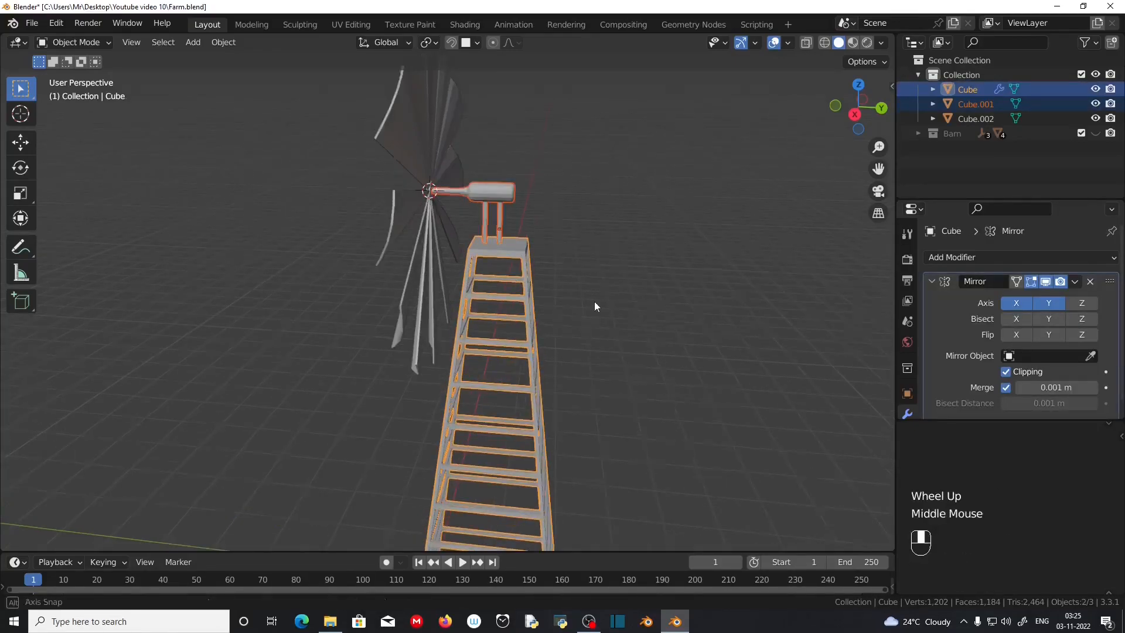
pyautogui.moveTo(594, 301); pyautogui.dragTo(544, 316, button='middle')
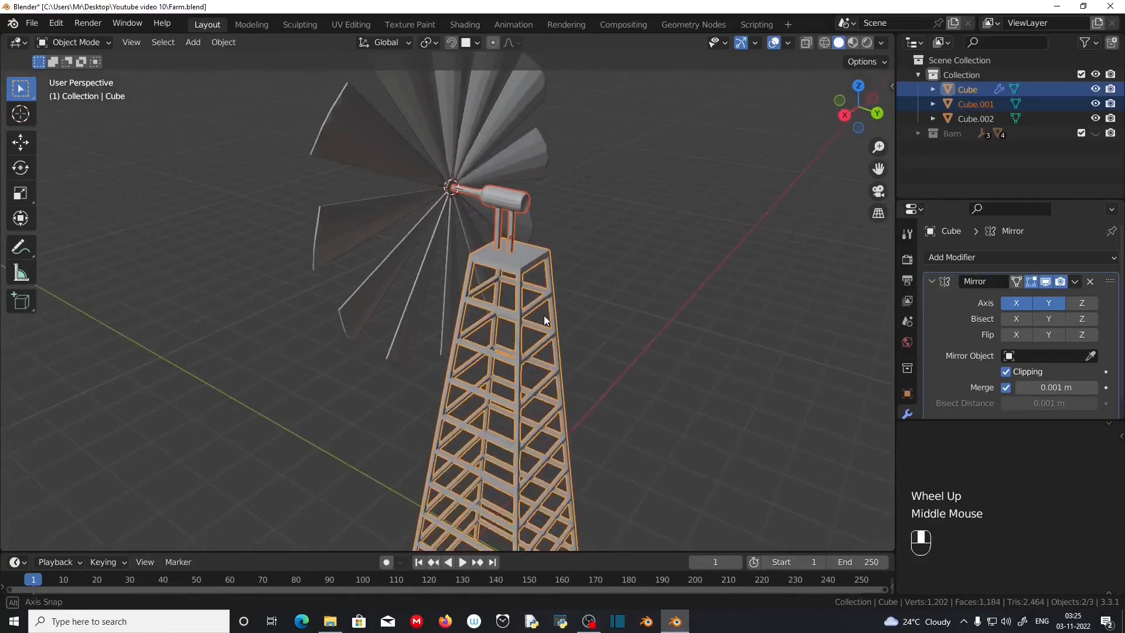
# - Parent the joined rotor and the windmill head to the tower using Object (Keep Transform)
pyautogui.click(418, 169)
pyautogui.keyDown('shift'); pyautogui.click(500, 196); pyautogui.keyUp('shift')
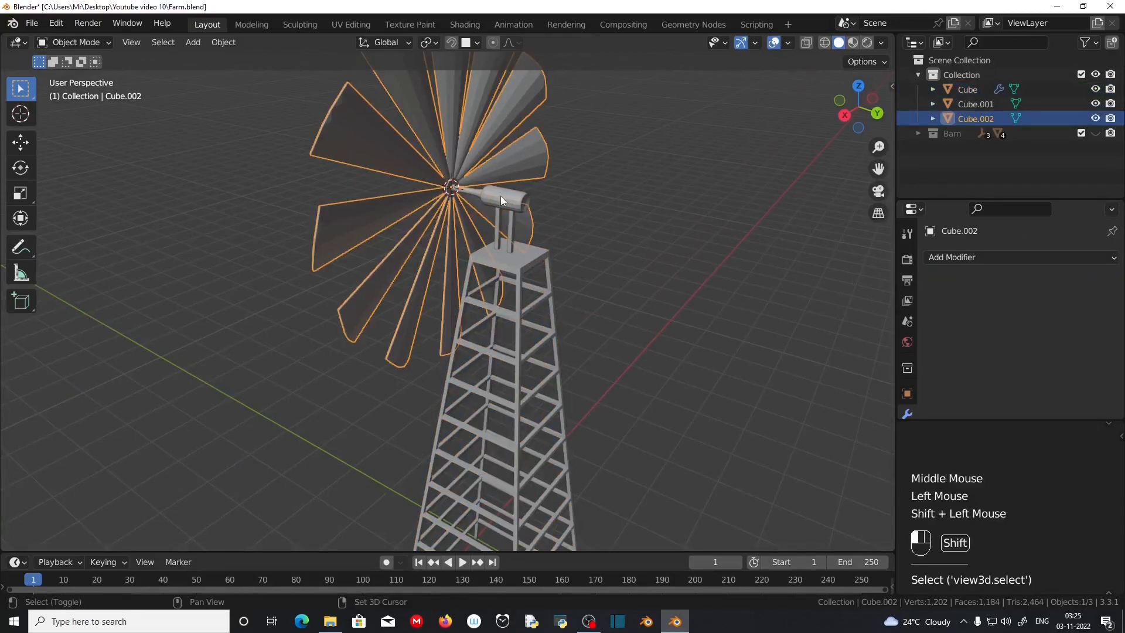
pyautogui.keyDown('shift'); pyautogui.click(518, 274); pyautogui.keyUp('shift')
pyautogui.moveTo(517, 276); pyautogui.dragTo(550, 310, button='middle')
pyautogui.keyDown('shift'); pyautogui.moveTo(622, 408); pyautogui.dragTo(604, 339, button='middle'); pyautogui.keyUp('shift')
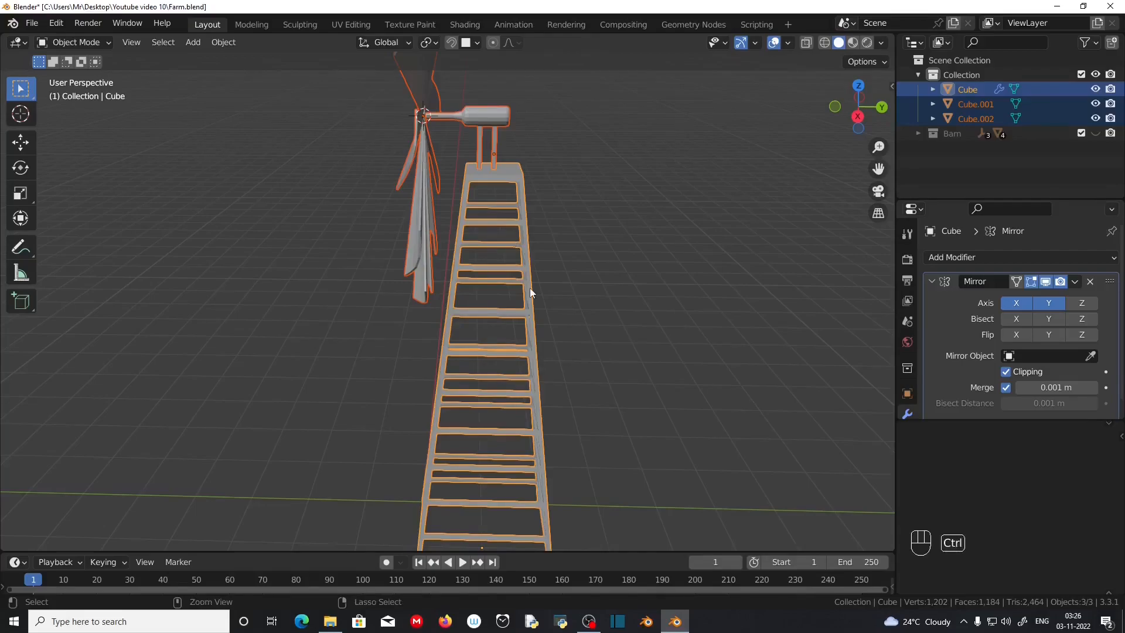
pyautogui.hotkey('ctrl', 'p')
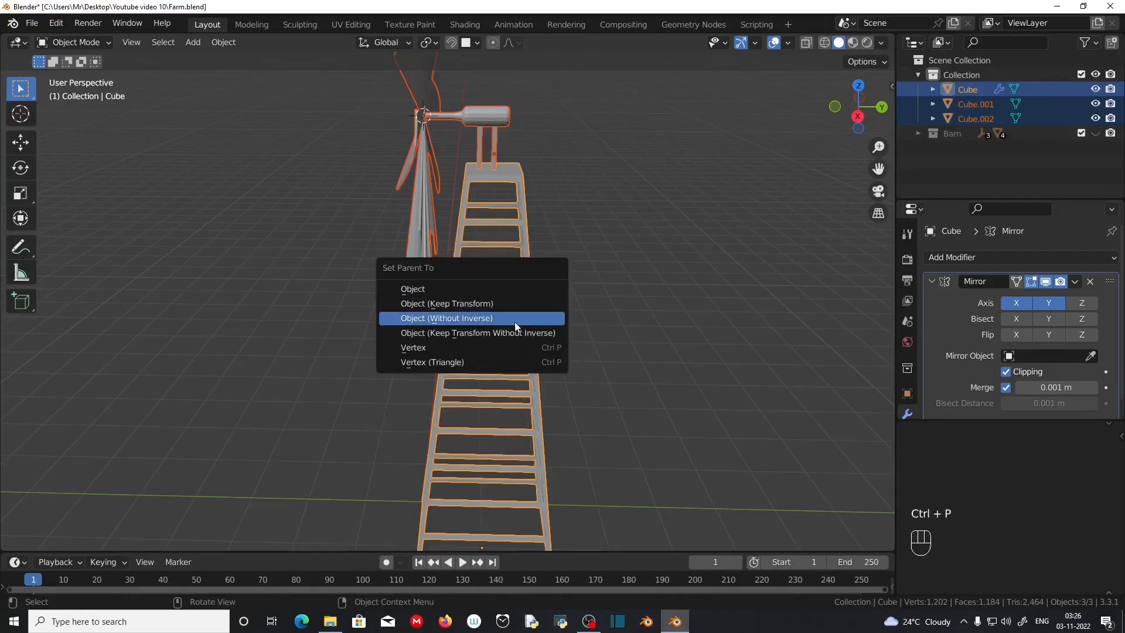
pyautogui.click(514, 304)
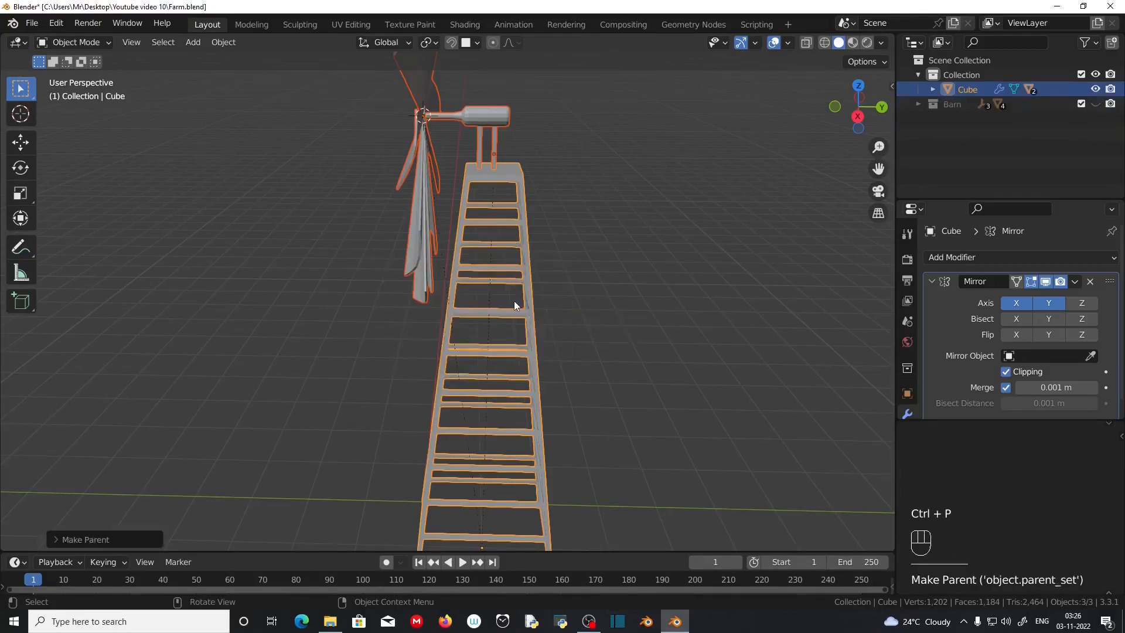
# - Select only the tower, try moving it to test the parenting with the head and rotor, and cancel the move
pyautogui.scroll(-3, 525, 323)
pyautogui.click(492, 350)
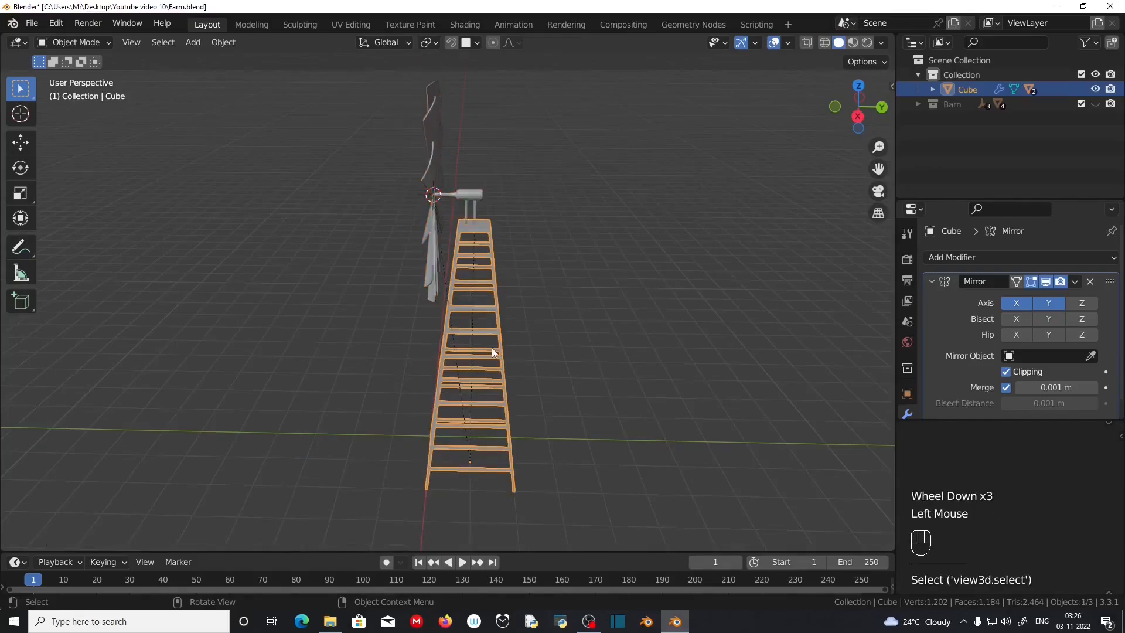
pyautogui.press('g')
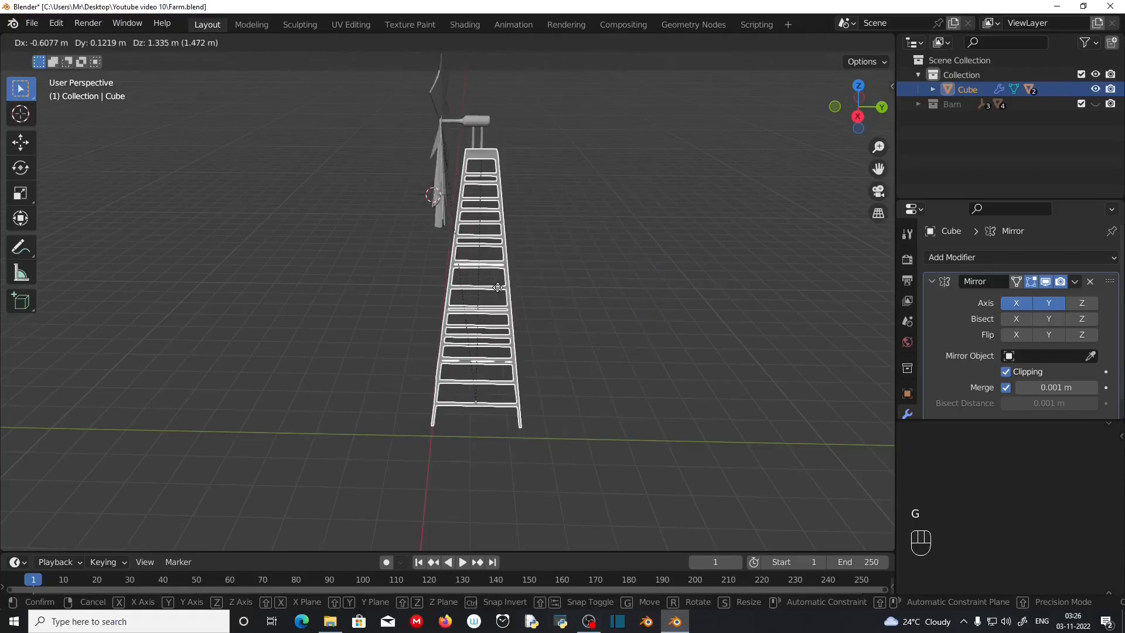
pyautogui.press('Escape')
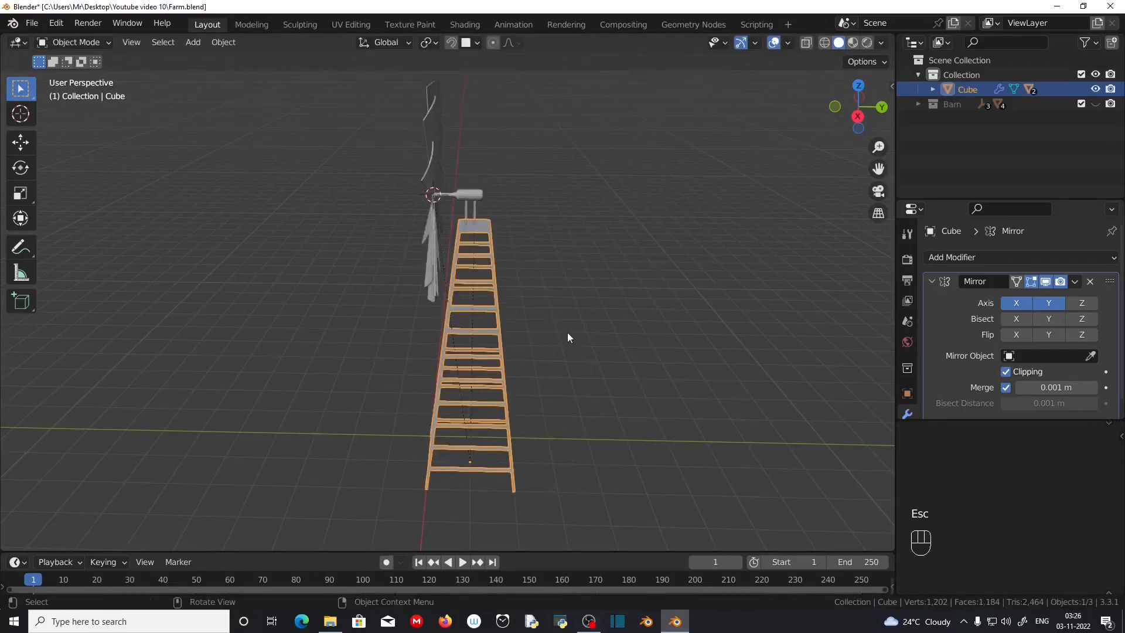
pyautogui.click(431, 236)
pyautogui.moveTo(413, 303); pyautogui.dragTo(427, 408, button='middle')
pyautogui.click(436, 407)
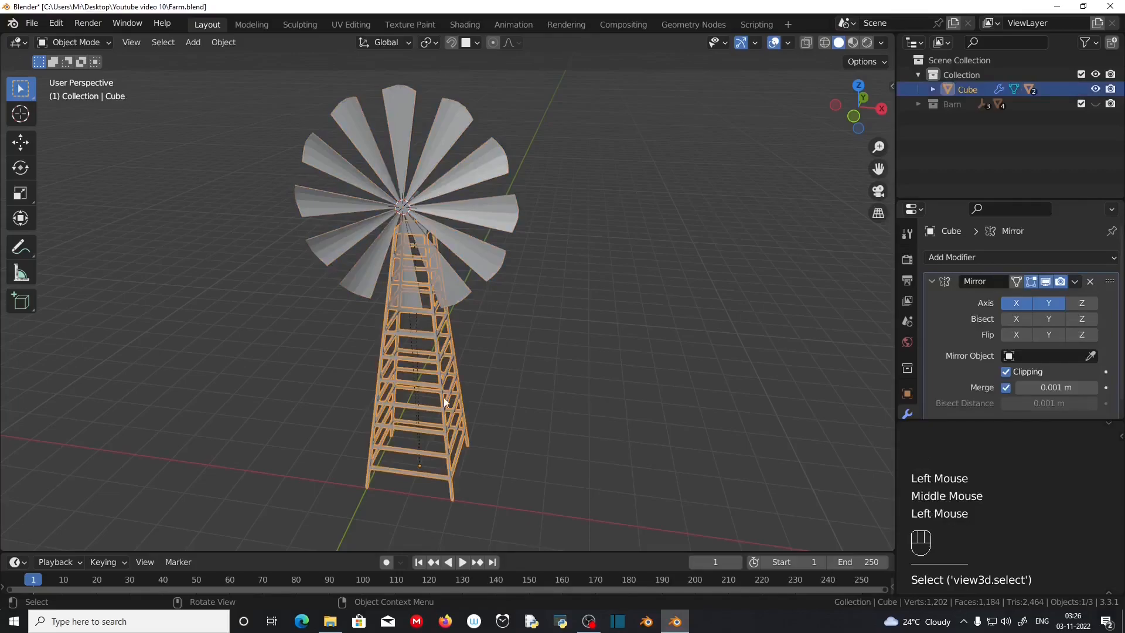
pyautogui.press('r')
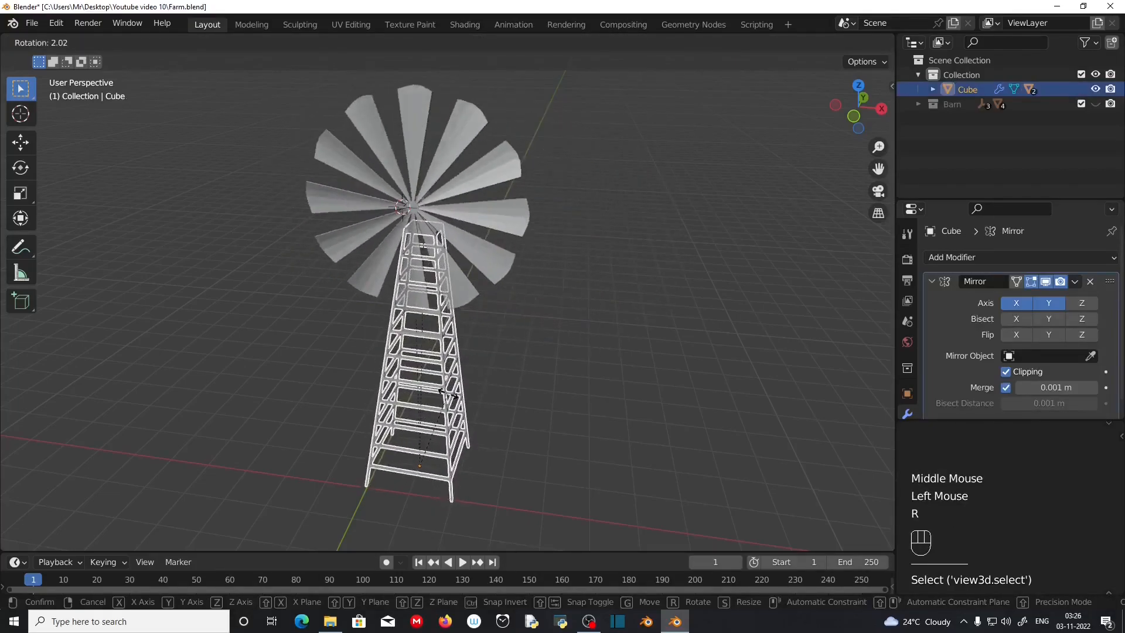
pyautogui.press('Escape')
# - Select the rotor and try spinning it around the global Y axis to test the rotation
pyautogui.click(498, 208)
pyautogui.scroll(2, 515, 235)
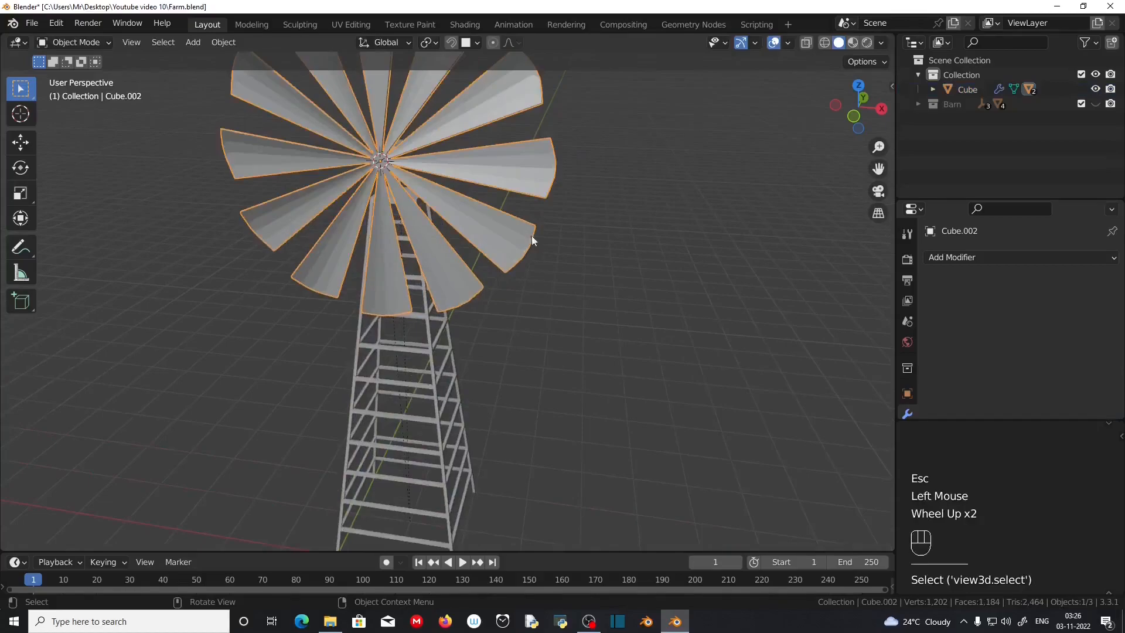
pyautogui.keyDown('shift'); pyautogui.moveTo(545, 193); pyautogui.dragTo(552, 275, button='middle'); pyautogui.keyUp('shift')
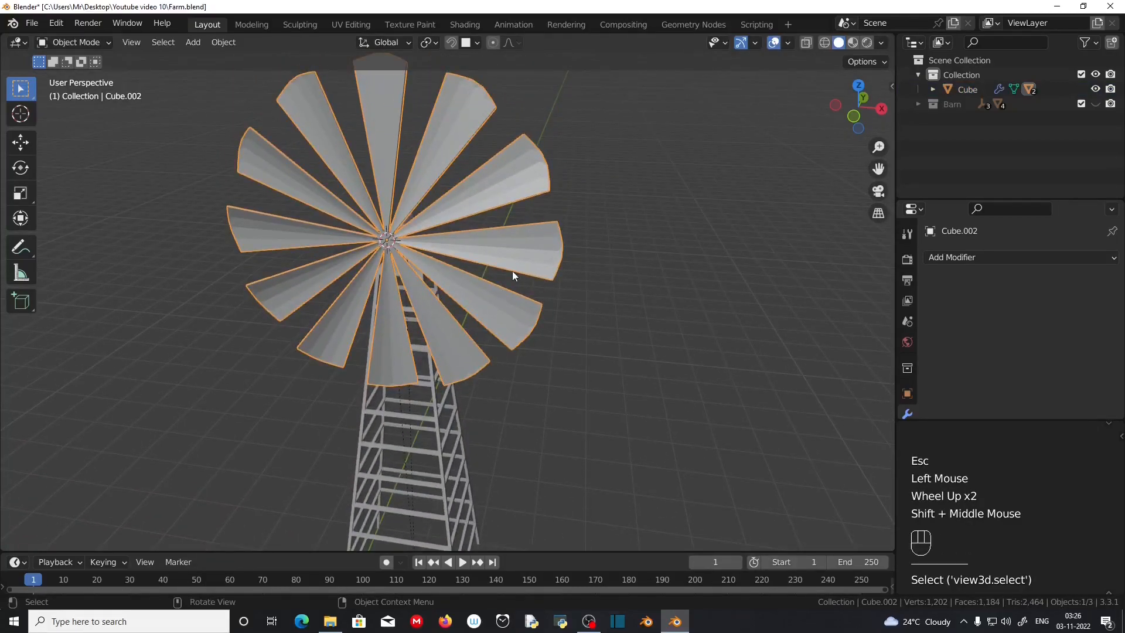
pyautogui.click(539, 251)
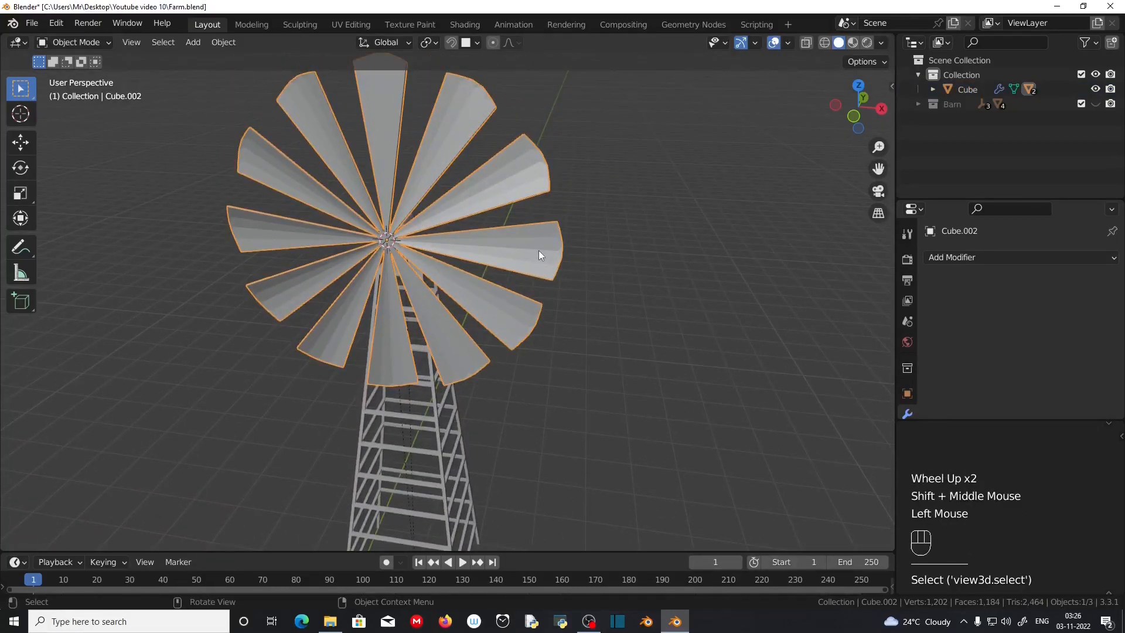
pyautogui.press('r')
pyautogui.press('y')
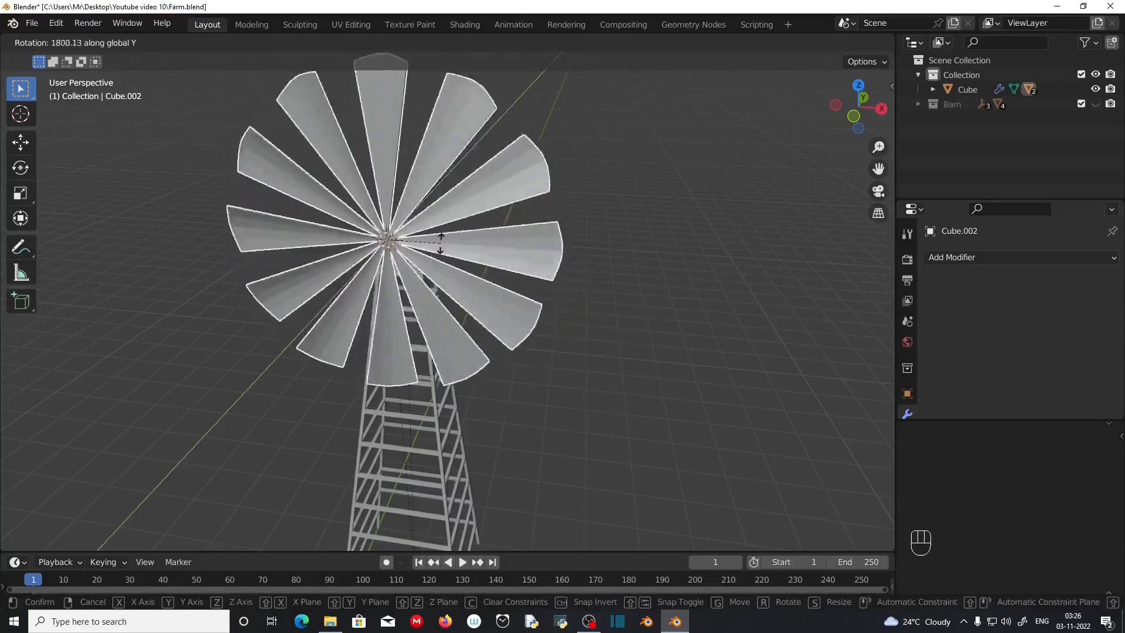
pyautogui.press('Escape')
# - Scale the rotor down uniformly to about 0.75 of its size in the front view
pyautogui.moveTo(700, 325); pyautogui.dragTo(537, 321, button='middle')
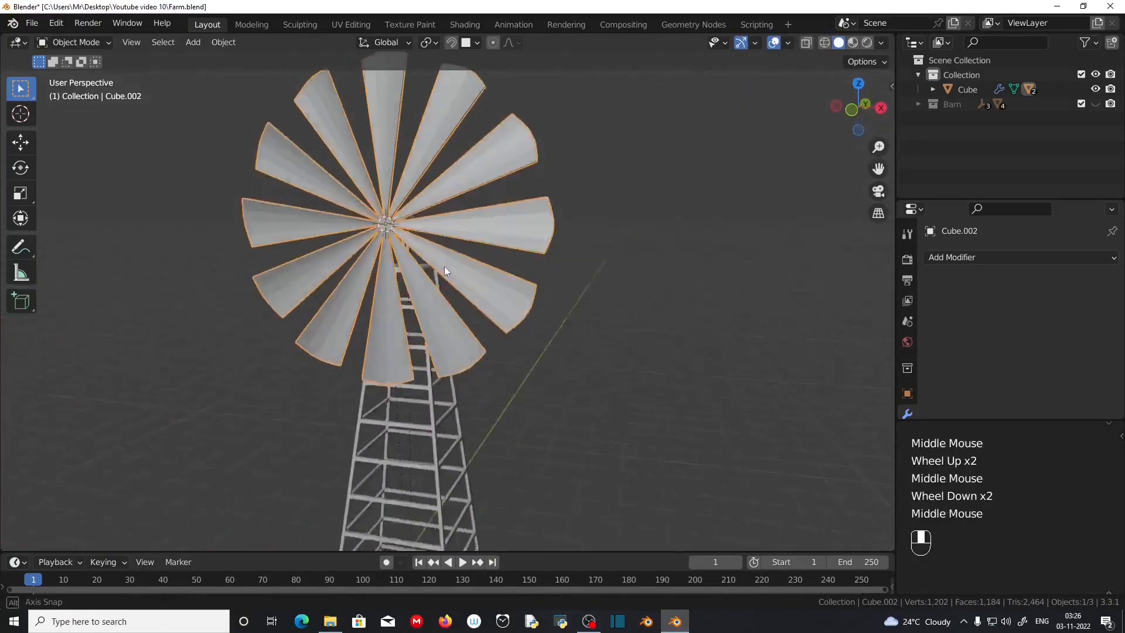
pyautogui.moveTo(444, 270); pyautogui.dragTo(451, 255, button='middle')
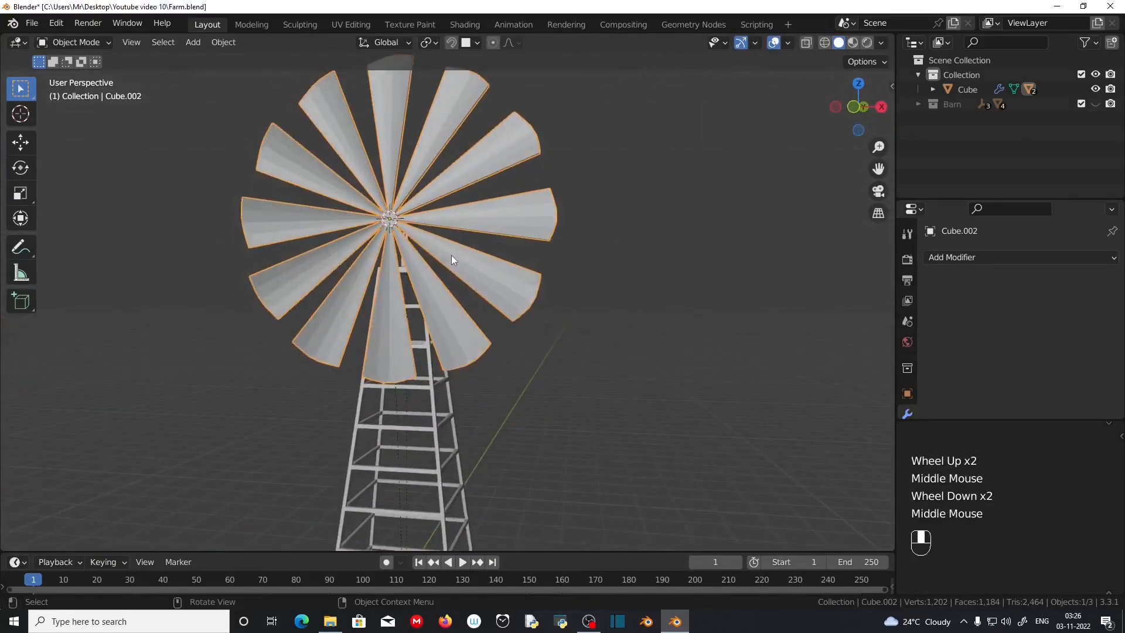
pyautogui.scroll(-2, 490, 286)
pyautogui.moveTo(490, 286)
pyautogui.mouseDown(button='middle')
pyautogui.moveTo(494, 307)
pyautogui.moveTo(482, 275)
pyautogui.mouseUp(button='middle')
pyautogui.click(490, 269)
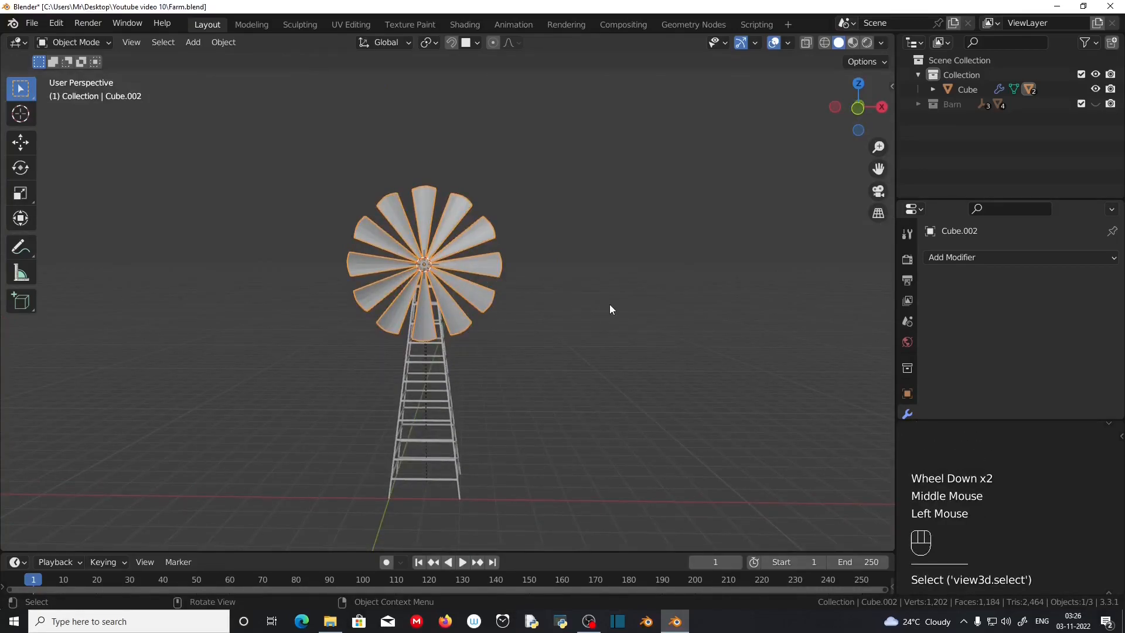
pyautogui.press('s')
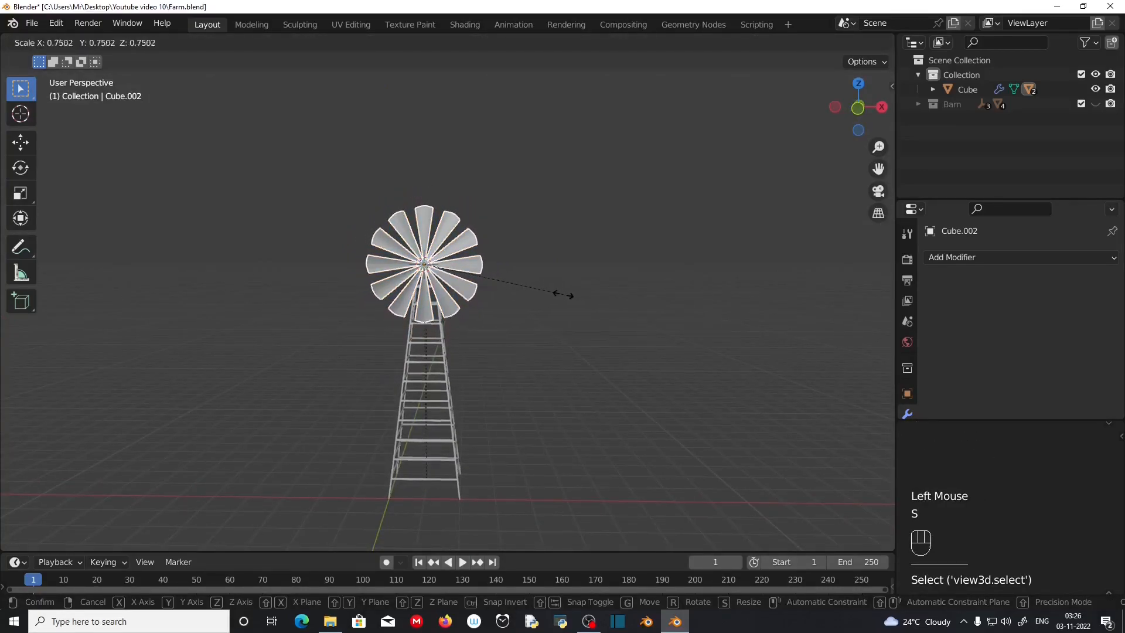
pyautogui.click(554, 297)
pyautogui.scroll(2, 554, 298)
pyautogui.moveTo(554, 298); pyautogui.dragTo(515, 295, button='middle')
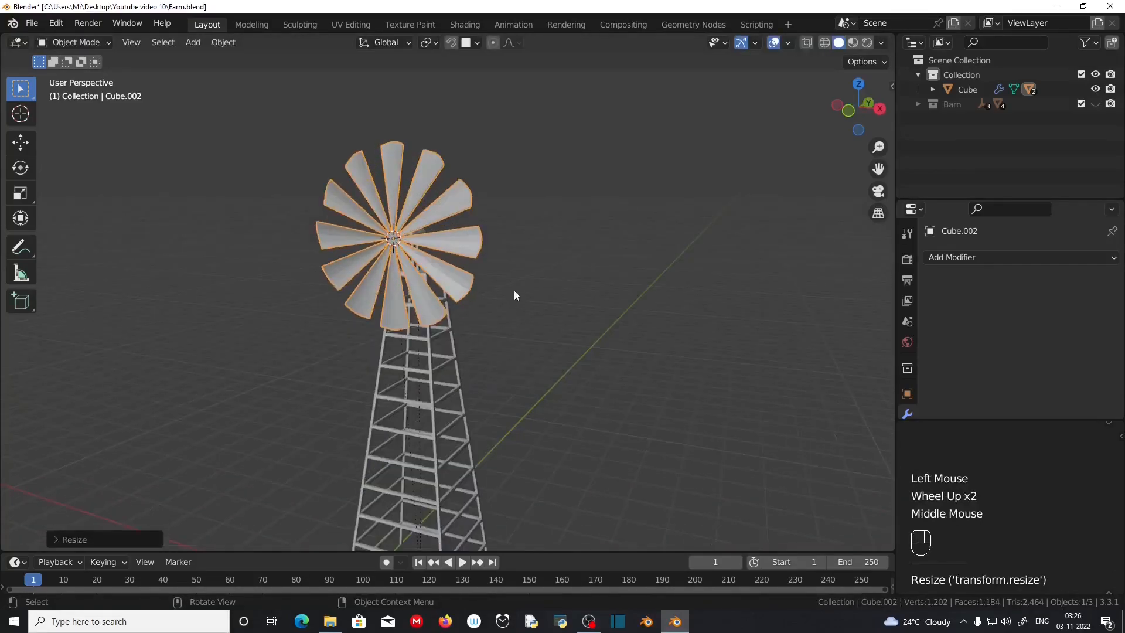
# - Apply the rotor's scale and check the transform values of the windmill head and the rotor
pyautogui.hotkey('ctrl', 'a')
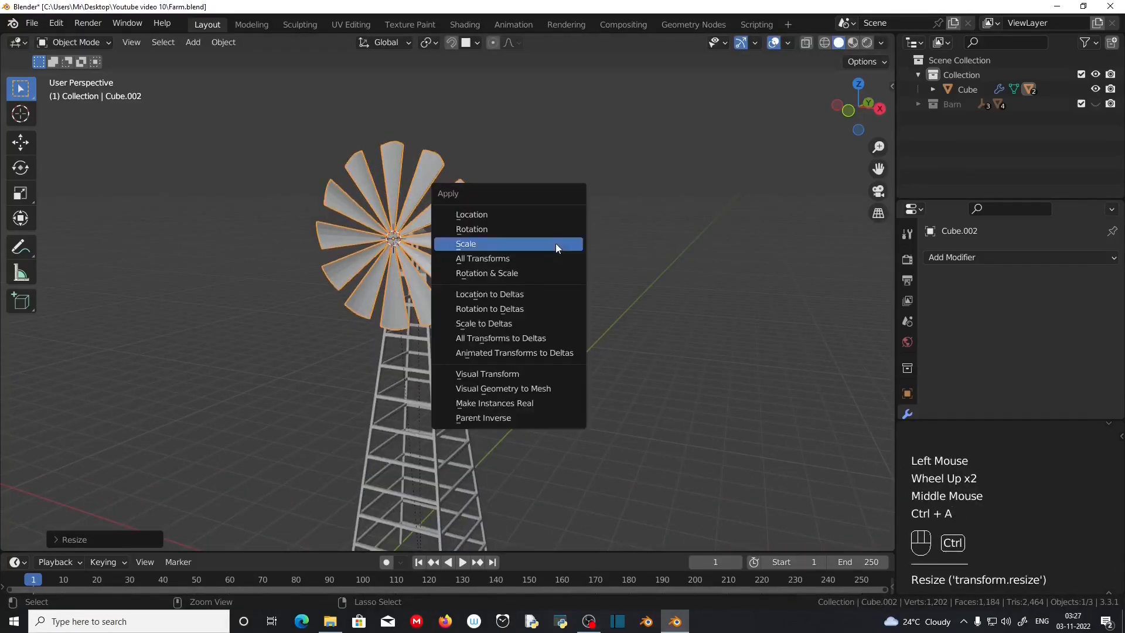
pyautogui.click(555, 243)
pyautogui.press('n')
pyautogui.moveTo(585, 258); pyautogui.dragTo(440, 240, button='middle')
pyautogui.click(441, 241)
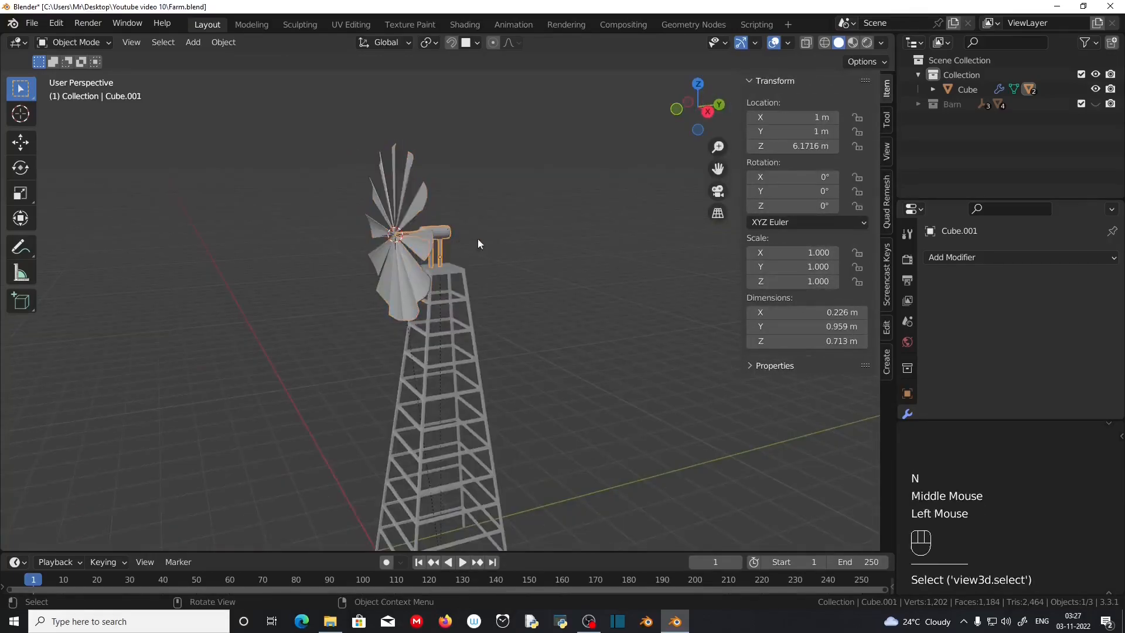
pyautogui.click(504, 356)
pyautogui.click(412, 239)
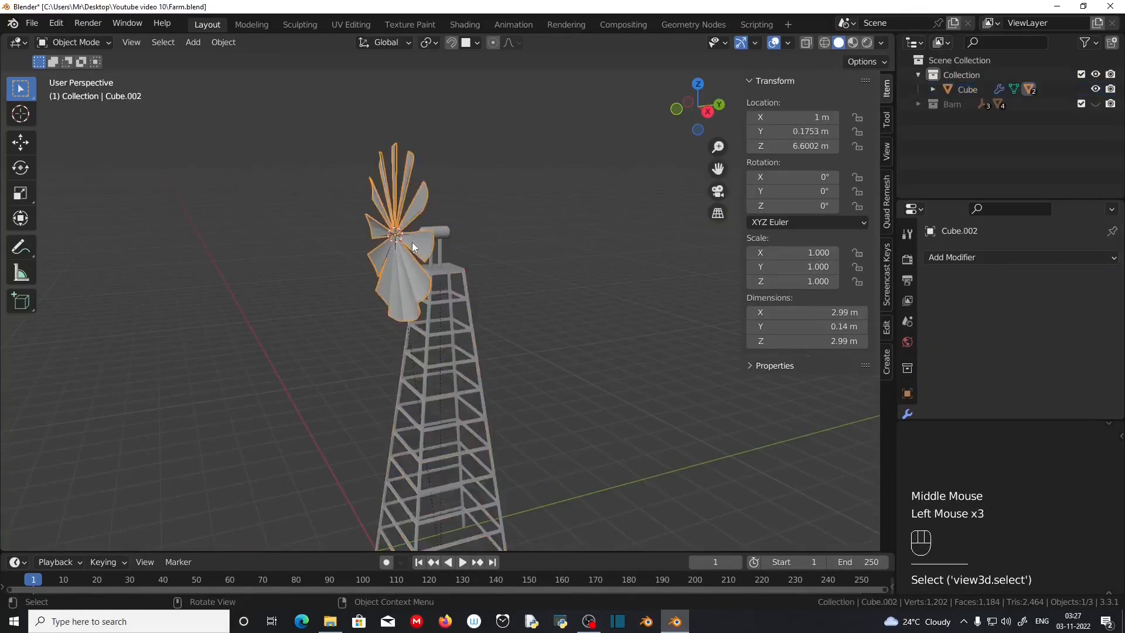
pyautogui.moveTo(412, 328); pyautogui.dragTo(475, 344, button='middle')
pyautogui.press('n')
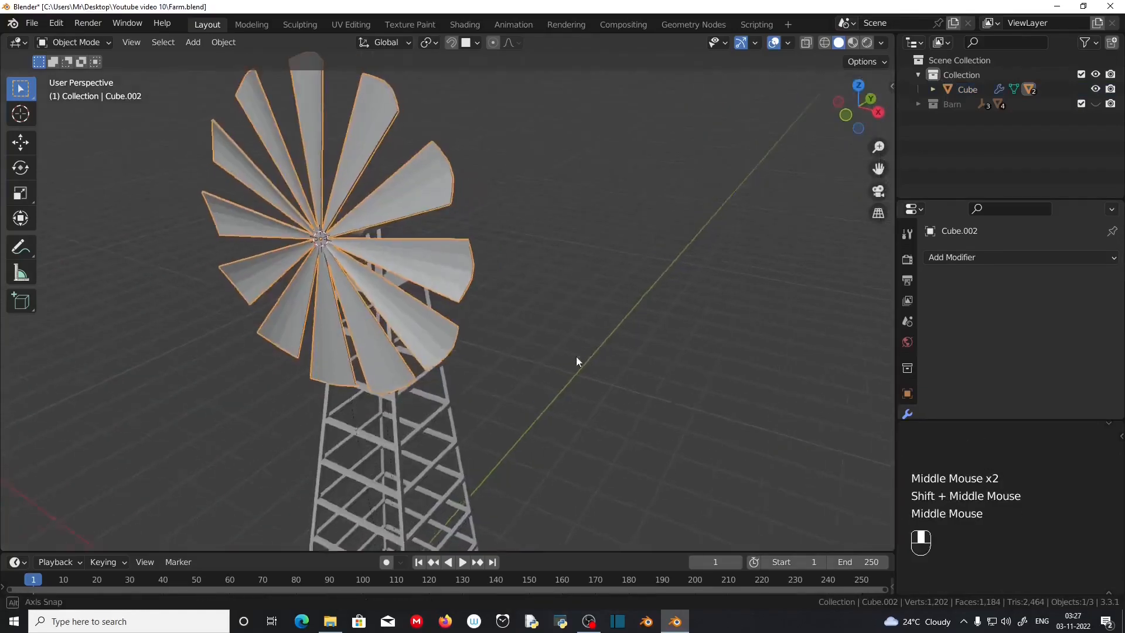
# - Examine the proportions and fit of the rotor, head and tower from the front, side and rear
pyautogui.moveTo(575, 358); pyautogui.dragTo(530, 303, button='middle')
pyautogui.scroll(1, 586, 308)
pyautogui.scroll(-2, 585, 309)
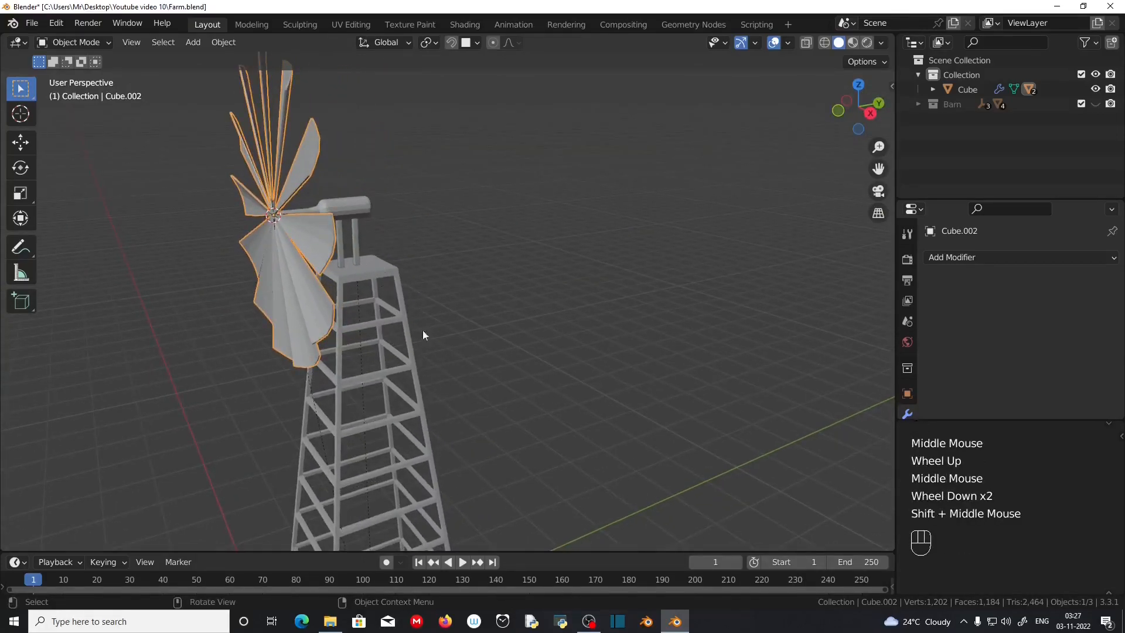
pyautogui.moveTo(406, 329); pyautogui.dragTo(510, 360, button='middle')
pyautogui.scroll(1, 509, 360)
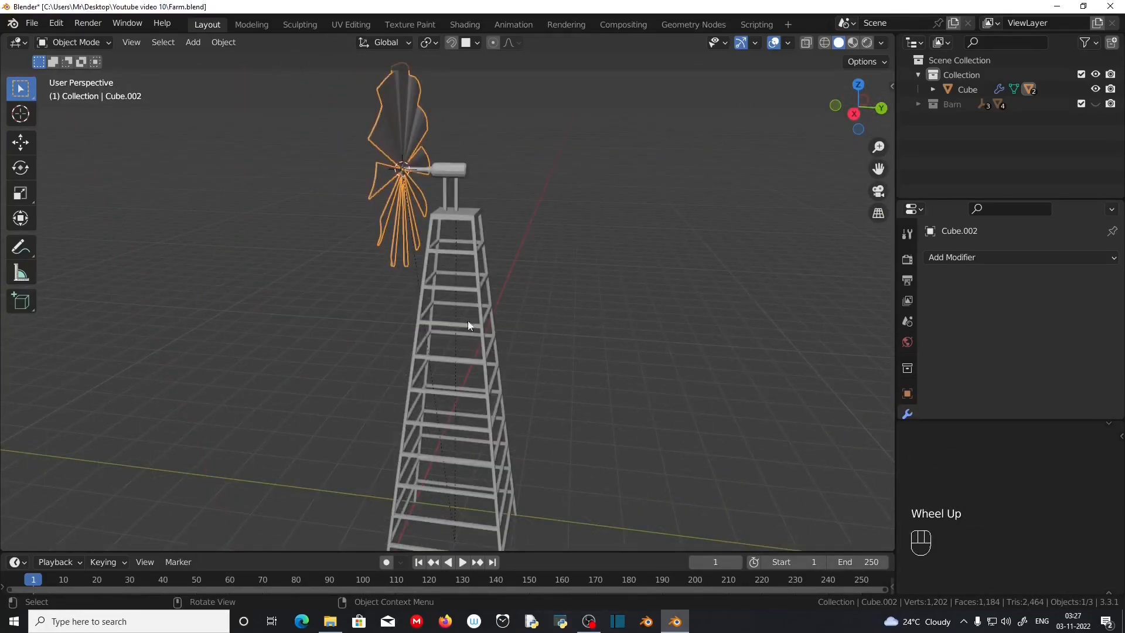
pyautogui.scroll(-1, 670, 351)
pyautogui.moveTo(495, 404); pyautogui.dragTo(603, 261, button='middle')
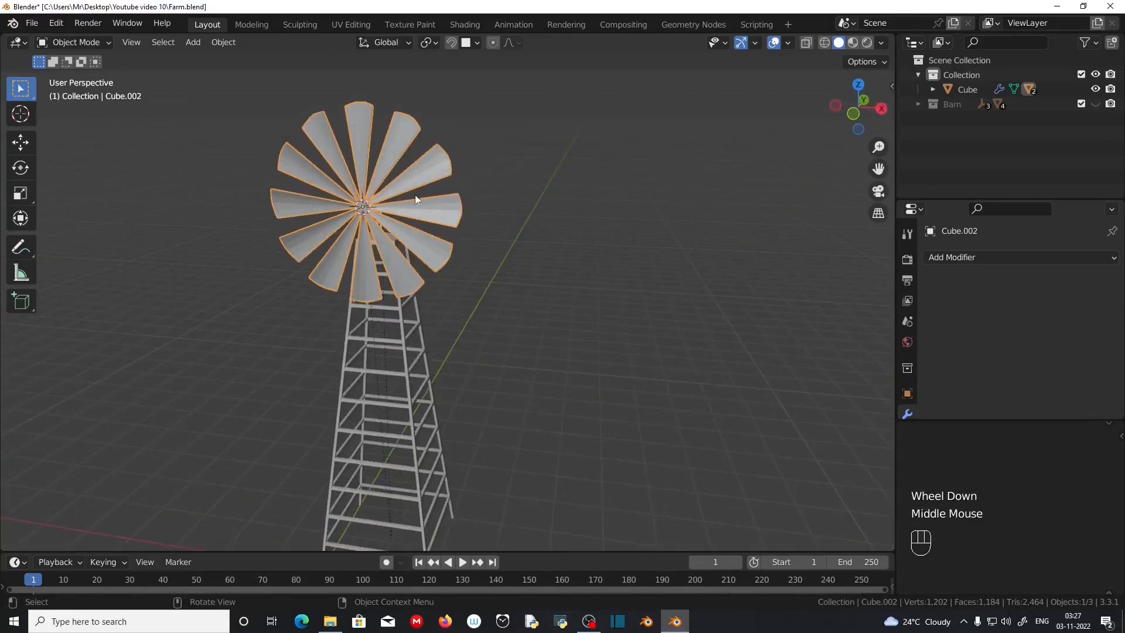
pyautogui.moveTo(335, 251); pyautogui.dragTo(431, 187, button='middle')
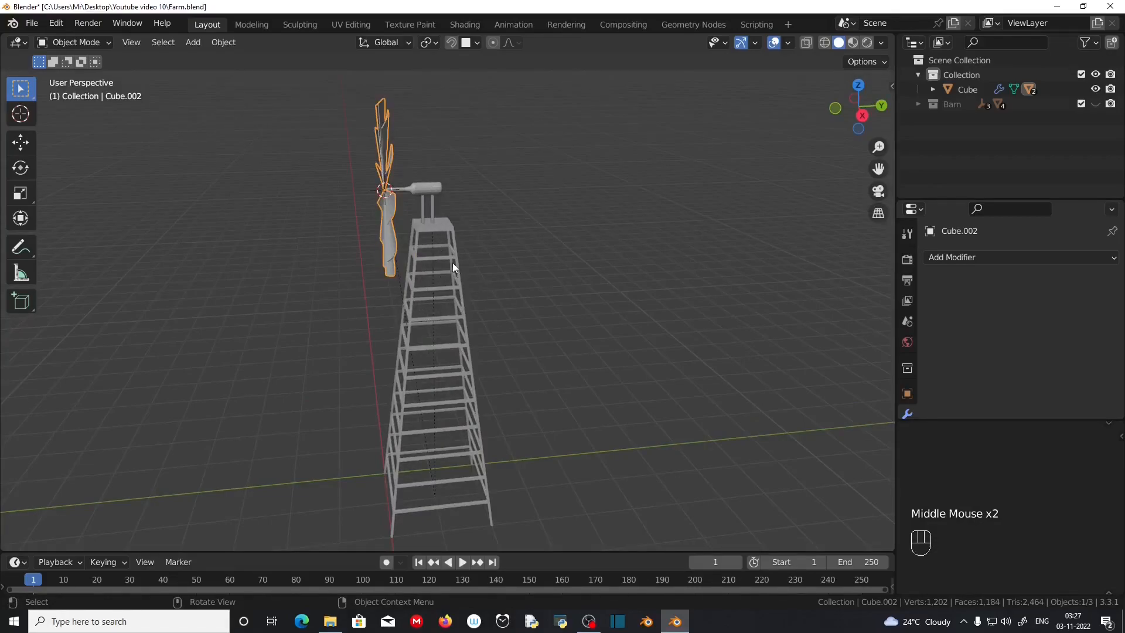
pyautogui.moveTo(452, 262); pyautogui.dragTo(525, 352, button='middle')
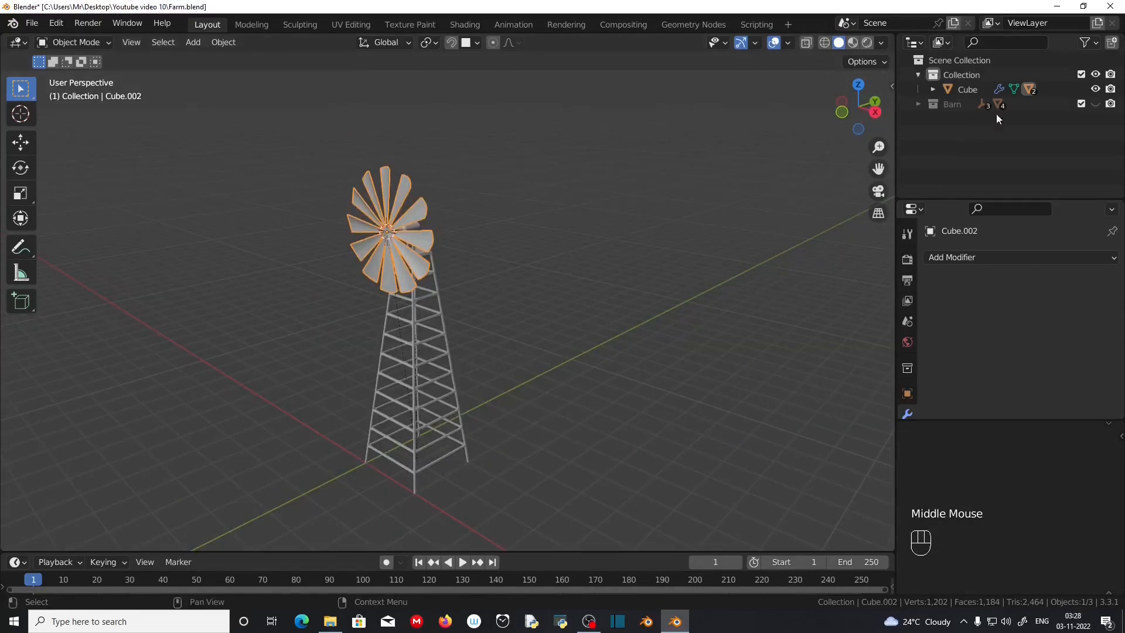
# - Unhide the Barn collection and switch the viewport to Material Preview shading
pyautogui.click(1094, 104)
pyautogui.click(853, 43)
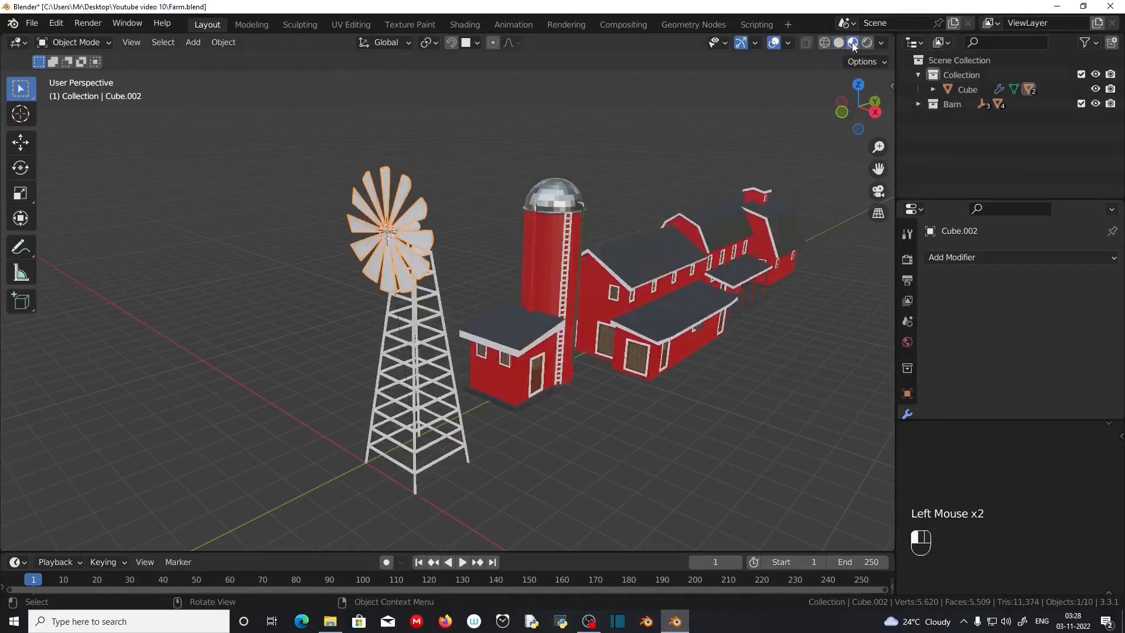
pyautogui.scroll(1, 686, 356)
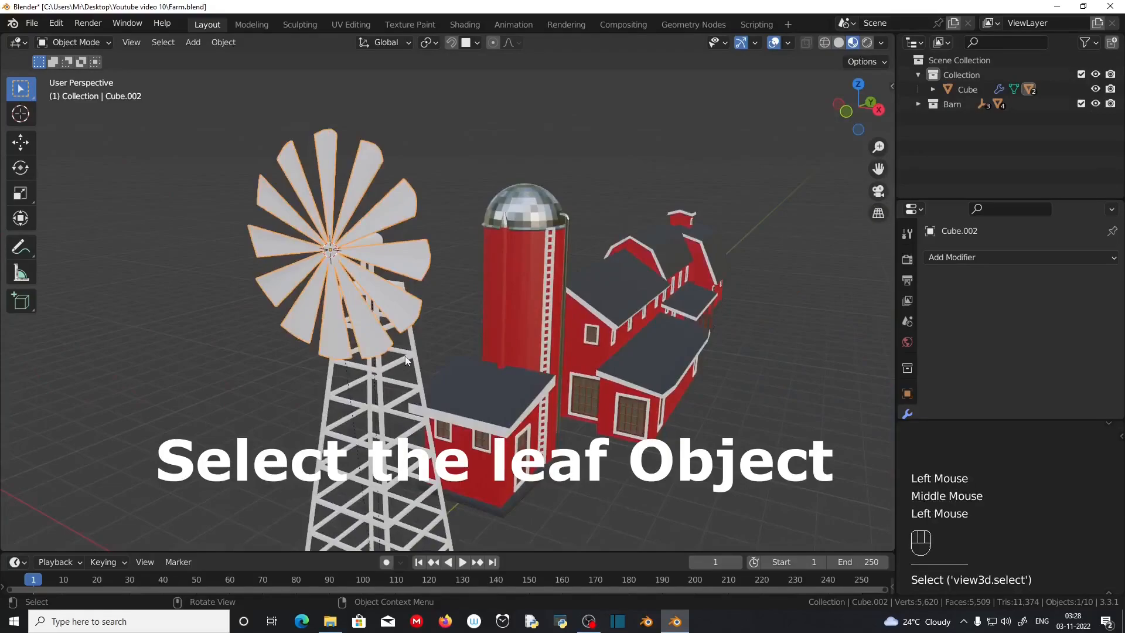
pyautogui.moveTo(405, 358); pyautogui.dragTo(358, 355, button='middle')
pyautogui.scroll(-4, 905, 375)
# - Assign the existing Metal material to the selected rotor
pyautogui.click(906, 376)
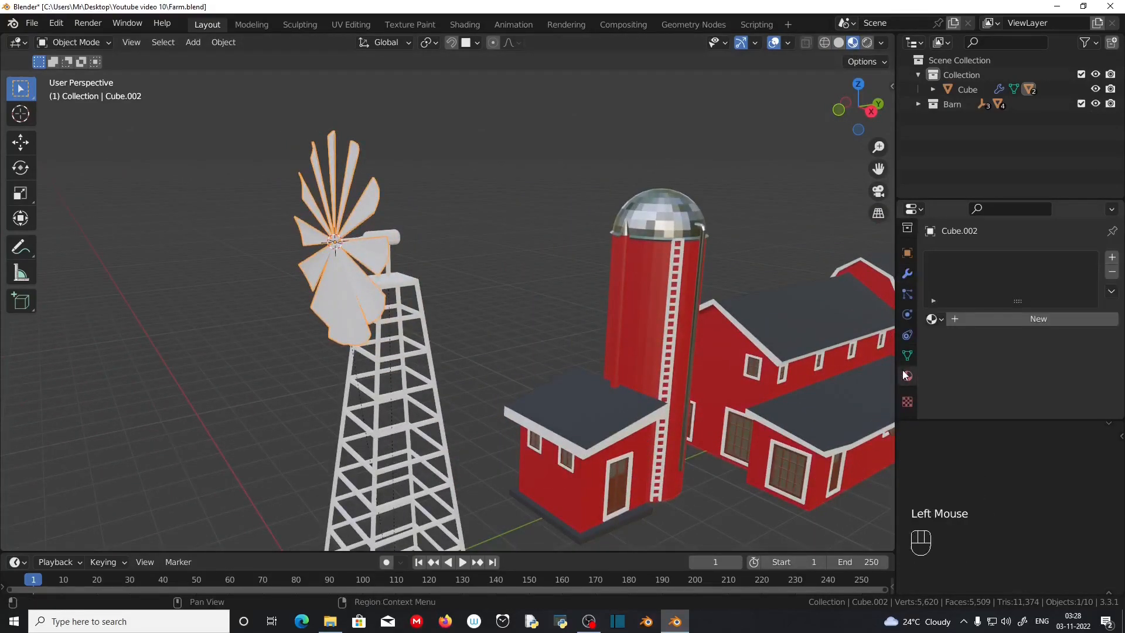
pyautogui.click(940, 317)
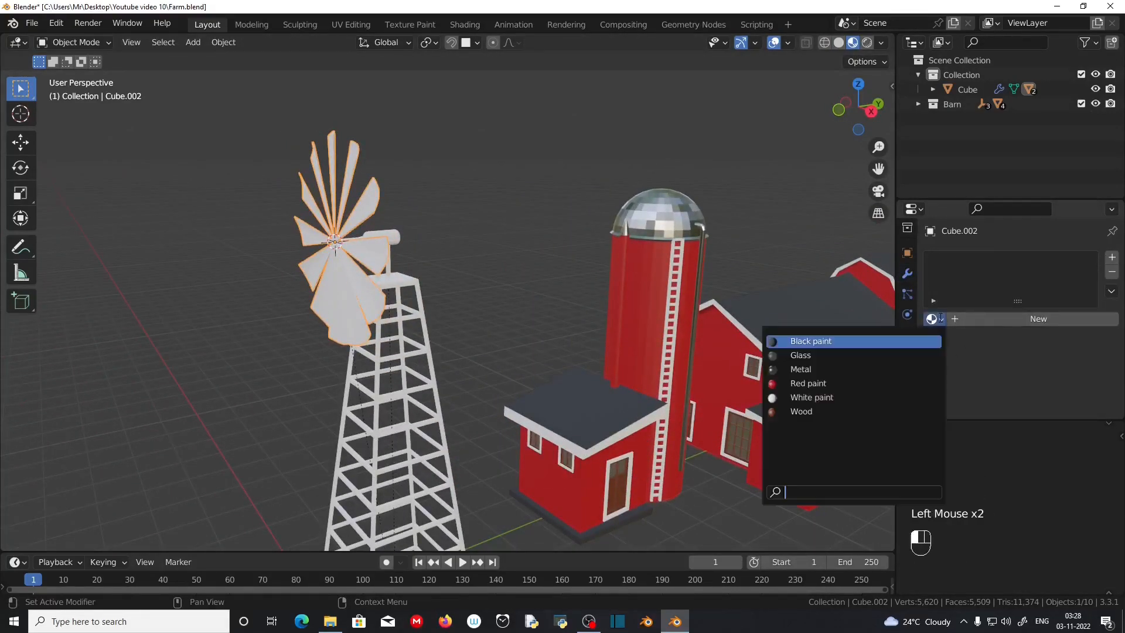
pyautogui.click(833, 369)
pyautogui.moveTo(552, 341); pyautogui.dragTo(621, 329, button='middle')
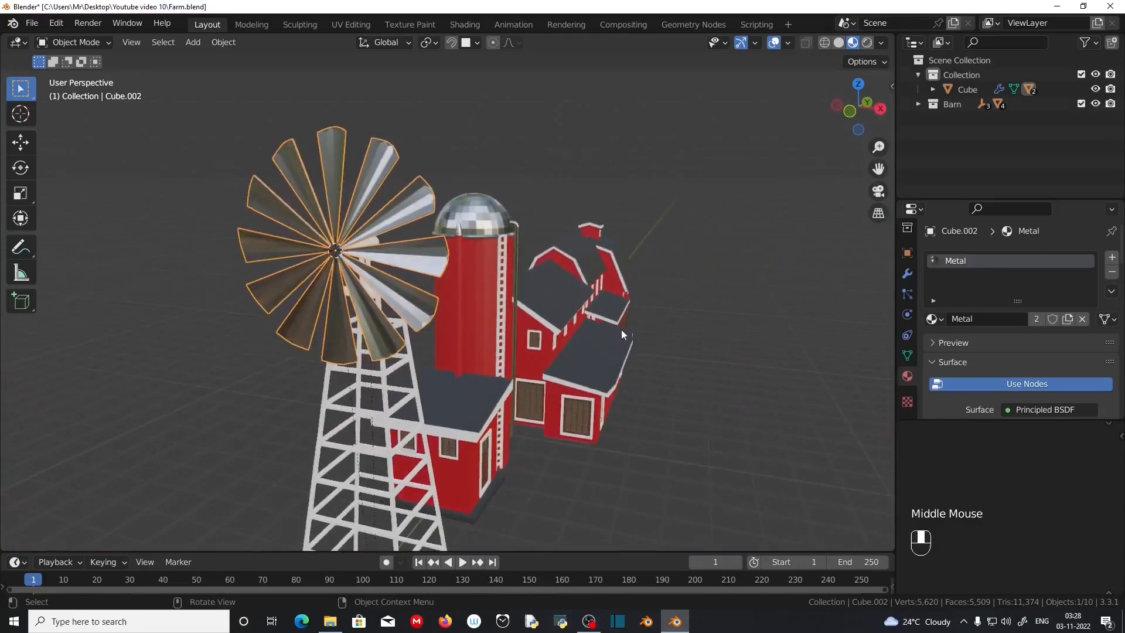
# - Select the windmill head and assign the existing Red paint material to it
pyautogui.scroll(2, 533, 338)
pyautogui.moveTo(533, 338); pyautogui.dragTo(380, 210, button='middle')
pyautogui.click(381, 209)
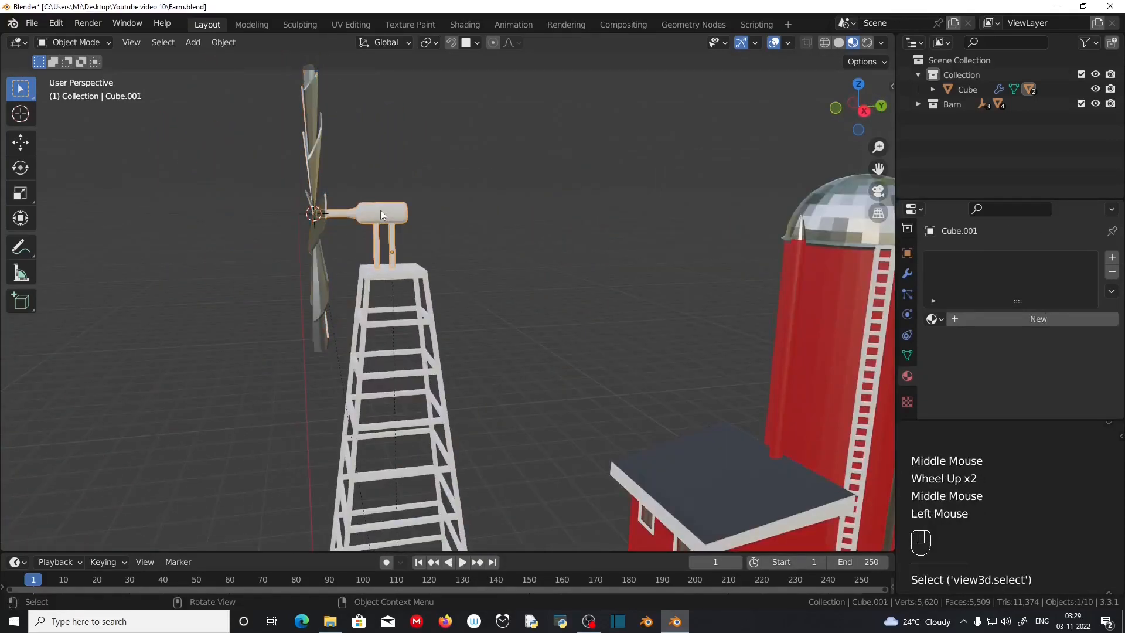
pyautogui.click(934, 319)
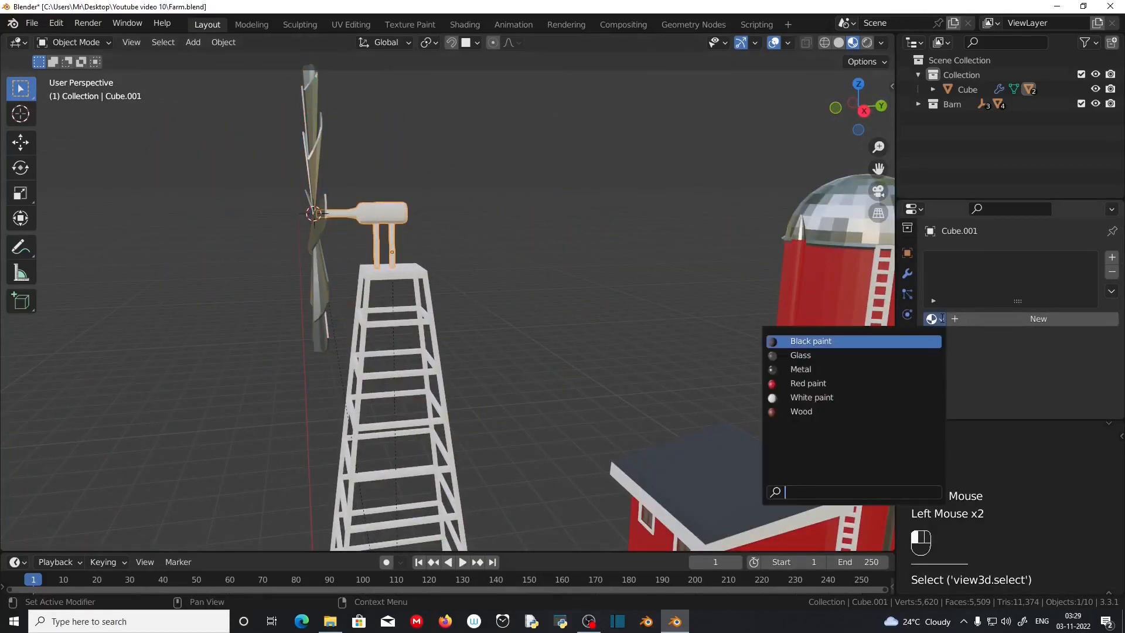
pyautogui.click(866, 383)
# - Select the tower, assign the existing Wood material to it and clear the selection
pyautogui.doubleClick(426, 278)
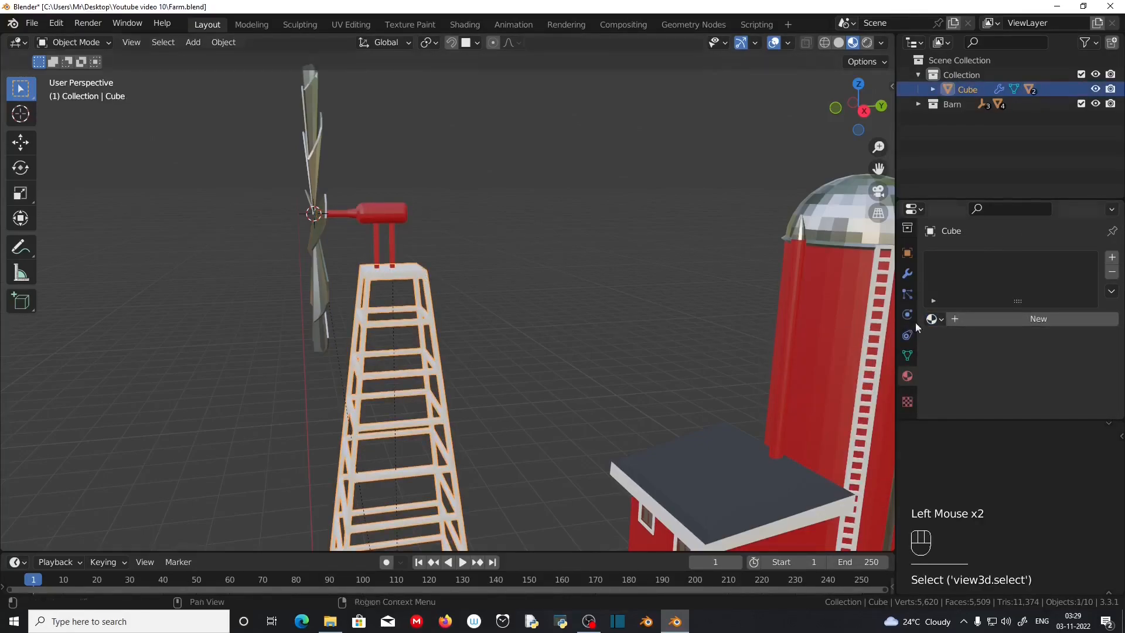
pyautogui.click(934, 319)
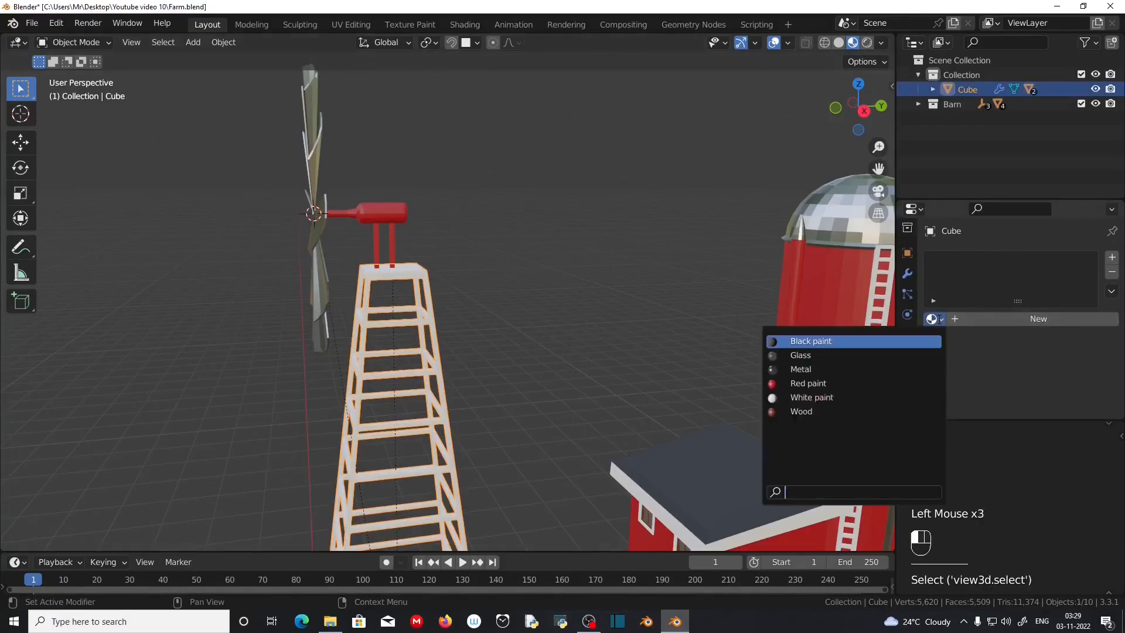
pyautogui.click(824, 410)
pyautogui.click(637, 341)
pyautogui.moveTo(637, 341); pyautogui.dragTo(704, 381, button='middle')
pyautogui.scroll(2, 515, 319)
pyautogui.moveTo(511, 319); pyautogui.dragTo(482, 311, button='middle')
pyautogui.moveTo(531, 176); pyautogui.dragTo(570, 305, button='middle')
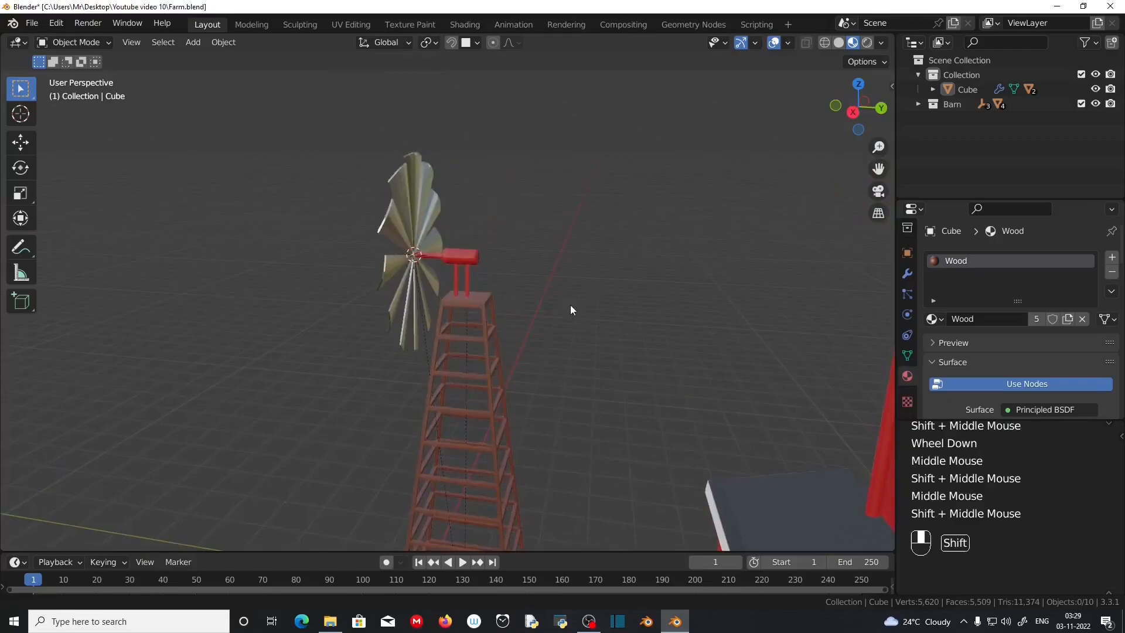
# - Select the windmill head, make its Red paint material a separate copy and rename the copy Metal 2
pyautogui.scroll(2, 503, 294)
pyautogui.scroll(1, 503, 294)
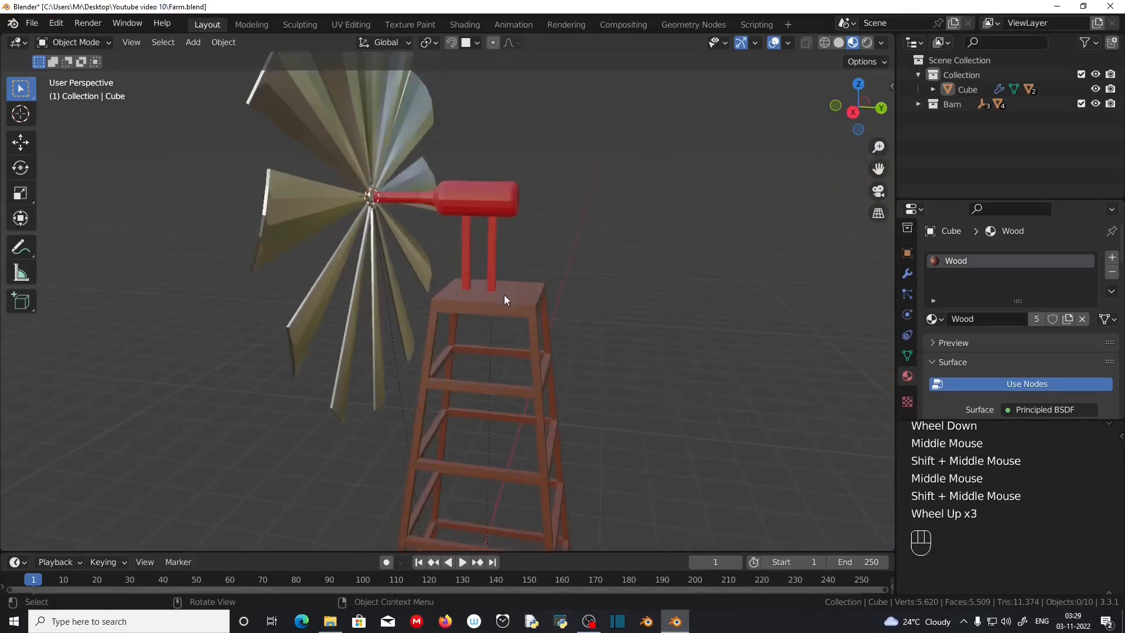
pyautogui.click(480, 202)
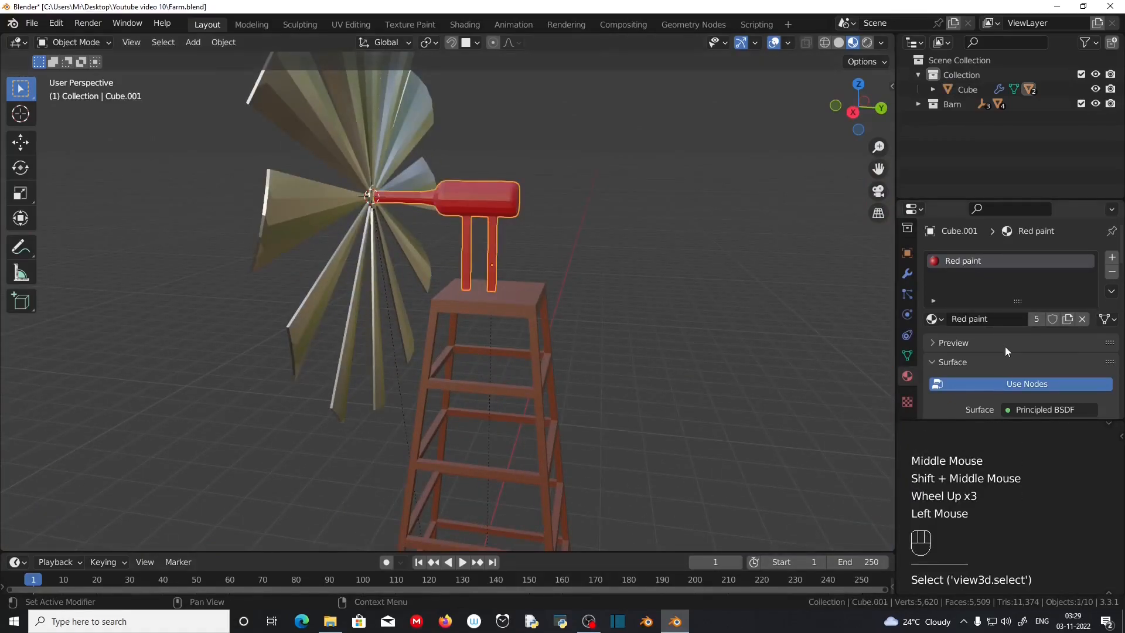
pyautogui.scroll(-1, 1006, 347)
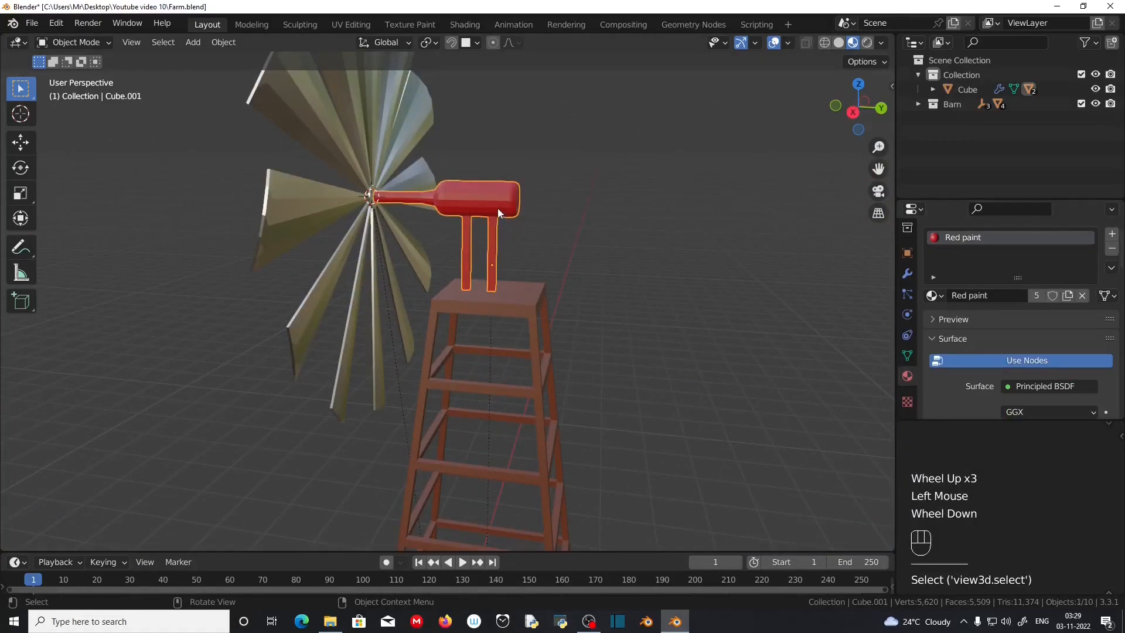
pyautogui.click(1066, 298)
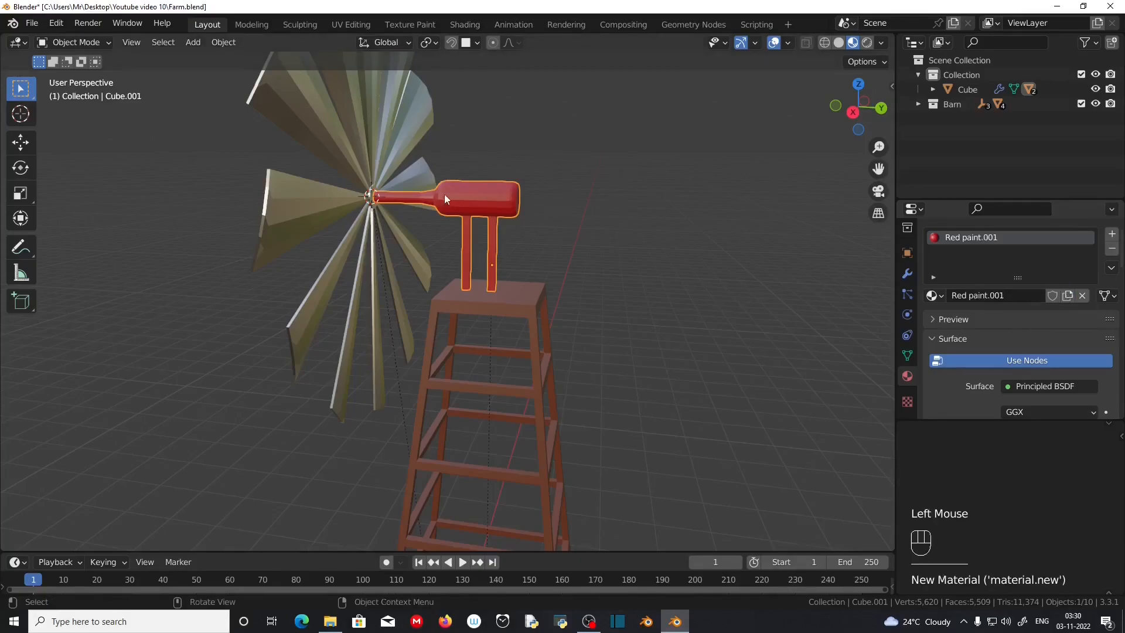
pyautogui.doubleClick(1015, 296)
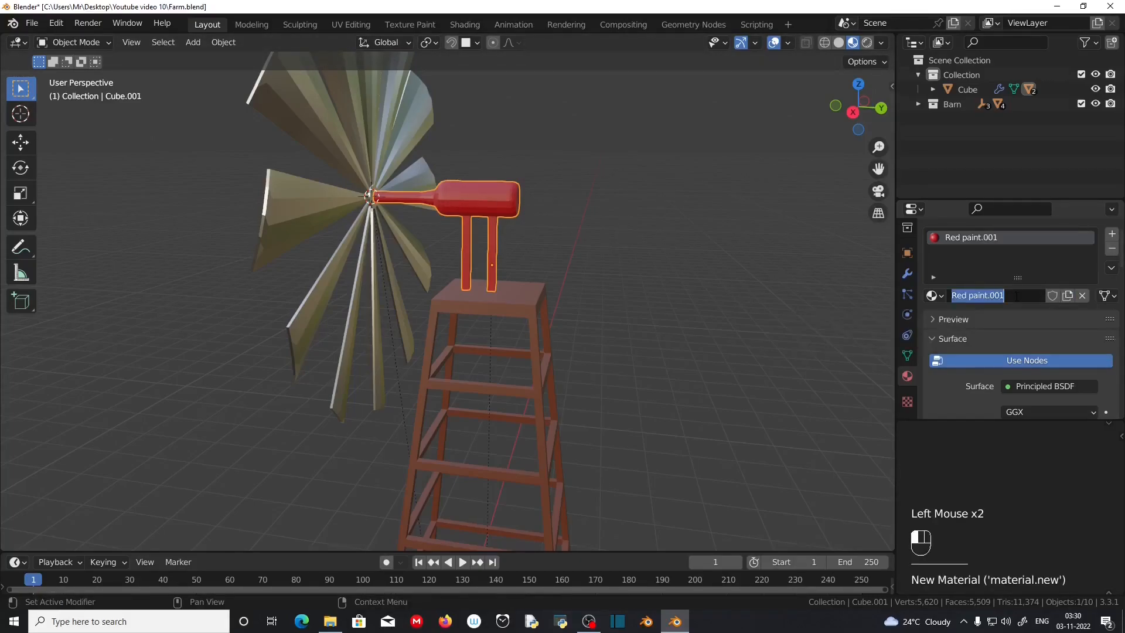
pyautogui.write('M')
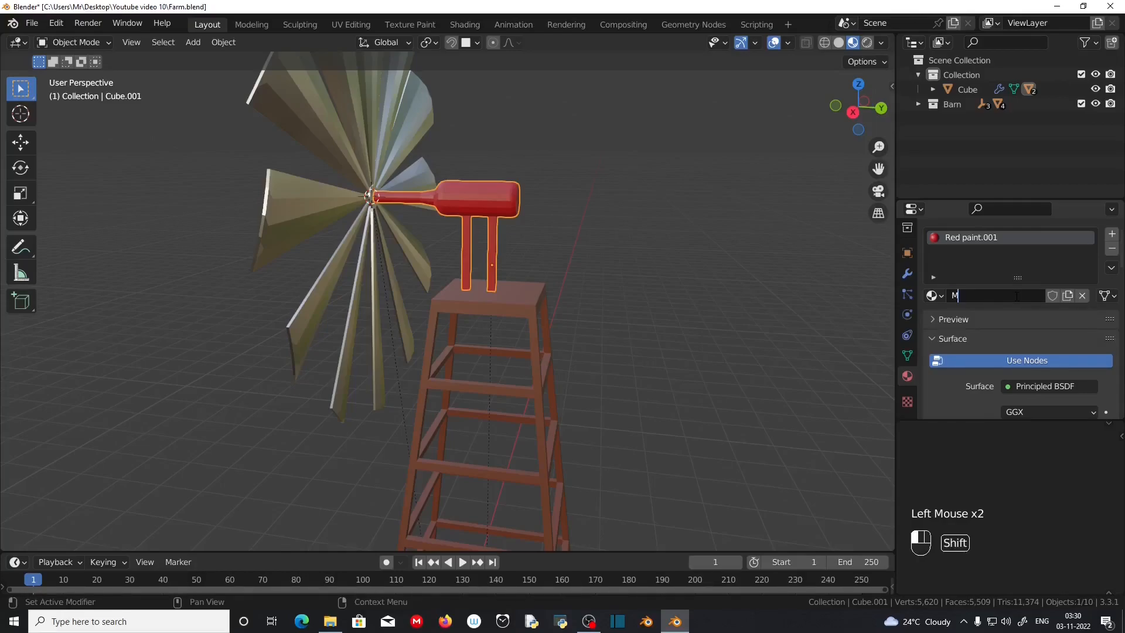
pyautogui.write('etal 2')
pyautogui.press('Return')
# - Change the base colour of Metal 2 to a light blue, about H 0.56, S 0.795, V 0.572
pyautogui.scroll(-5, 998, 329)
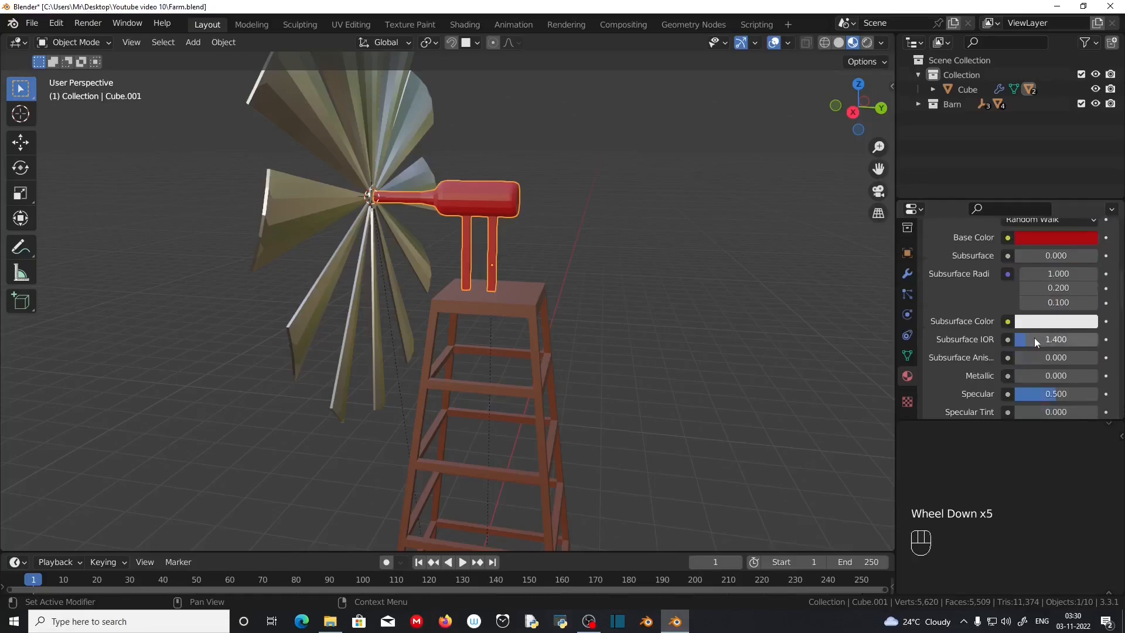
pyautogui.scroll(1, 1031, 293)
pyautogui.click(1056, 285)
pyautogui.moveTo(1016, 156)
pyautogui.mouseDown()
pyautogui.moveTo(1030, 101)
pyautogui.moveTo(1086, 97)
pyautogui.mouseUp()
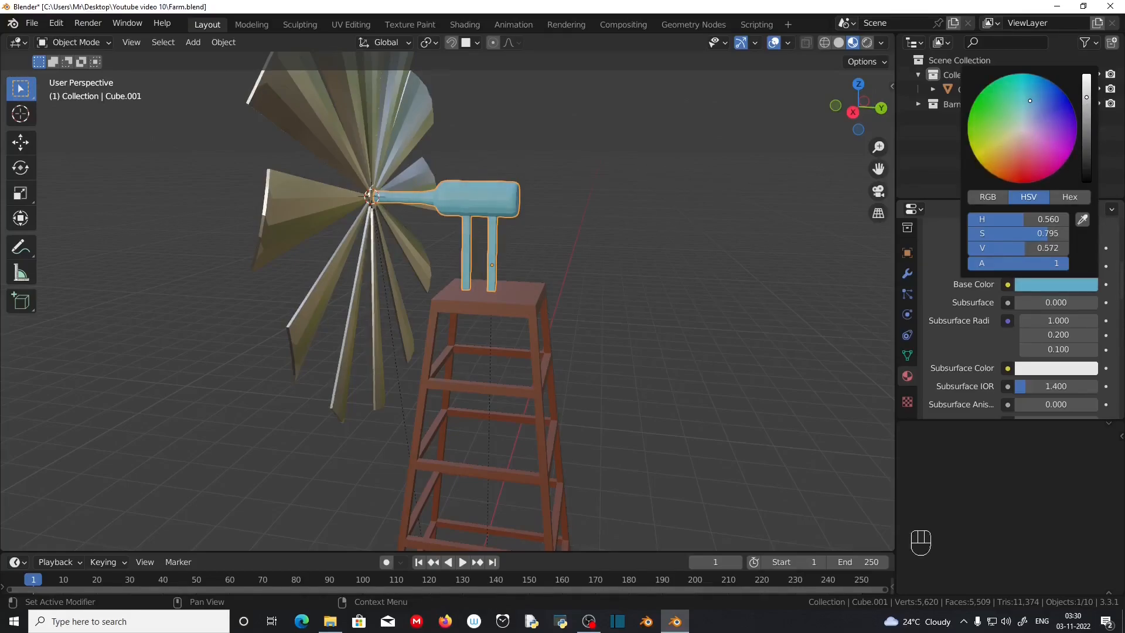
pyautogui.click(954, 289)
# - Make Metal 2 fully metallic at 1.000 and lower its roughness to about 0.409
pyautogui.scroll(-3, 945, 351)
pyautogui.moveTo(1022, 328); pyautogui.dragTo(1101, 329)
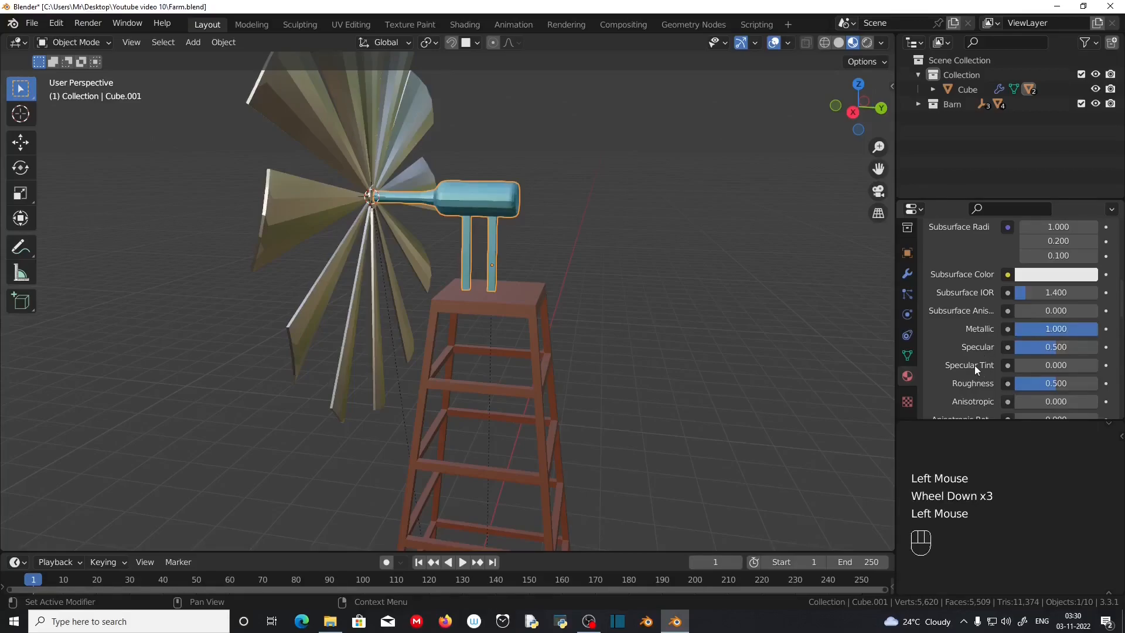
pyautogui.scroll(-2, 956, 359)
pyautogui.moveTo(1049, 267); pyautogui.dragTo(1042, 267)
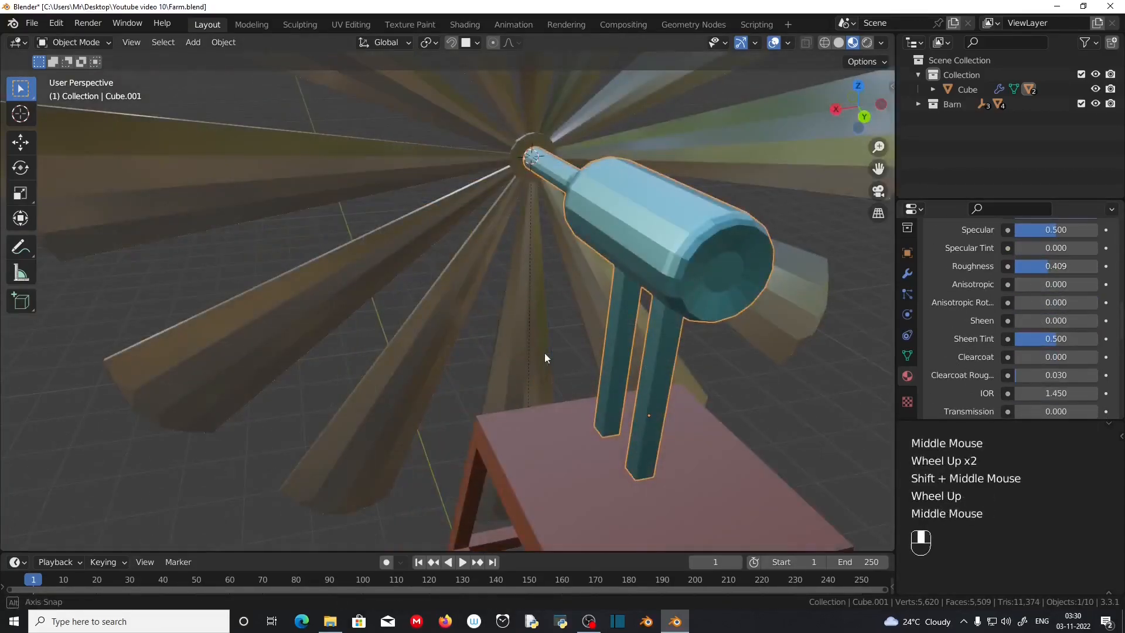
# - Enter Edit Mode on the windmill head and select all linked faces of its two supporting legs
pyautogui.scroll(-2, 542, 353)
pyautogui.moveTo(427, 358); pyautogui.dragTo(582, 326, button='middle')
pyautogui.scroll(-2, 562, 352)
pyautogui.scroll(4, 537, 386)
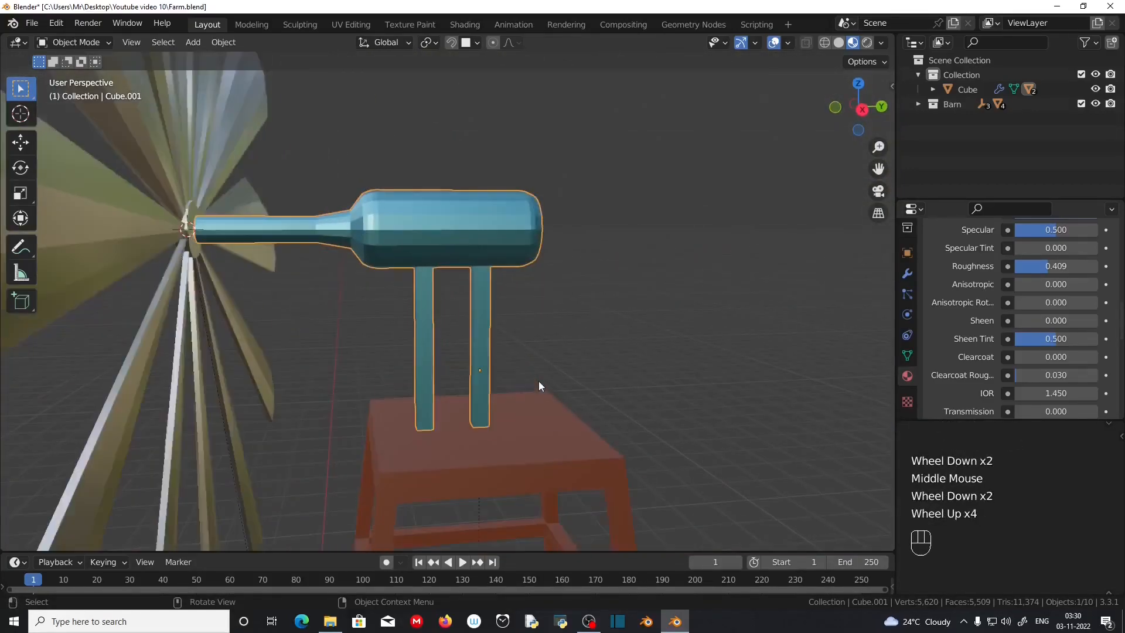
pyautogui.click(424, 356)
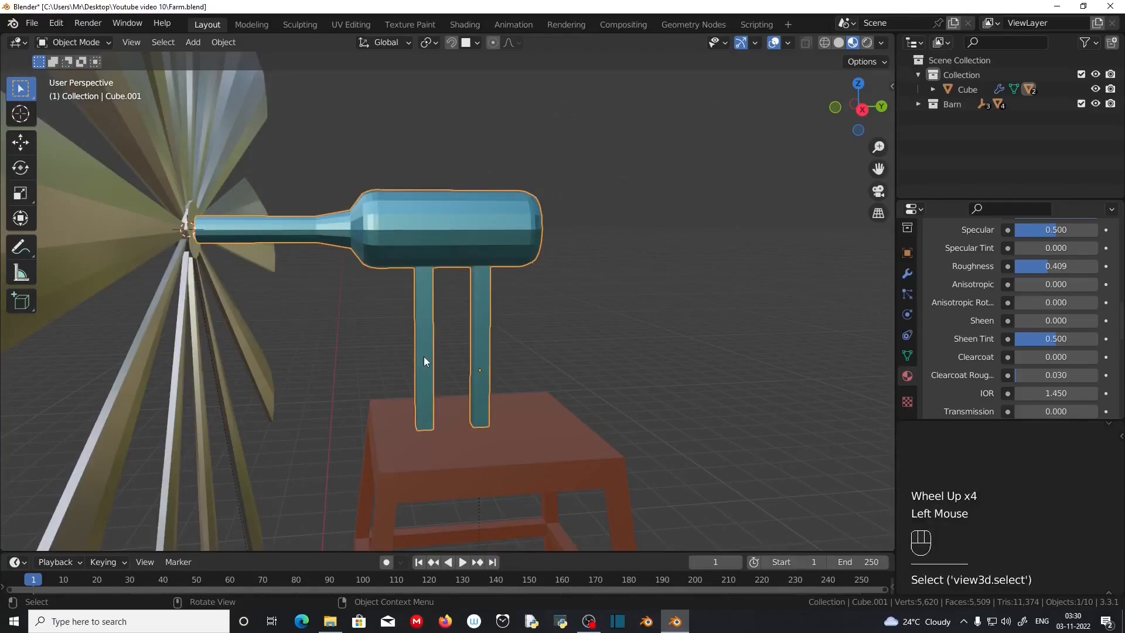
pyautogui.press('Tab')
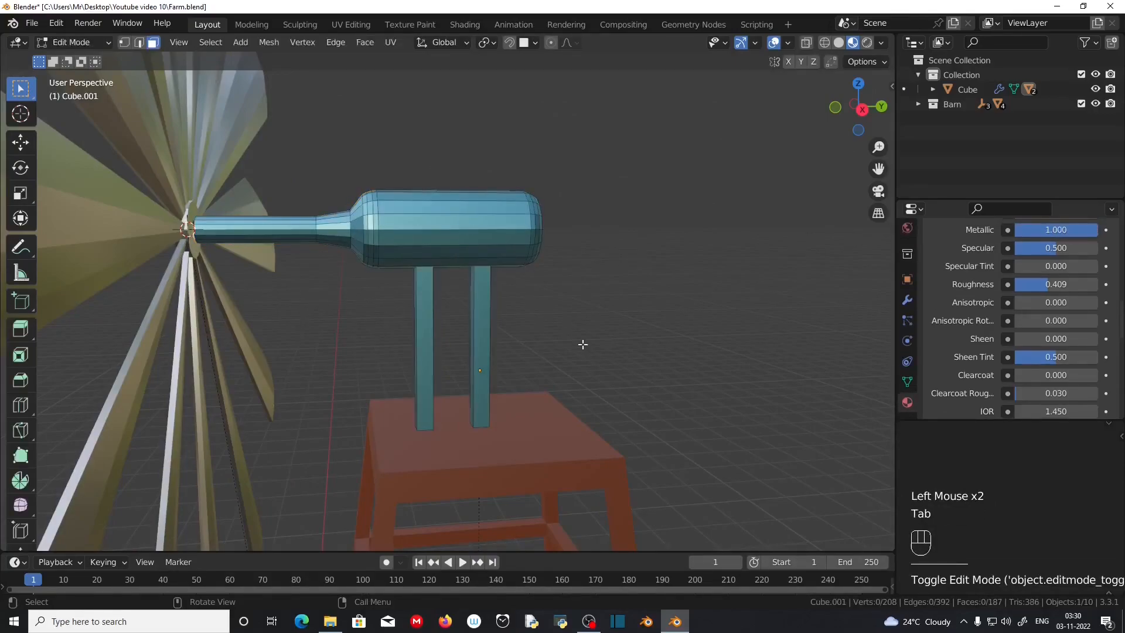
pyautogui.moveTo(582, 341); pyautogui.dragTo(563, 336, button='middle')
pyautogui.scroll(1, 563, 340)
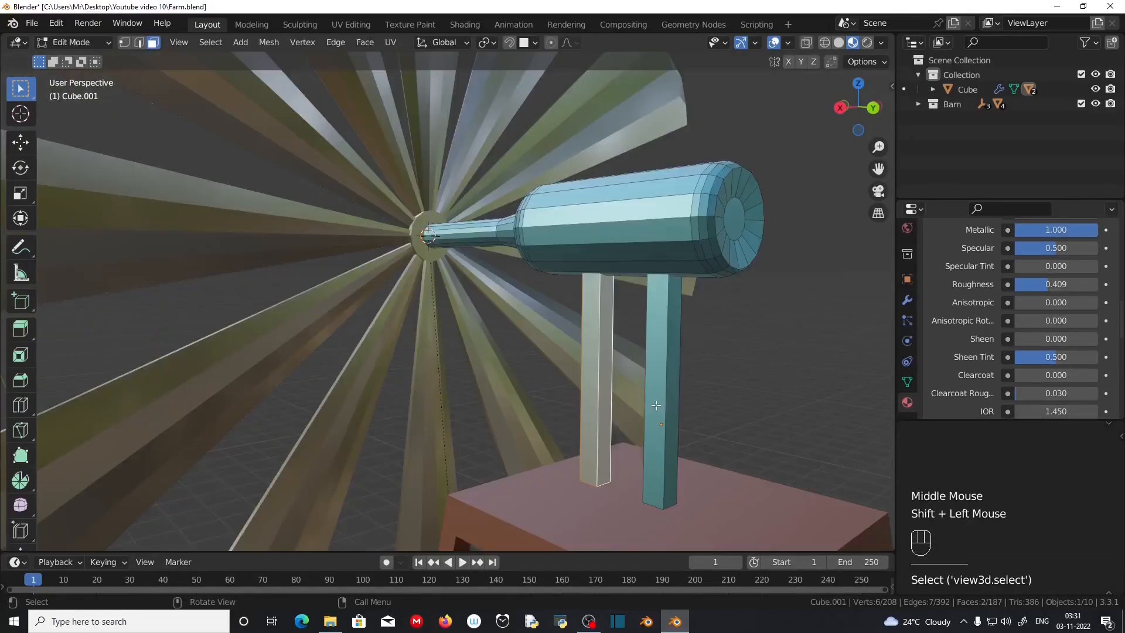
pyautogui.click(656, 405)
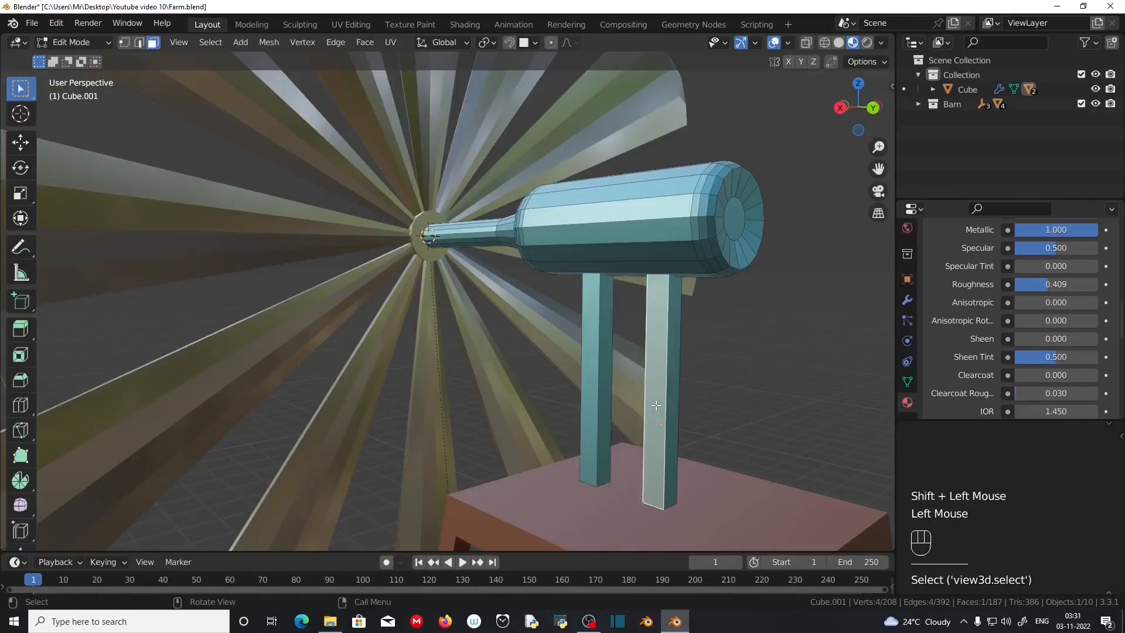
pyautogui.press('l')
pyautogui.moveTo(656, 407); pyautogui.dragTo(502, 377, button='middle')
pyautogui.keyDown('shift'); pyautogui.click(486, 383); pyautogui.keyUp('shift')
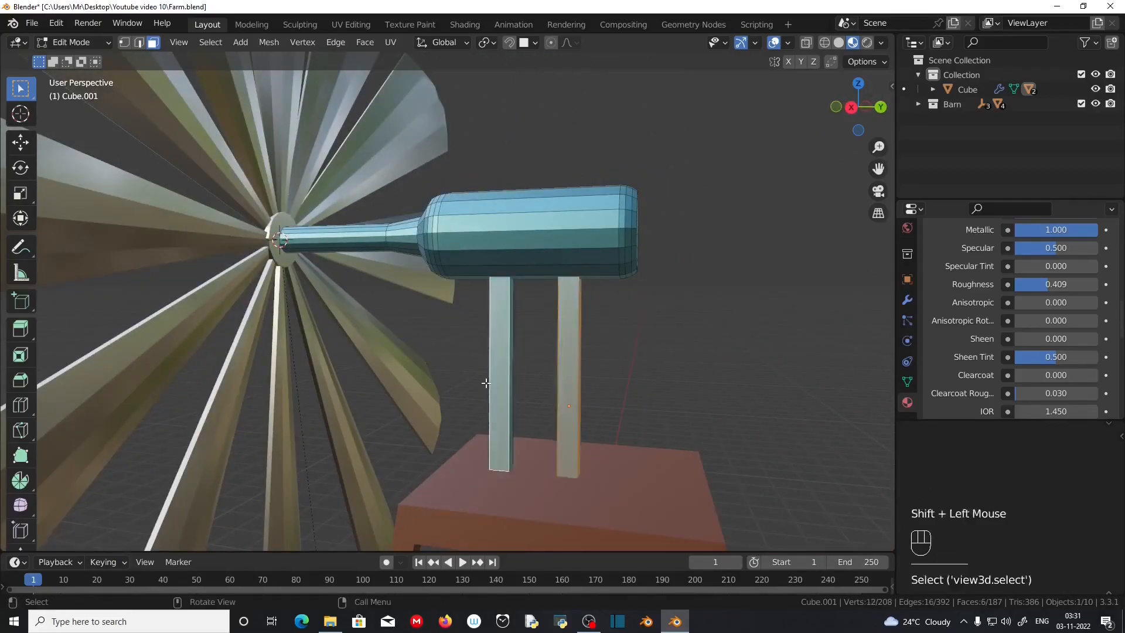
pyautogui.press('l')
pyautogui.moveTo(573, 410); pyautogui.dragTo(700, 380, button='middle')
pyautogui.scroll(-1, 700, 380)
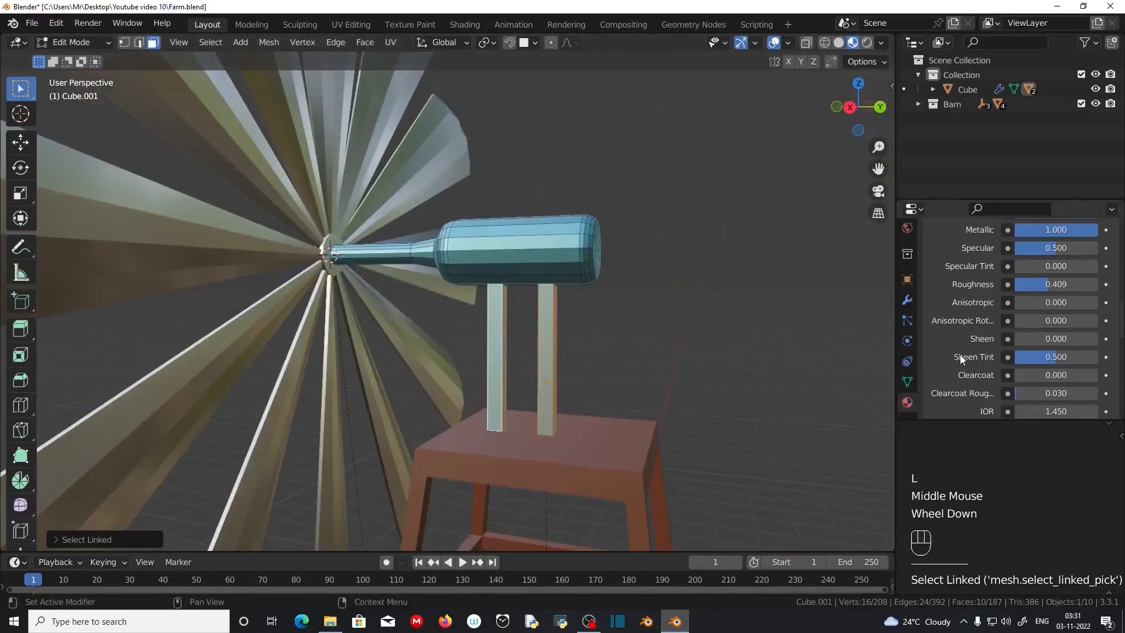
# - Add a second material slot with the existing Wood material, assign it to the selected legs, and return to Object Mode with nothing selected
pyautogui.scroll(9, 966, 356)
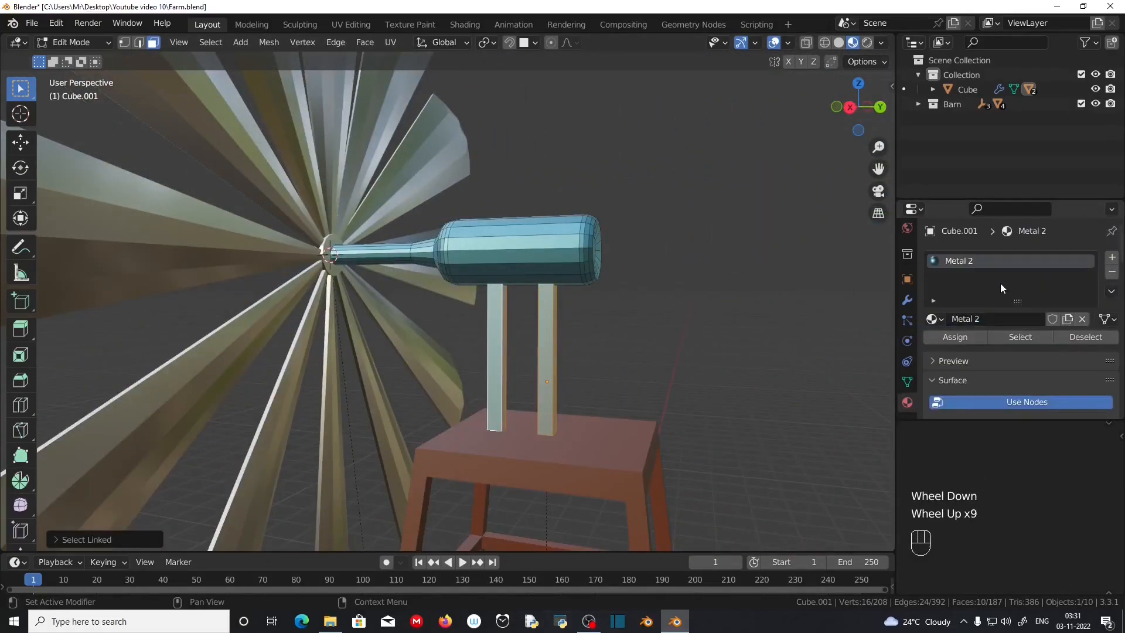
pyautogui.click(1112, 259)
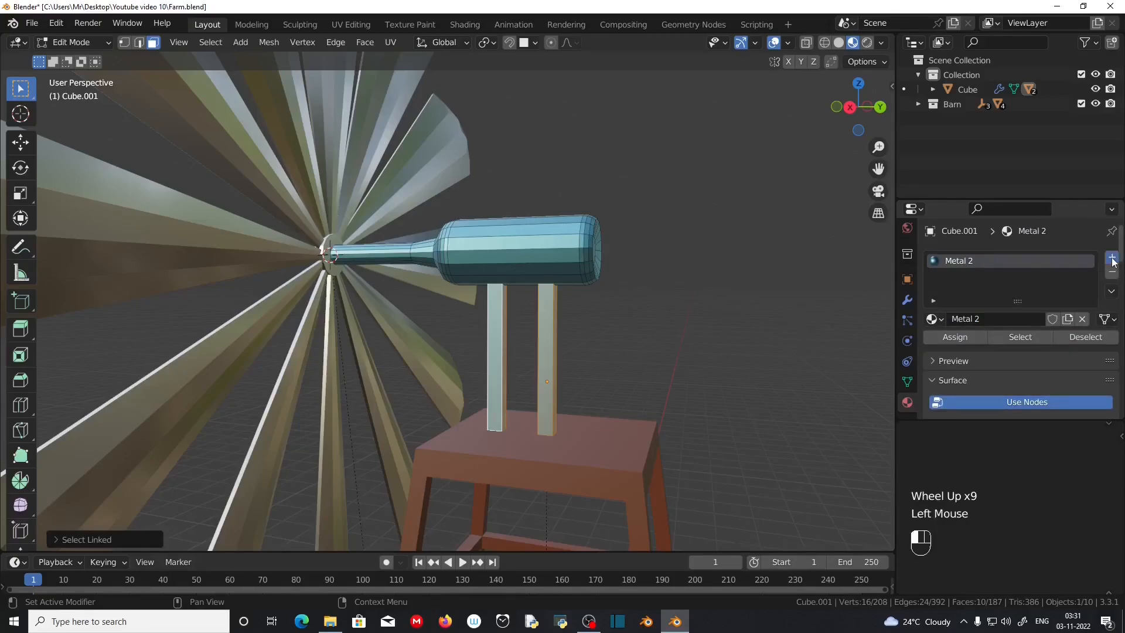
pyautogui.click(940, 348)
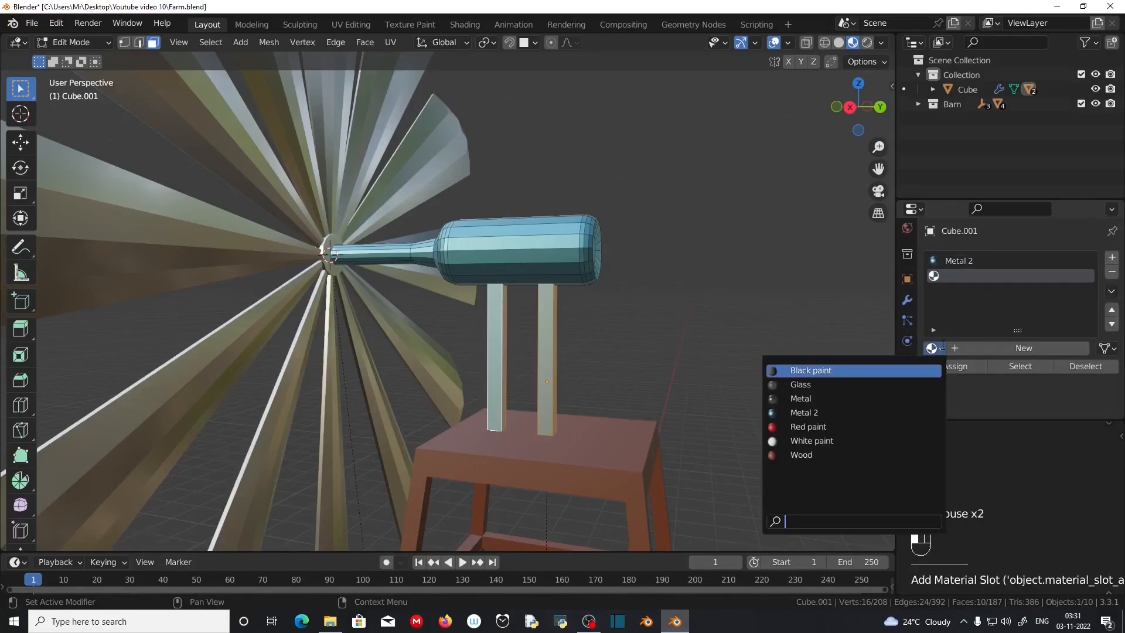
pyautogui.click(868, 455)
pyautogui.click(982, 275)
pyautogui.click(954, 366)
pyautogui.click(762, 367)
pyautogui.moveTo(762, 367); pyautogui.dragTo(633, 356, button='middle')
pyautogui.scroll(-1, 686, 361)
pyautogui.press('Tab')
pyautogui.scroll(-3, 583, 311)
pyautogui.click(629, 364)
# - Save the Farm.blend file with the windmill's new materials
pyautogui.moveTo(632, 356); pyautogui.dragTo(654, 308, button='middle')
pyautogui.moveTo(587, 350); pyautogui.dragTo(325, 415, button='middle')
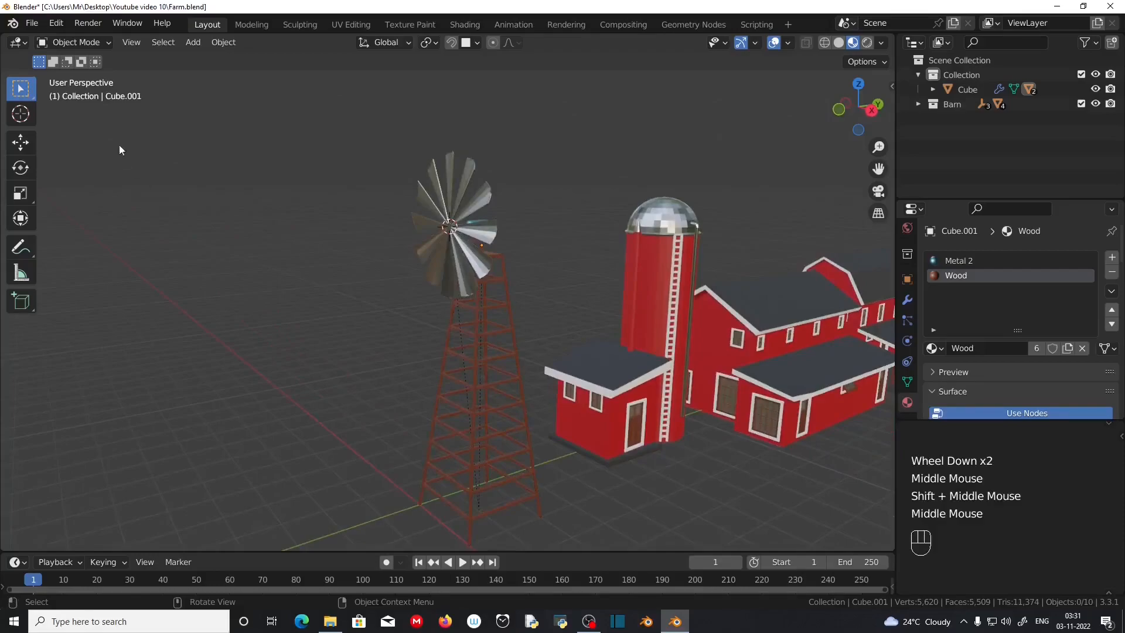
pyautogui.click(31, 23)
pyautogui.click(59, 123)
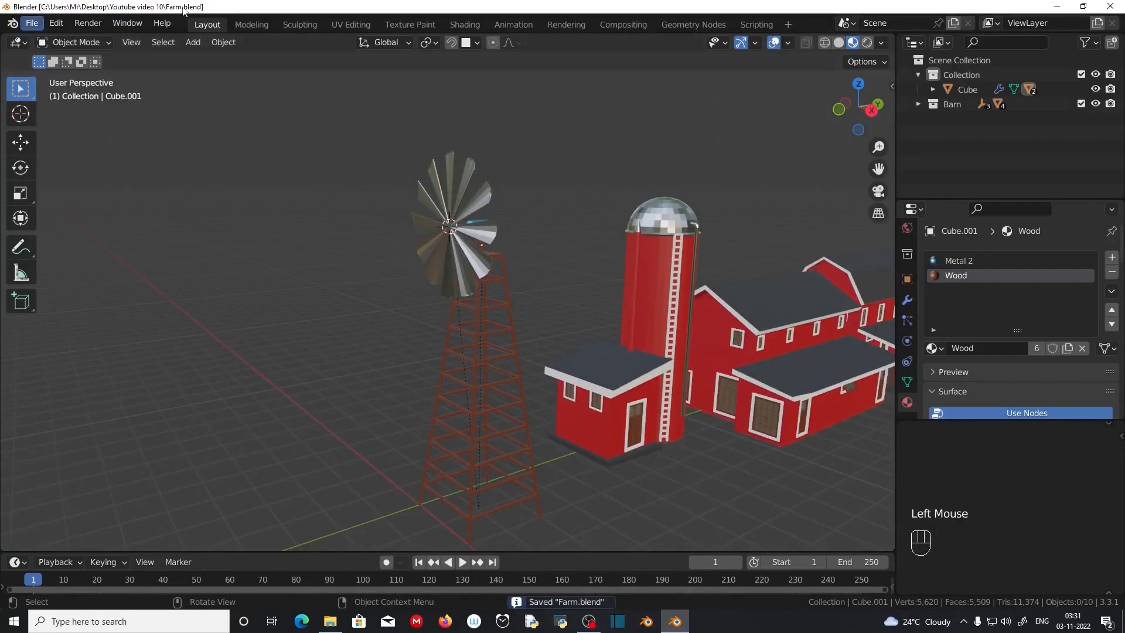
# - Select the tower, head and rotor together and move them into a new collection named Wind mill
pyautogui.scroll(-3, 386, 266)
pyautogui.moveTo(468, 339); pyautogui.dragTo(501, 372, button='middle')
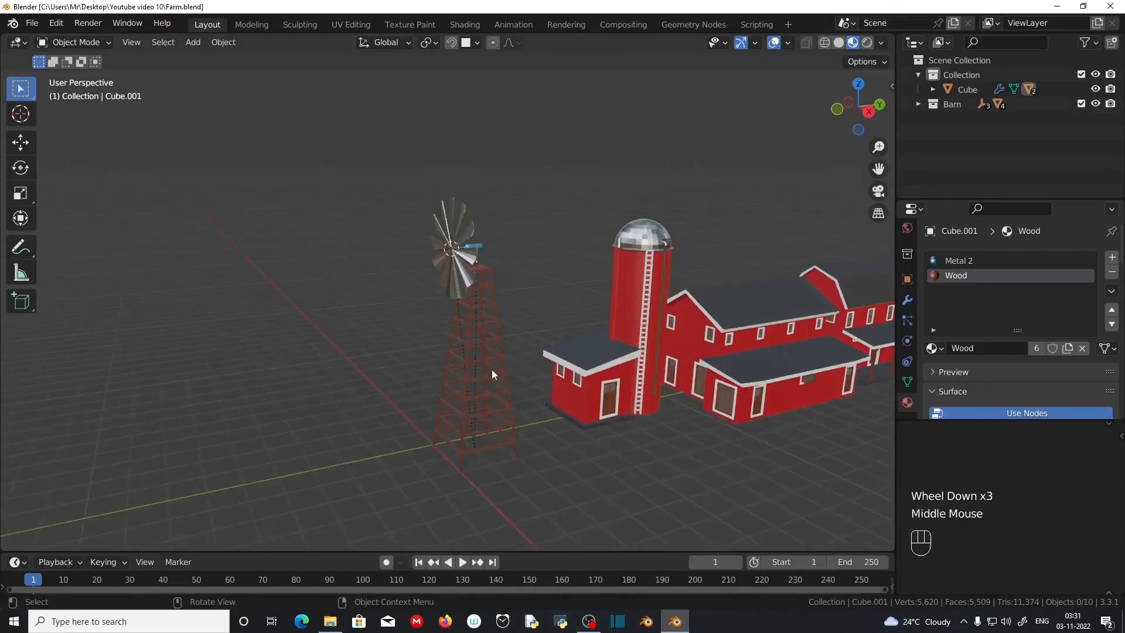
pyautogui.moveTo(424, 255); pyautogui.dragTo(536, 348, button='middle')
pyautogui.moveTo(359, 141); pyautogui.dragTo(532, 483)
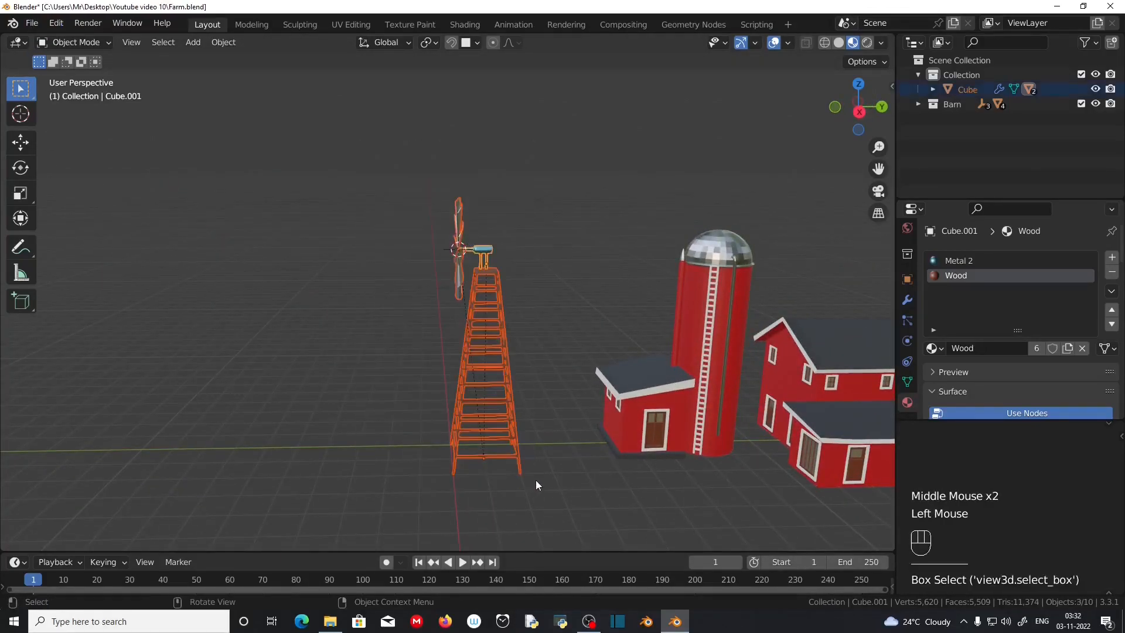
pyautogui.press('m')
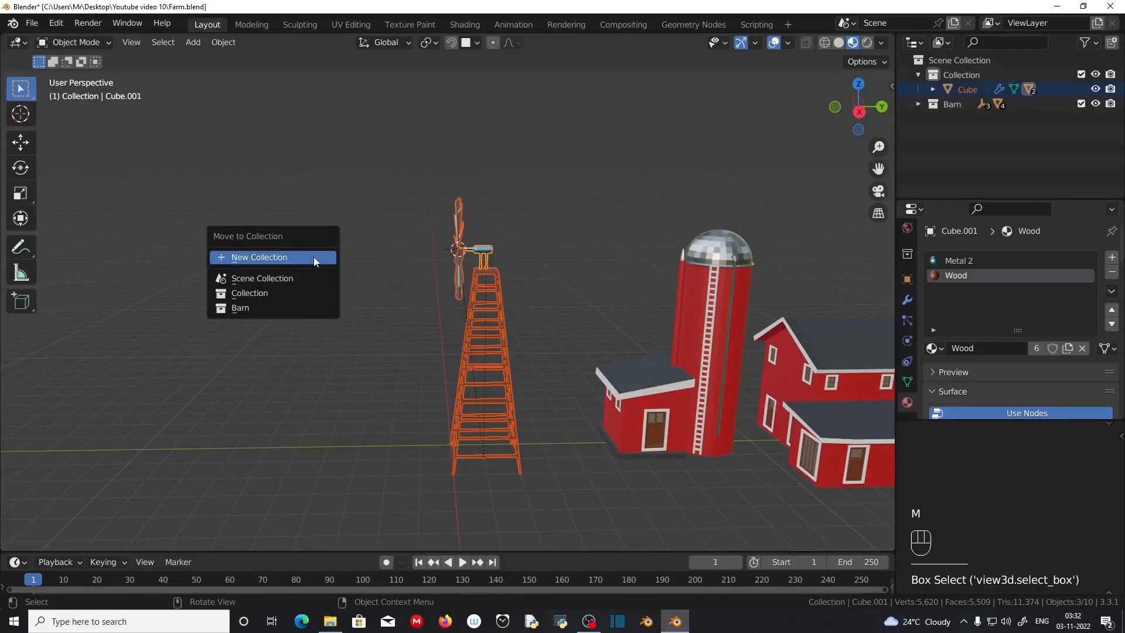
pyautogui.click(314, 260)
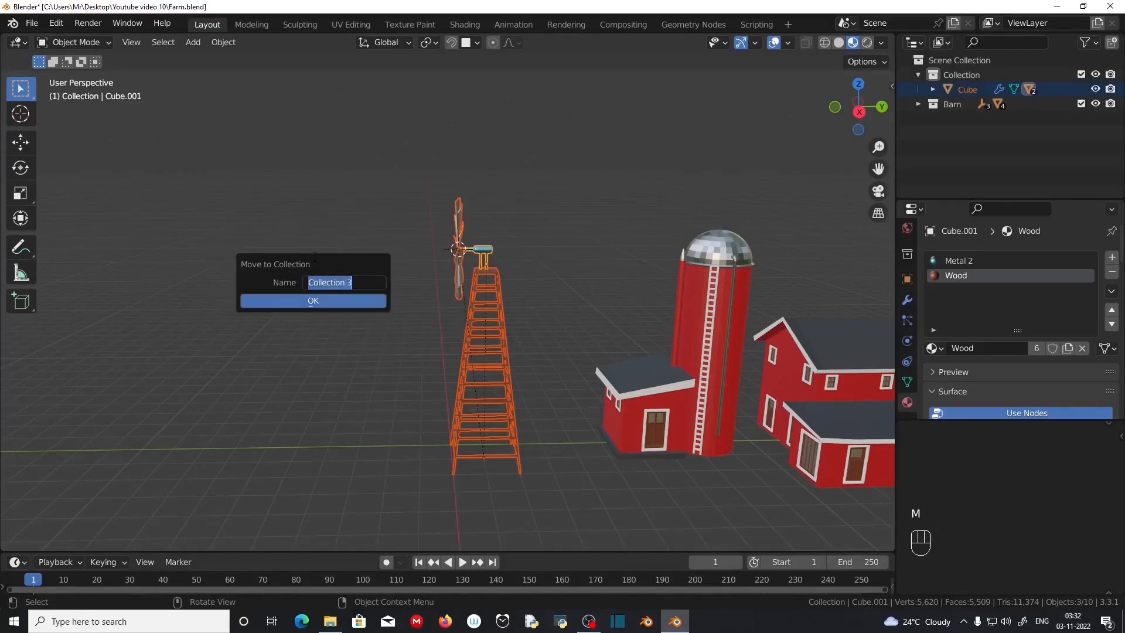
pyautogui.press('shift')
pyautogui.write('Wind mill')
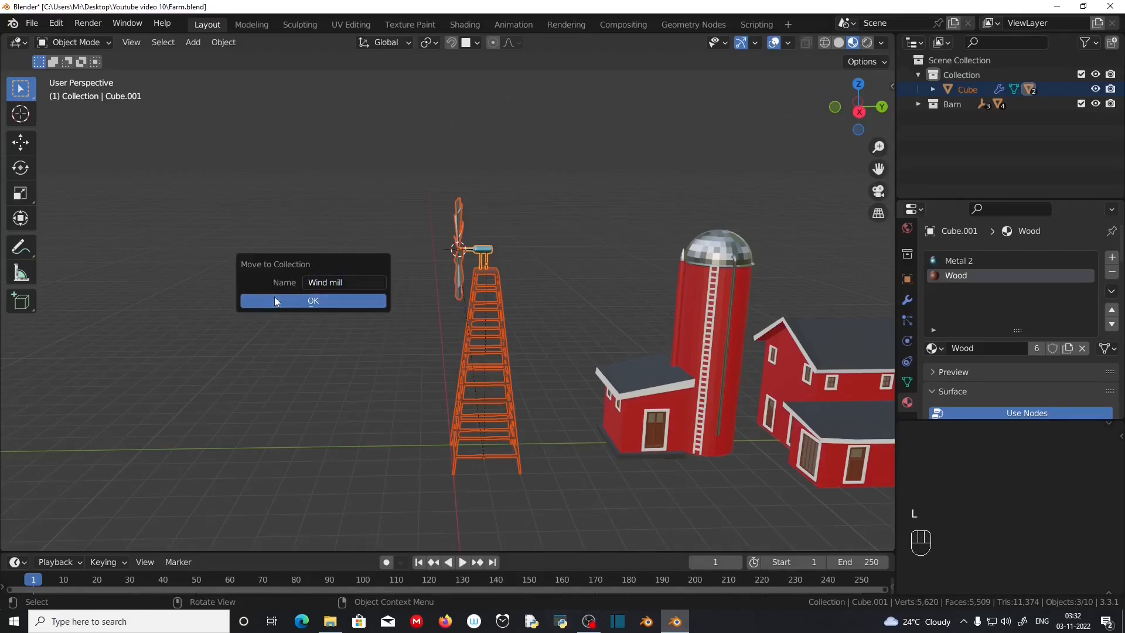
pyautogui.click(274, 297)
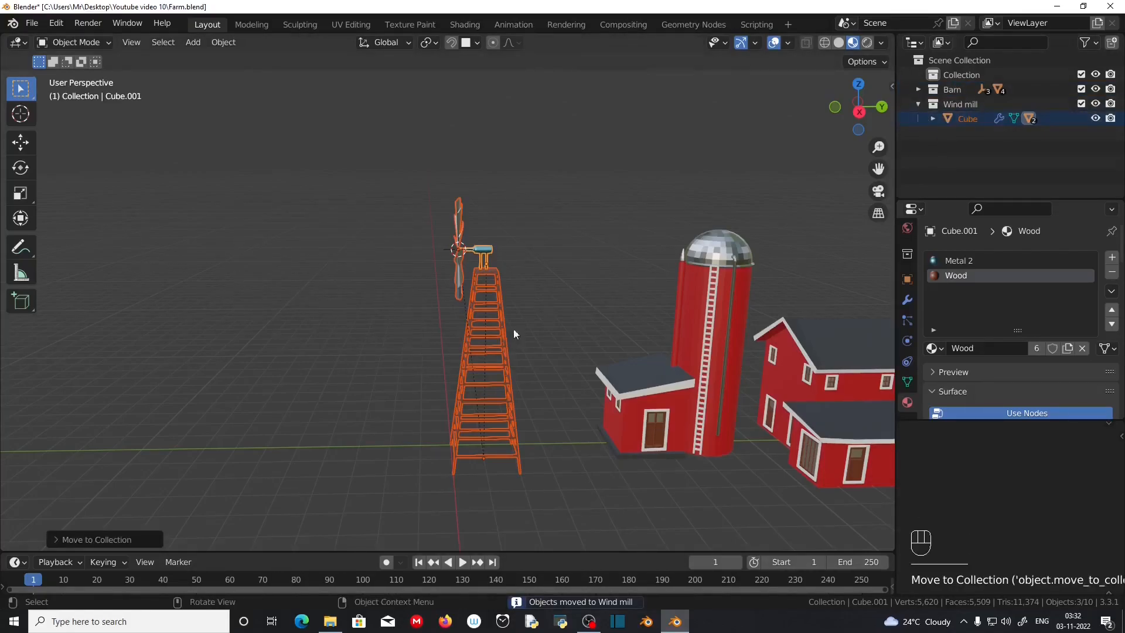
# - Clear the selection, collapse the Wind mill collection, and check it and the Barn collection by switching each off and on
pyautogui.click(557, 255)
pyautogui.click(917, 104)
pyautogui.click(1079, 105)
pyautogui.click(1079, 105)
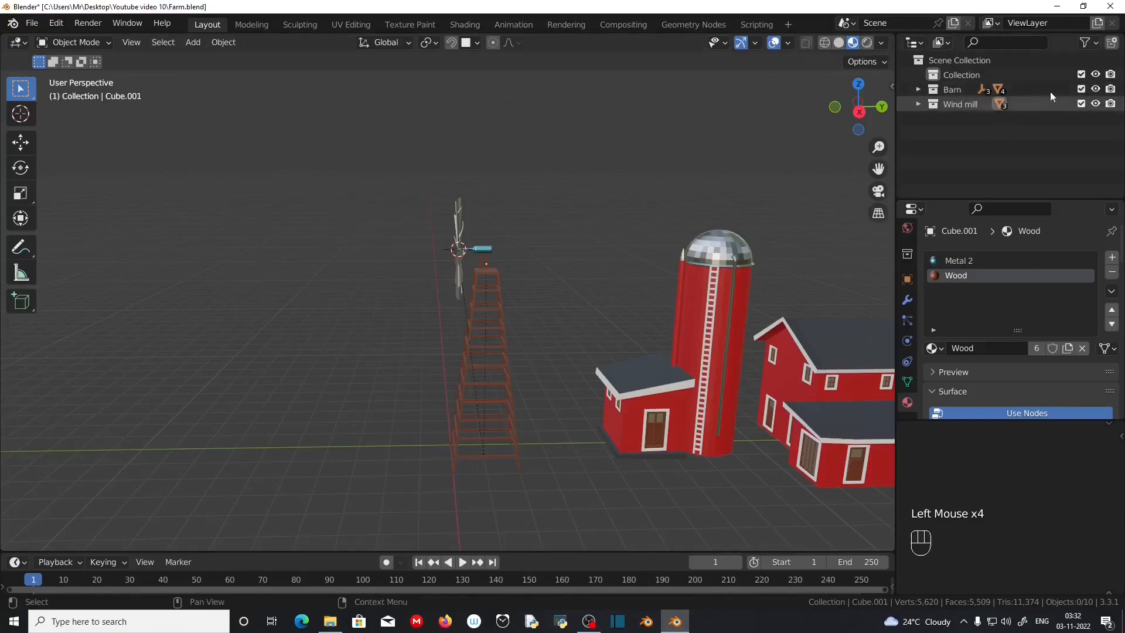
pyautogui.click(1095, 89)
pyautogui.click(1095, 89)
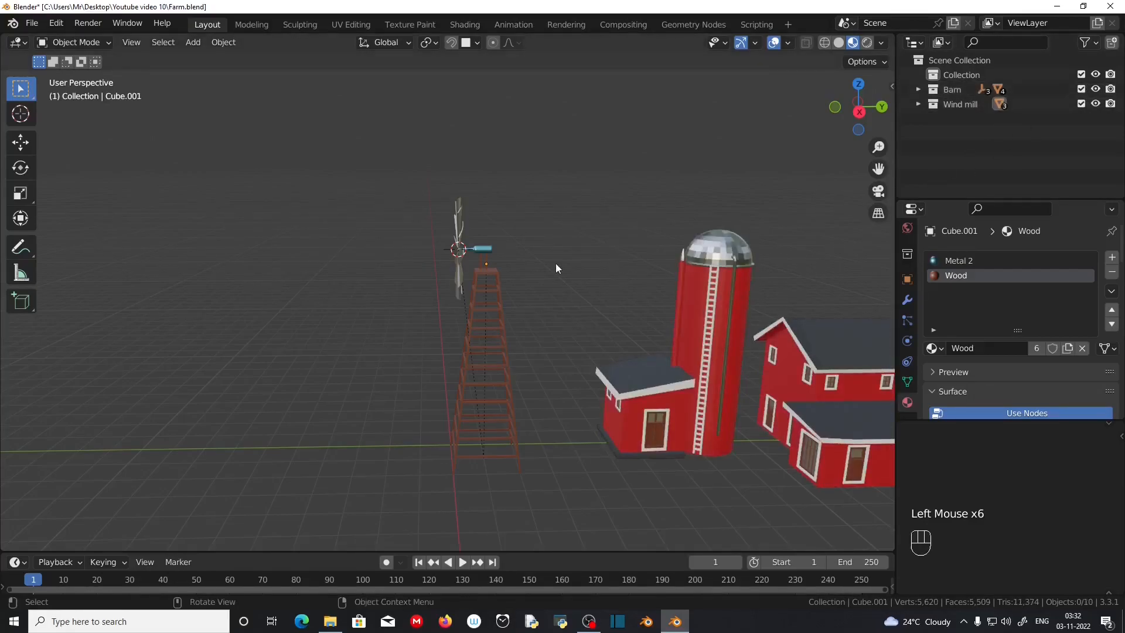
# - Expand the Wind mill collection and its tower object to list the parts, and rename the tower object as Base
pyautogui.scroll(1, 557, 263)
pyautogui.keyDown('shift'); pyautogui.moveTo(554, 262); pyautogui.dragTo(427, 357, button='middle'); pyautogui.keyUp('shift')
pyautogui.click(427, 357)
pyautogui.click(918, 104)
pyautogui.click(923, 117)
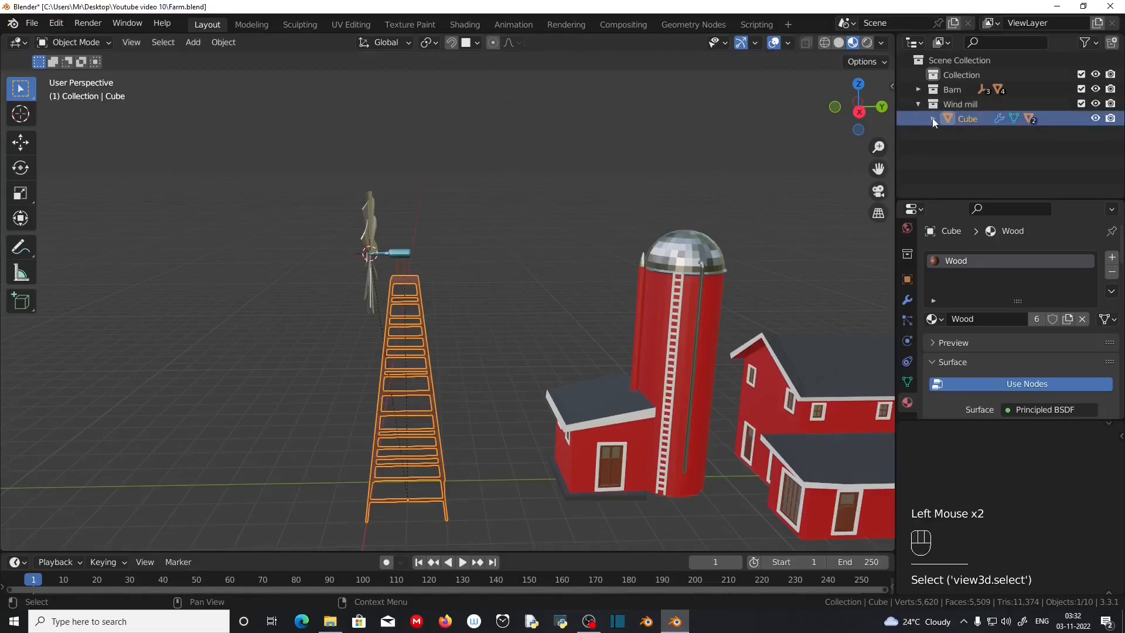
pyautogui.click(932, 118)
pyautogui.keyDown('shift'); pyautogui.moveTo(465, 370); pyautogui.dragTo(468, 266, button='middle'); pyautogui.keyUp('shift')
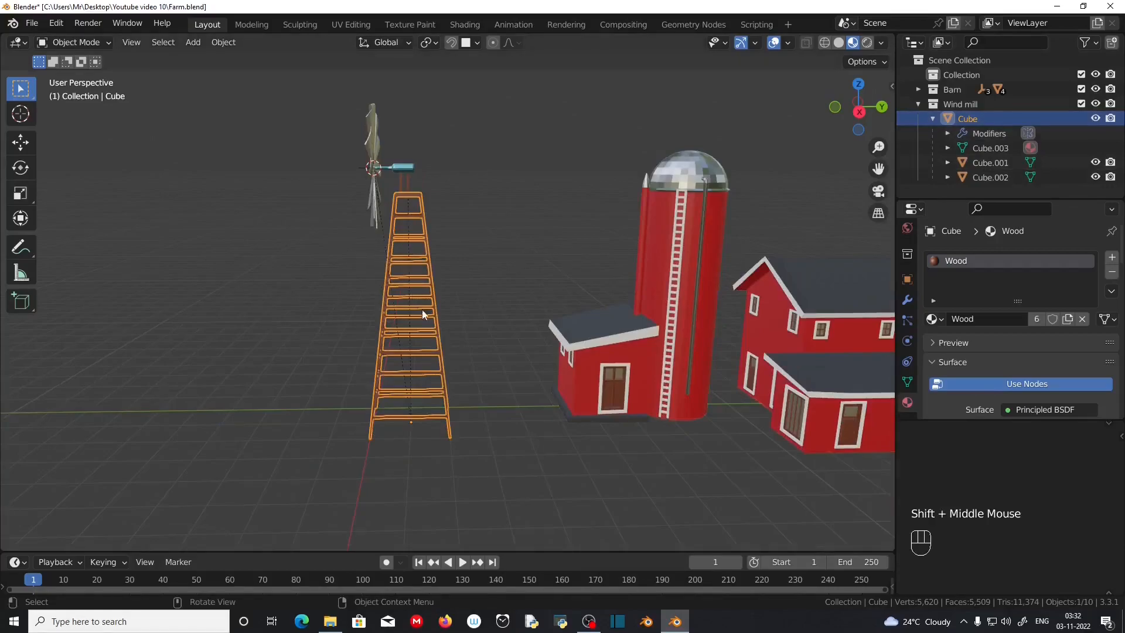
pyautogui.click(434, 318)
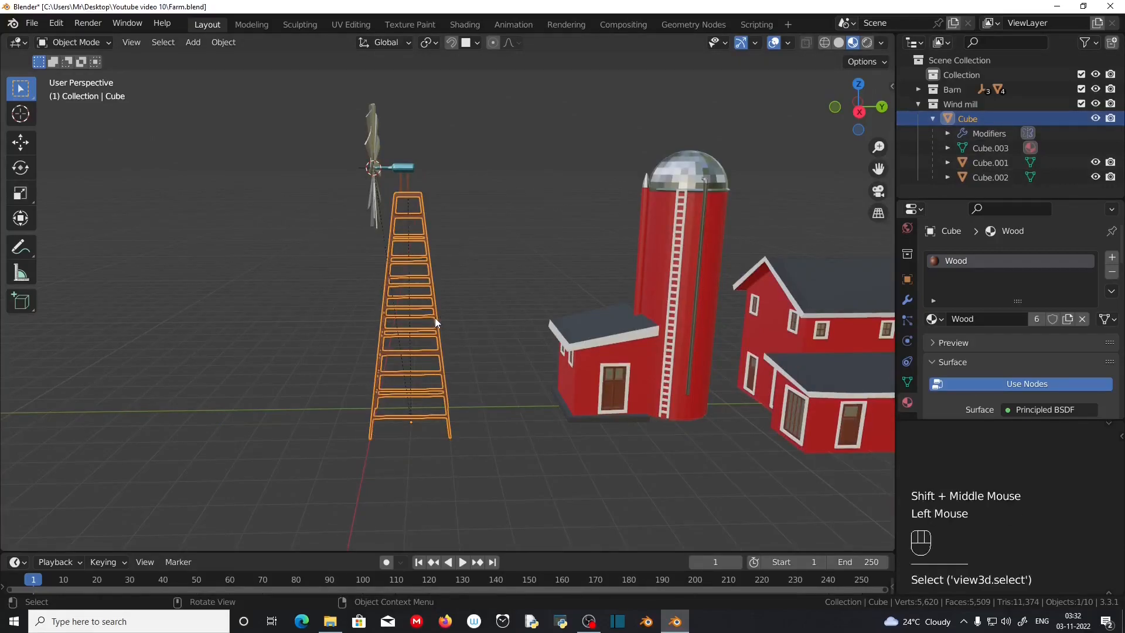
pyautogui.doubleClick(975, 117)
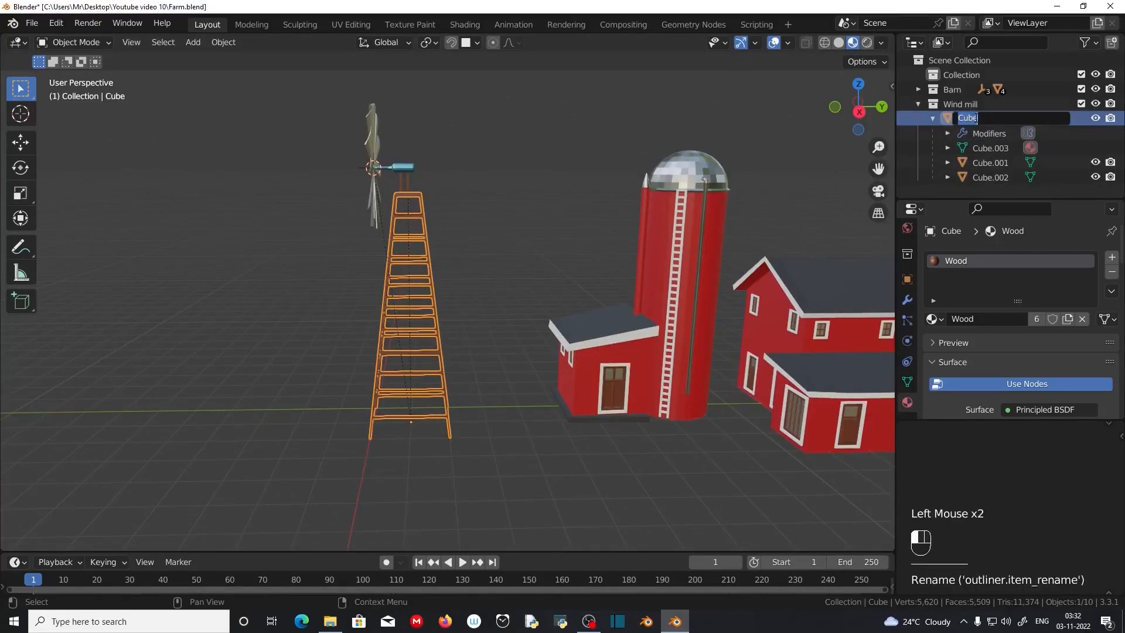
pyautogui.write('Base')
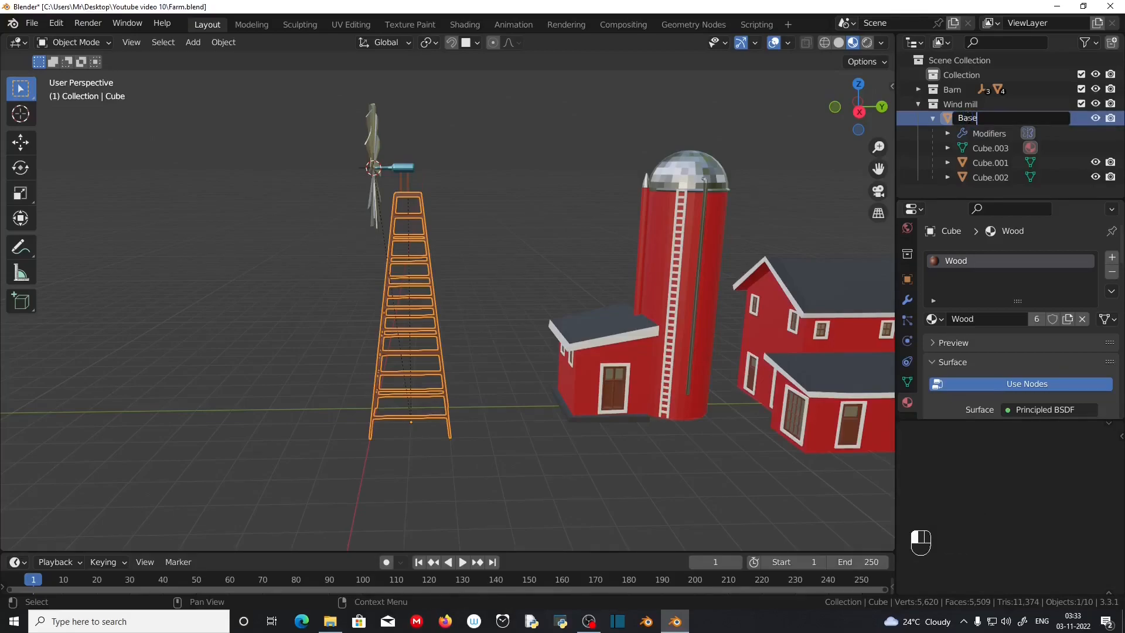
pyautogui.press('Return')
# - Rename the windmill's head object, the housing on top of the tower, as Motor
pyautogui.click(417, 168)
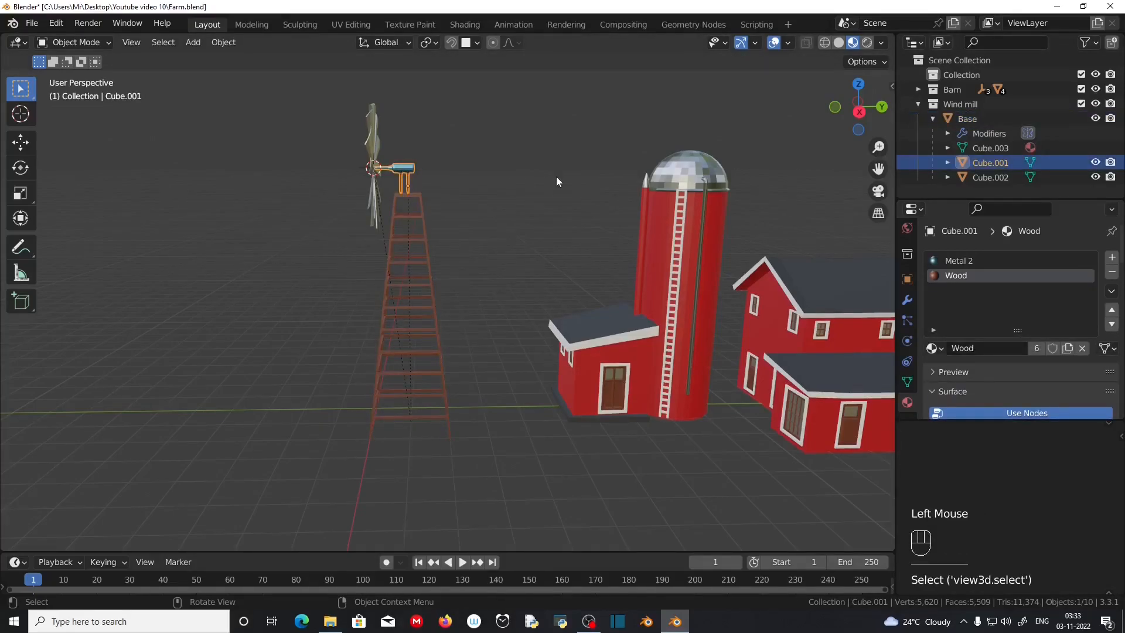
pyautogui.click(989, 163)
pyautogui.doubleClick(990, 164)
pyautogui.write('Motor')
pyautogui.press('Return')
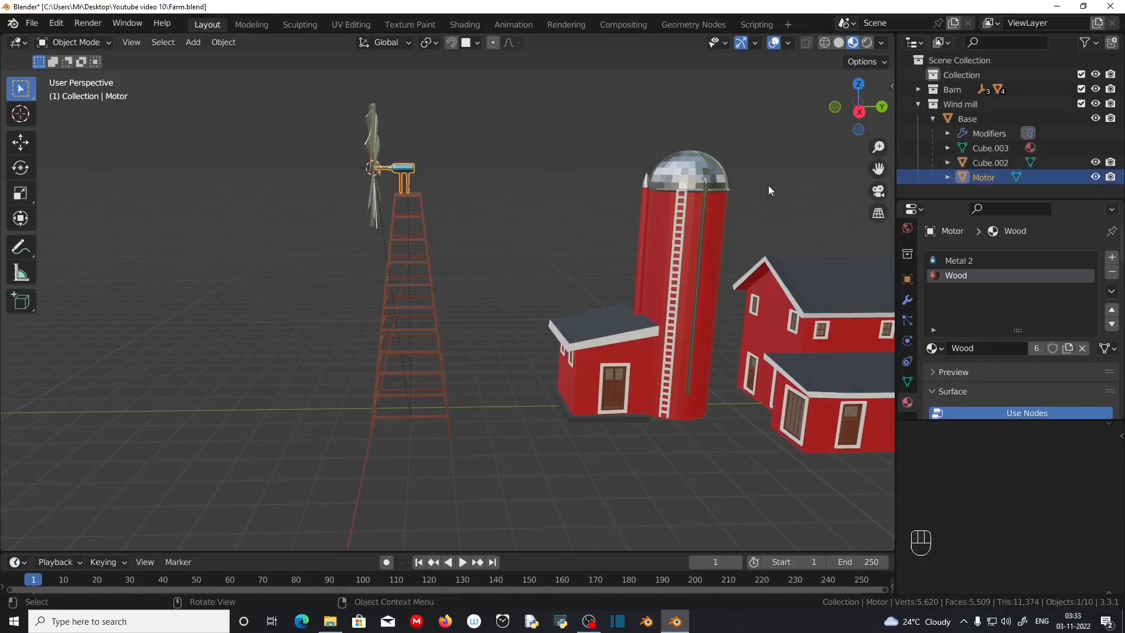
# - Rename the windmill's bladed rotor object as Leaves and collapse the Wind mill collection
pyautogui.click(371, 146)
pyautogui.doubleClick(990, 161)
pyautogui.write('Leaves')
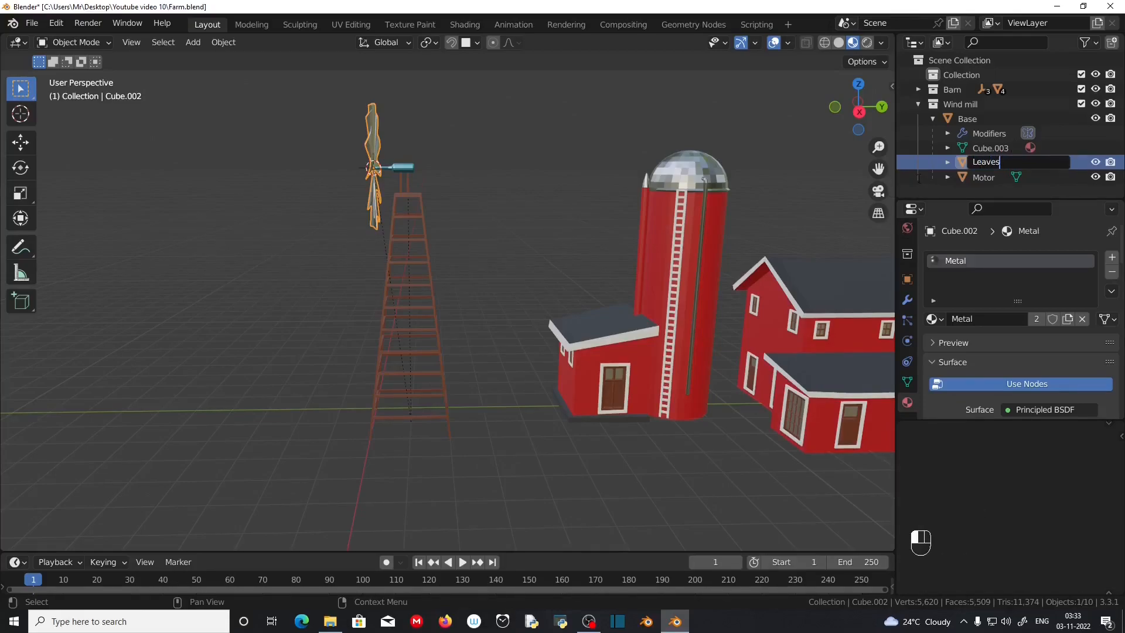
pyautogui.press('Return')
pyautogui.moveTo(584, 213); pyautogui.dragTo(930, 173, button='middle')
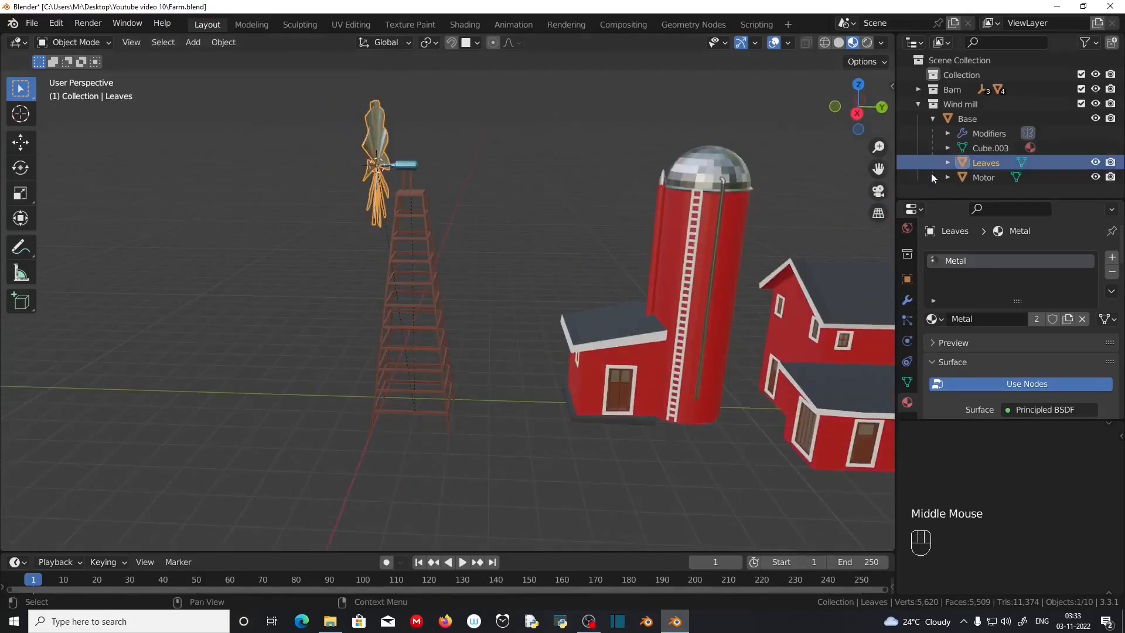
pyautogui.click(918, 104)
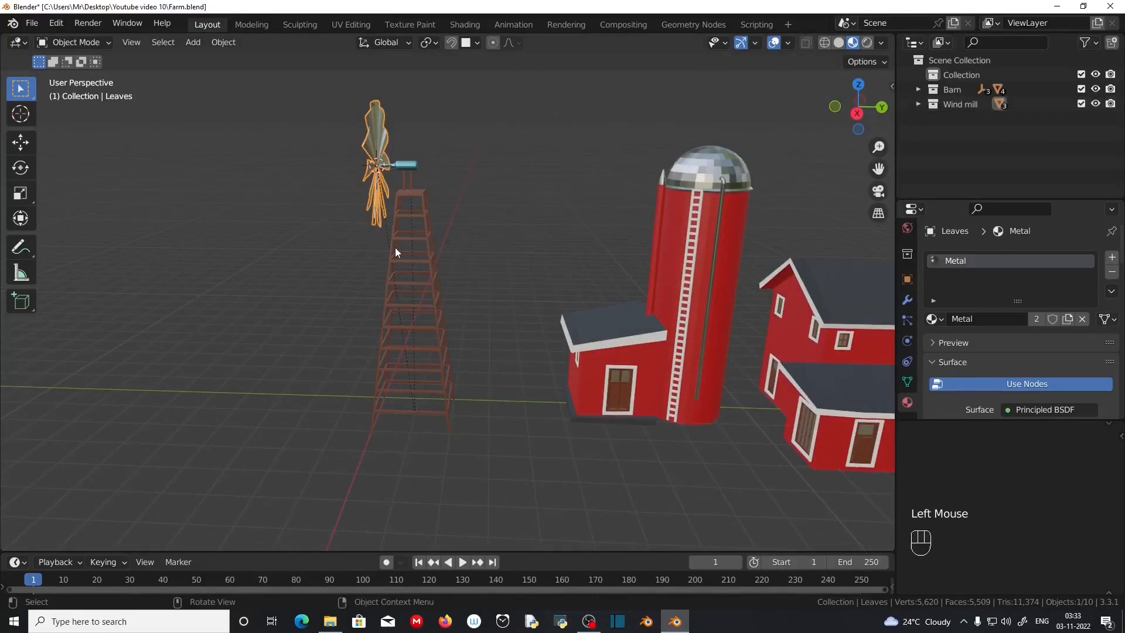
# - Check the windmill beside the farm buildings, leave the silo selected, and save the Farm.blend file
pyautogui.moveTo(395, 253); pyautogui.dragTo(410, 246, button='middle')
pyautogui.scroll(-3, 410, 246)
pyautogui.keyDown('shift'); pyautogui.moveTo(410, 246); pyautogui.dragTo(422, 243, button='middle'); pyautogui.keyUp('shift')
pyautogui.moveTo(421, 243); pyautogui.dragTo(434, 241, button='middle')
pyautogui.click(134, 340)
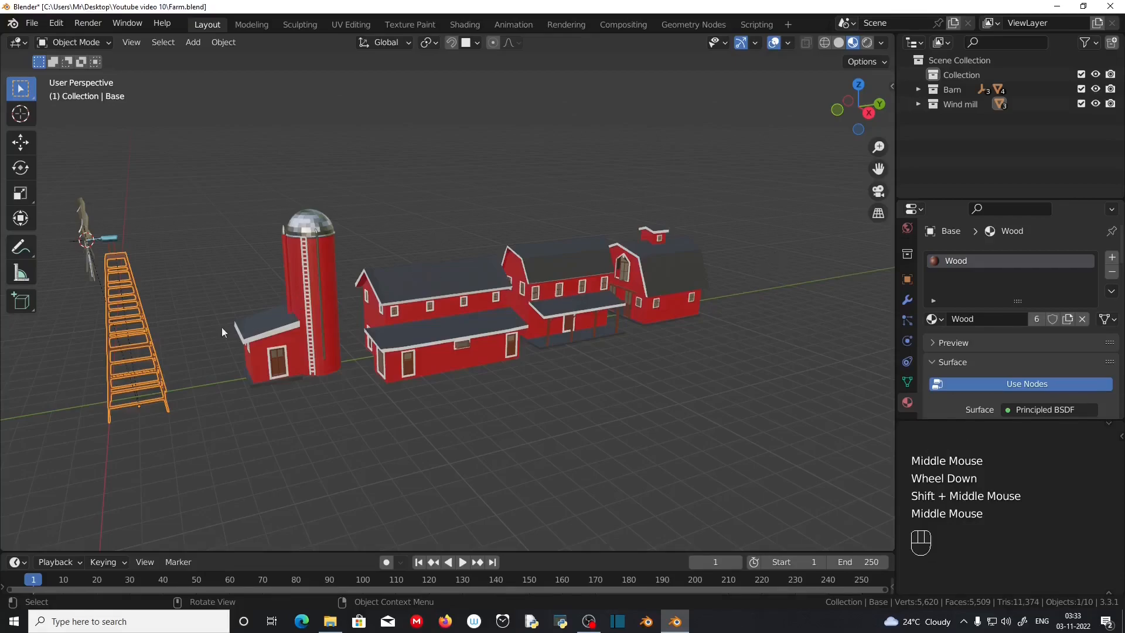
pyautogui.keyDown('shift'); pyautogui.moveTo(163, 367); pyautogui.dragTo(336, 318, button='middle'); pyautogui.keyUp('shift')
pyautogui.click(479, 263)
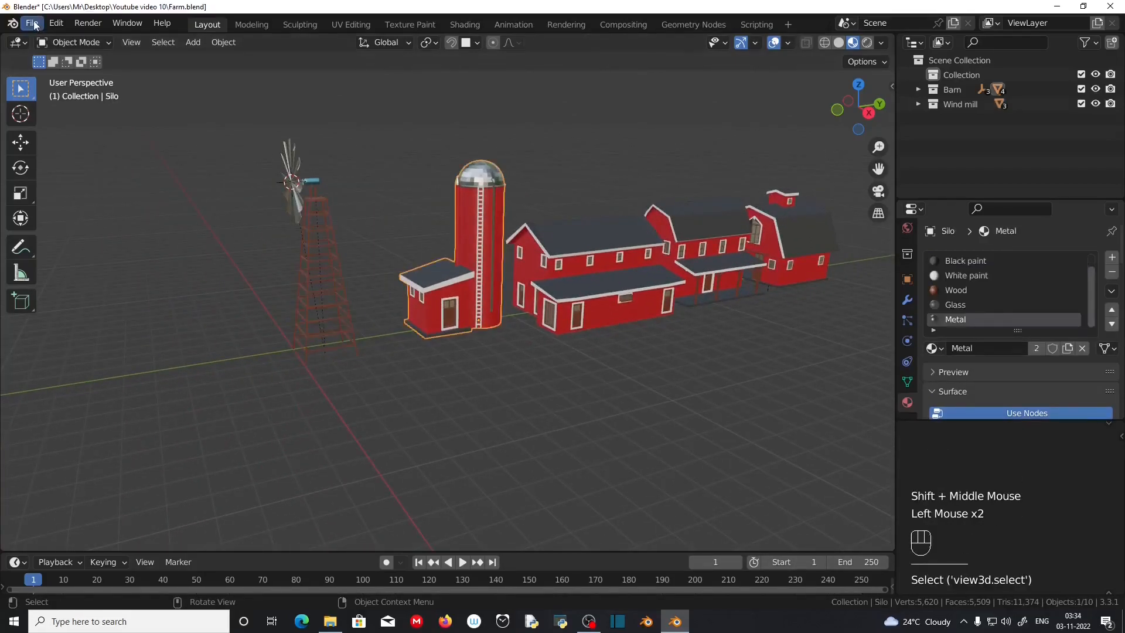
pyautogui.click(32, 22)
pyautogui.click(55, 120)
pyautogui.scroll(-2, 392, 297)
pyautogui.scroll(2, 392, 297)
pyautogui.moveTo(392, 297); pyautogui.dragTo(379, 307, button='middle')
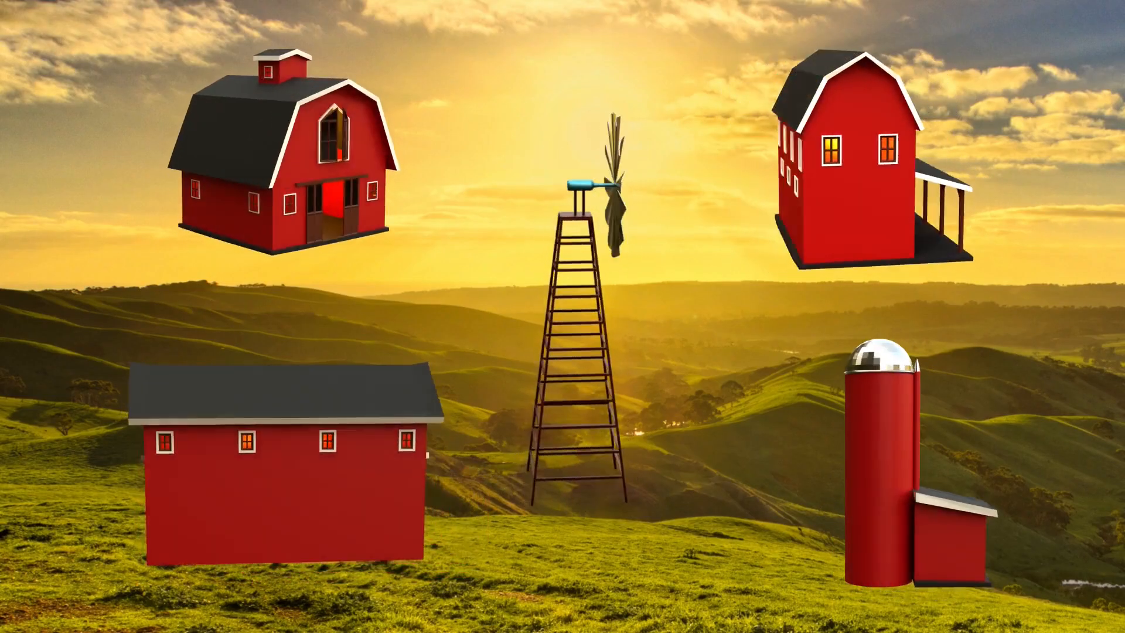